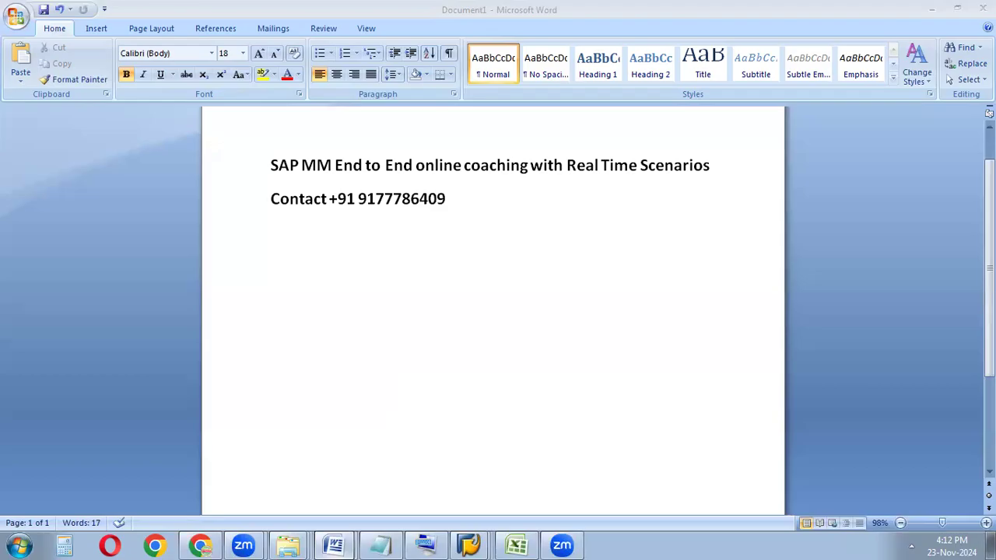
- Open the Stock Transfer order class notes in Word and review the STO scenarios and the paths for the SD settings
{"action": "left_click_drag", "start_coordinate": [991, 280], "coordinate": [991, 286]}
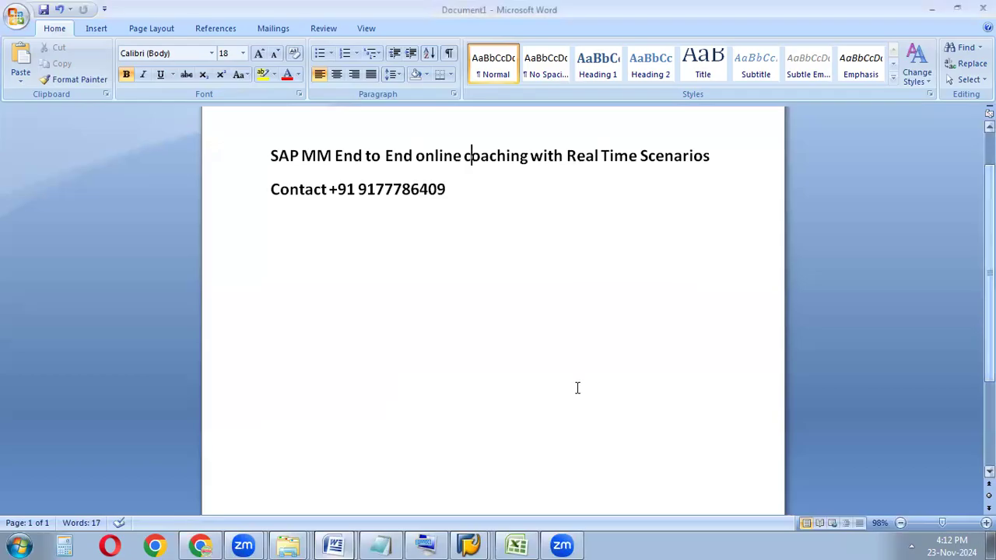
{"action": "mouse_move", "coordinate": [332, 541]}
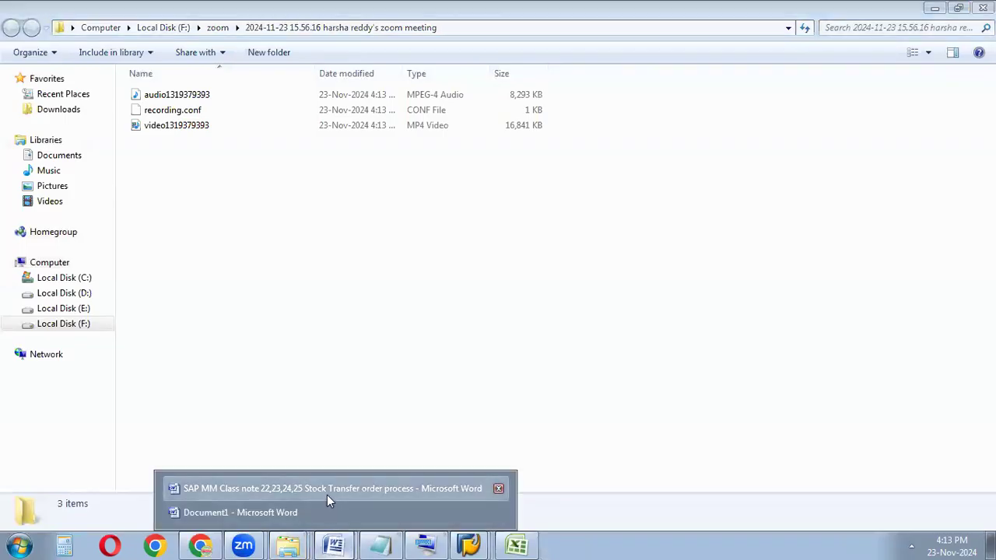
{"action": "left_click", "coordinate": [327, 495]}
{"action": "left_click_drag", "start_coordinate": [990, 185], "coordinate": [990, 187]}
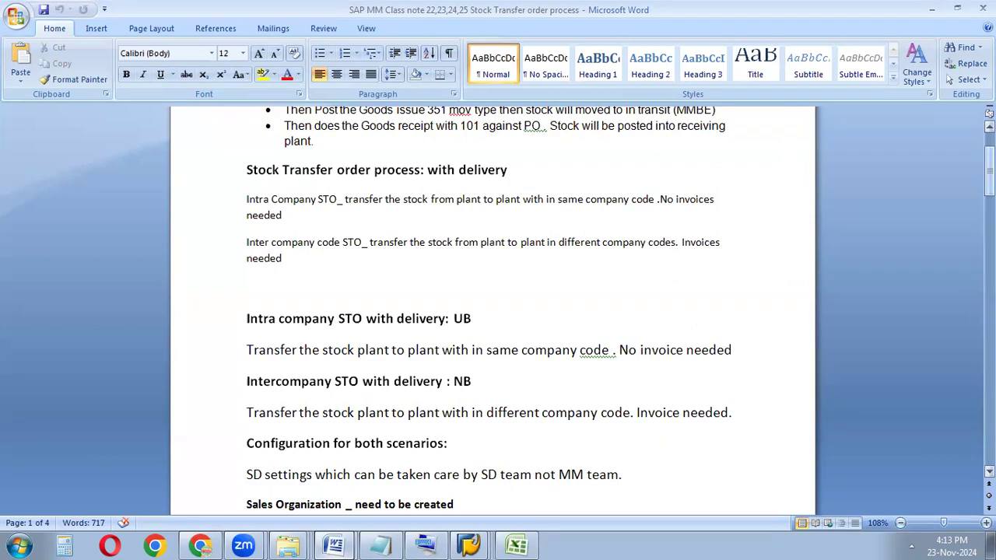
{"action": "left_click_drag", "start_coordinate": [990, 174], "coordinate": [990, 221]}
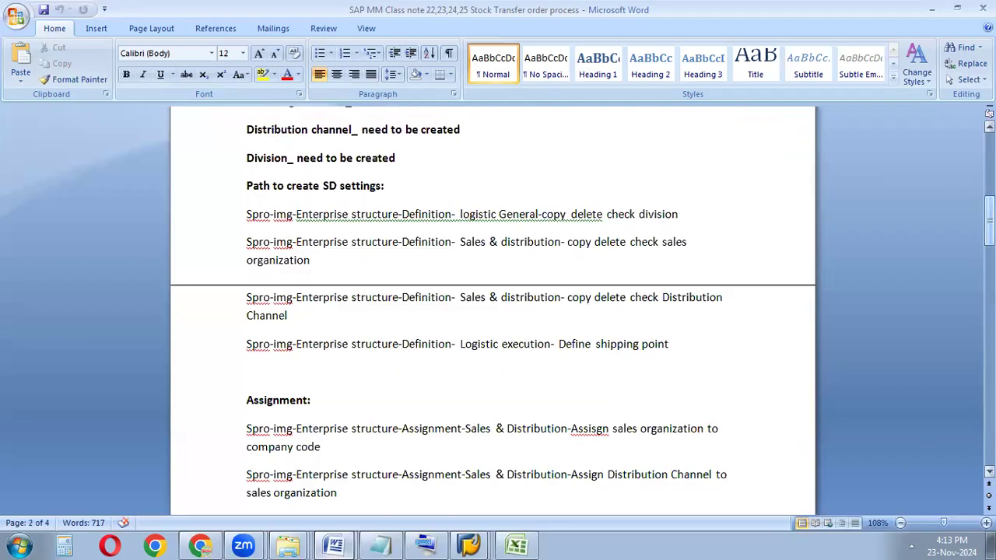
{"action": "mouse_move", "coordinate": [990, 222]}
{"action": "left_mouse_down"}
{"action": "mouse_move", "coordinate": [990, 230]}
{"action": "mouse_move", "coordinate": [990, 220]}
{"action": "left_mouse_up"}
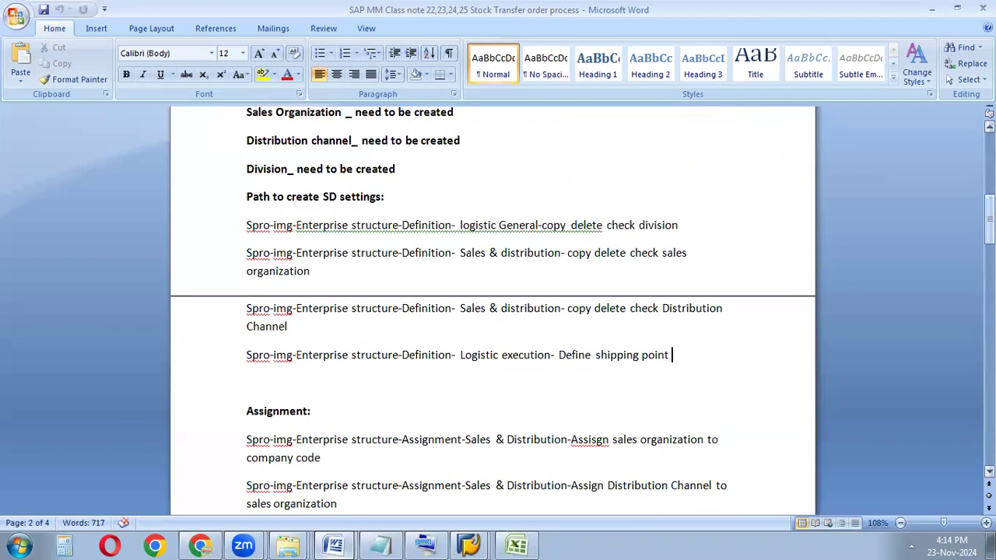
{"action": "left_click_drag", "start_coordinate": [990, 218], "coordinate": [990, 206]}
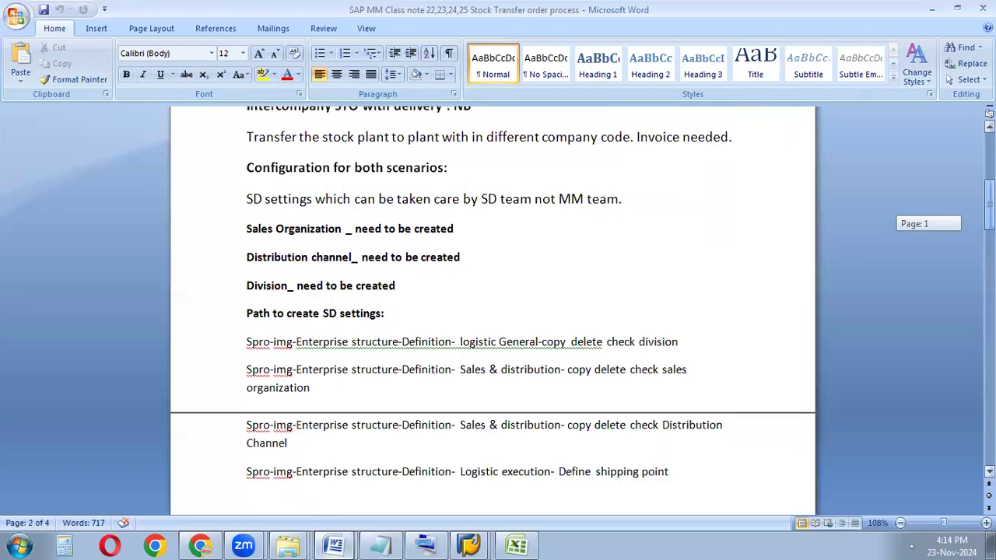
{"action": "left_click_drag", "start_coordinate": [989, 206], "coordinate": [989, 206]}
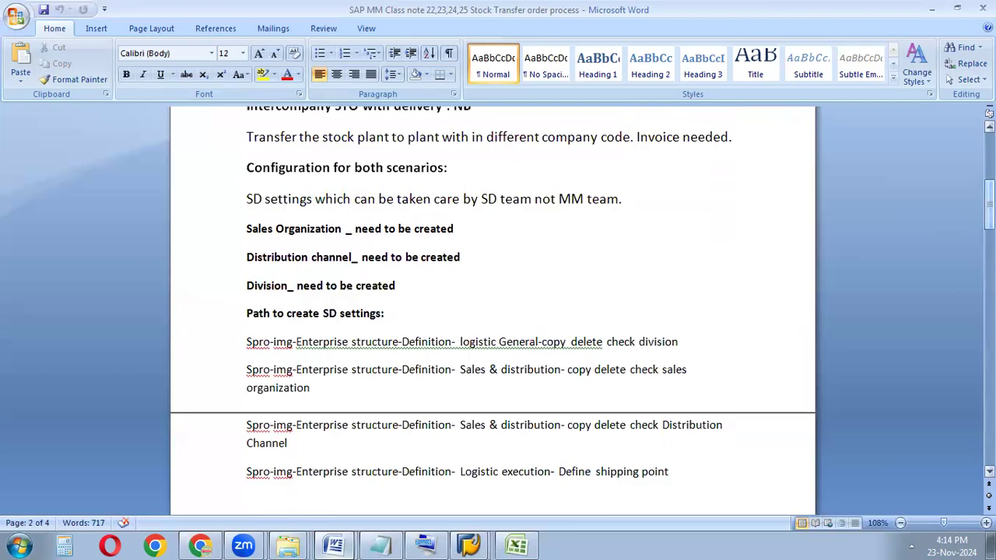
{"action": "left_click_drag", "start_coordinate": [989, 206], "coordinate": [989, 208]}
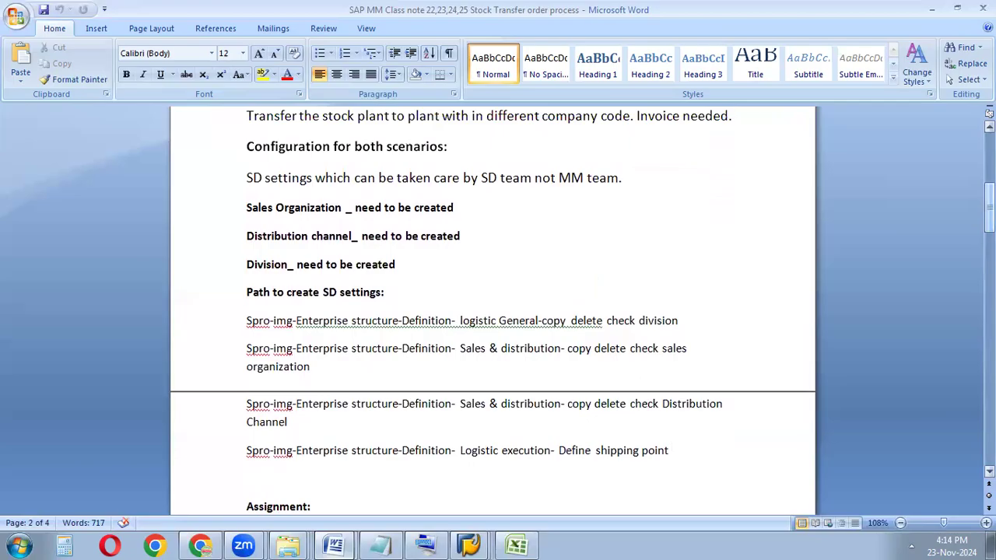
{"action": "left_click_drag", "start_coordinate": [990, 206], "coordinate": [989, 201]}
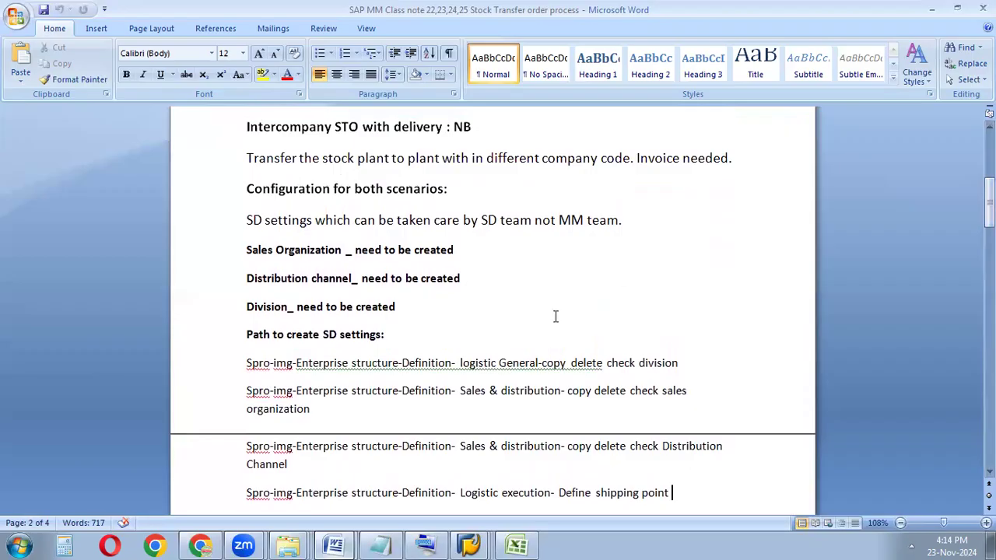
- Switch to the SAP session showing table T001K and try to start transaction SPRO with /nspro
{"action": "mouse_move", "coordinate": [469, 545]}
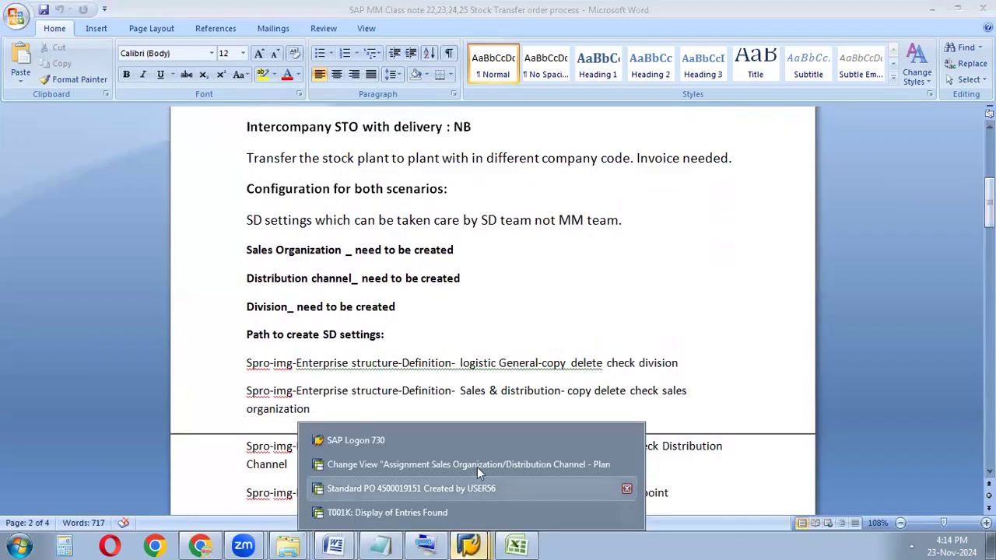
{"action": "left_click", "coordinate": [414, 513]}
{"action": "left_click", "coordinate": [61, 40]}
{"action": "type", "text": "/nspro"}
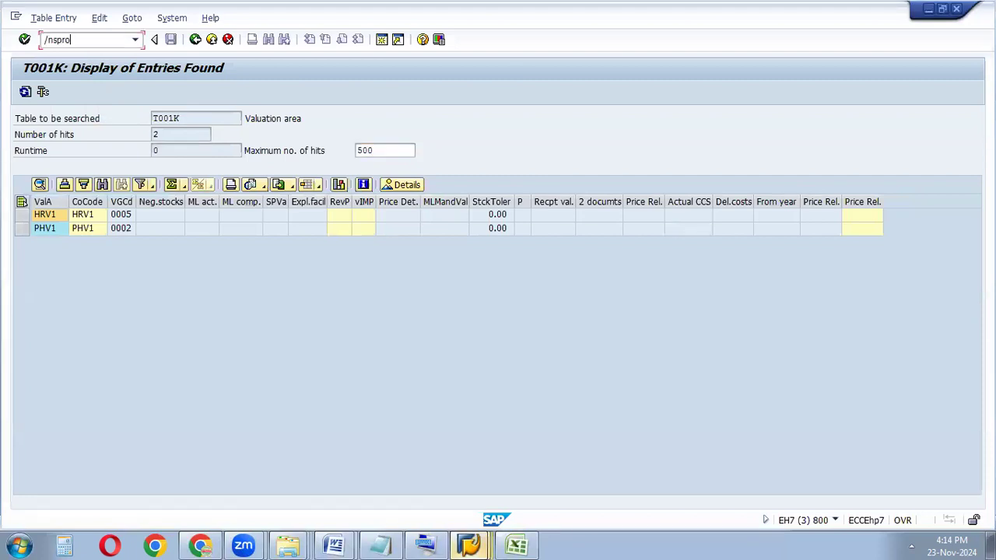
{"action": "left_click", "coordinate": [24, 40]}
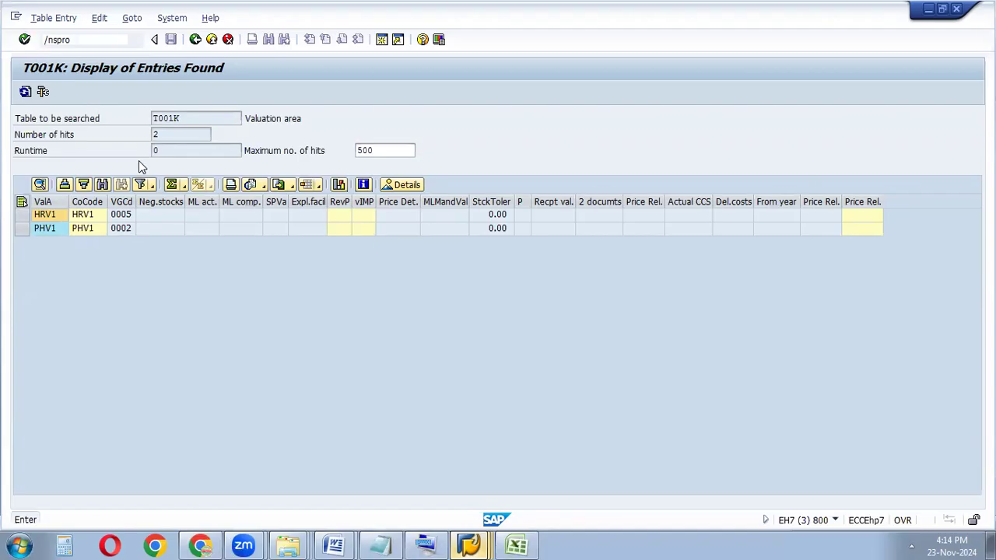
{"action": "left_click", "coordinate": [601, 338]}
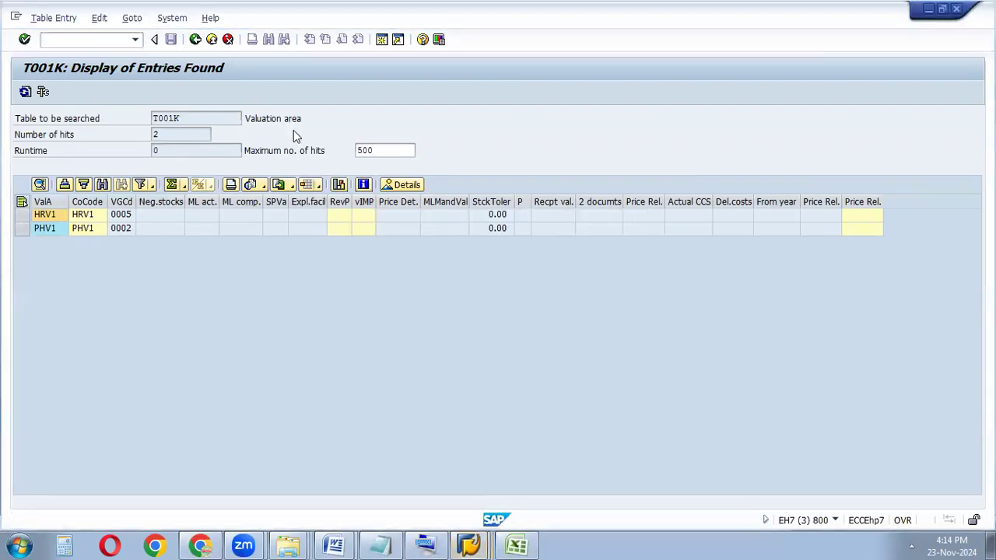
- Open the SAP MM connection from SAP Logon and try to log on to client 800 with the user ID and account password
{"action": "left_click", "coordinate": [470, 545]}
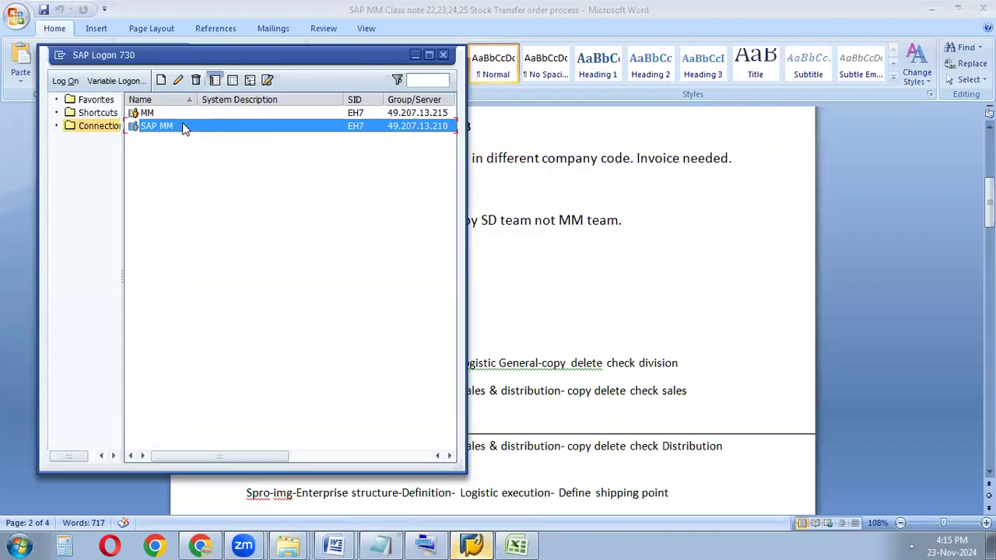
{"action": "double_click", "coordinate": [184, 128]}
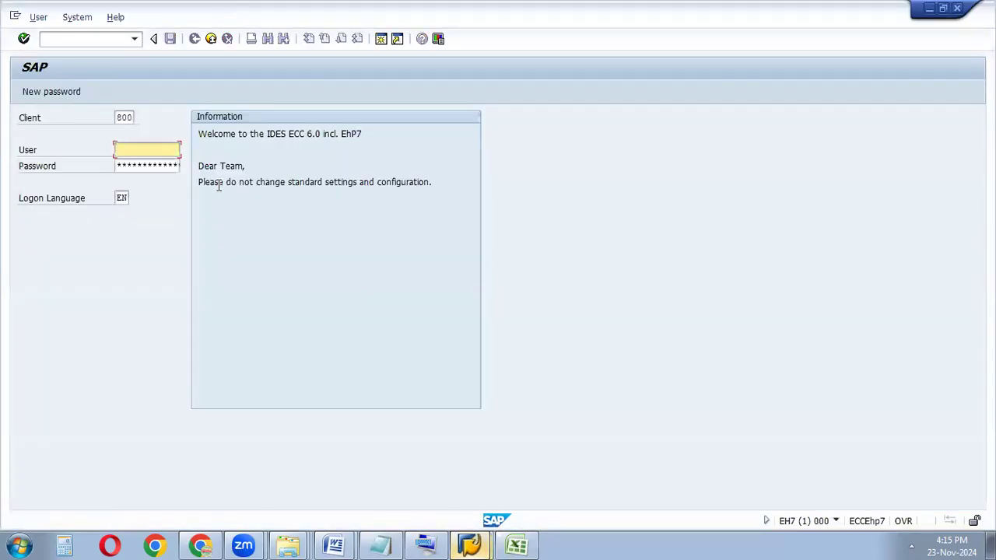
{"action": "type", "text": "u"}
{"action": "left_click", "coordinate": [143, 161]}
{"action": "key", "text": "Tab"}
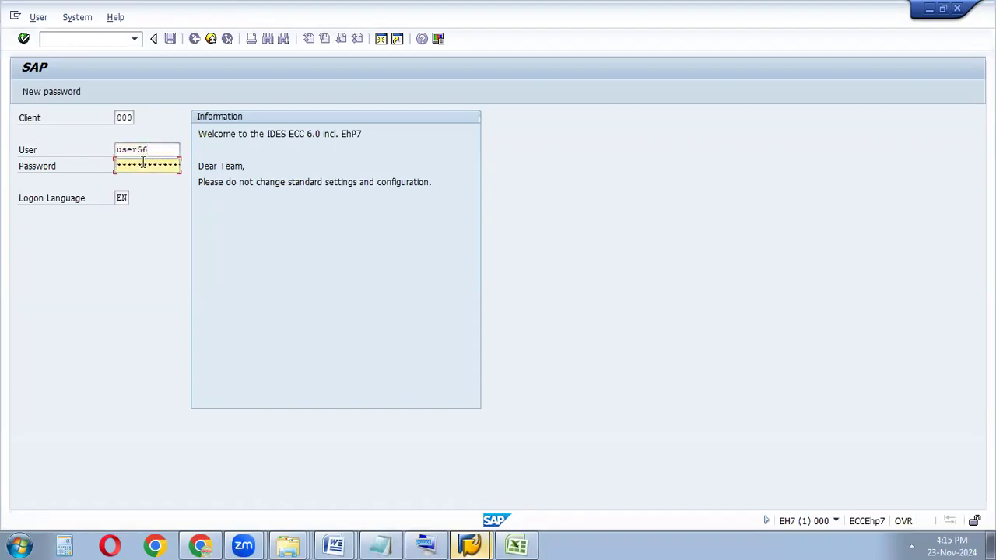
{"action": "type", "text": "***"}
{"action": "left_click", "coordinate": [24, 38]}
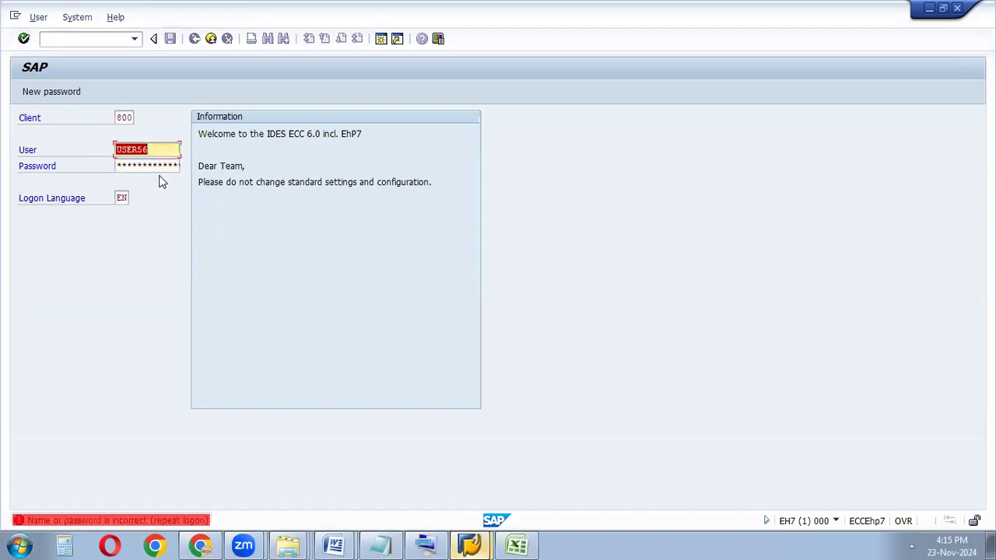
- Re-enter the account password, continue with this logon while ending any other logons, and acknowledge the logon information
{"action": "left_click", "coordinate": [139, 165]}
{"action": "type", "text": "******"}
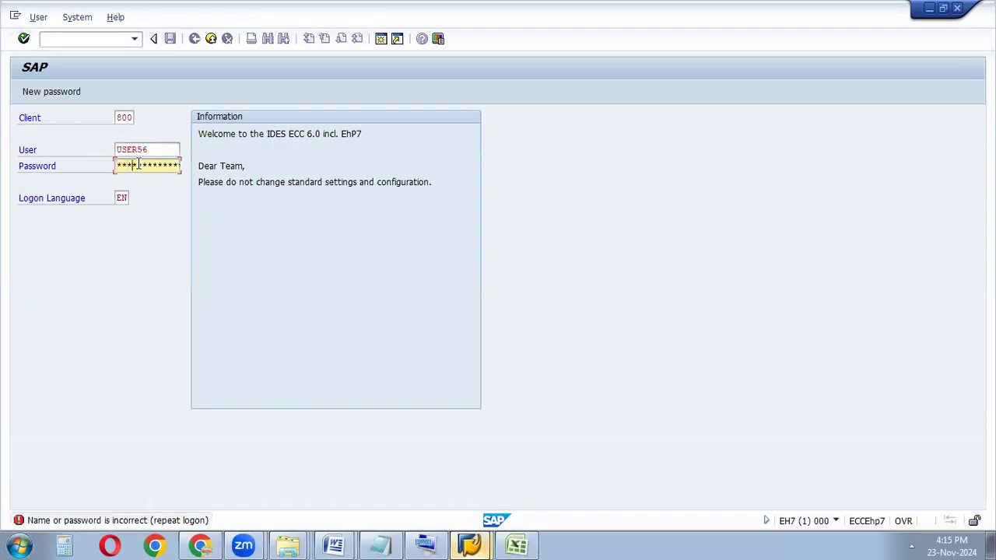
{"action": "left_click", "coordinate": [23, 38]}
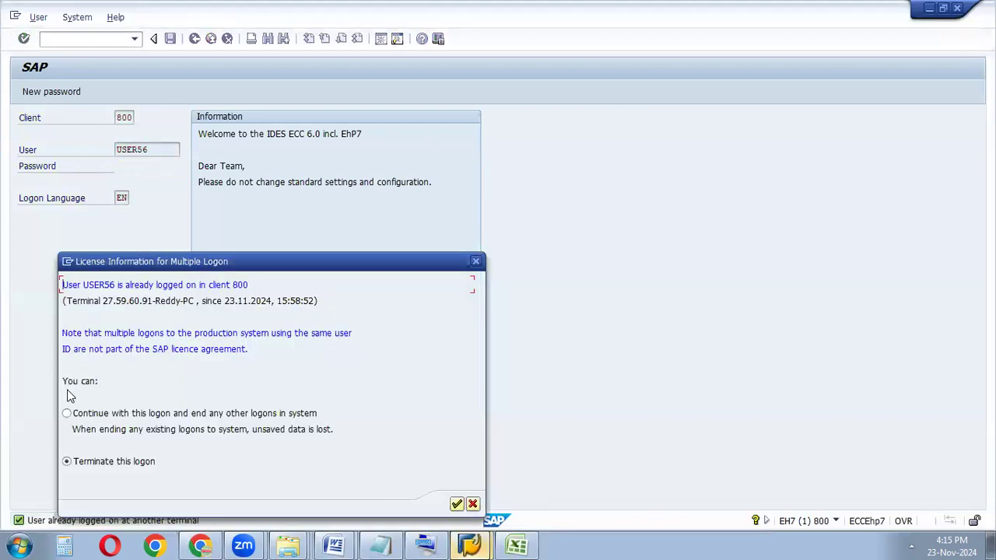
{"action": "left_click", "coordinate": [67, 414]}
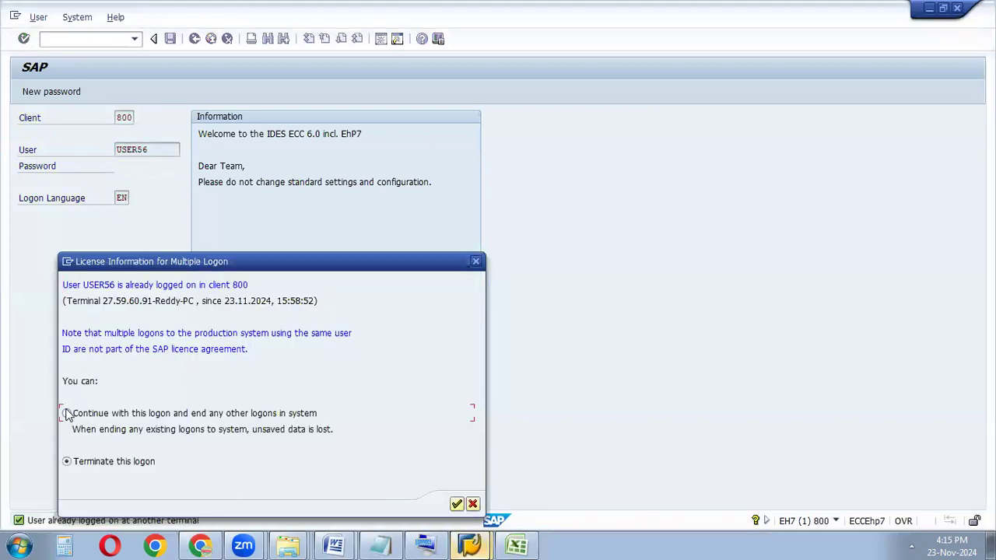
{"action": "left_click", "coordinate": [457, 505]}
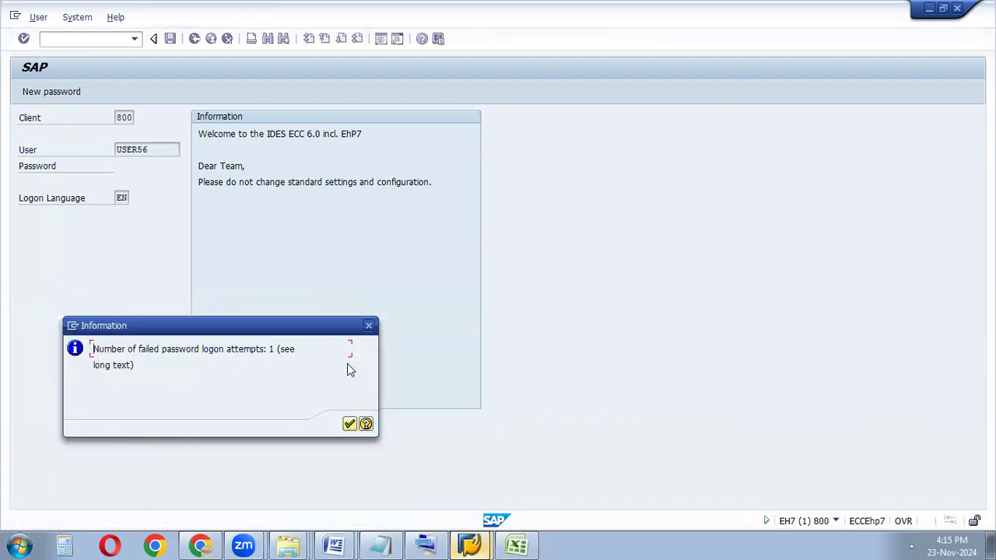
{"action": "left_click", "coordinate": [349, 424]}
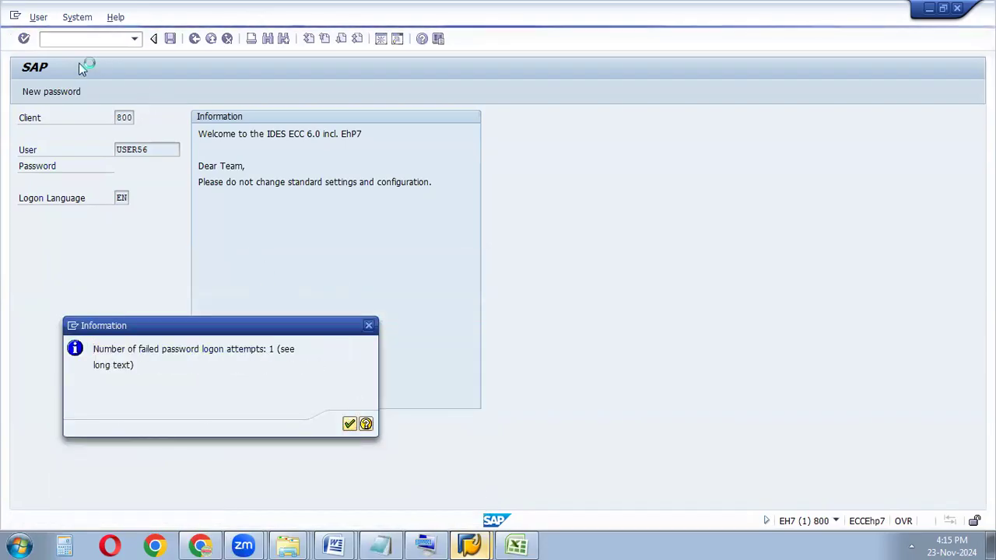
- Open the SAP Customizing Implementation Guide with transaction SPRO
{"action": "type", "text": "spr"}
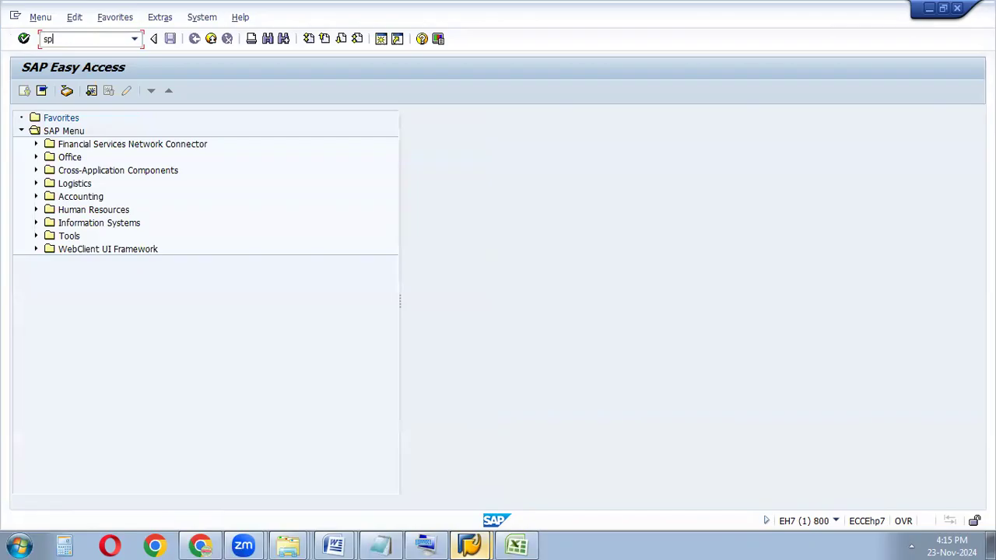
{"action": "type", "text": "o"}
{"action": "left_click", "coordinate": [24, 39]}
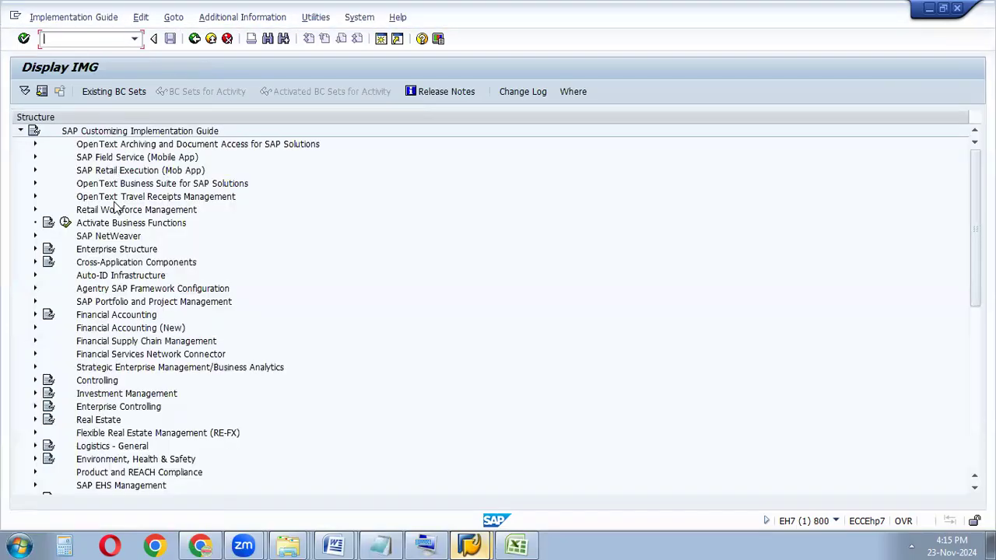
- Expand Enterprise Structure and its Definition node, and look through the activities under Logistics - General
{"action": "left_click", "coordinate": [35, 249]}
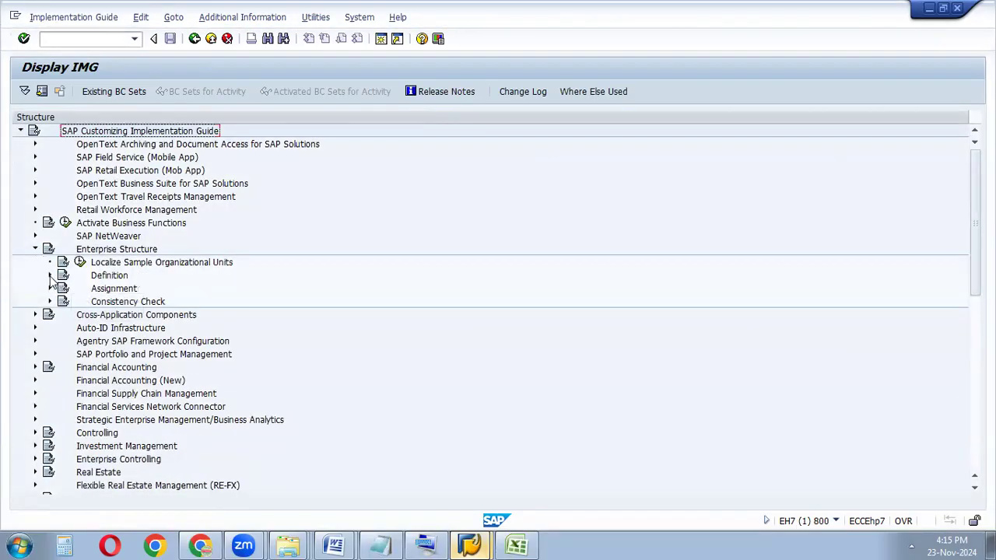
{"action": "left_click", "coordinate": [49, 275]}
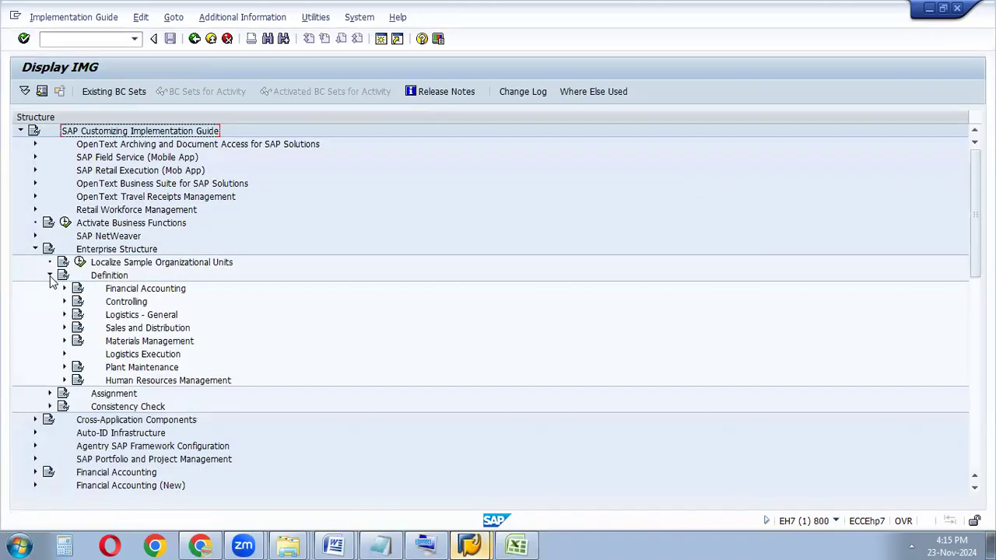
{"action": "left_click", "coordinate": [65, 315]}
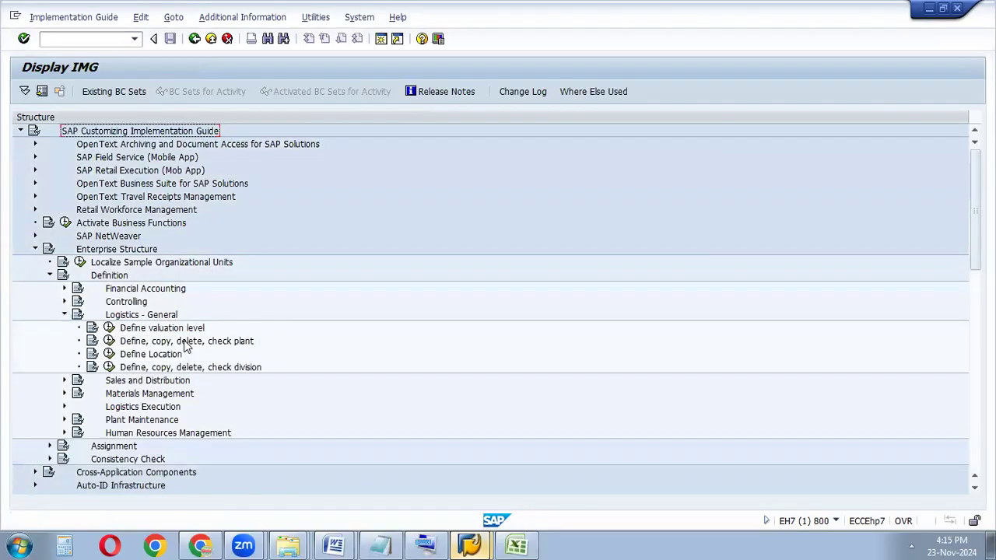
{"action": "left_click", "coordinate": [65, 316]}
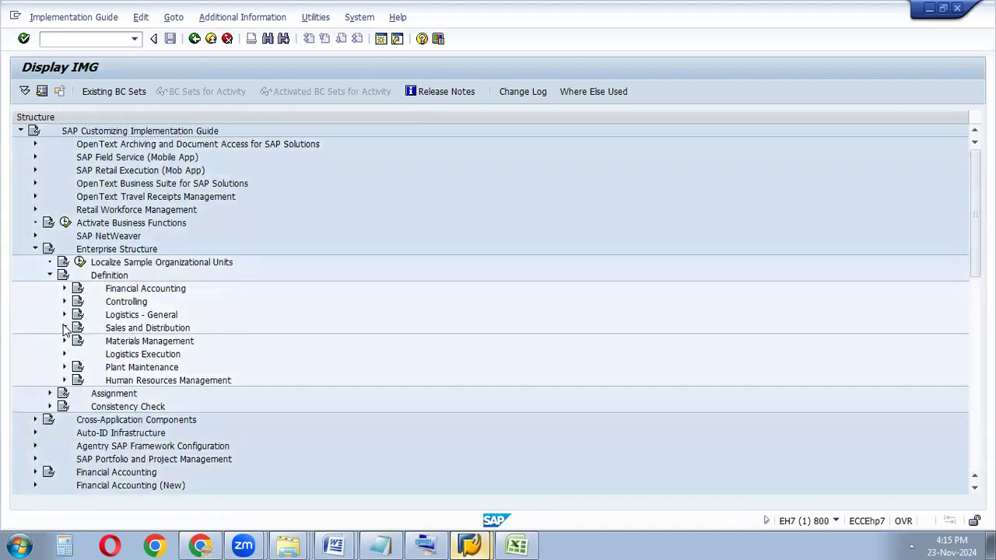
- Open the sales organizations table through the activity for defining sales organizations under Sales and Distribution
{"action": "left_click", "coordinate": [65, 328]}
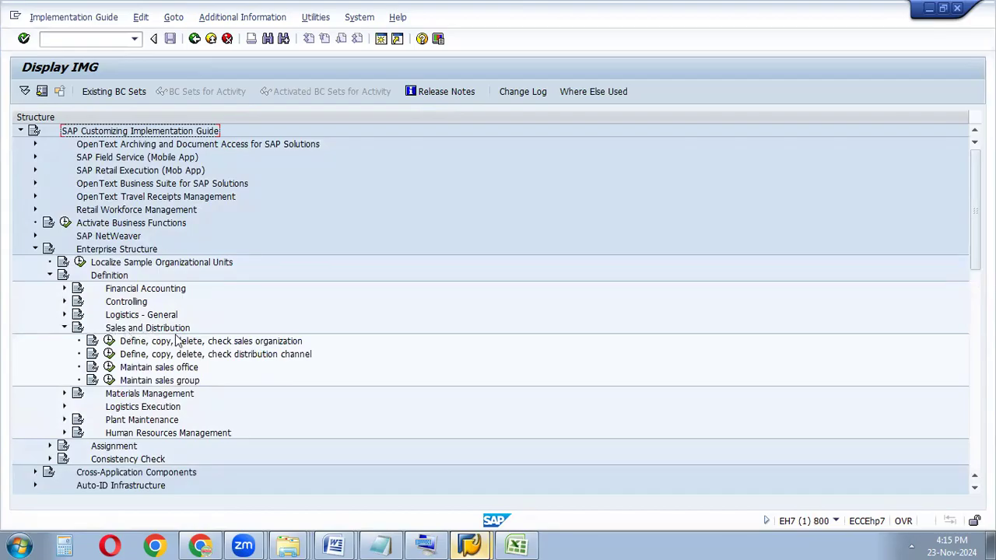
{"action": "left_click", "coordinate": [109, 341]}
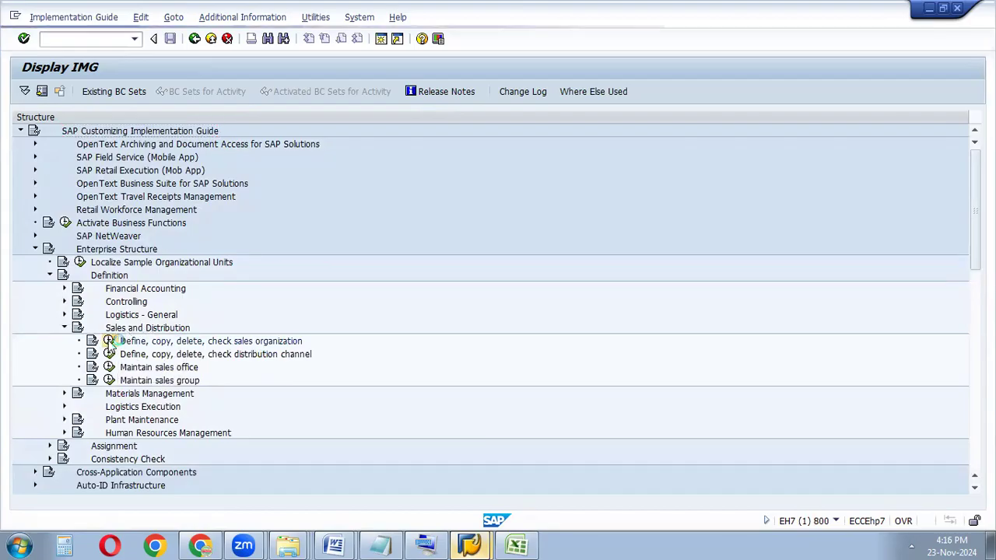
{"action": "double_click", "coordinate": [142, 173]}
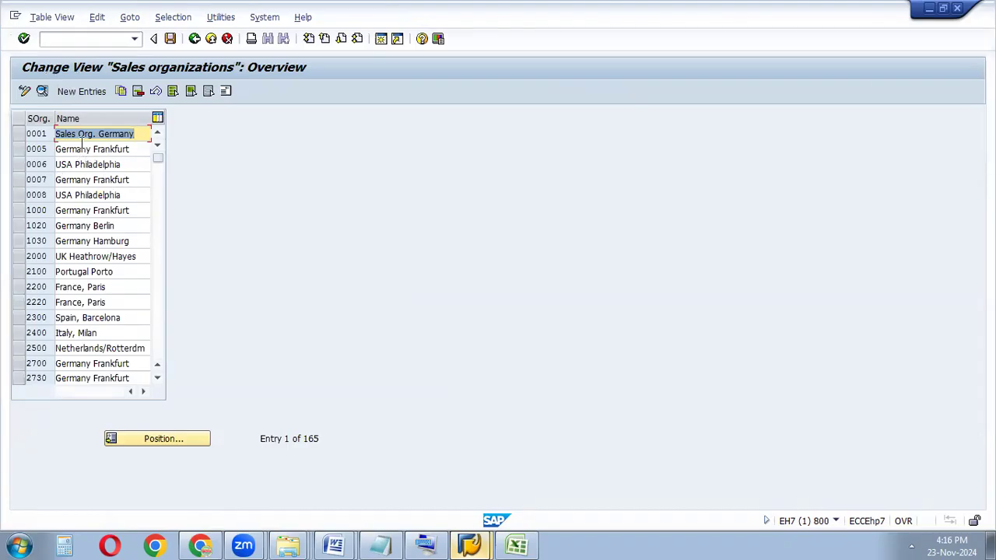
- Copy sales organization 0001 as a new entry with the key SA11
{"action": "left_click", "coordinate": [21, 134]}
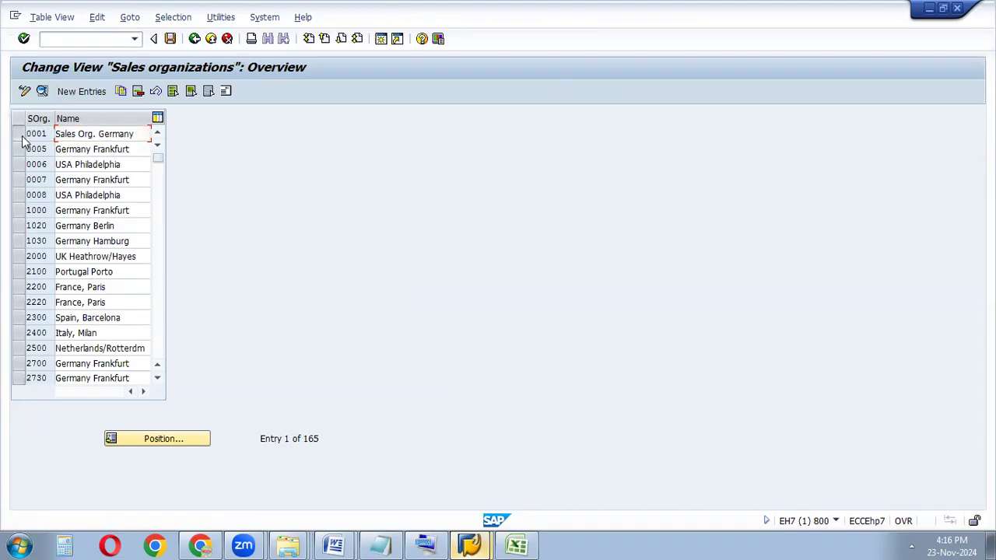
{"action": "left_click", "coordinate": [120, 91]}
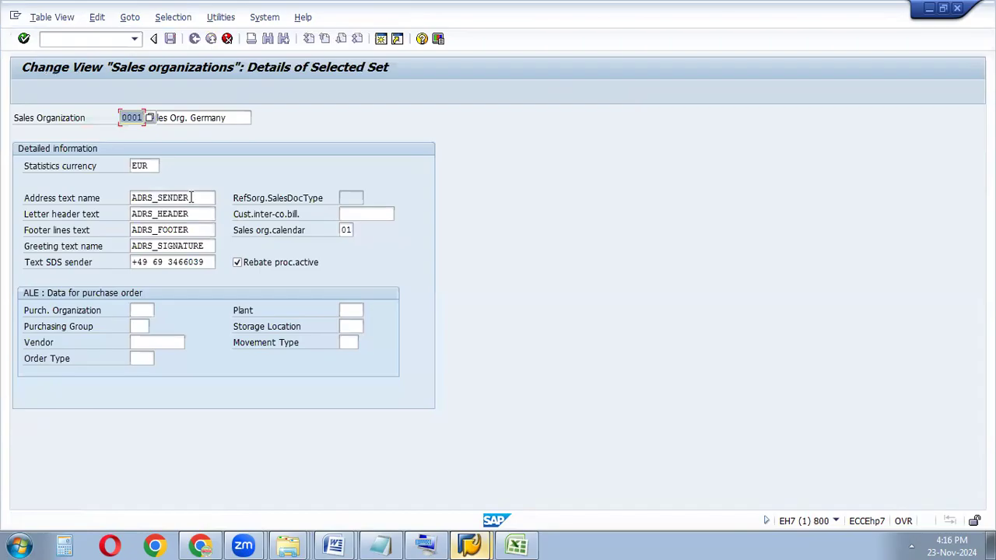
{"action": "key", "text": "Delete"}
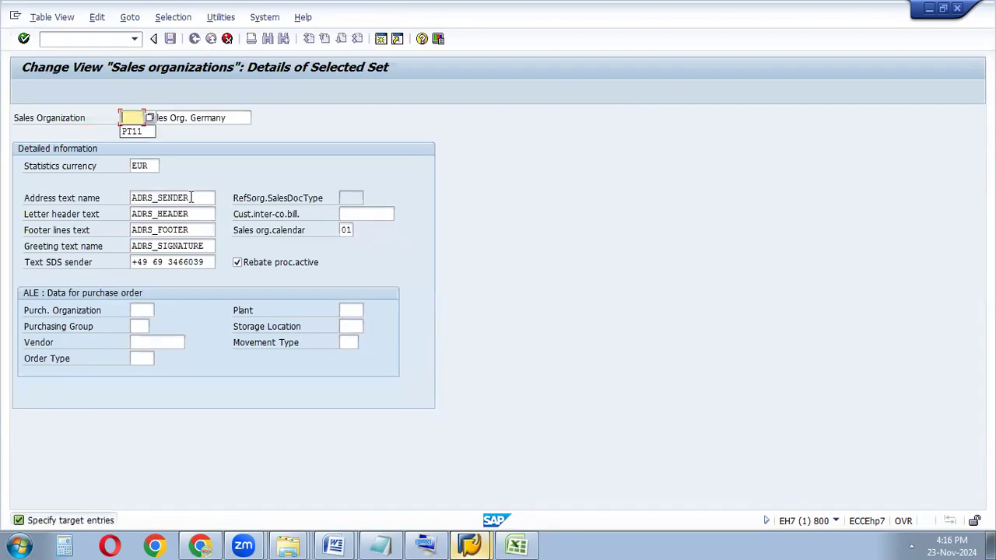
{"action": "type", "text": "SA11"}
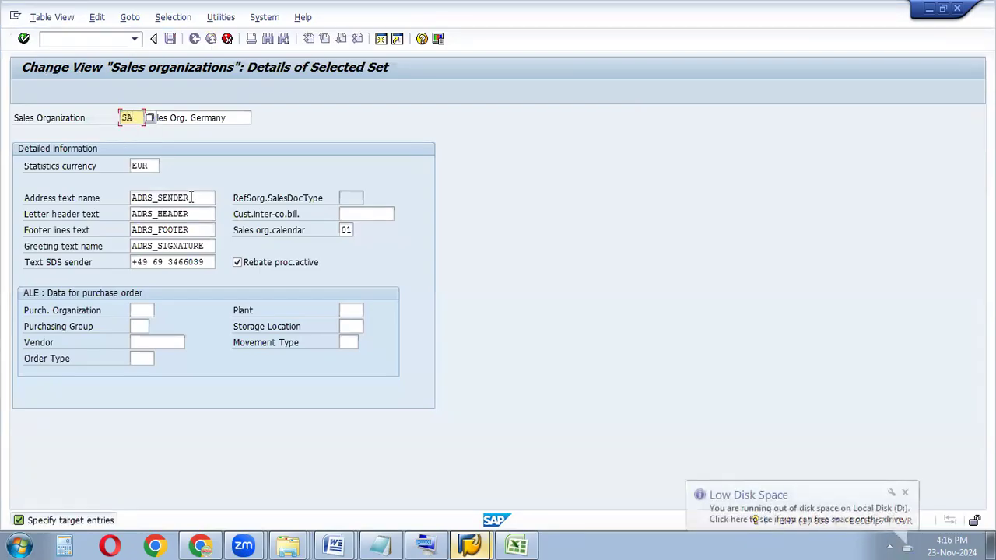
- Name the copied sales organization "Sales_org _SA11" and confirm the copy
{"action": "left_click", "coordinate": [234, 118]}
{"action": "left_click_drag", "start_coordinate": [234, 118], "coordinate": [128, 130]}
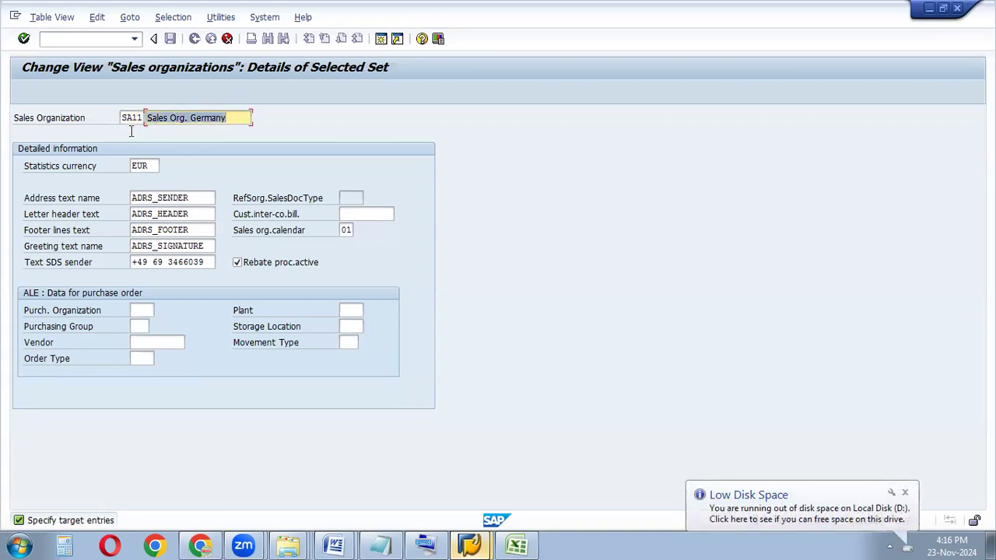
{"action": "key", "text": "Delete"}
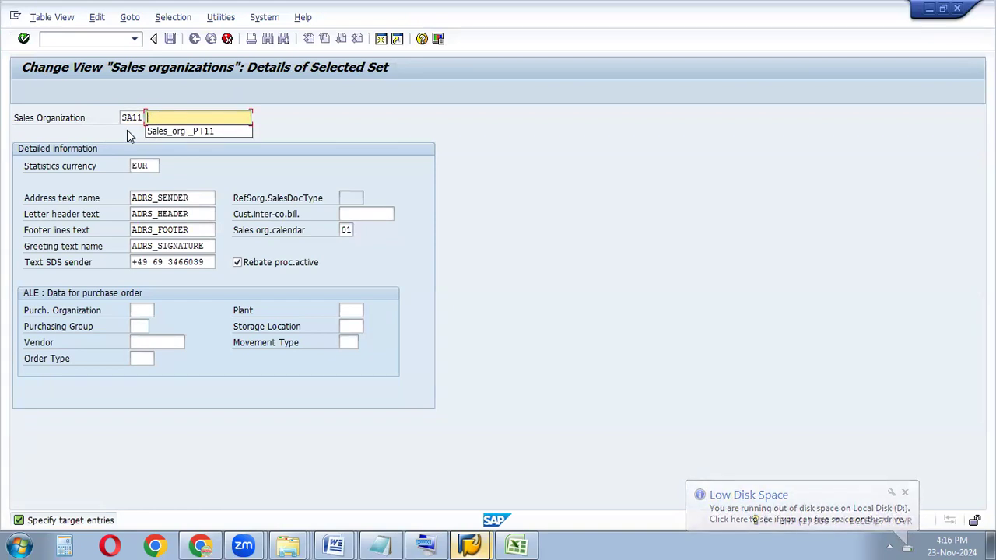
{"action": "left_click", "coordinate": [212, 131]}
{"action": "key", "text": "BackSpace"}
{"action": "key", "text": "BackSpace"}
{"action": "key", "text": "BackSpace"}
{"action": "key", "text": "BackSpace"}
{"action": "type", "text": "SA11"}
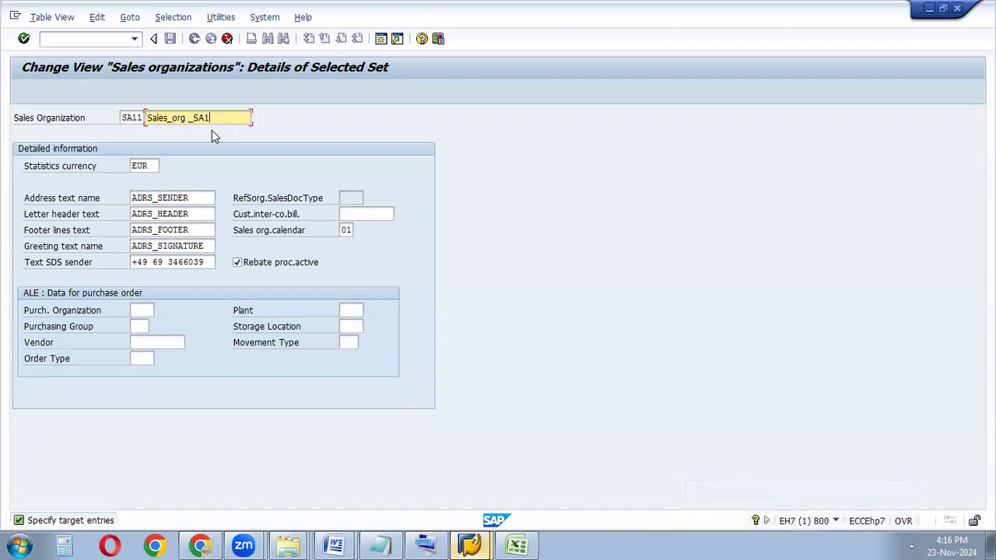
{"action": "left_click", "coordinate": [28, 43]}
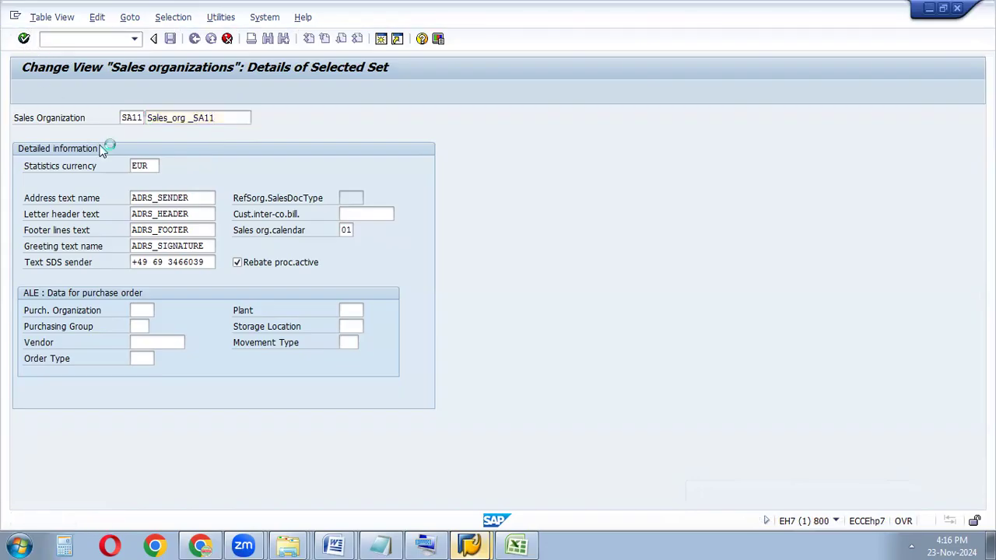
{"action": "left_click", "coordinate": [316, 519]}
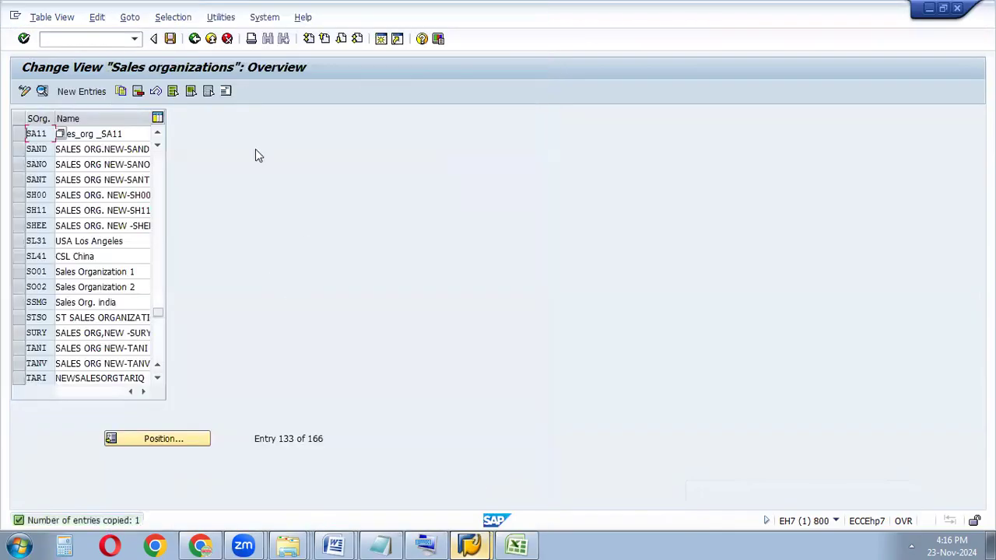
- Save the new sales organization and return to the Implementation Guide structure
{"action": "left_click", "coordinate": [170, 38]}
{"action": "left_click", "coordinate": [216, 232]}
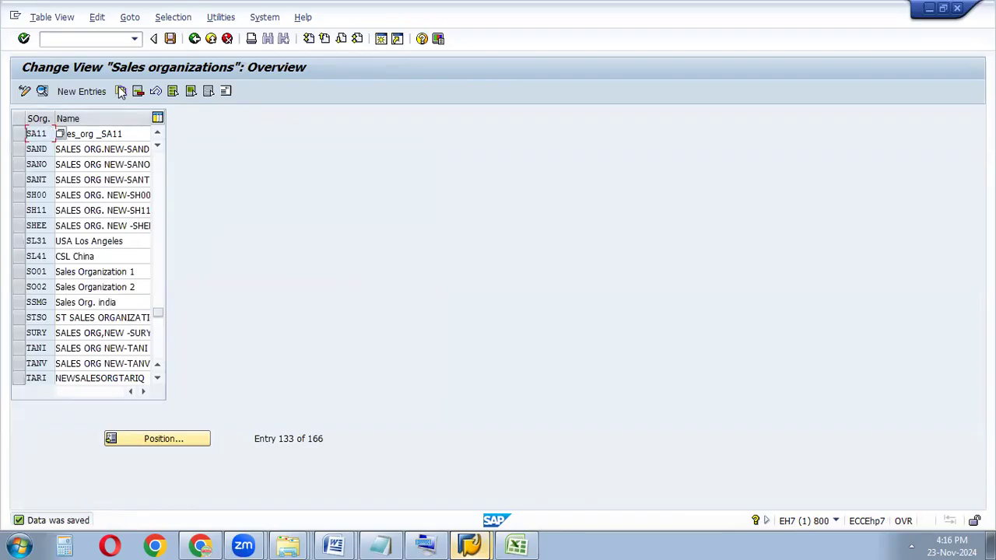
{"action": "left_click", "coordinate": [194, 39]}
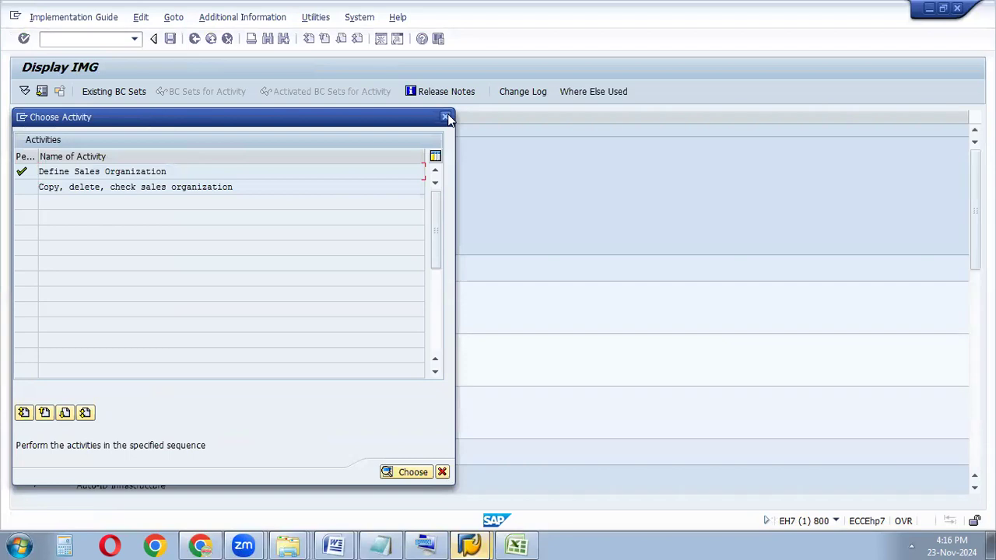
{"action": "left_click", "coordinate": [446, 117]}
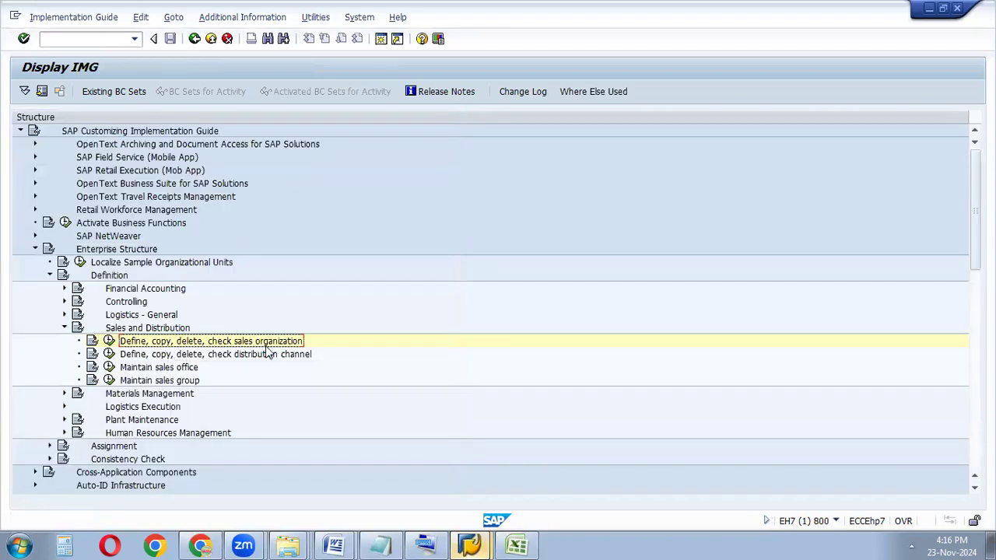
- Open the distribution channels table and copy channel 01 (Direct Sales) with the key SA
{"action": "left_click", "coordinate": [109, 354]}
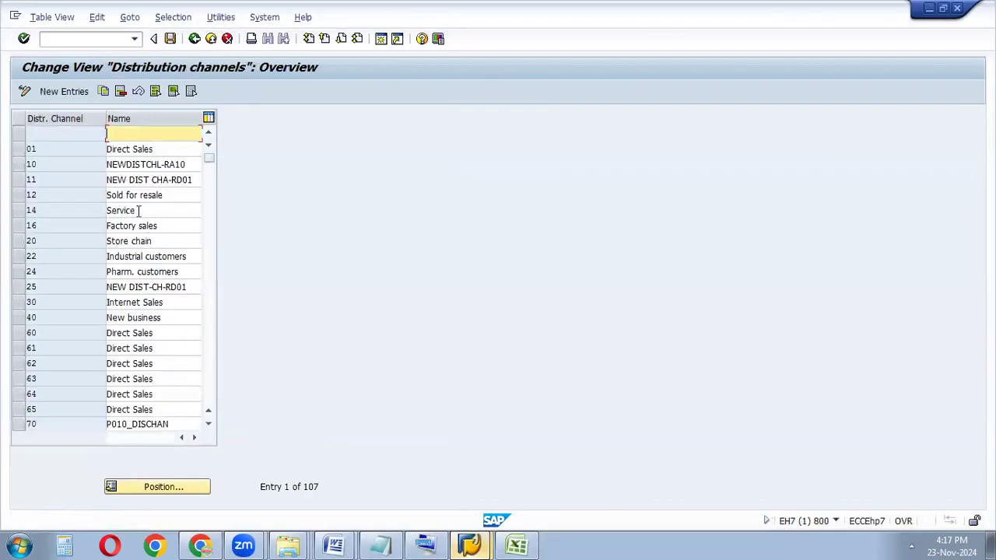
{"action": "left_click", "coordinate": [19, 150]}
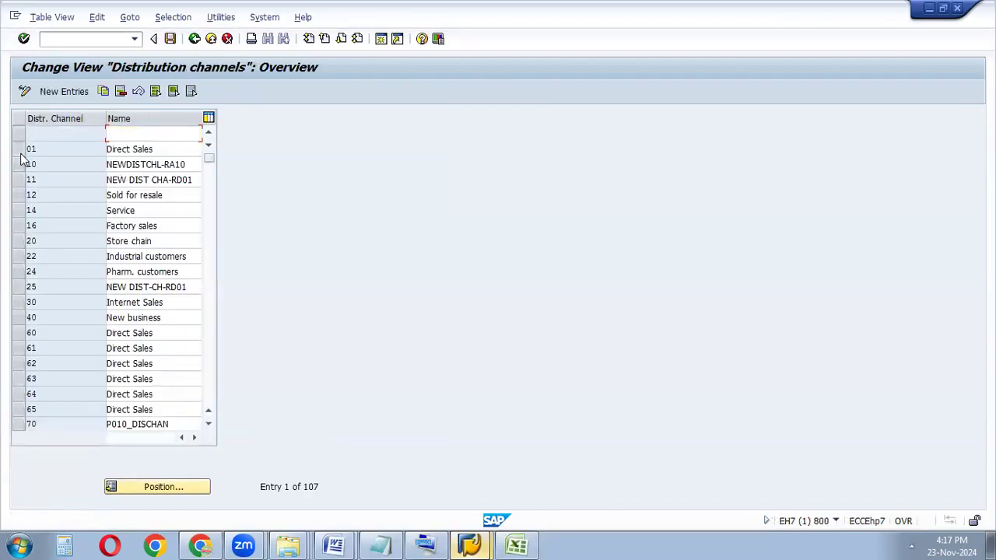
{"action": "left_click", "coordinate": [103, 92]}
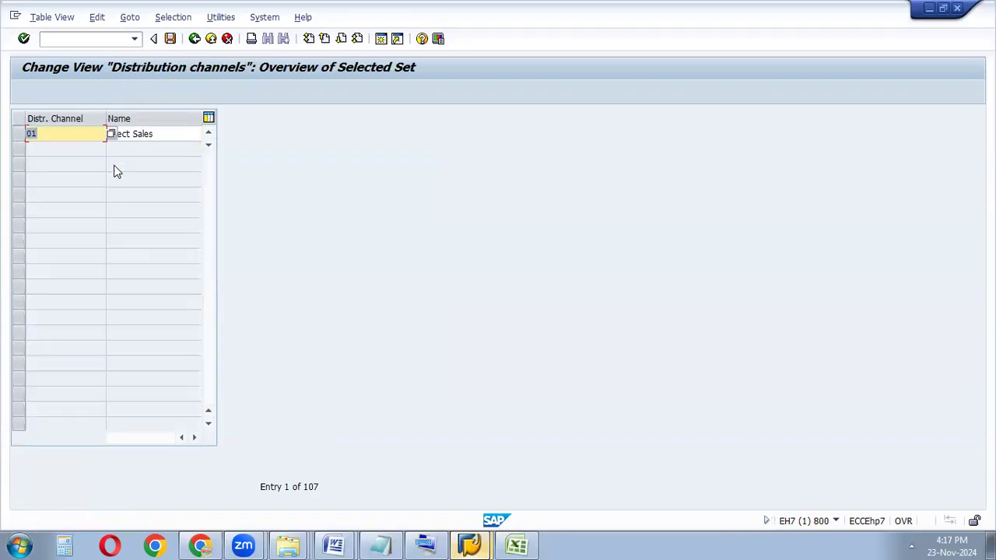
{"action": "key", "text": "BackSpace"}
{"action": "type", "text": "SA"}
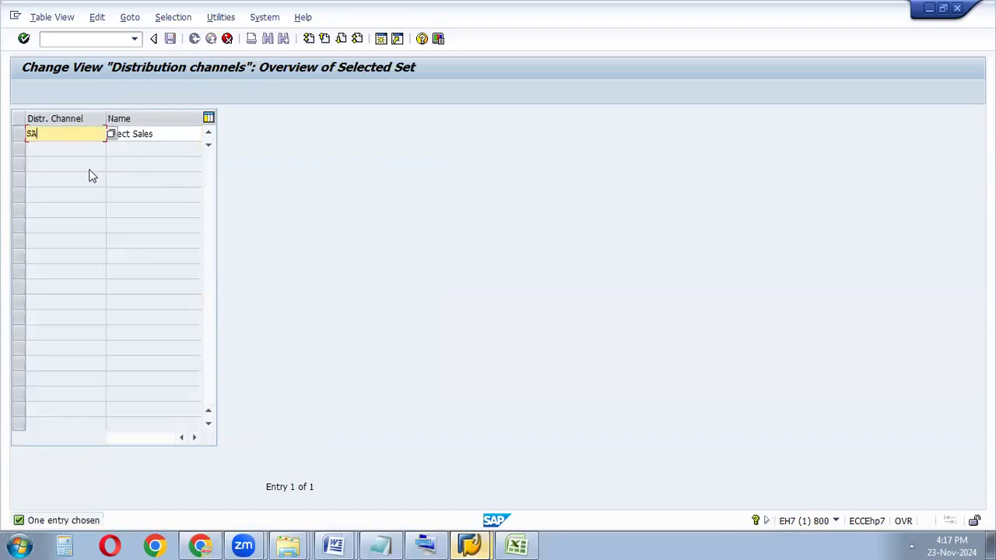
- Name the copied distribution channel DIST.CHNL2 and try to confirm the copy
{"action": "left_click", "coordinate": [165, 138]}
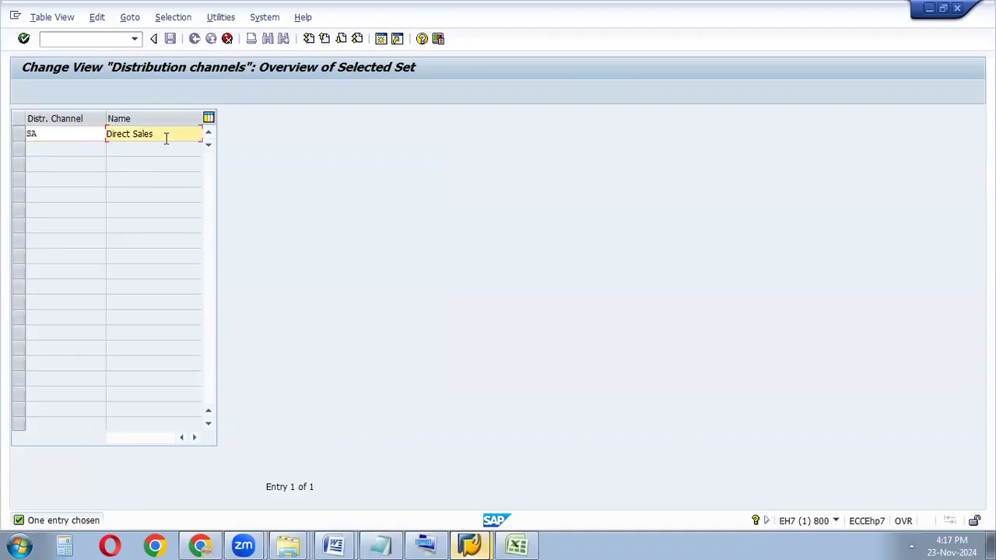
{"action": "key", "text": "BackSpace"}
{"action": "key", "text": "BackSpace"}
{"action": "key", "text": "BackSpace"}
{"action": "key", "text": "BackSpace"}
{"action": "key", "text": "BackSpace"}
{"action": "key", "text": "BackSpace"}
{"action": "left_click", "coordinate": [160, 148]}
{"action": "key", "text": "BackSpace"}
{"action": "type", "text": "2"}
{"action": "left_click", "coordinate": [24, 38]}
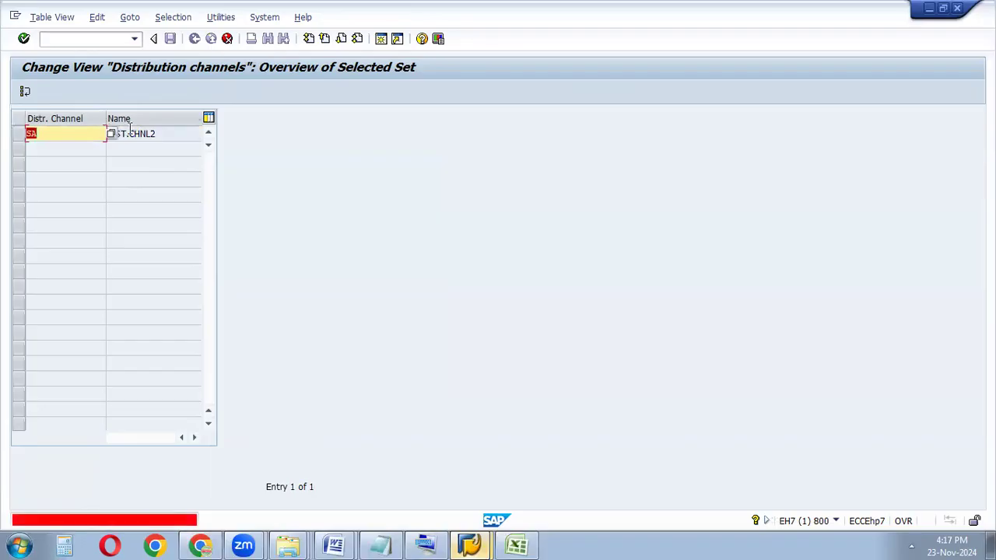
- Set the copied distribution channel's key to SB and confirm the copy
{"action": "left_click", "coordinate": [47, 134]}
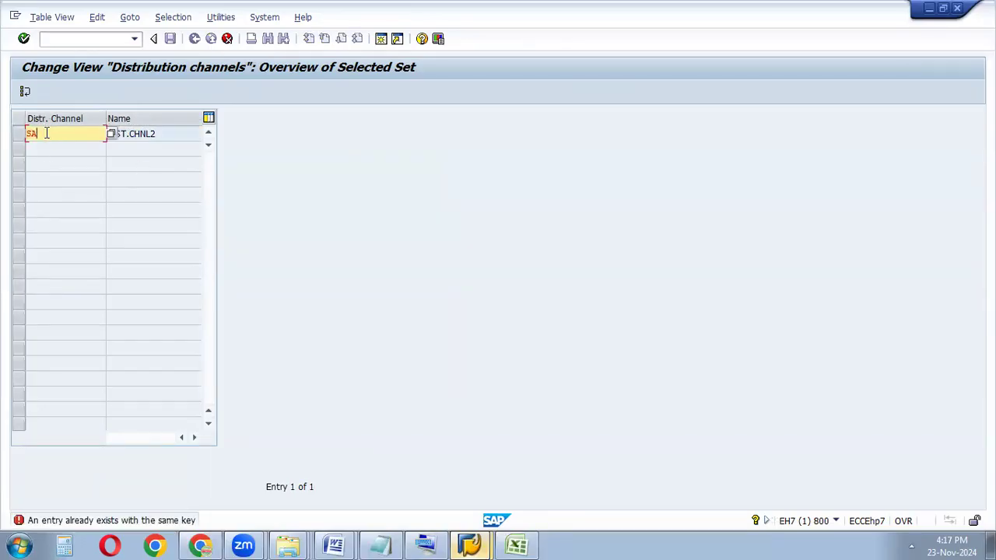
{"action": "key", "text": "BackSpace"}
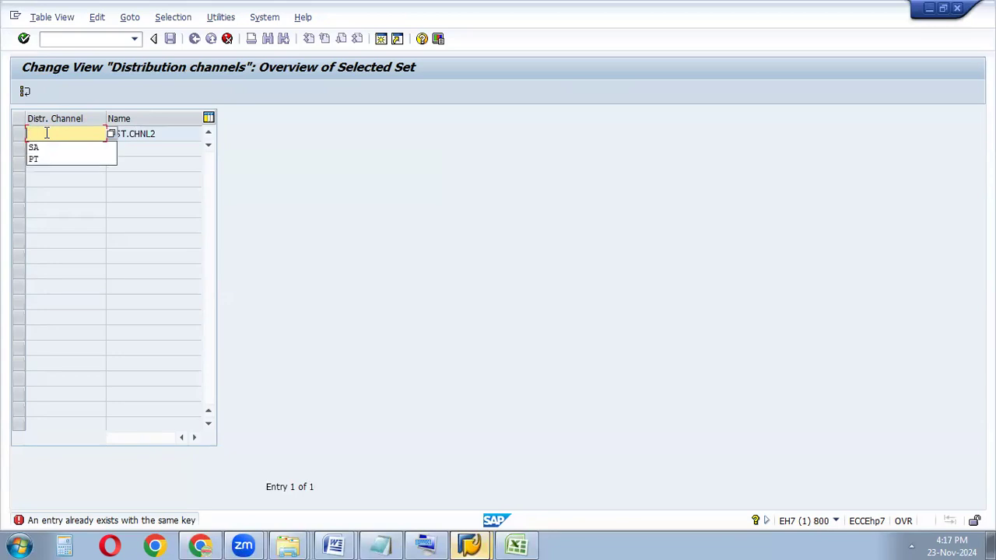
{"action": "type", "text": "SB"}
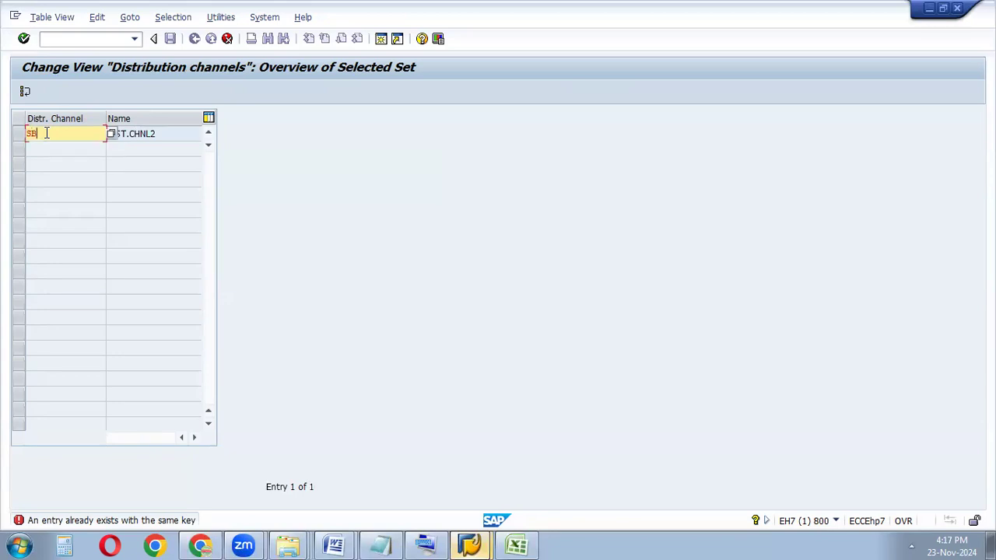
{"action": "left_click", "coordinate": [24, 41]}
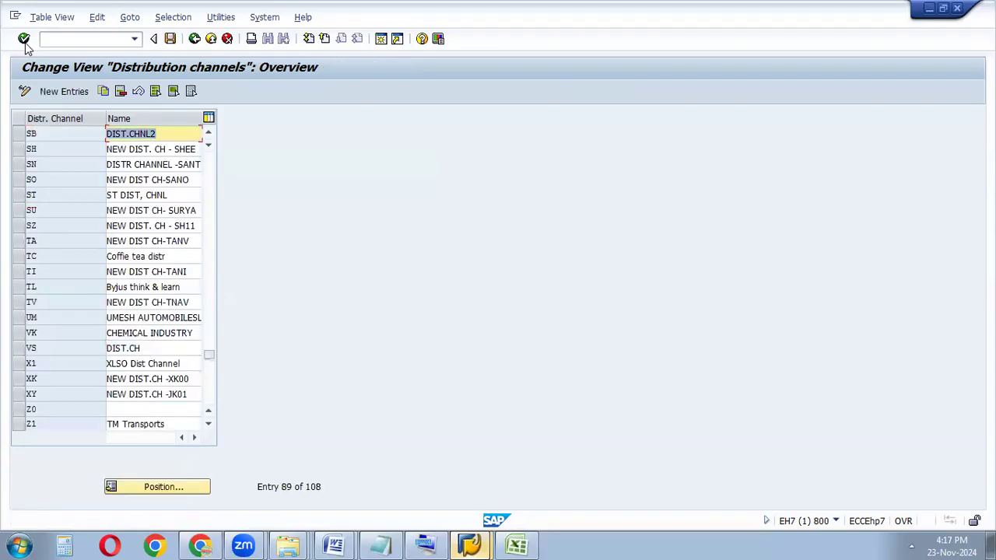
- Save the distribution channel in the "Company creation" customizing request and return to the Implementation Guide structure
{"action": "left_click", "coordinate": [169, 44]}
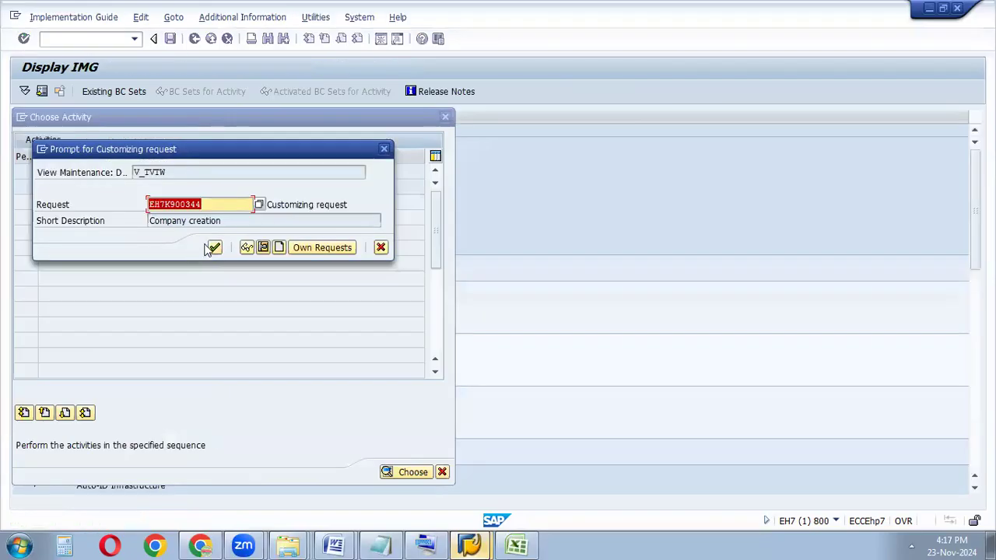
{"action": "left_click", "coordinate": [211, 248]}
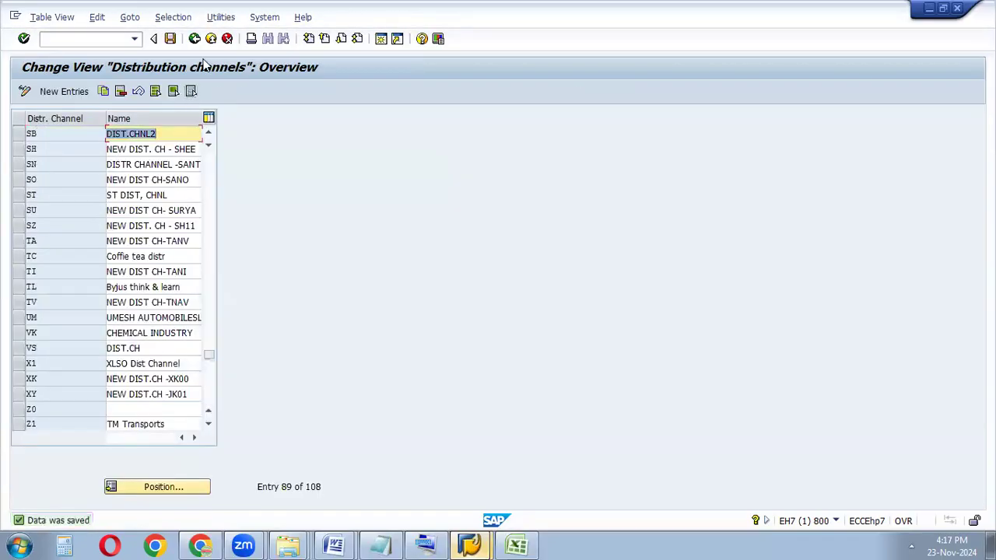
{"action": "left_click", "coordinate": [195, 38]}
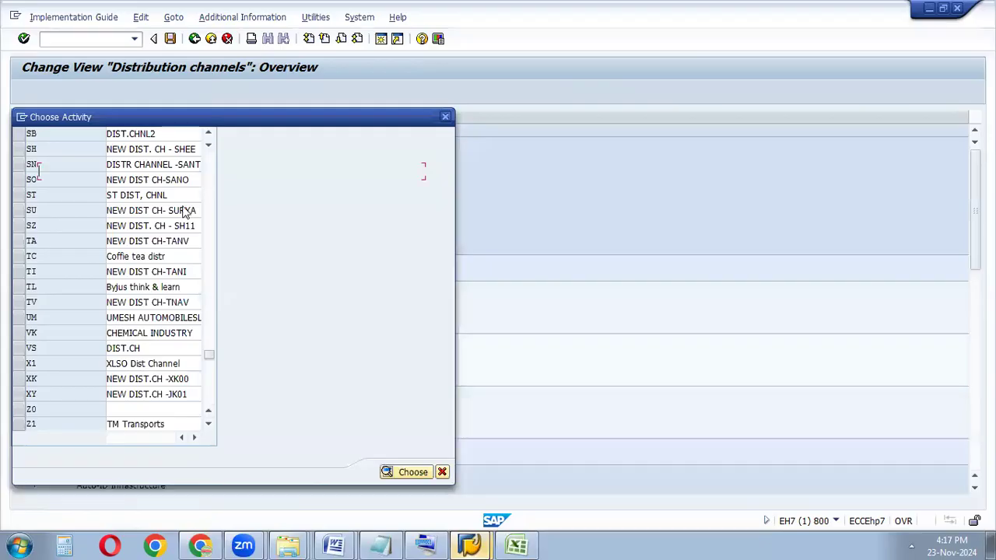
{"action": "left_click", "coordinate": [445, 119]}
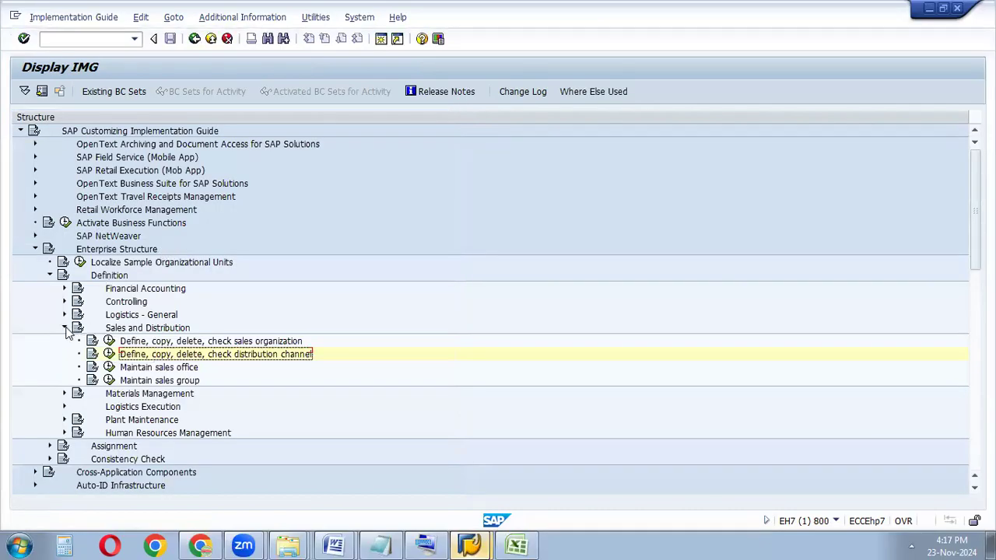
- Collapse Sales and Distribution and open the divisions table through the Define Division activity under Logistics - General
{"action": "left_click", "coordinate": [65, 328]}
{"action": "left_click", "coordinate": [64, 315]}
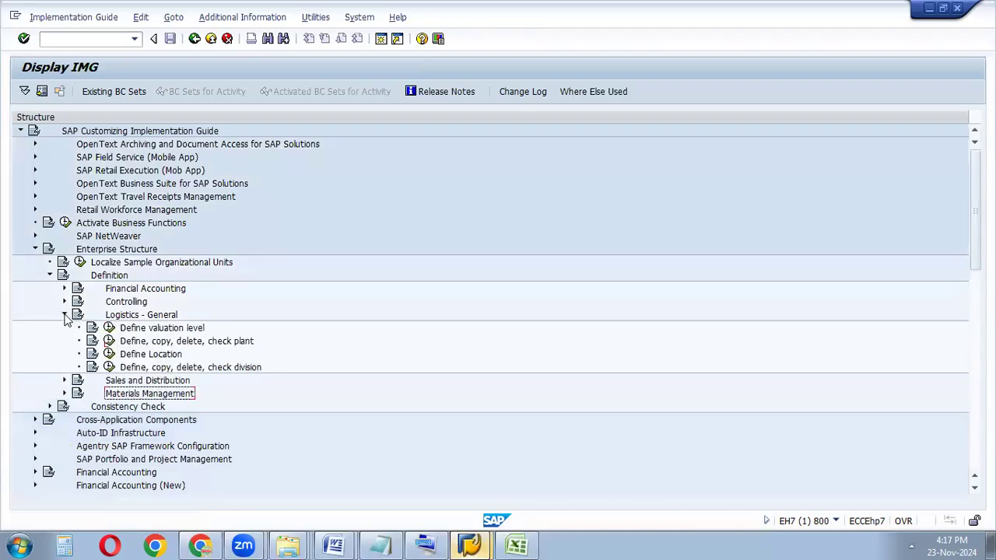
{"action": "left_click", "coordinate": [110, 369]}
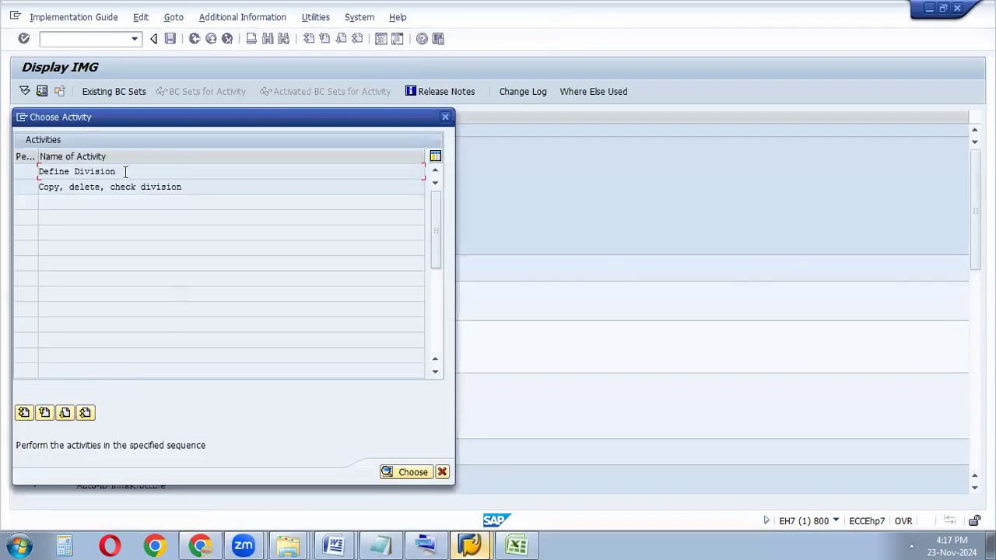
{"action": "double_click", "coordinate": [107, 171]}
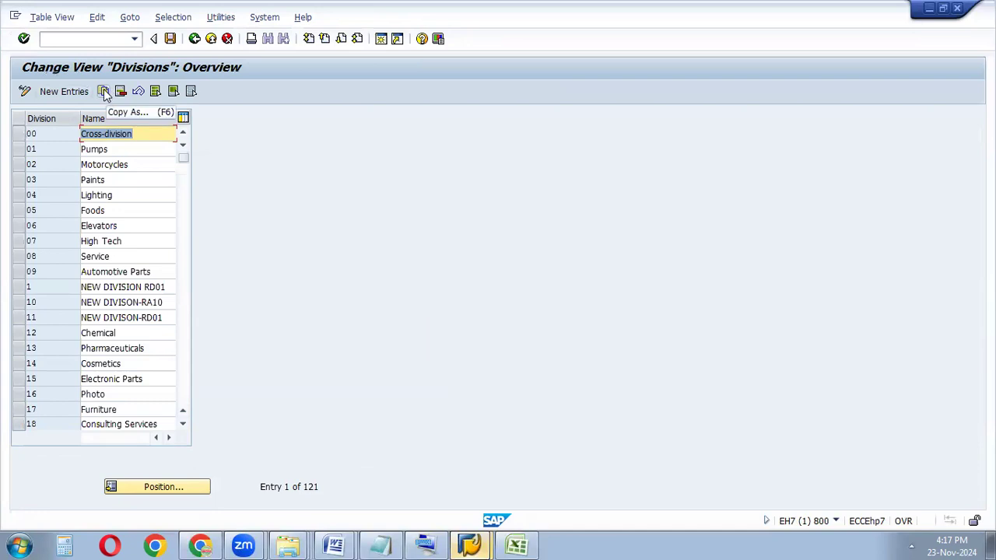
- Add a new division with the key SB and the name "Division 1"
{"action": "left_click", "coordinate": [68, 96]}
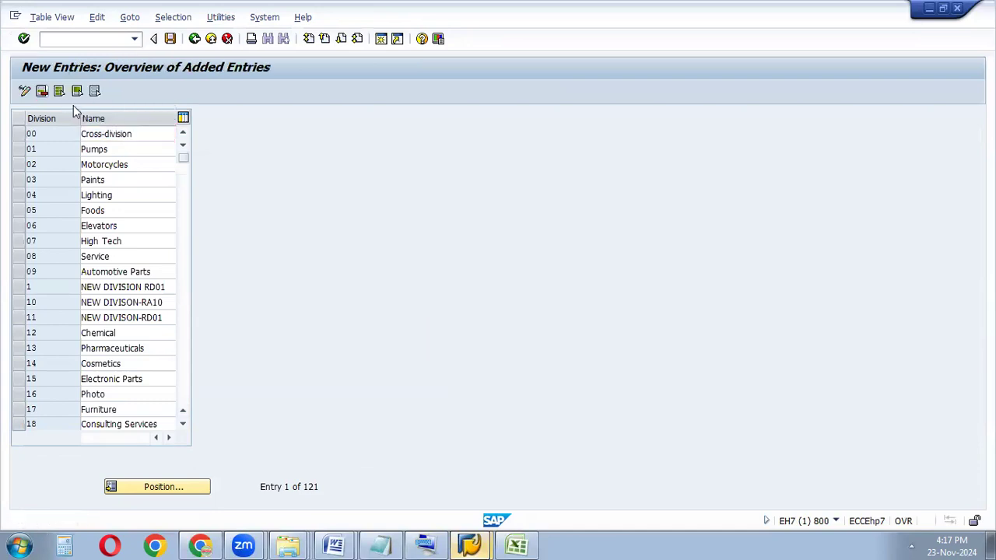
{"action": "type", "text": "SB"}
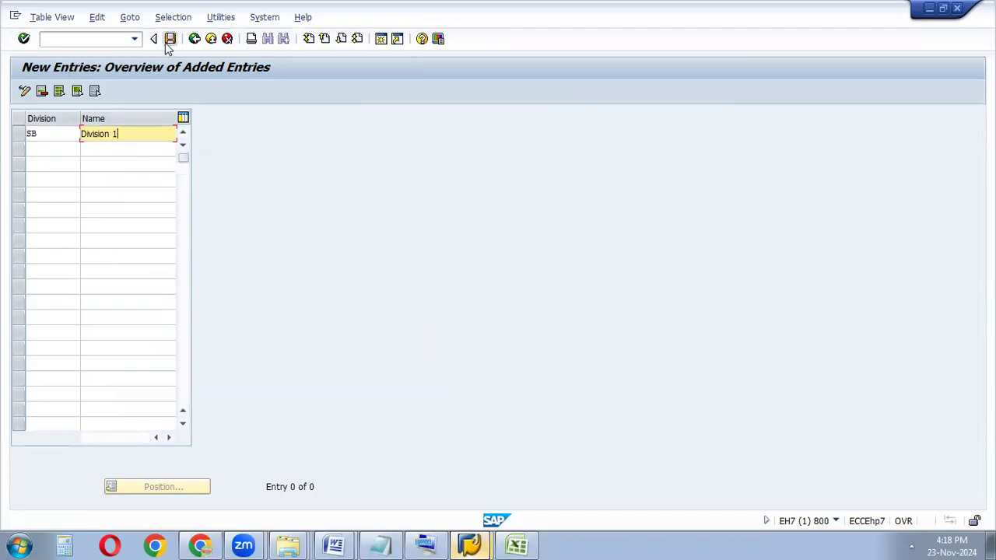
{"action": "left_click", "coordinate": [23, 39]}
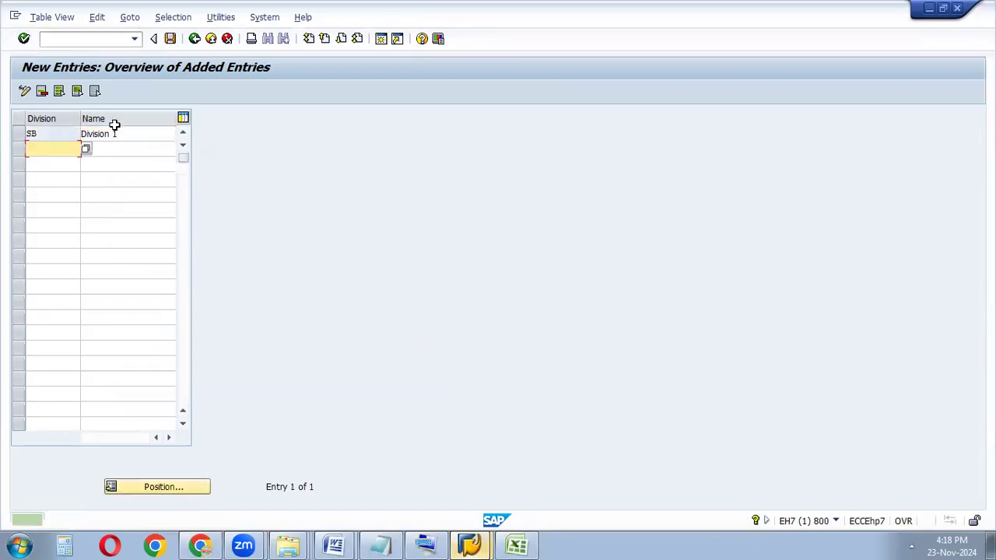
- Save the new division with the proposed customizing request and return to the divisions overview
{"action": "left_click", "coordinate": [170, 39]}
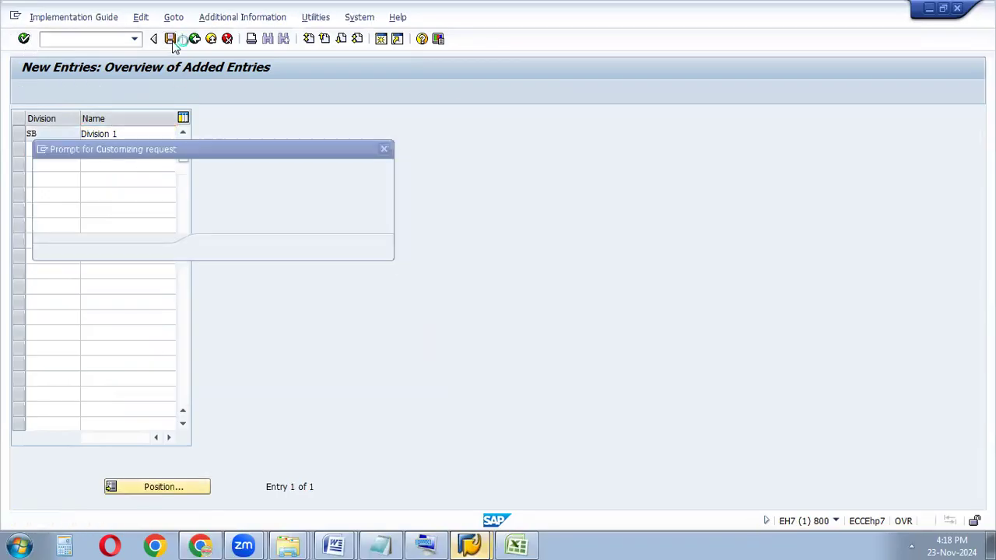
{"action": "left_click", "coordinate": [214, 247]}
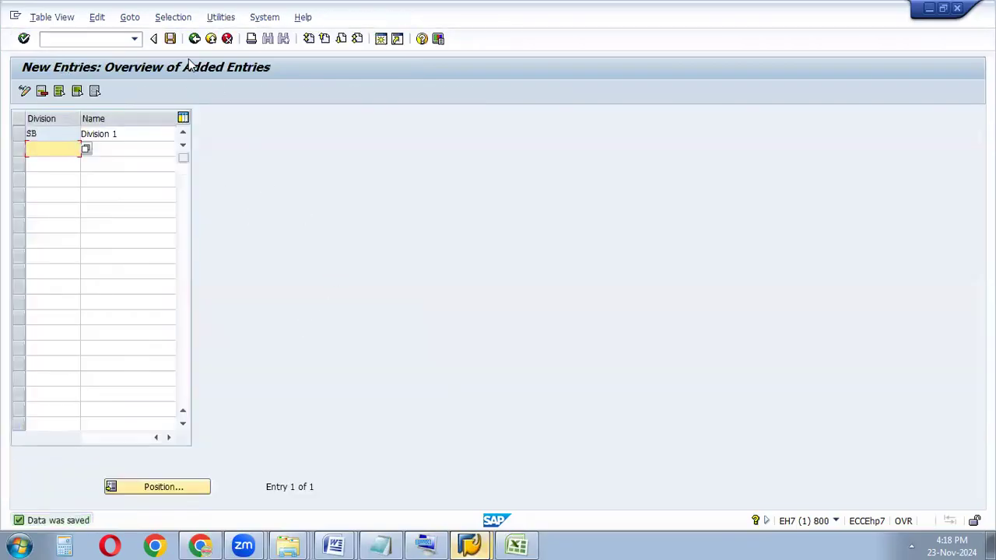
{"action": "left_click", "coordinate": [194, 38]}
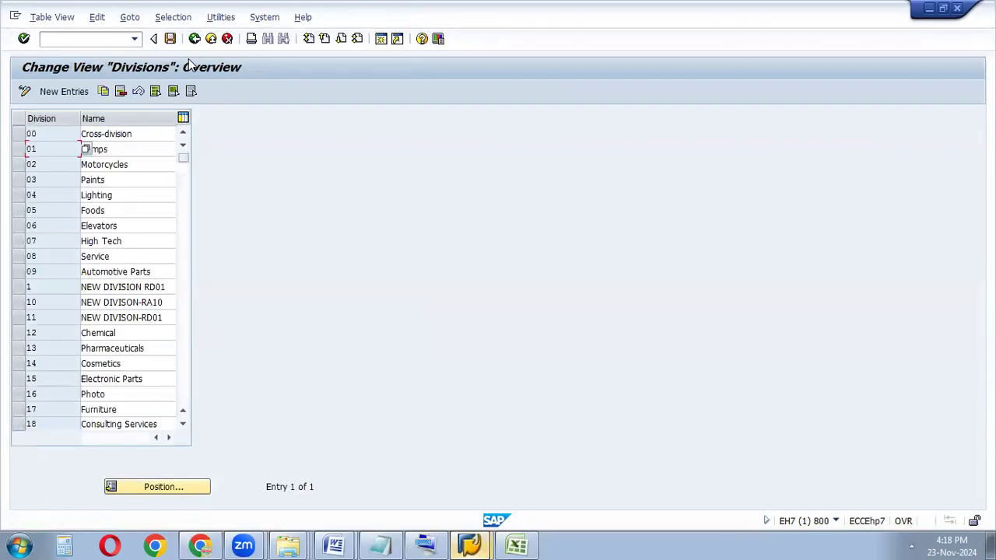
- Leave the divisions table, collapse Logistics - General, and open the shipping points table through Define shipping point under Logistics Execution
{"action": "left_click", "coordinate": [194, 39]}
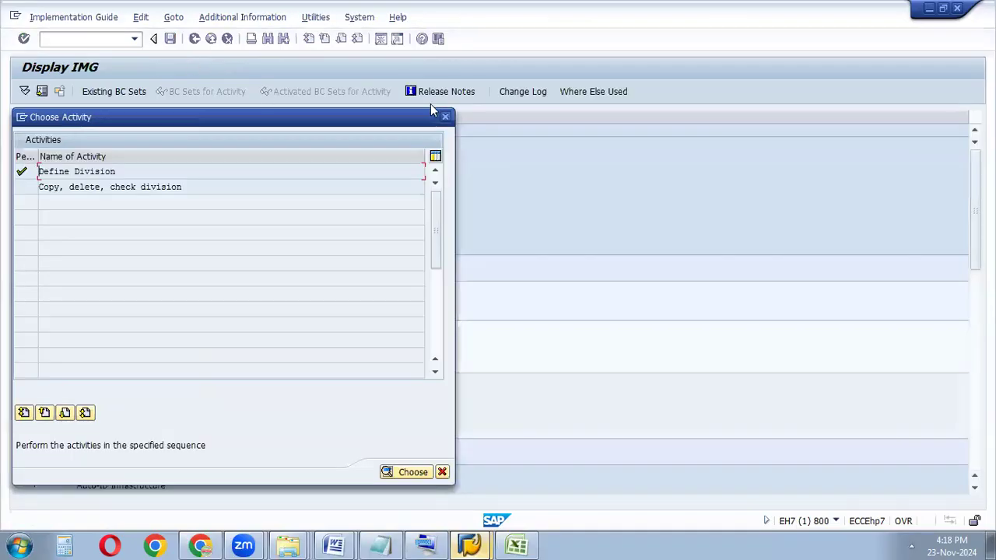
{"action": "key", "text": "Escape"}
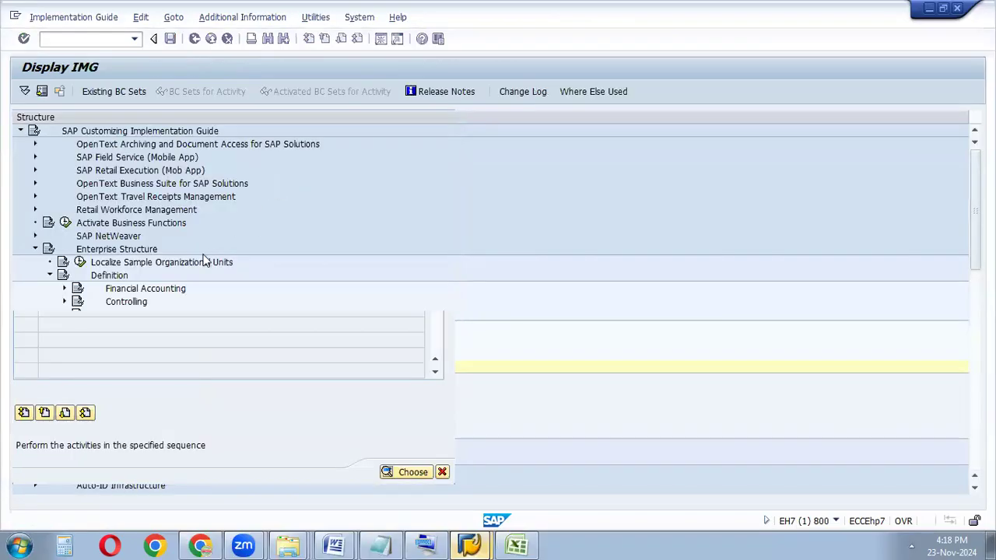
{"action": "left_click", "coordinate": [64, 315]}
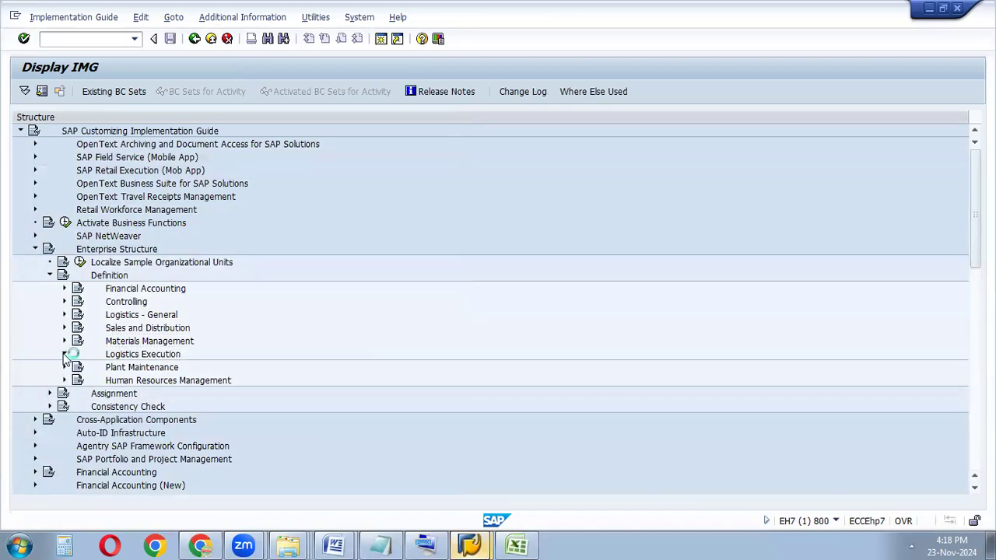
{"action": "left_click", "coordinate": [65, 355]}
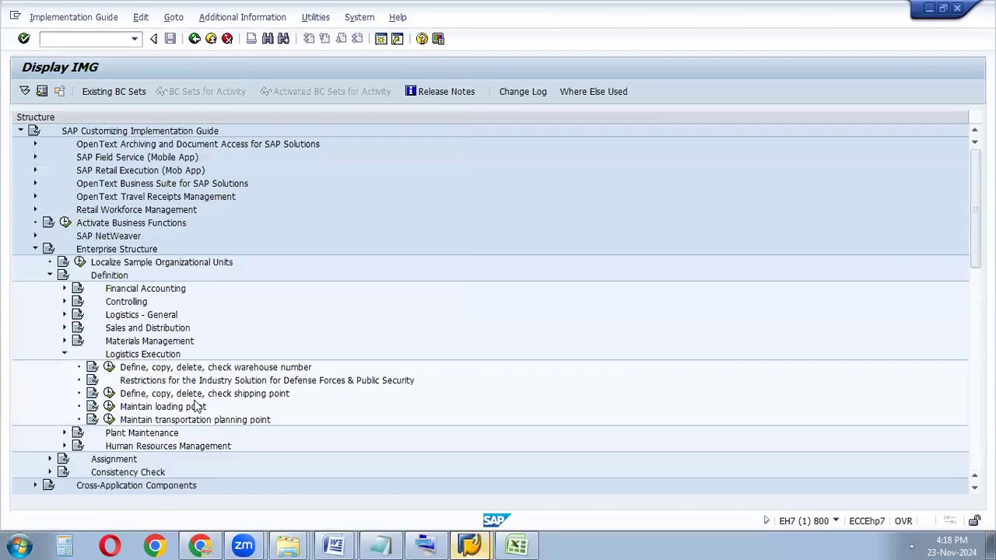
{"action": "left_click", "coordinate": [110, 394]}
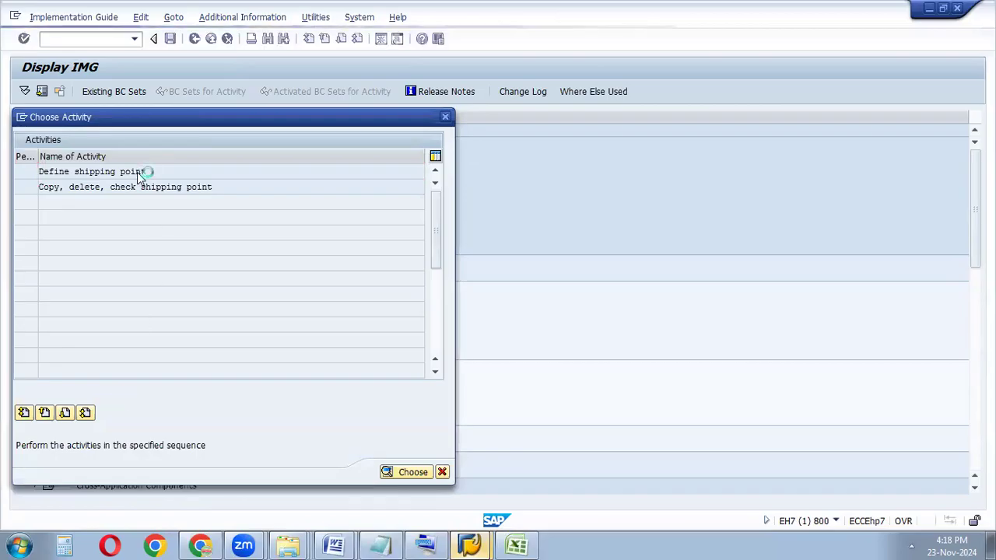
{"action": "double_click", "coordinate": [139, 173]}
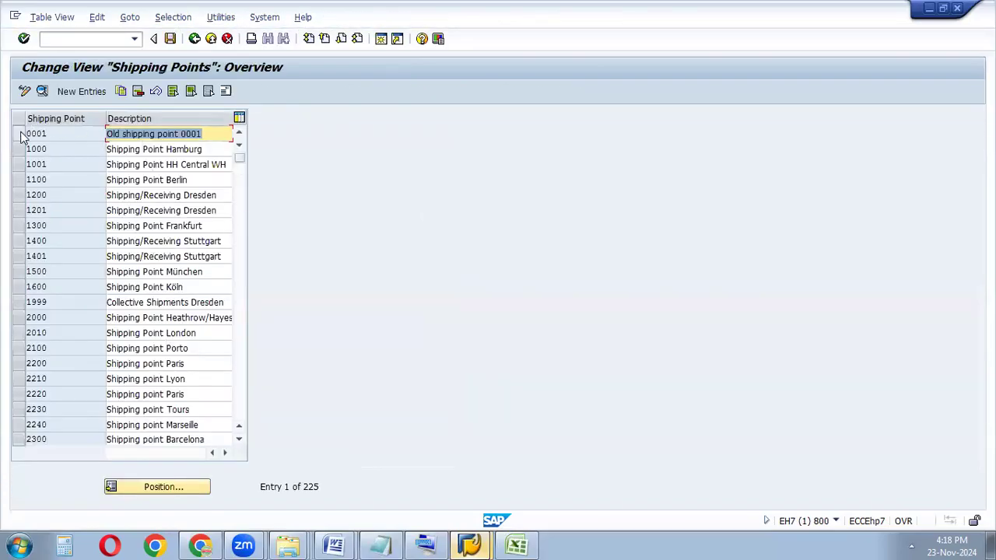
- Copy shipping point 0001 to a new shipping point SA11 described as "SA11_SHPNT", accepting the copied address
{"action": "left_click", "coordinate": [20, 135]}
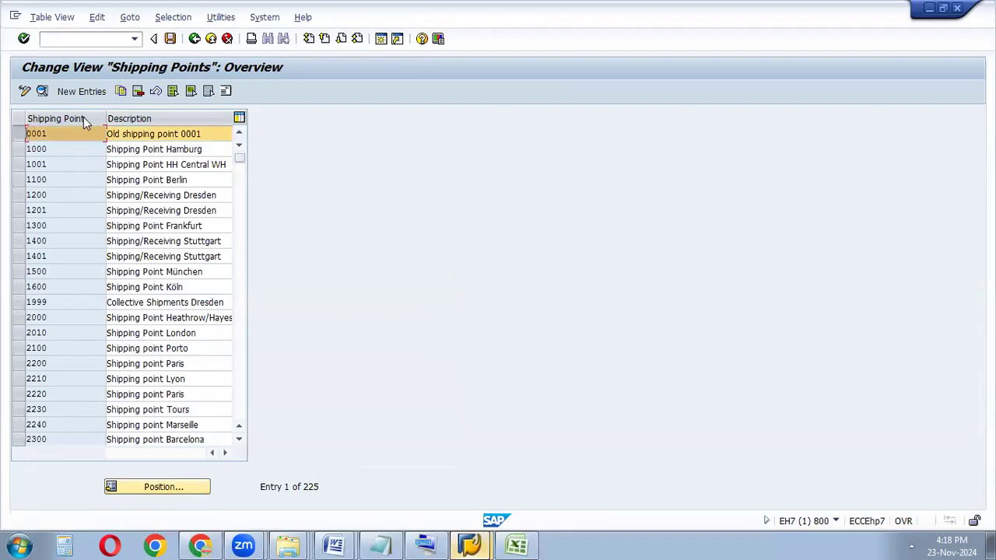
{"action": "left_click", "coordinate": [120, 91]}
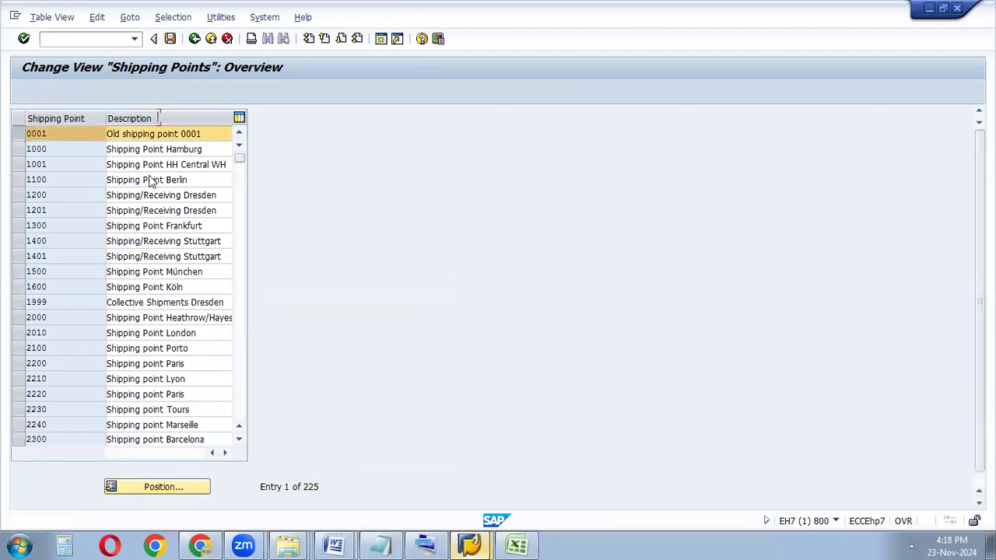
{"action": "key", "text": "BackSpace"}
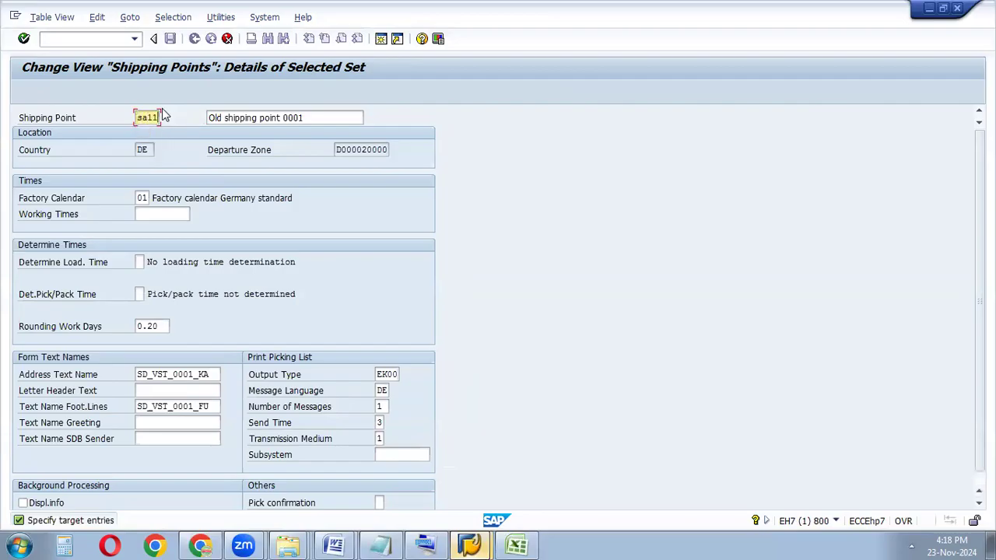
{"action": "type", "text": "SA11"}
{"action": "left_click_drag", "start_coordinate": [316, 118], "coordinate": [189, 114]}
{"action": "type", "text": "SA"}
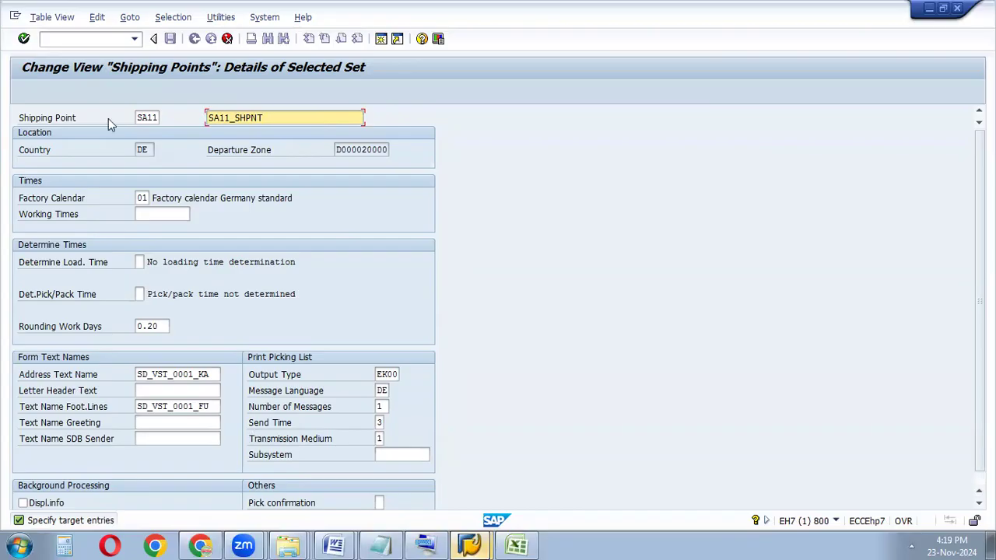
{"action": "left_click", "coordinate": [25, 39]}
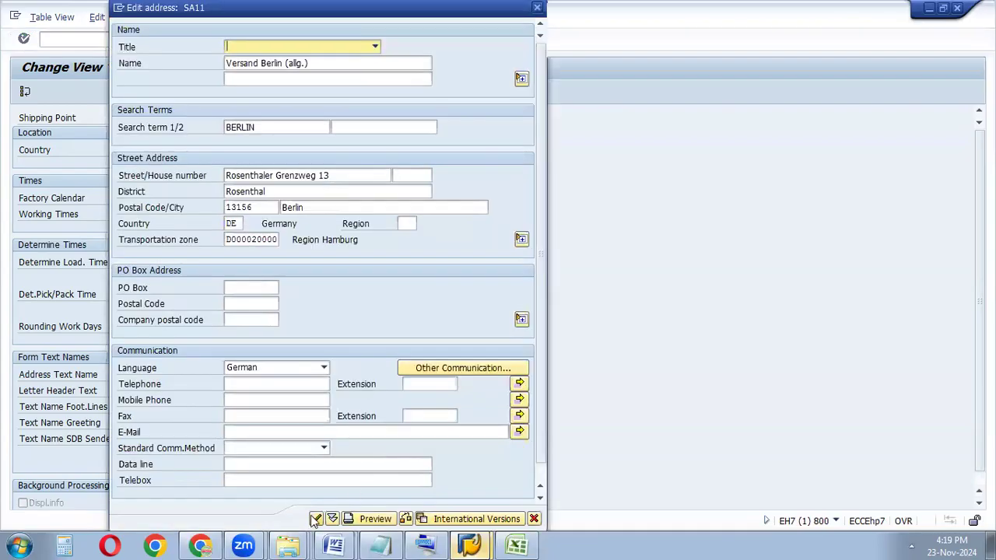
{"action": "left_click", "coordinate": [316, 519]}
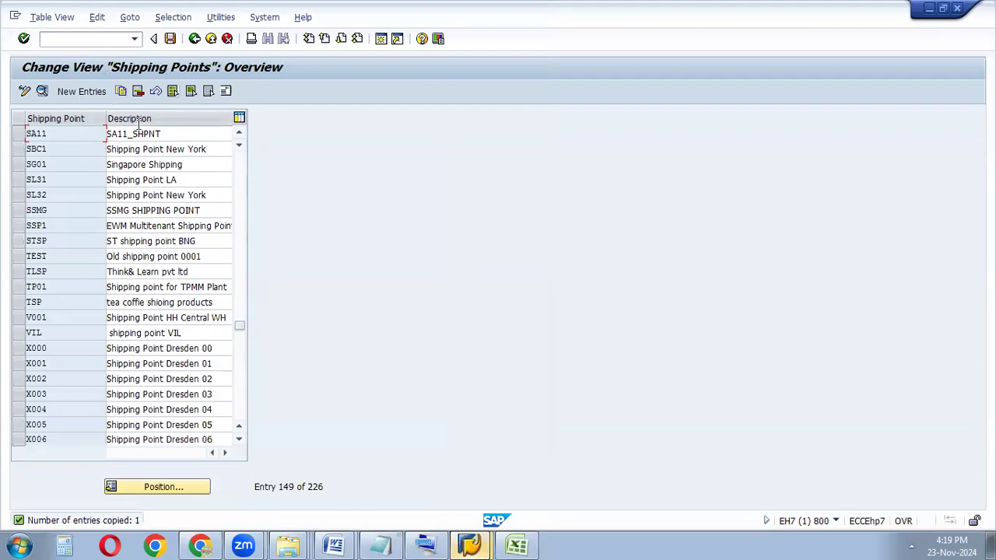
- Save the new shipping point in the "Company creation" customizing request and return to the Implementation Guide structure
{"action": "left_click", "coordinate": [170, 39]}
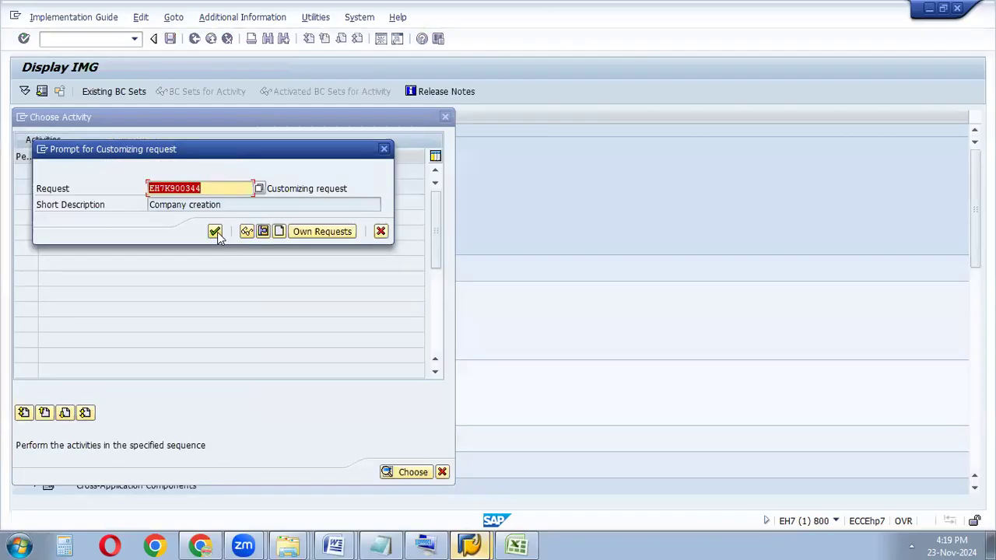
{"action": "left_click", "coordinate": [215, 232]}
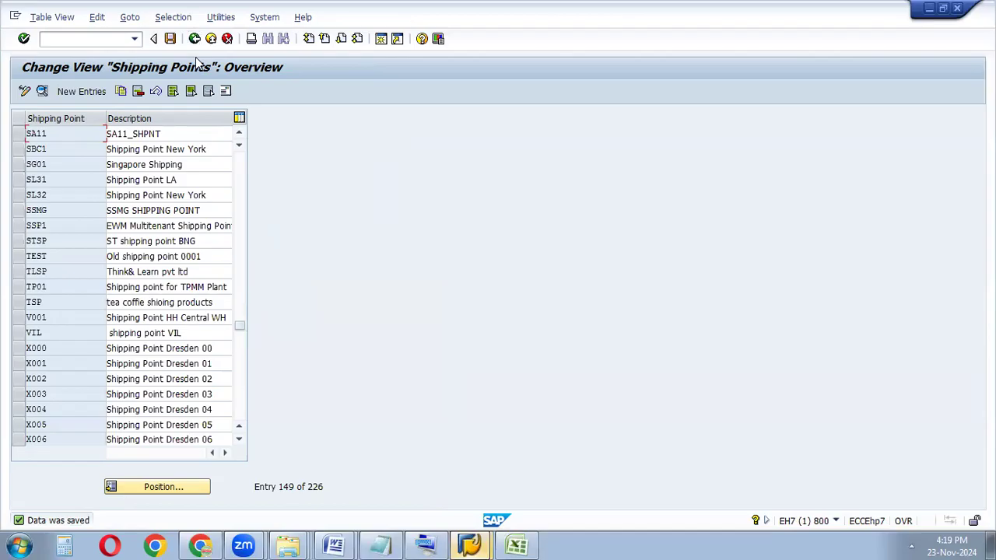
{"action": "key", "text": "F3"}
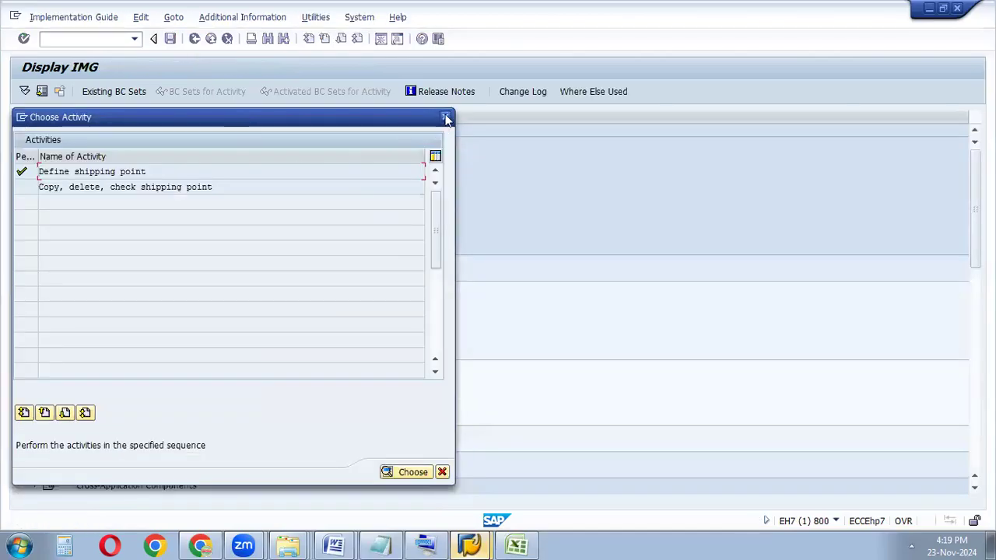
{"action": "left_click", "coordinate": [446, 118]}
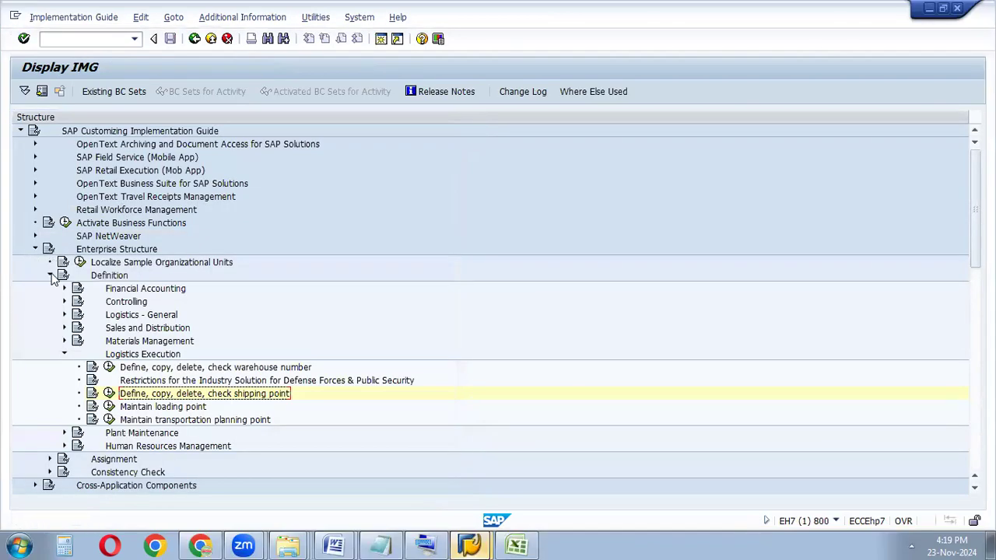
- Open the sales organization to company code assignments under Assignment, Sales and Distribution, and position the table at sales organization SA11
{"action": "left_click", "coordinate": [49, 276]}
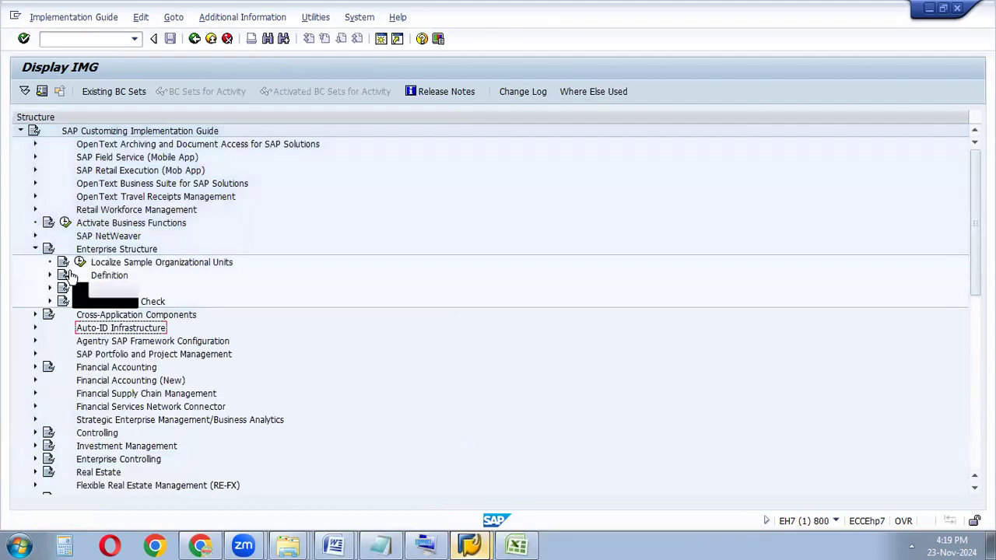
{"action": "left_click", "coordinate": [49, 289]}
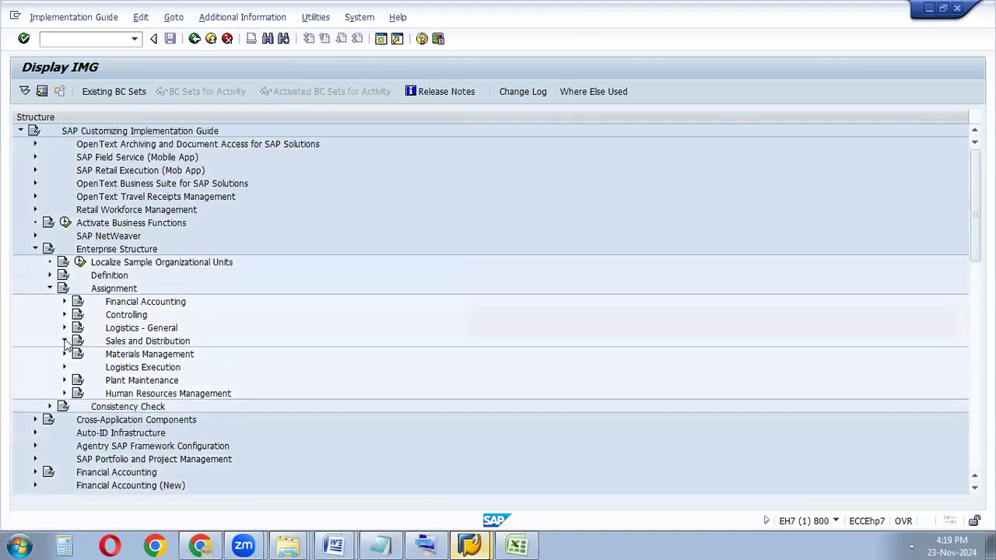
{"action": "left_click", "coordinate": [65, 341]}
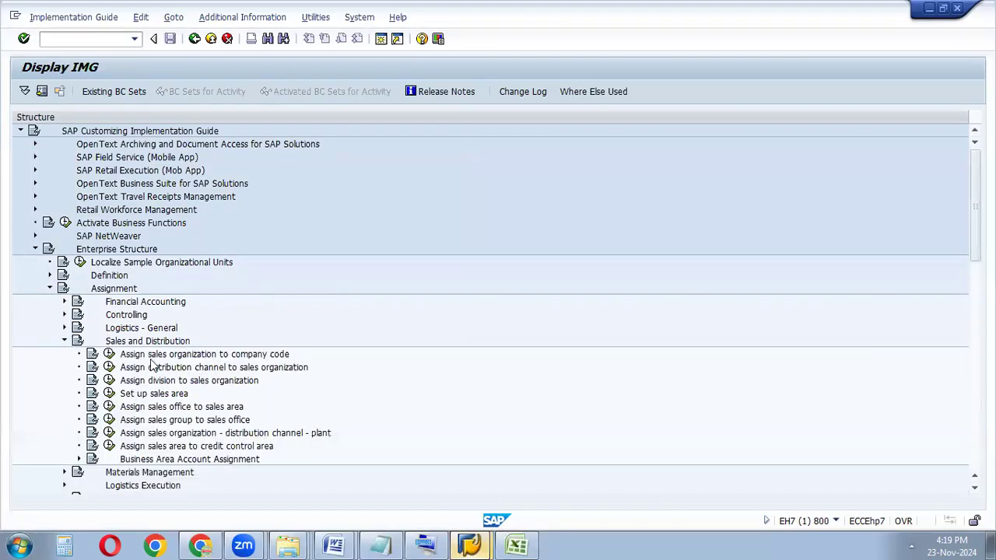
{"action": "left_click", "coordinate": [110, 354]}
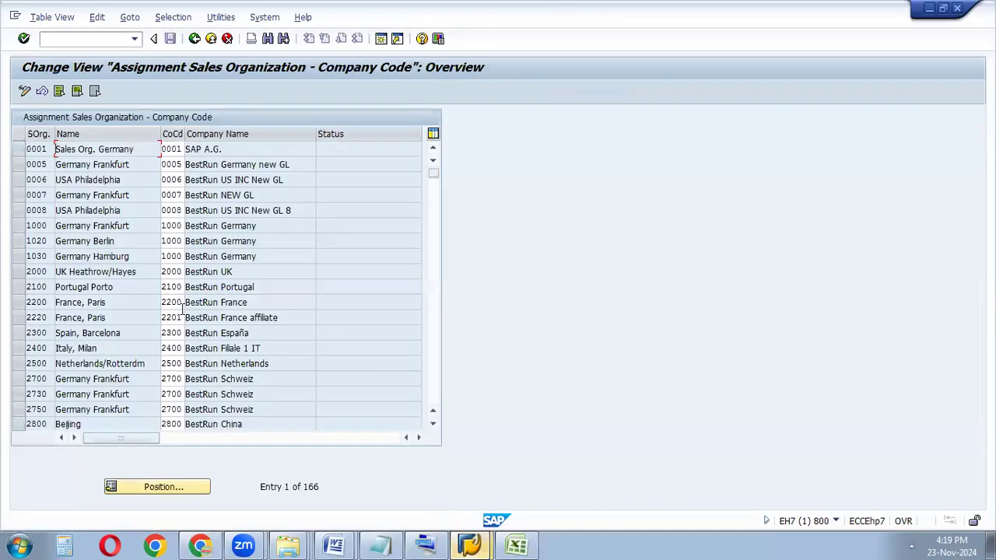
{"action": "left_click", "coordinate": [150, 491]}
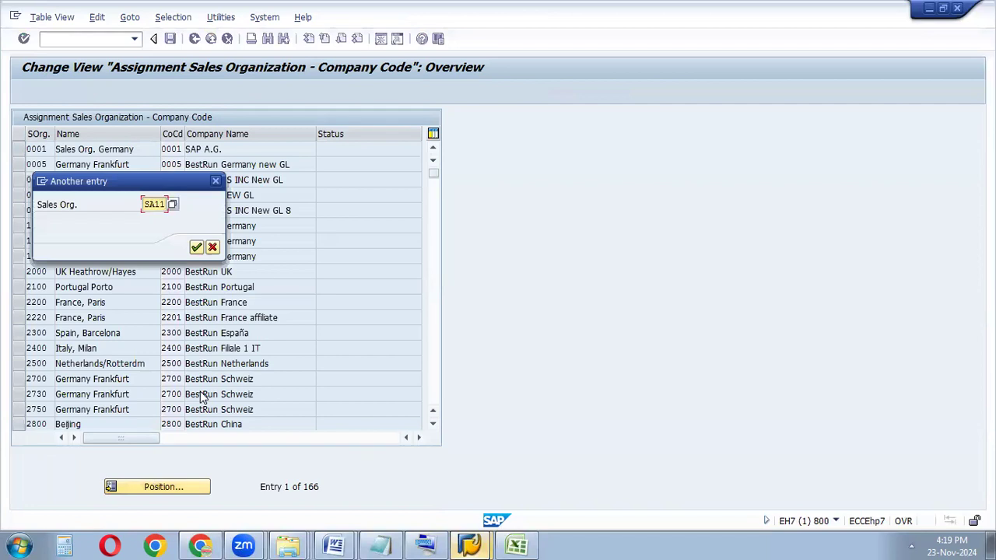
{"action": "left_click", "coordinate": [196, 248]}
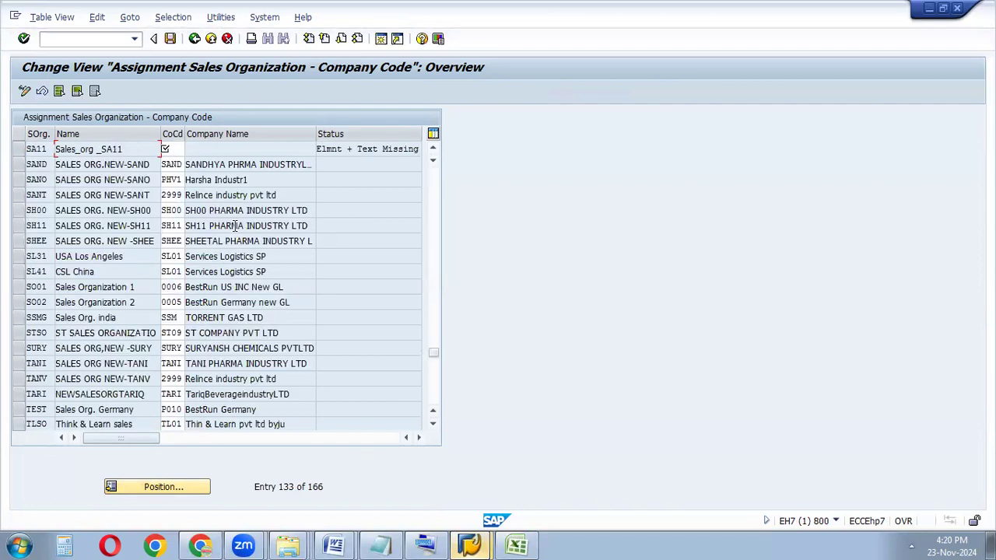
- Switch to the Excel workbook, go over the supplying and receiving plants and company codes, and copy the receiving company code PHV1
{"action": "left_click", "coordinate": [175, 148]}
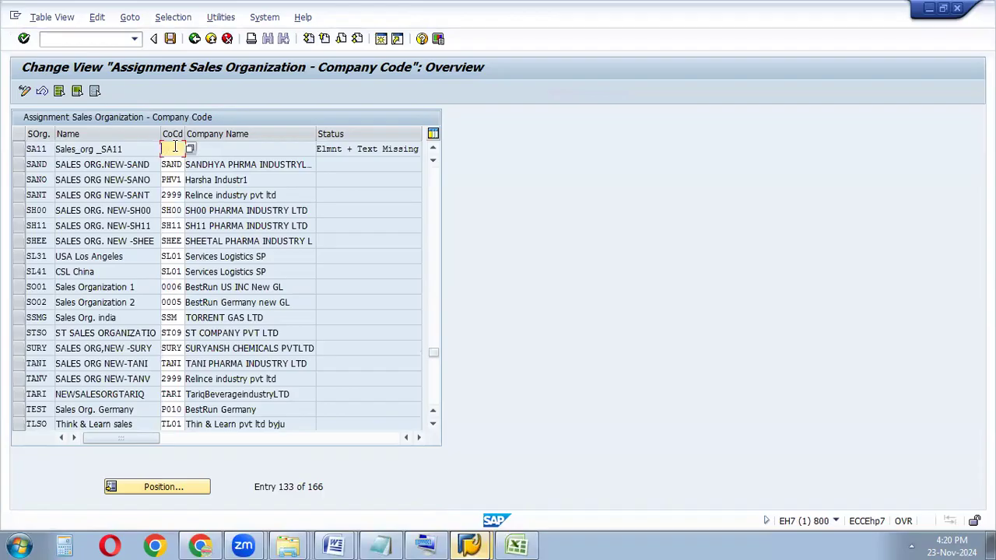
{"action": "left_click", "coordinate": [342, 544]}
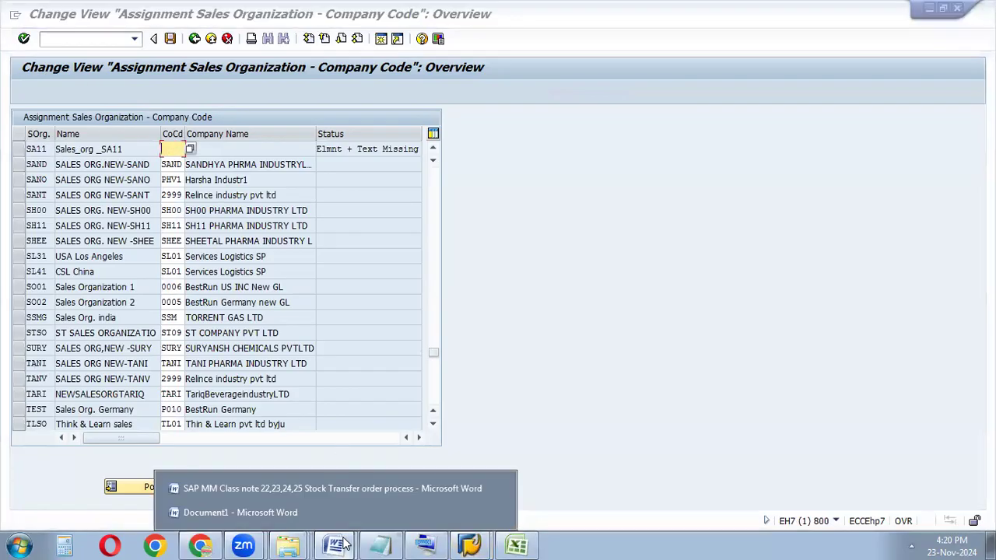
{"action": "left_click", "coordinate": [517, 545]}
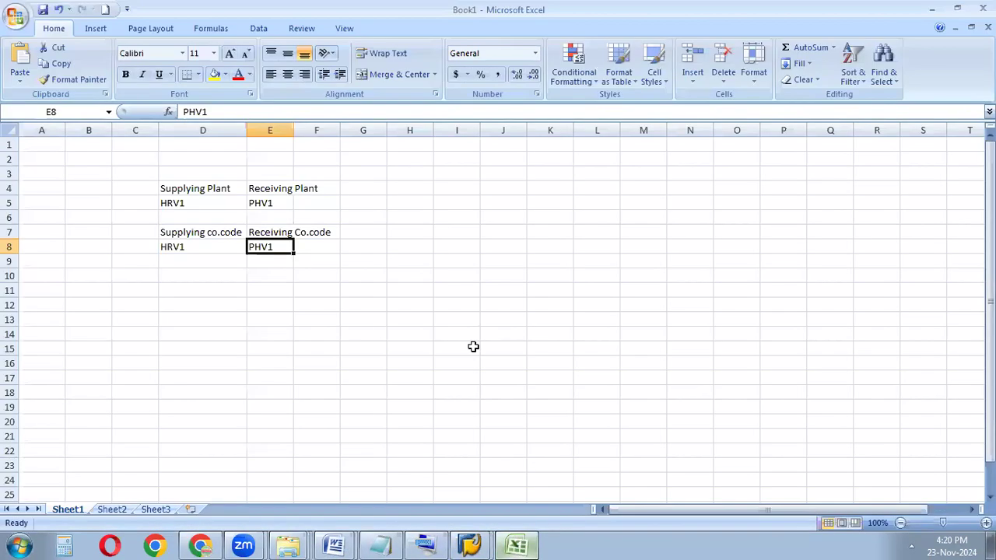
{"action": "left_click", "coordinate": [175, 189]}
{"action": "left_click", "coordinate": [182, 202]}
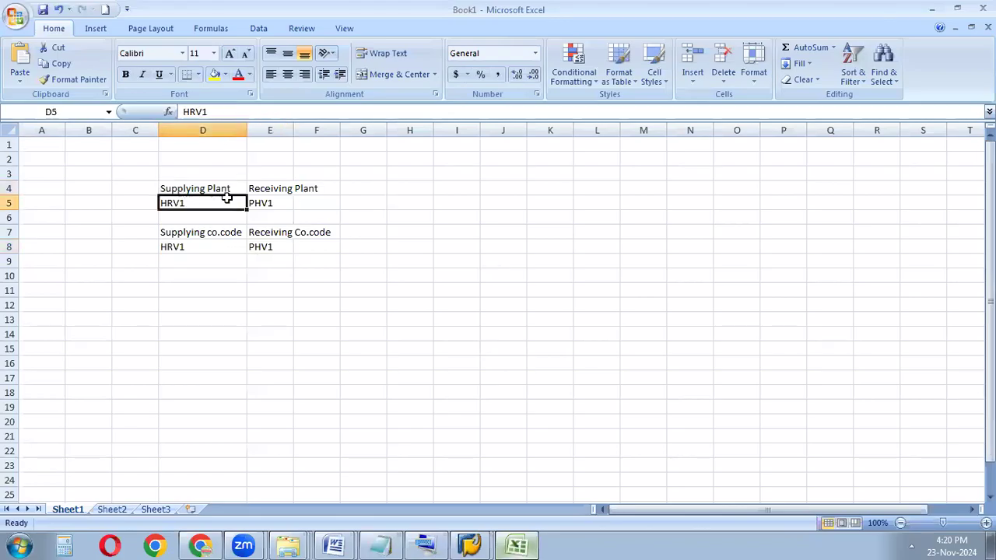
{"action": "left_click", "coordinate": [272, 189]}
{"action": "left_click", "coordinate": [279, 204]}
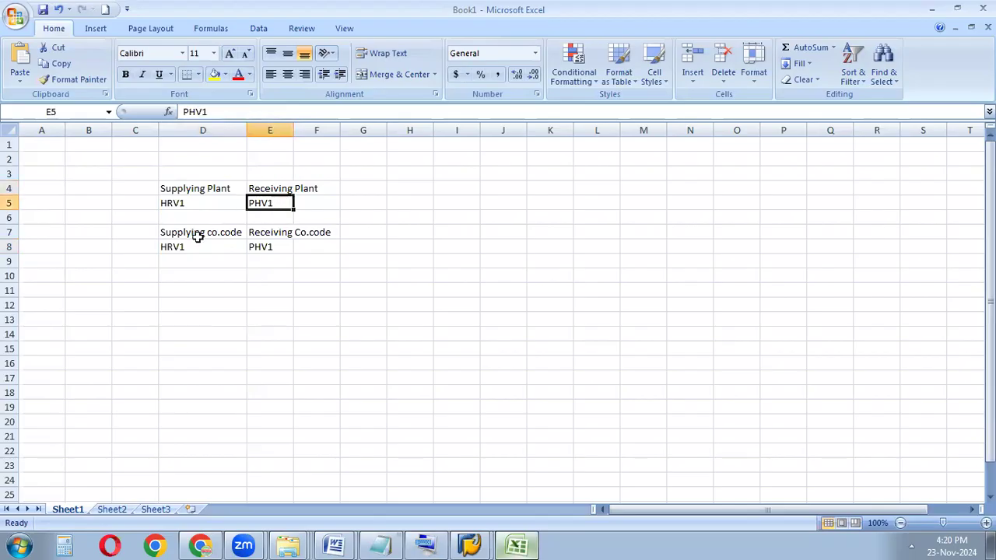
{"action": "left_click", "coordinate": [195, 232]}
{"action": "left_click", "coordinate": [206, 247]}
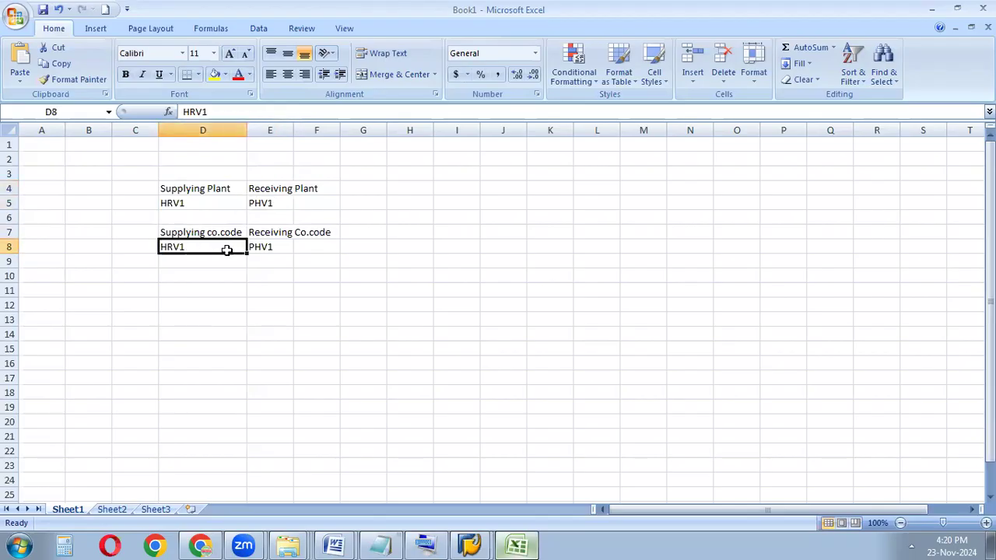
{"action": "left_click", "coordinate": [265, 245]}
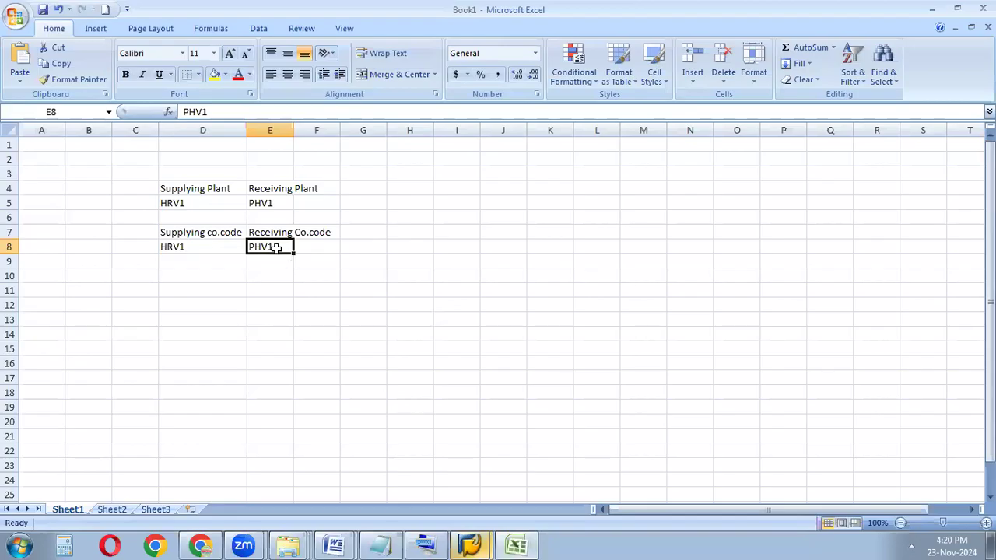
{"action": "key", "text": "ctrl+c"}
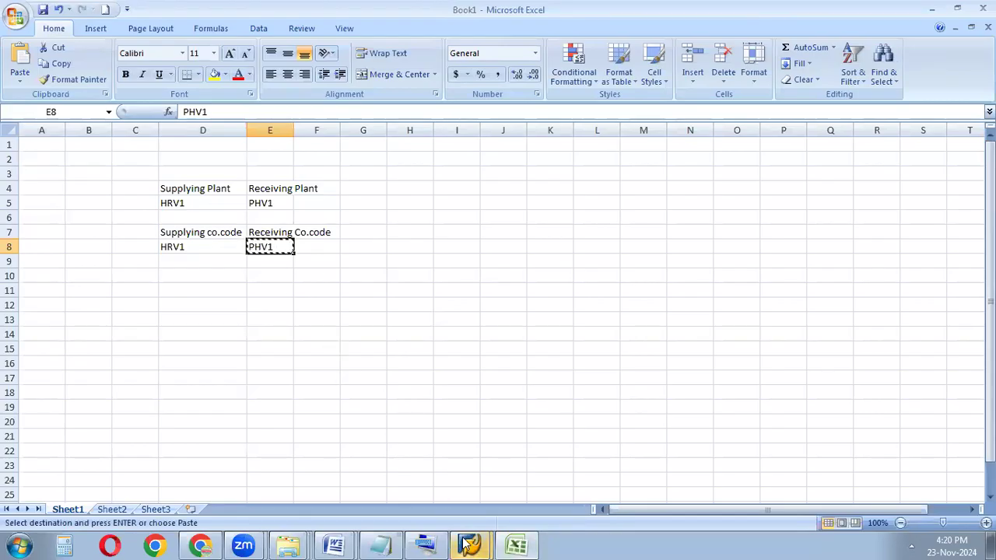
- Switch back to SAP and assign company code PHV1 to sales organization SA11
{"action": "mouse_move", "coordinate": [470, 545]}
{"action": "left_click", "coordinate": [436, 519]}
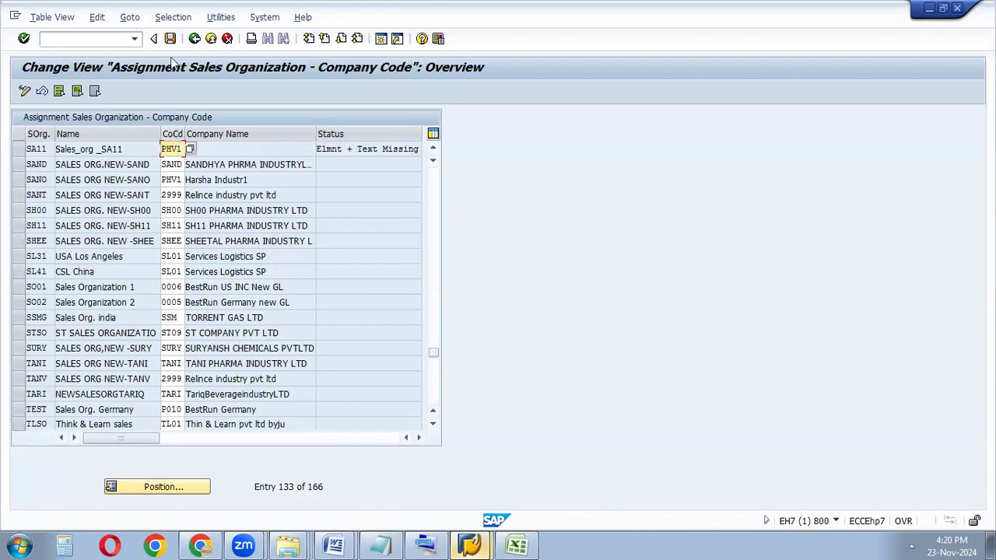
{"action": "left_click", "coordinate": [23, 39]}
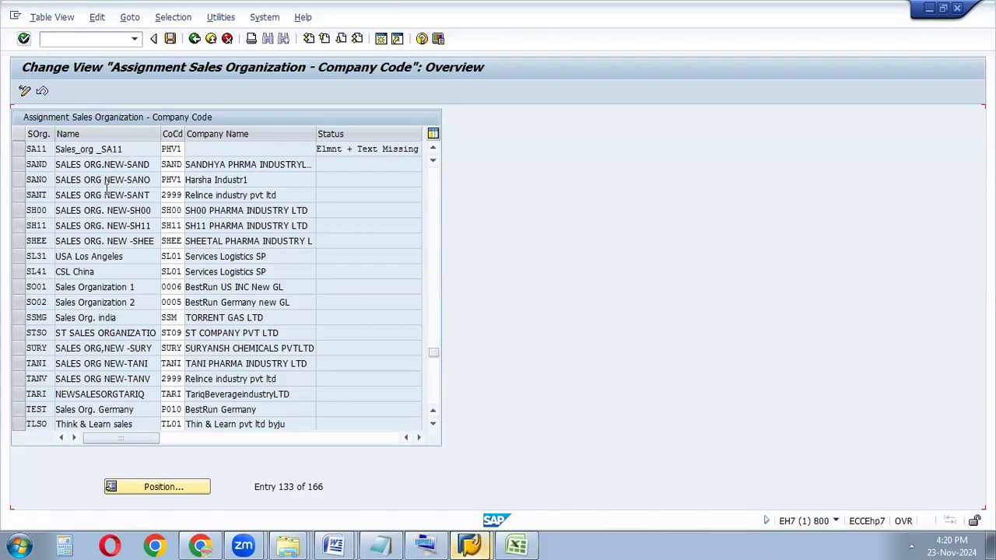
- Save the company code assignment in the "Company creation" customizing request and return to the Implementation Guide structure
{"action": "left_click", "coordinate": [169, 39]}
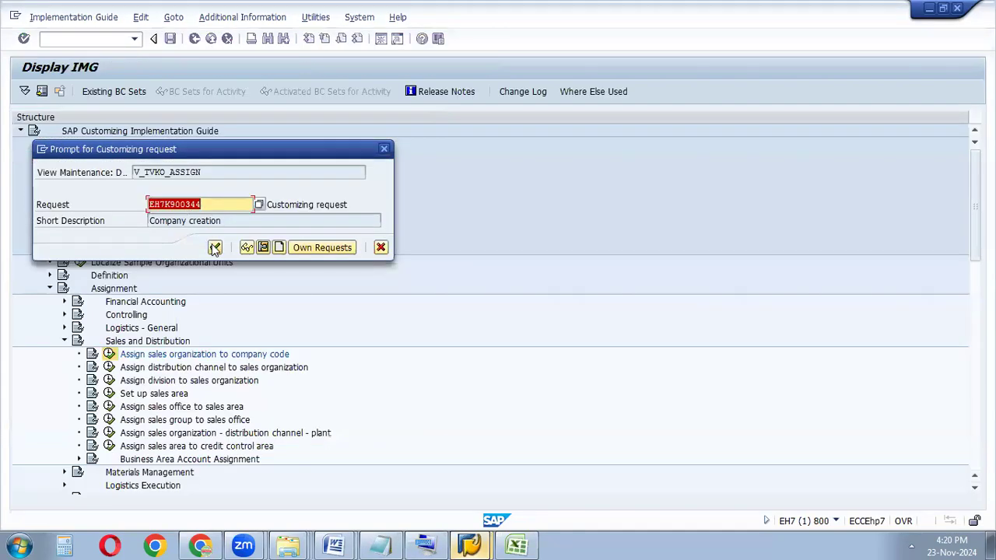
{"action": "left_click", "coordinate": [211, 247]}
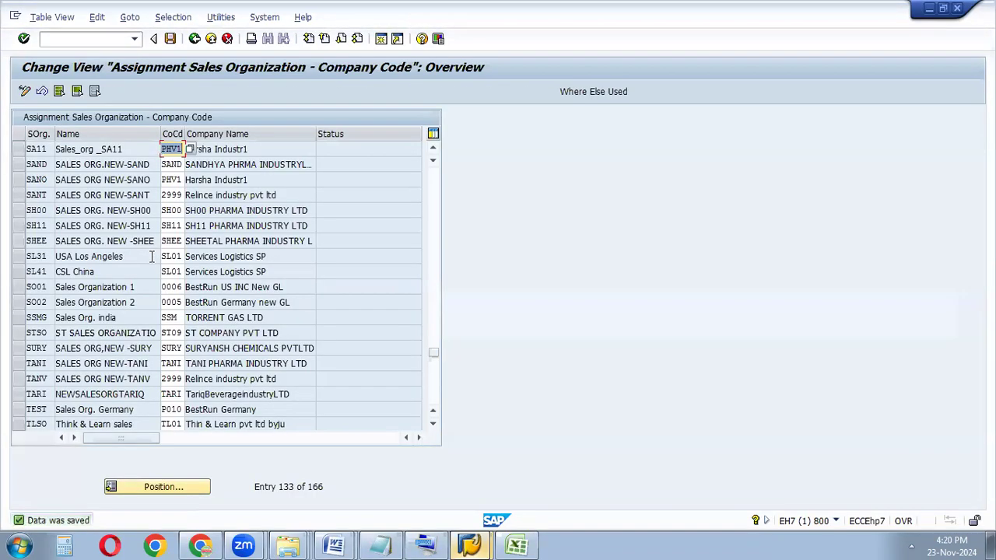
{"action": "left_click", "coordinate": [190, 45]}
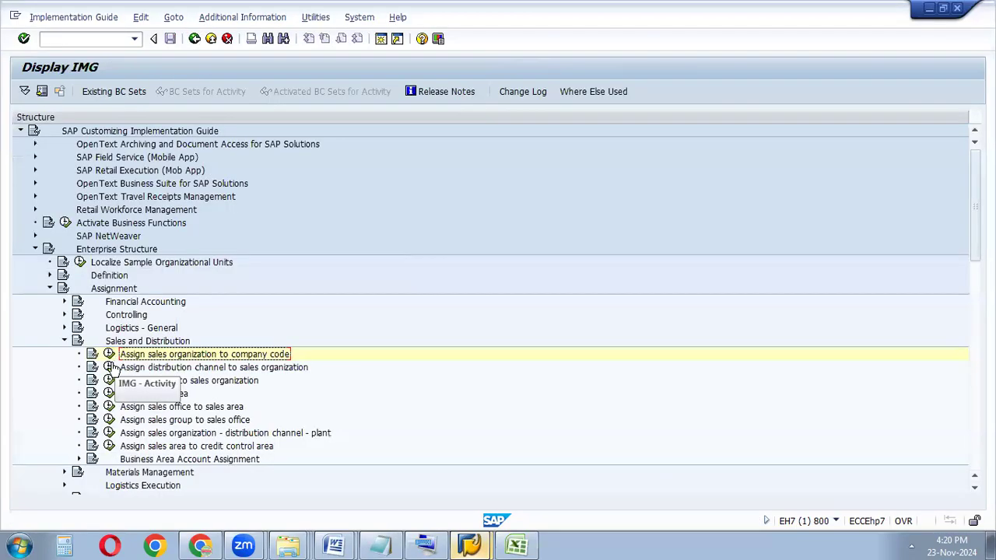
- Assign distribution channel SB to sales organization SA11, save it in the "Company creation" customizing request and return to the Implementation Guide structure
{"action": "left_click", "coordinate": [109, 369]}
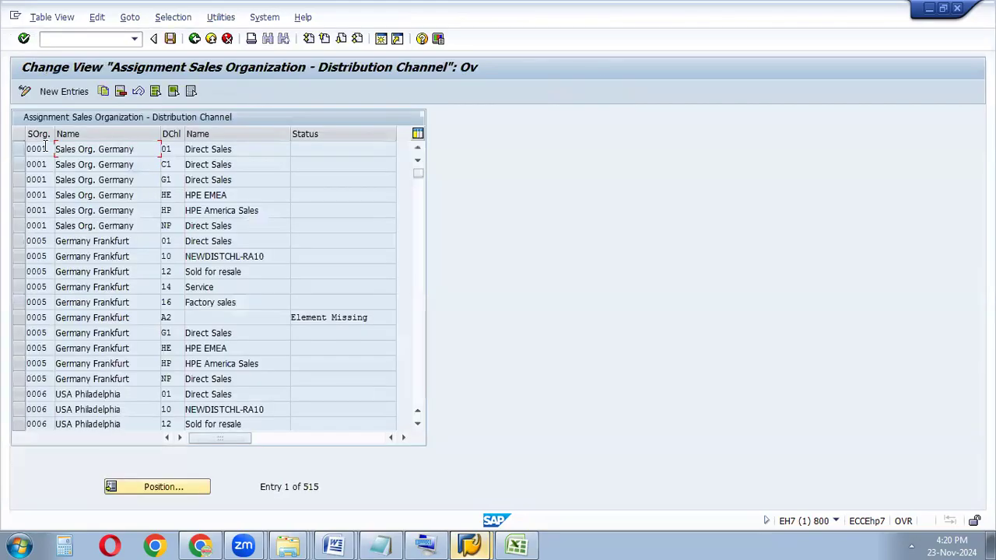
{"action": "left_click", "coordinate": [64, 92]}
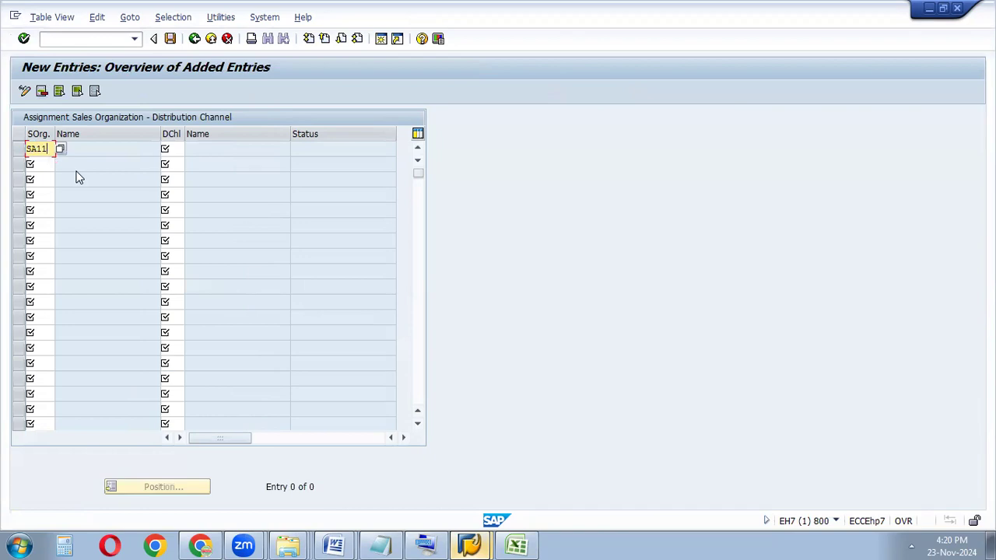
{"action": "key", "text": "Tab"}
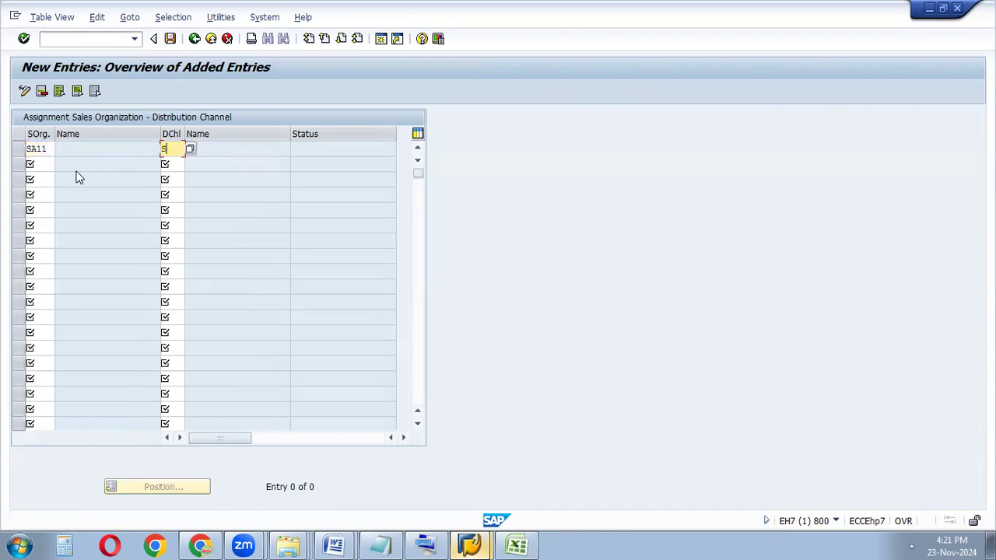
{"action": "key", "text": "Return"}
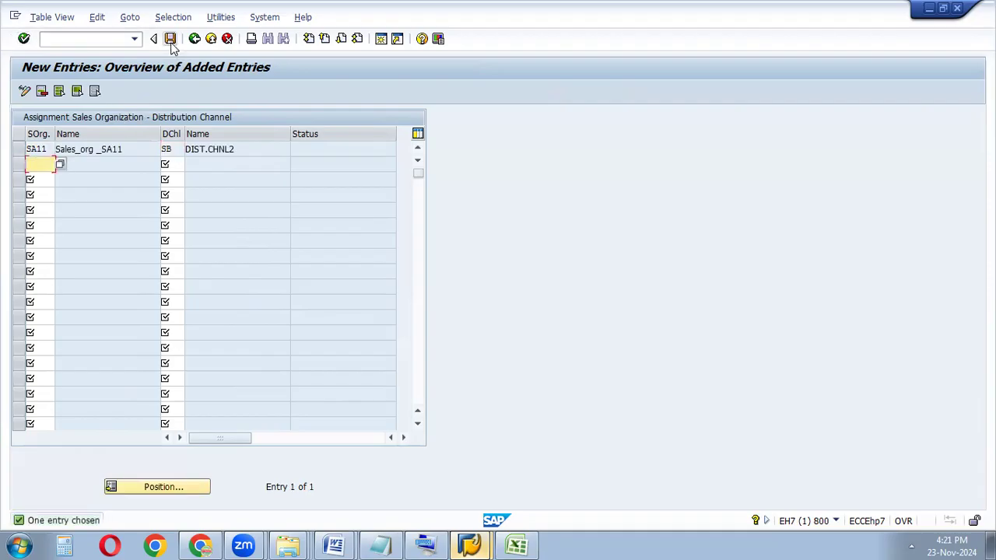
{"action": "left_click", "coordinate": [170, 40]}
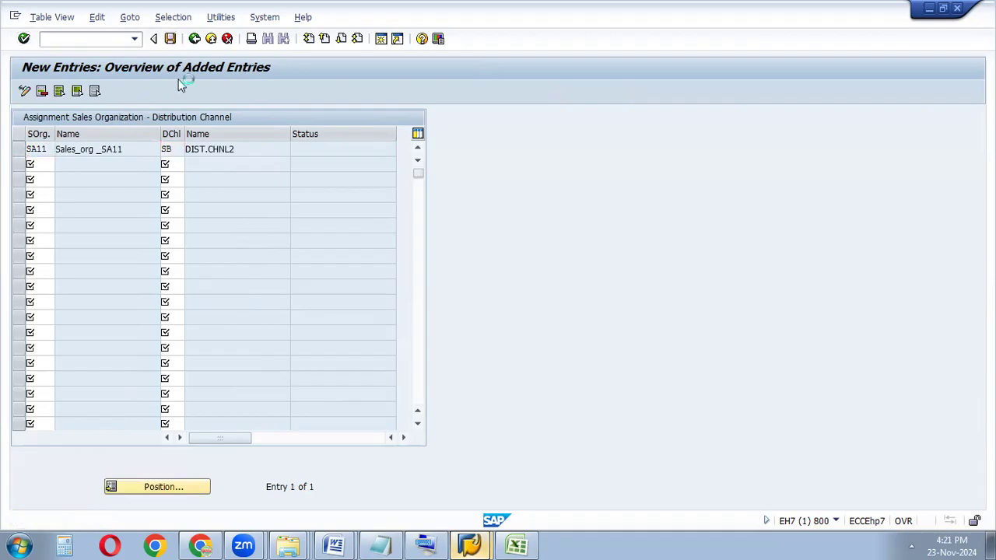
{"action": "left_click", "coordinate": [215, 248]}
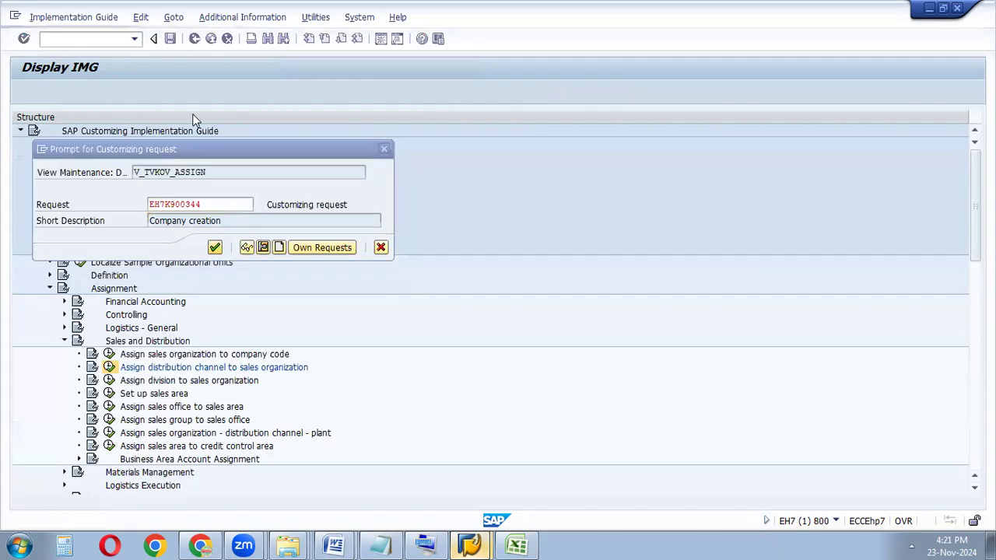
{"action": "left_click", "coordinate": [194, 38]}
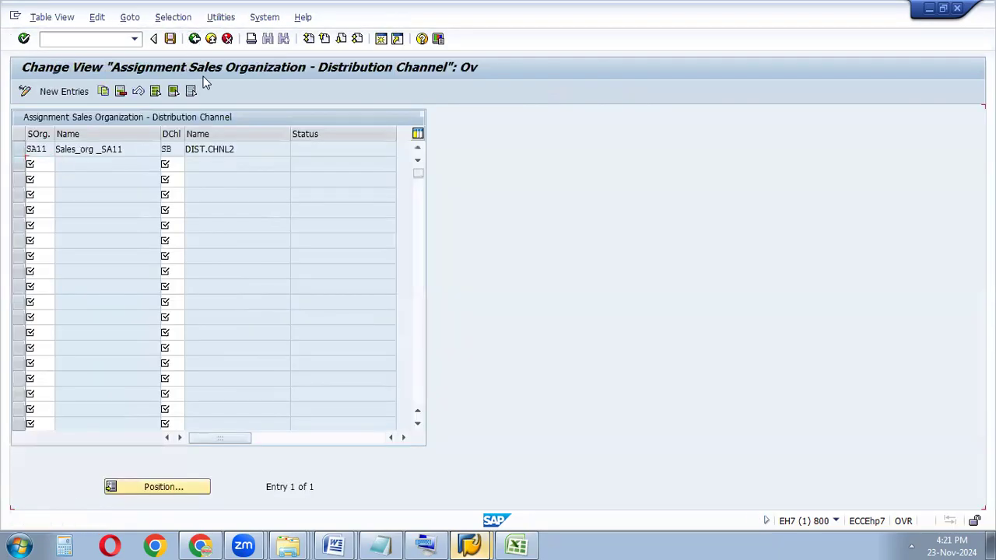
{"action": "left_click", "coordinate": [194, 38]}
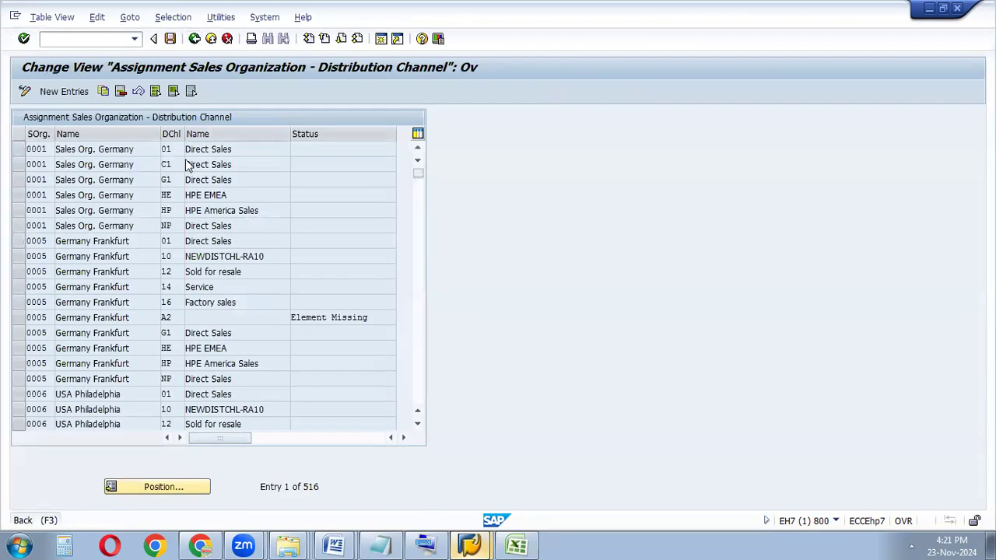
- Assign division SB to sales organization SA11, save it in the "Company creation" customizing request and return to the Implementation Guide structure
{"action": "left_click", "coordinate": [109, 380]}
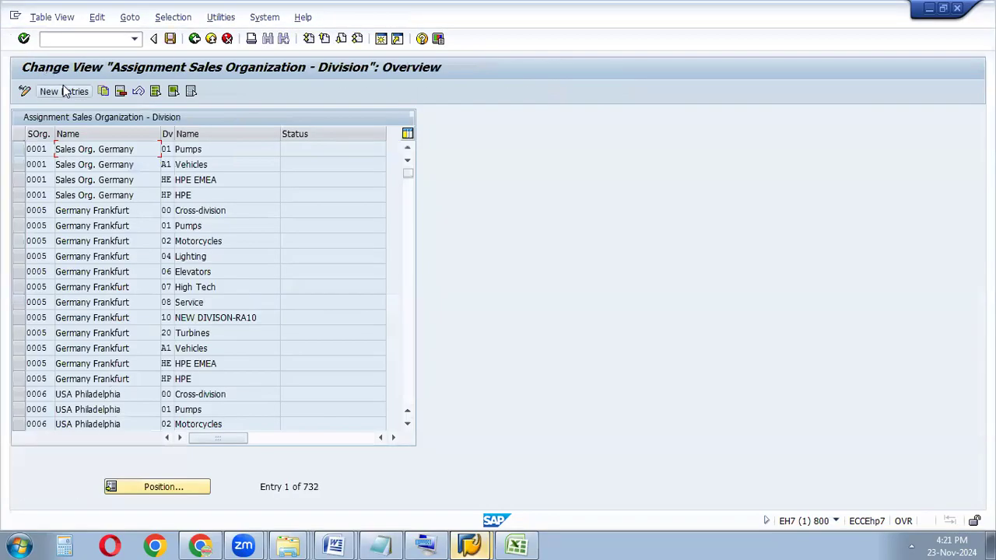
{"action": "left_click", "coordinate": [65, 91]}
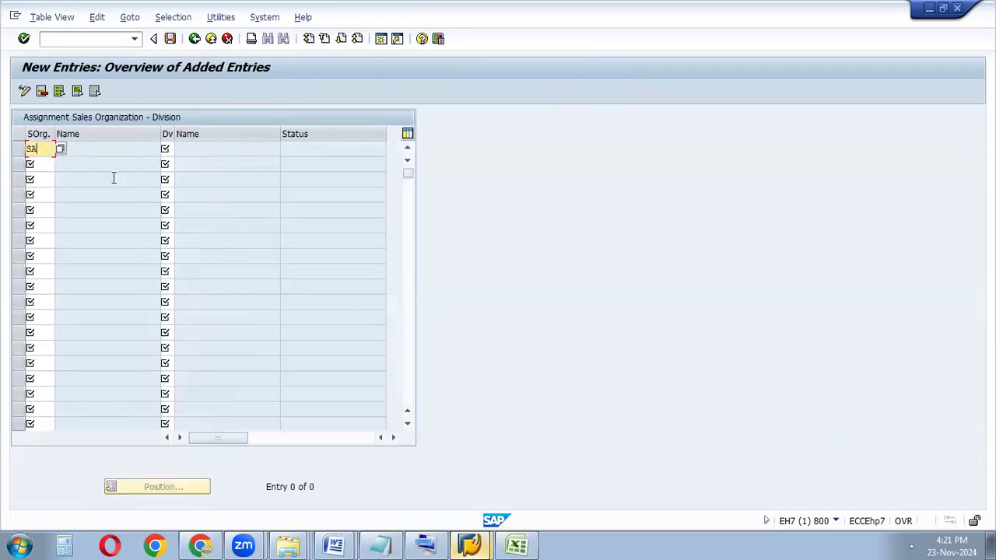
{"action": "key", "text": "Tab"}
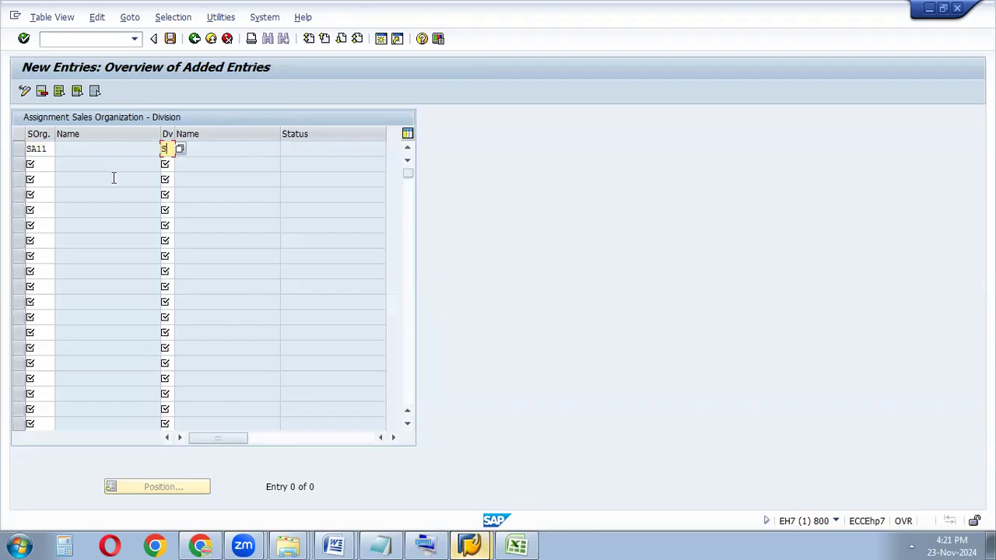
{"action": "left_click", "coordinate": [24, 39]}
{"action": "left_click", "coordinate": [170, 40]}
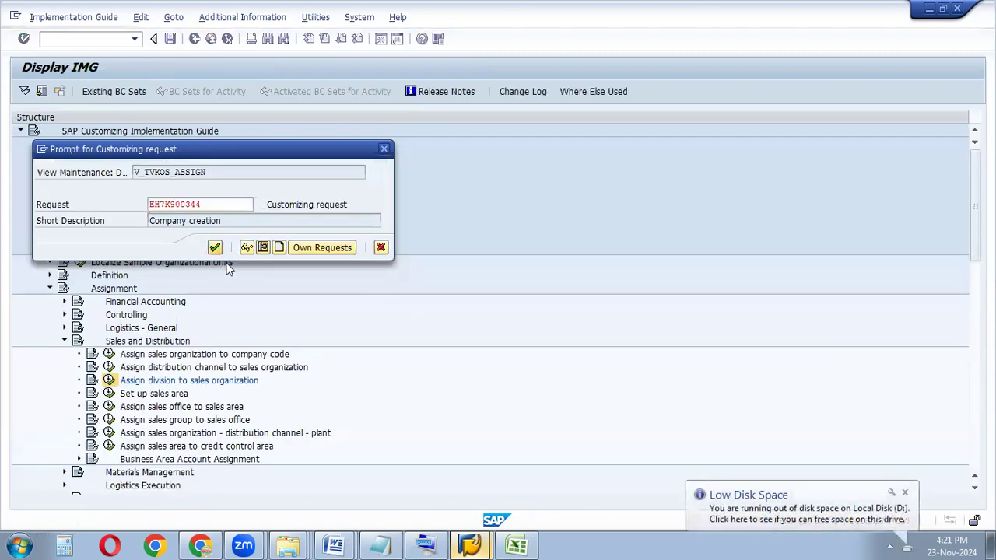
{"action": "left_click", "coordinate": [215, 248]}
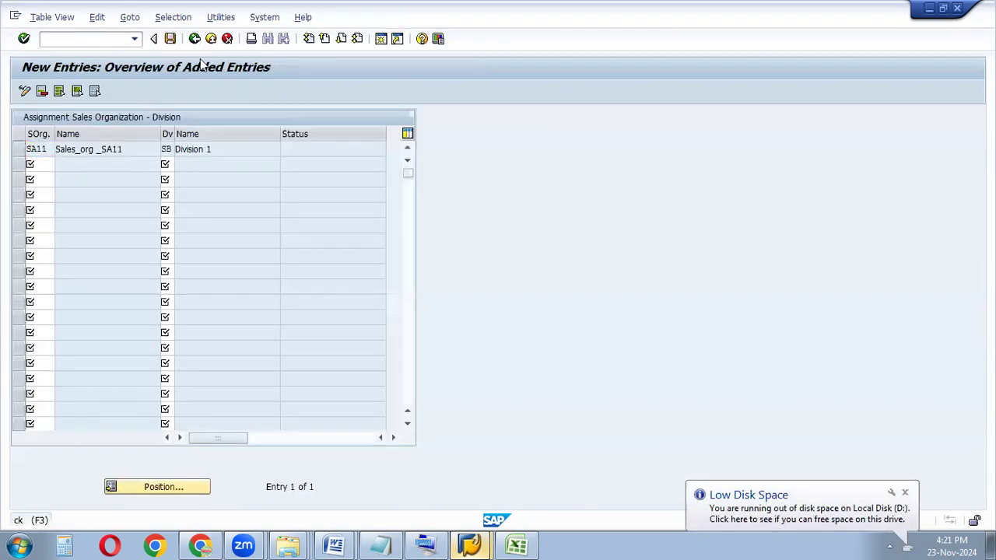
{"action": "left_click", "coordinate": [195, 38]}
{"action": "left_click", "coordinate": [195, 39]}
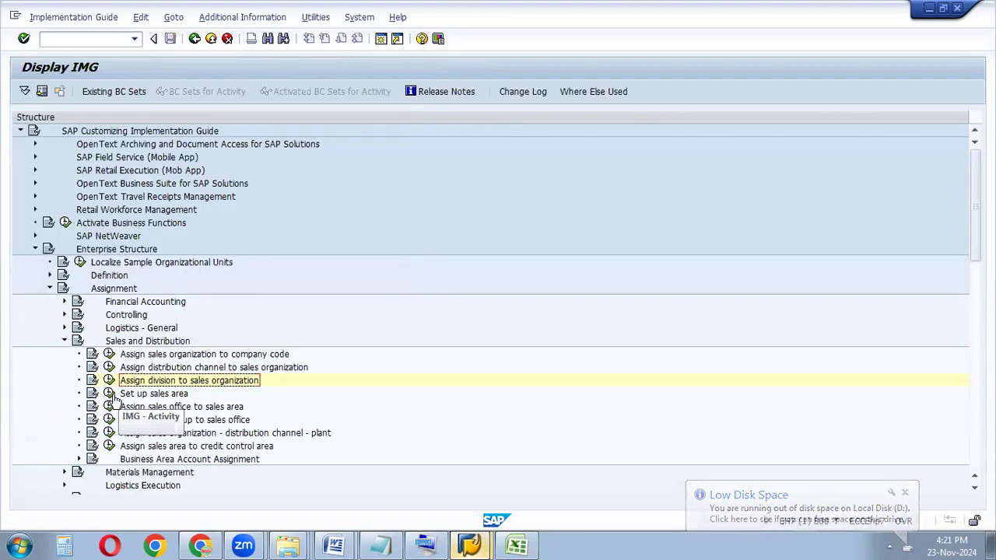
- Set up a new sales area combining sales organization SA11, distribution channel SB and division SB
{"action": "left_click", "coordinate": [110, 394]}
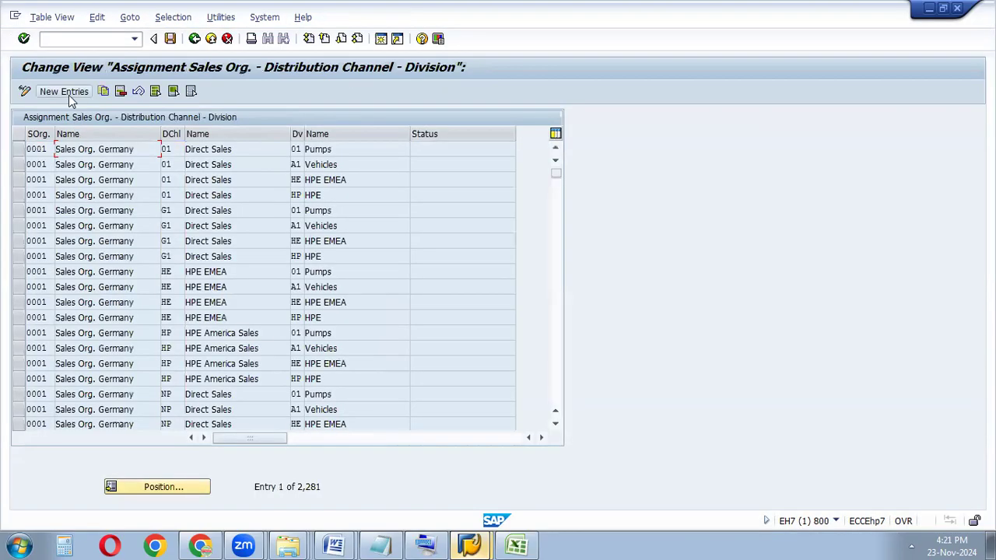
{"action": "left_click", "coordinate": [68, 95]}
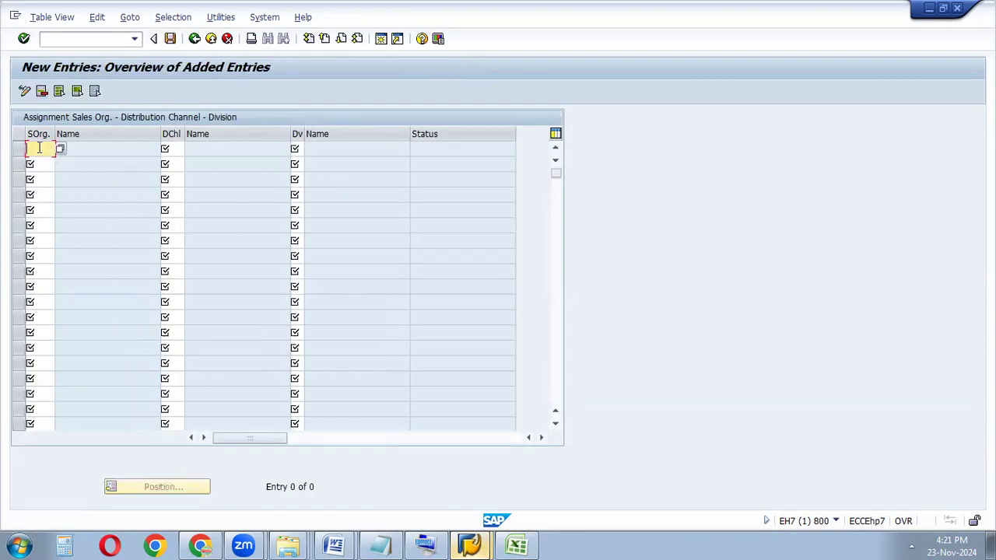
{"action": "type", "text": "SA1"}
{"action": "key", "text": "Tab"}
{"action": "key", "text": "Tab"}
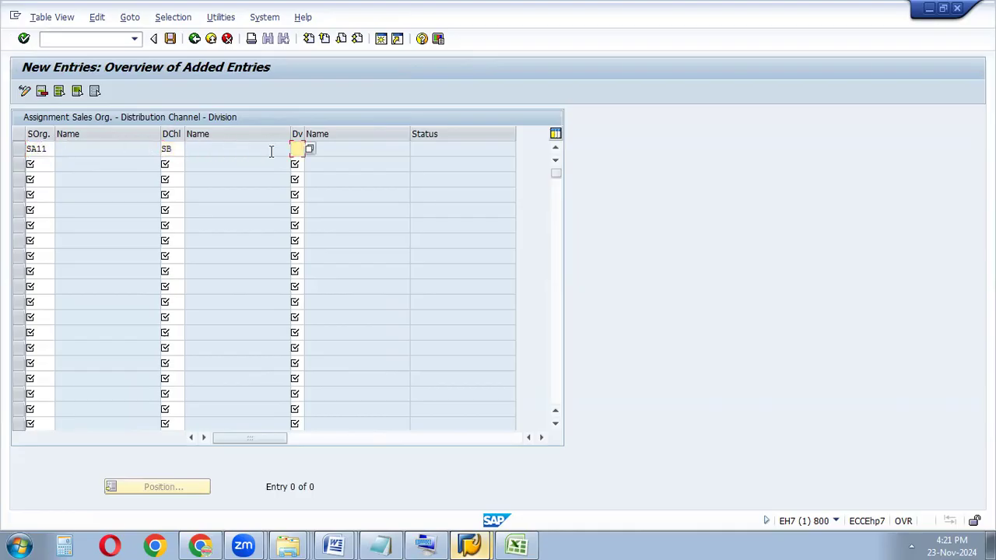
{"action": "type", "text": "SB"}
{"action": "left_click", "coordinate": [24, 39]}
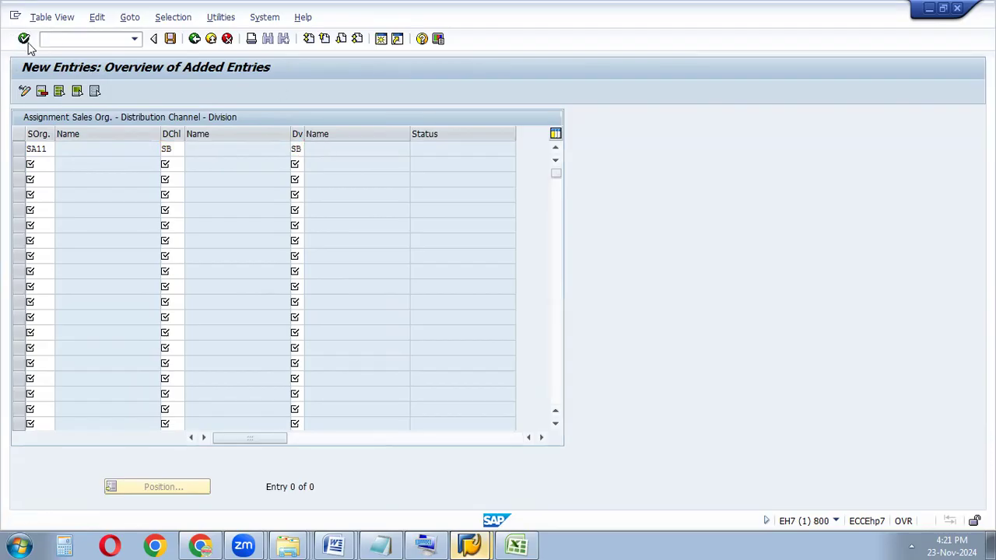
- Save the sales area in the "Company creation" customizing request and return to the Implementation Guide structure
{"action": "left_click", "coordinate": [169, 38]}
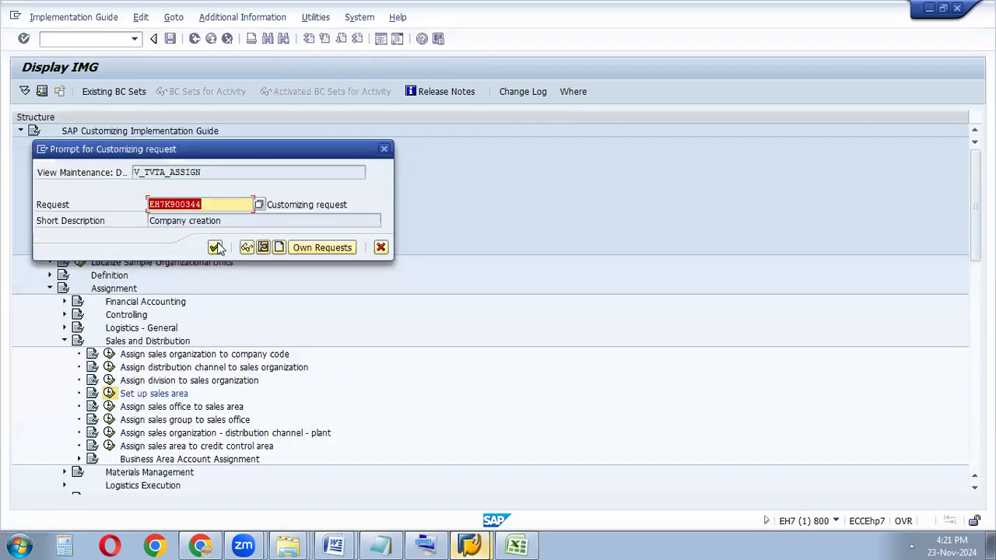
{"action": "left_click", "coordinate": [216, 248]}
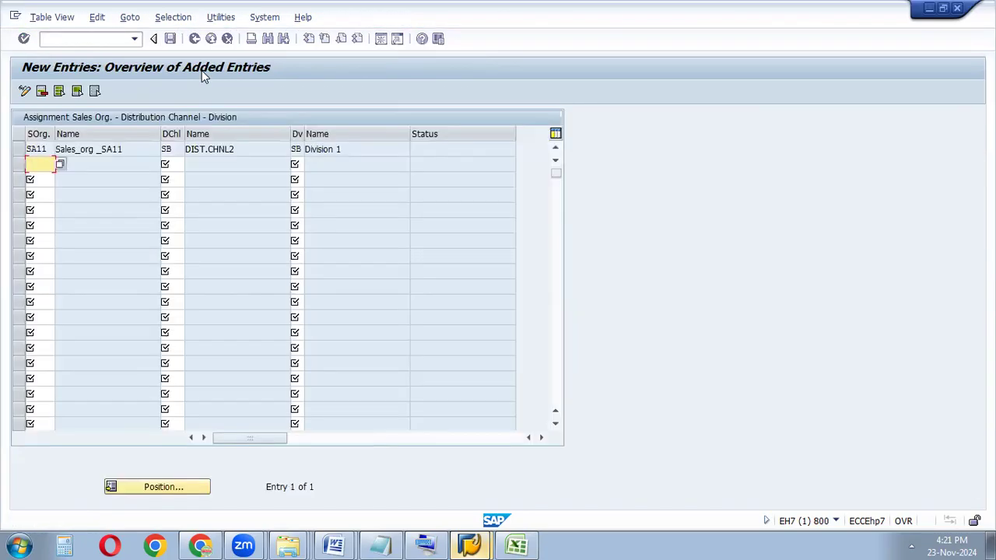
{"action": "key", "text": "F3"}
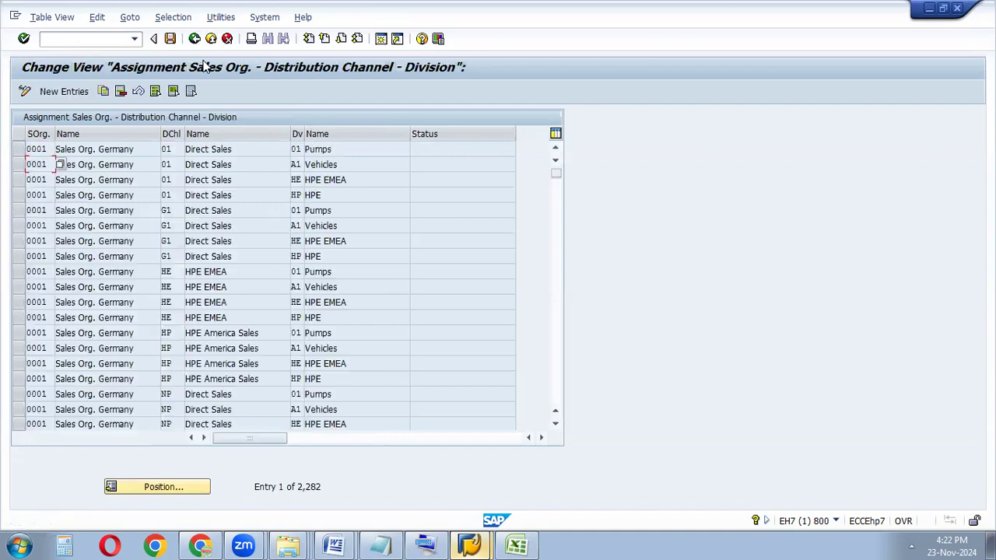
{"action": "key", "text": "F3"}
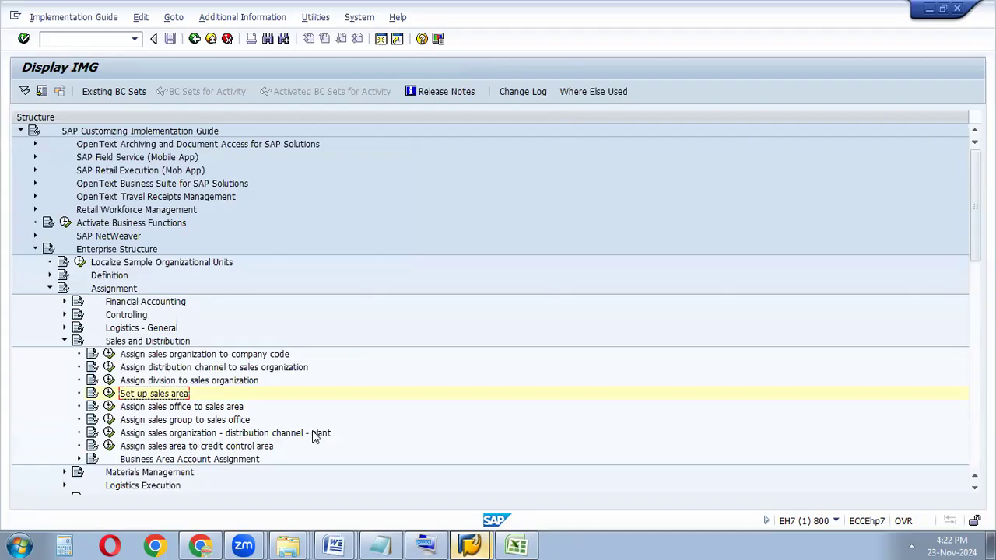
- Under sales organization - distribution channel - plant, add an entry for SA11, SB and supplying plant HRV1, checking the plant code in the Excel workbook
{"action": "left_click", "coordinate": [111, 434]}
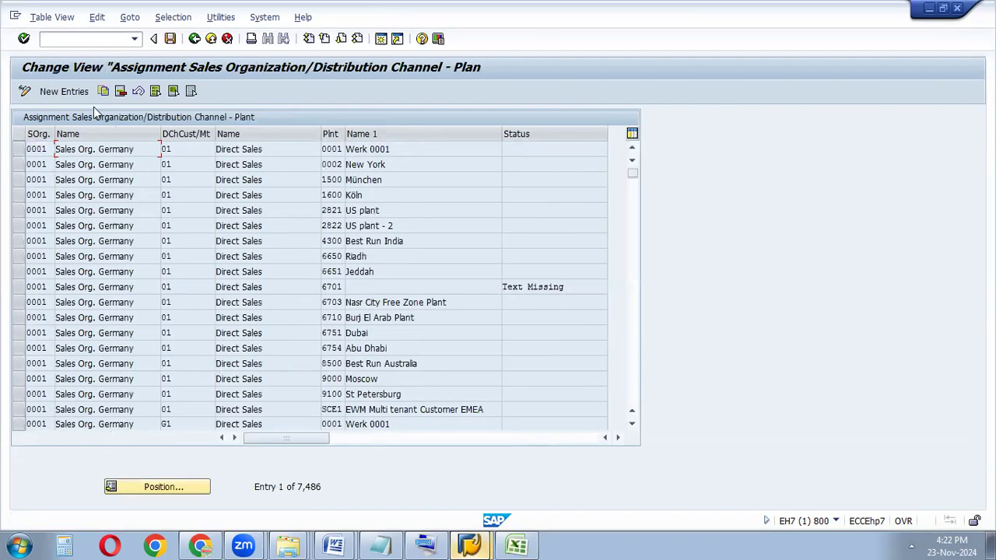
{"action": "left_click", "coordinate": [62, 91]}
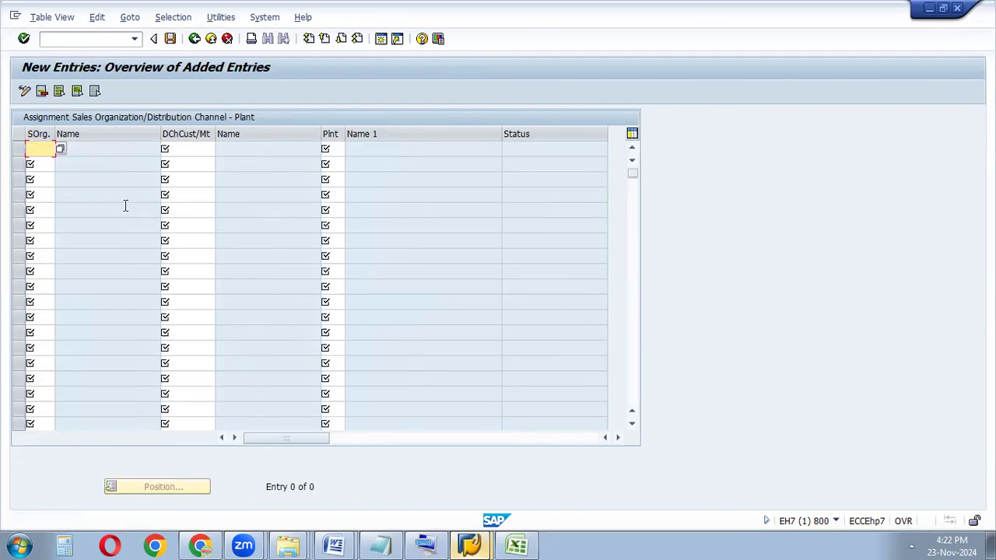
{"action": "type", "text": "SA11"}
{"action": "key", "text": "Tab"}
{"action": "type", "text": "S"}
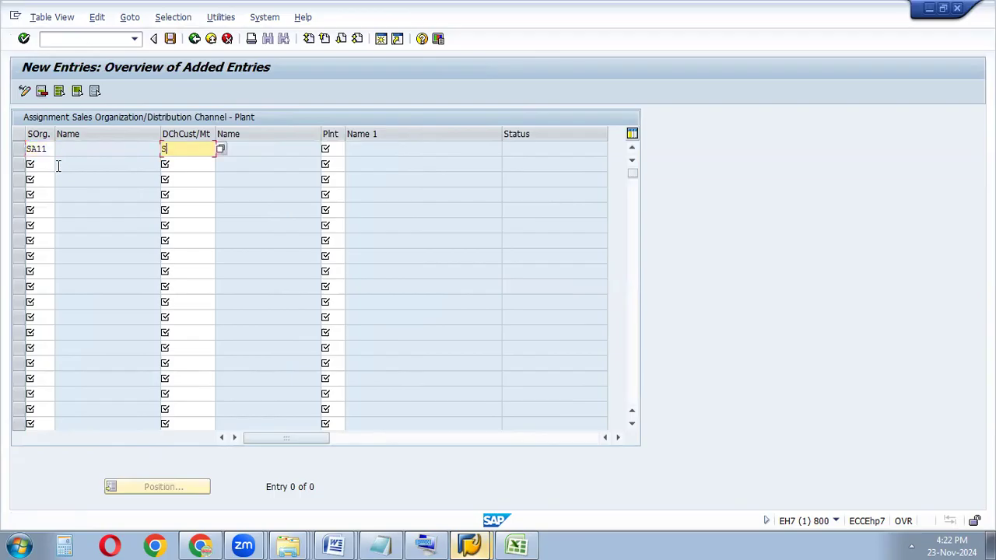
{"action": "type", "text": "B"}
{"action": "key", "text": "Tab"}
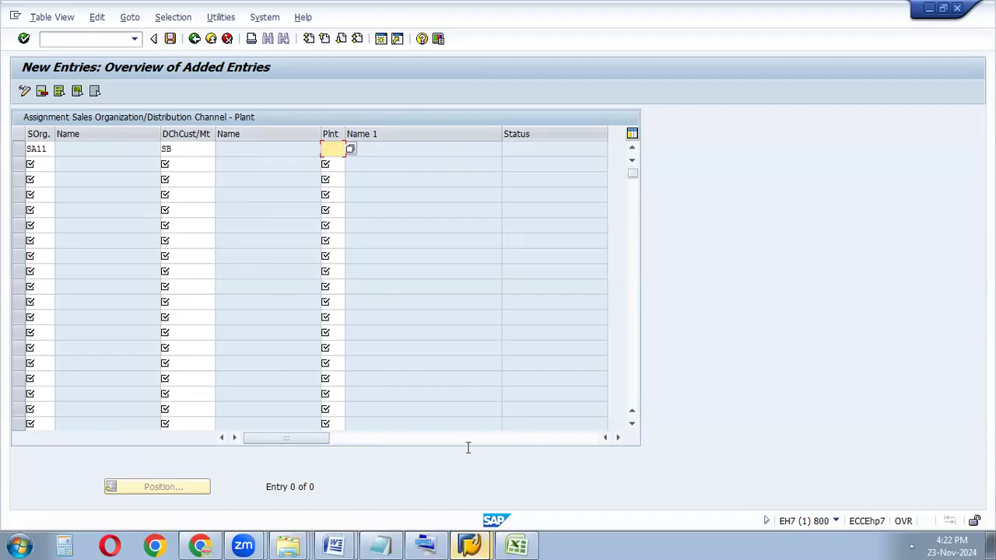
{"action": "mouse_move", "coordinate": [528, 543]}
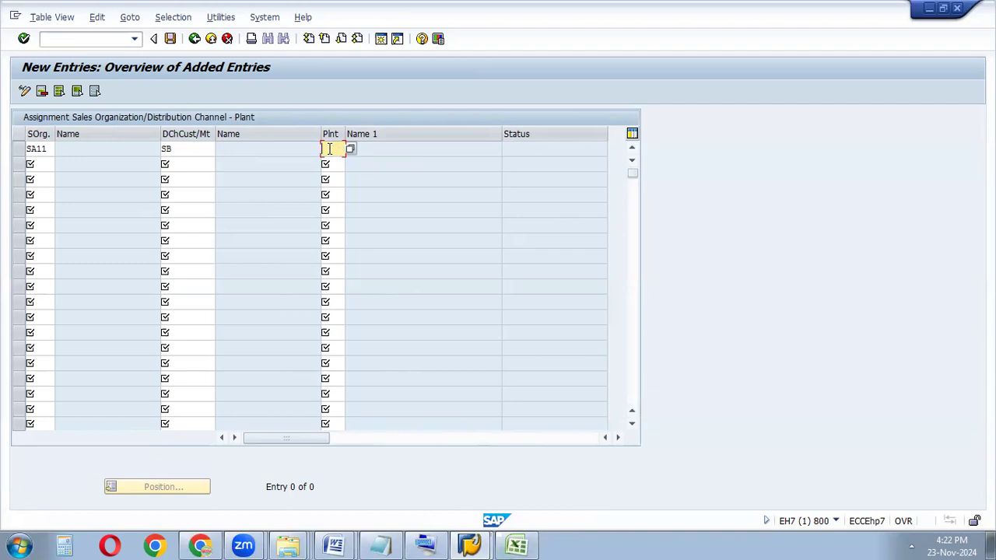
{"action": "left_click", "coordinate": [518, 545]}
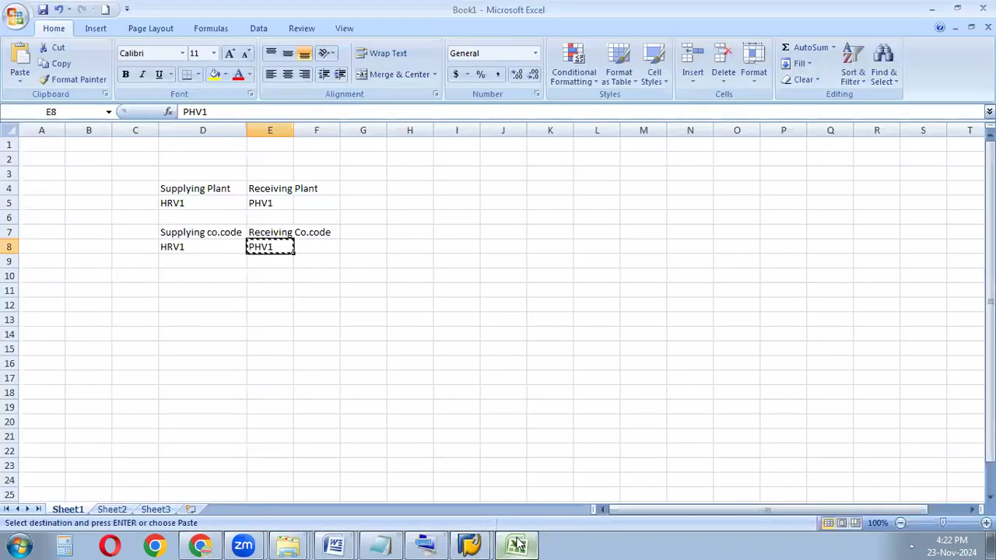
{"action": "key", "text": "alt+Tab"}
{"action": "type", "text": "HRV1"}
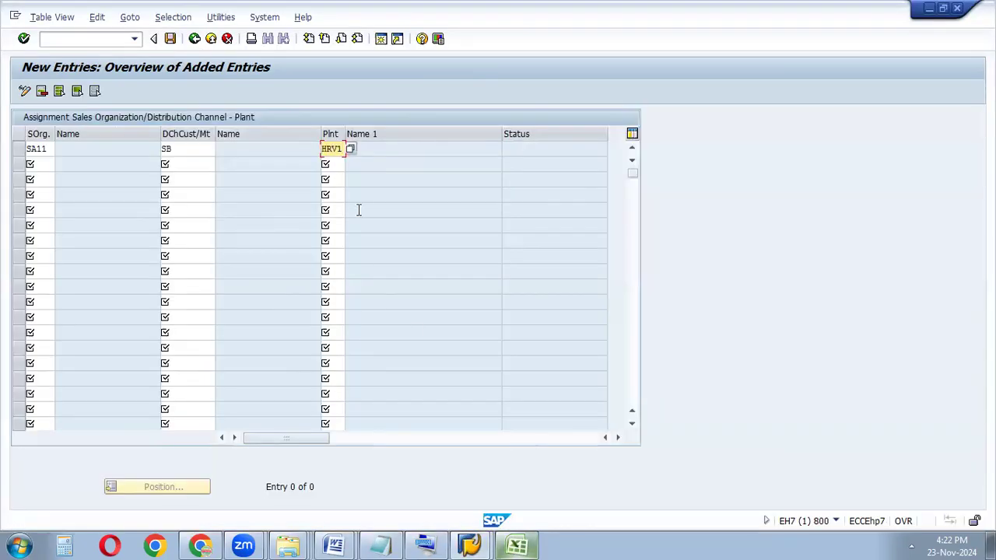
- Add a second plant assignment row with sales organization SA11, distribution channel SB and receiving plant PHV1
{"action": "left_click", "coordinate": [50, 165]}
{"action": "type", "text": "SA11"}
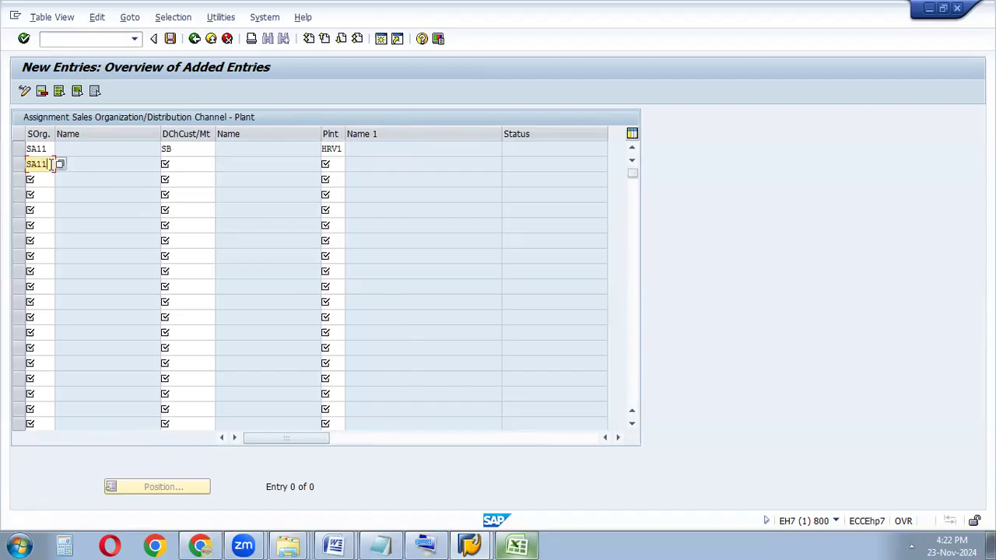
{"action": "left_click", "coordinate": [190, 164]}
{"action": "type", "text": "SB"}
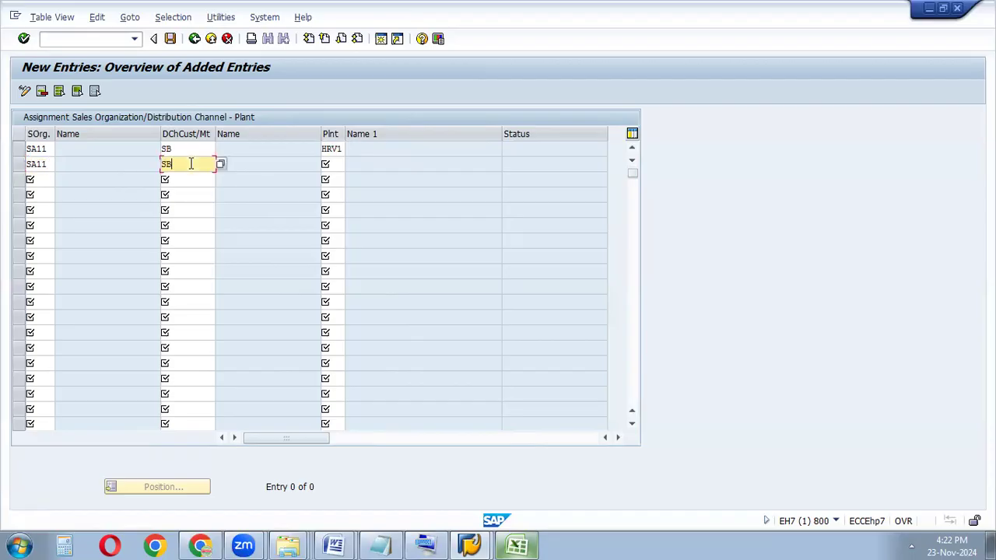
{"action": "left_click", "coordinate": [335, 162]}
{"action": "type", "text": "PHV1"}
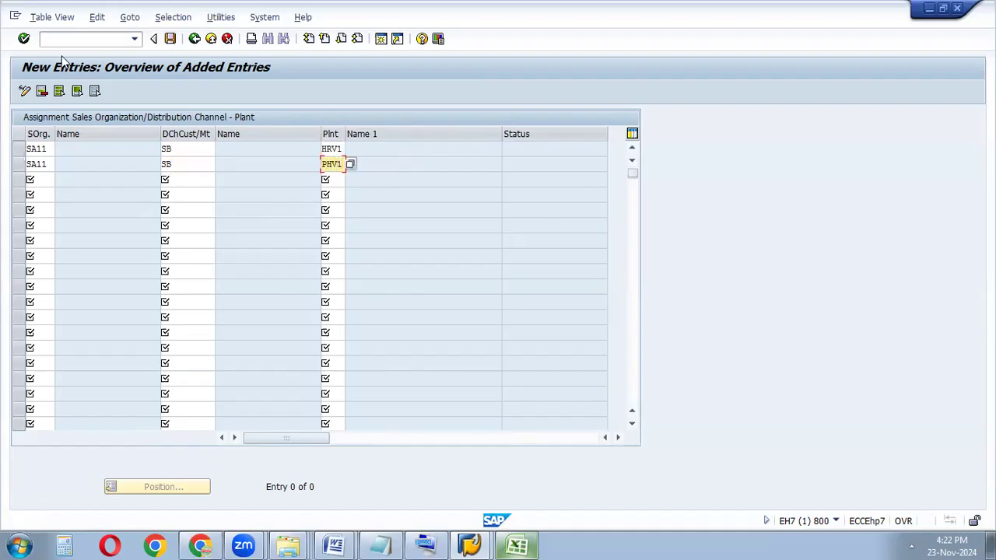
- Validate both plant assignments and save them in the "Company creation" customizing request
{"action": "left_click", "coordinate": [24, 39]}
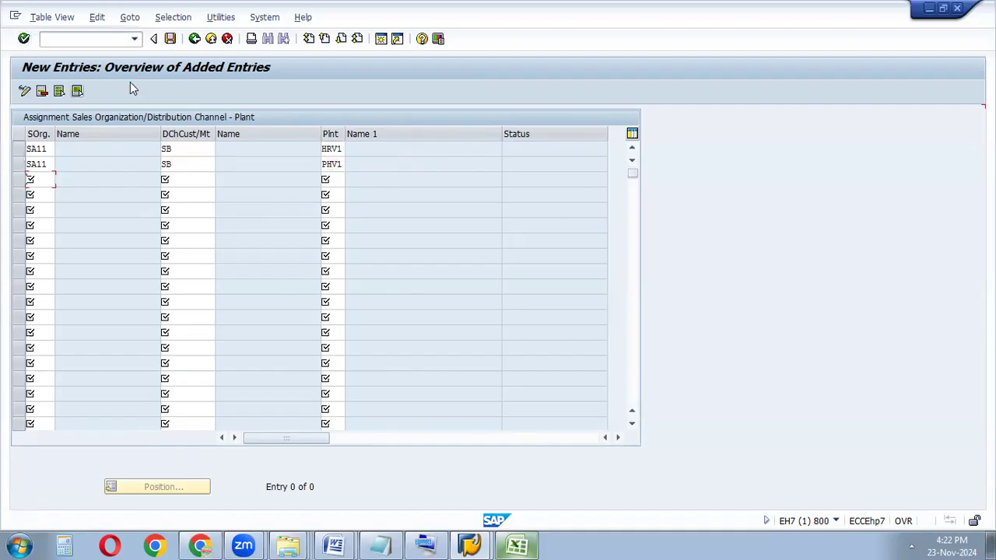
{"action": "left_click", "coordinate": [170, 38]}
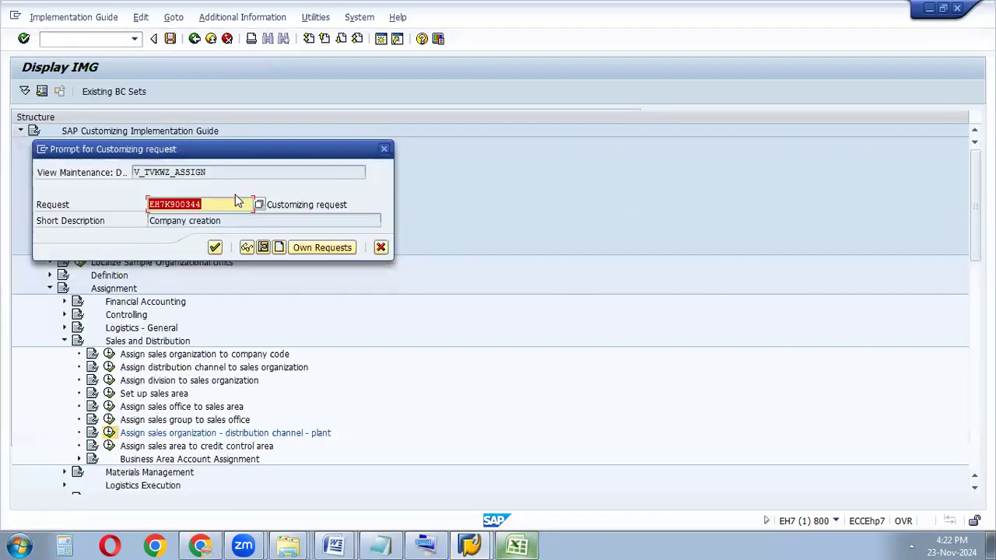
{"action": "left_click", "coordinate": [214, 248]}
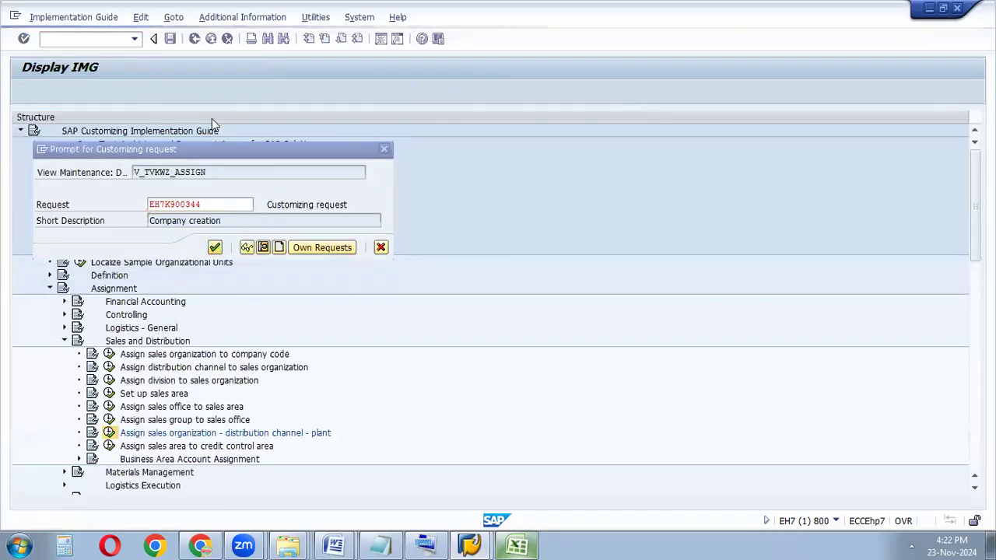
- Return to the Implementation Guide and open the assignment of shipping points to plants under Logistics Execution
{"action": "key", "text": "F3"}
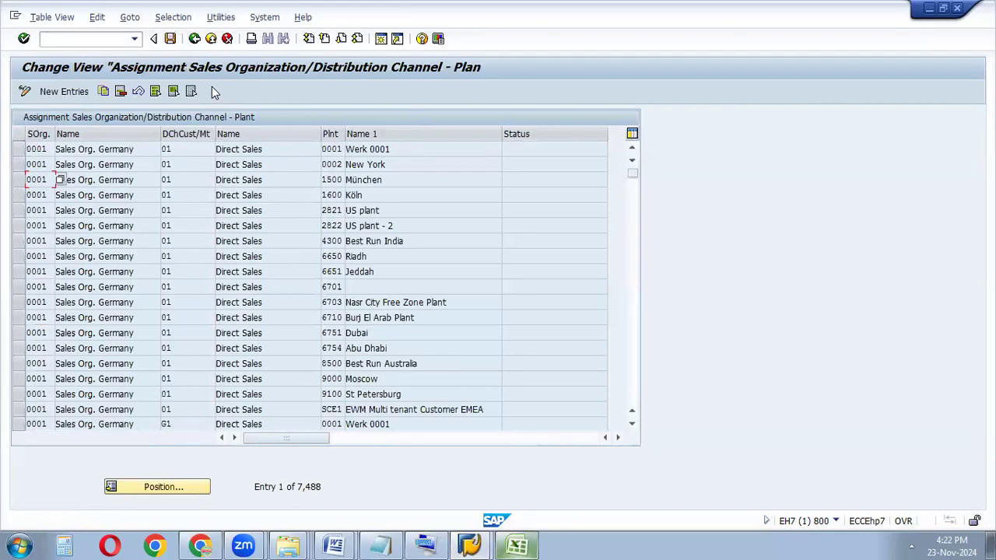
{"action": "key", "text": "F3"}
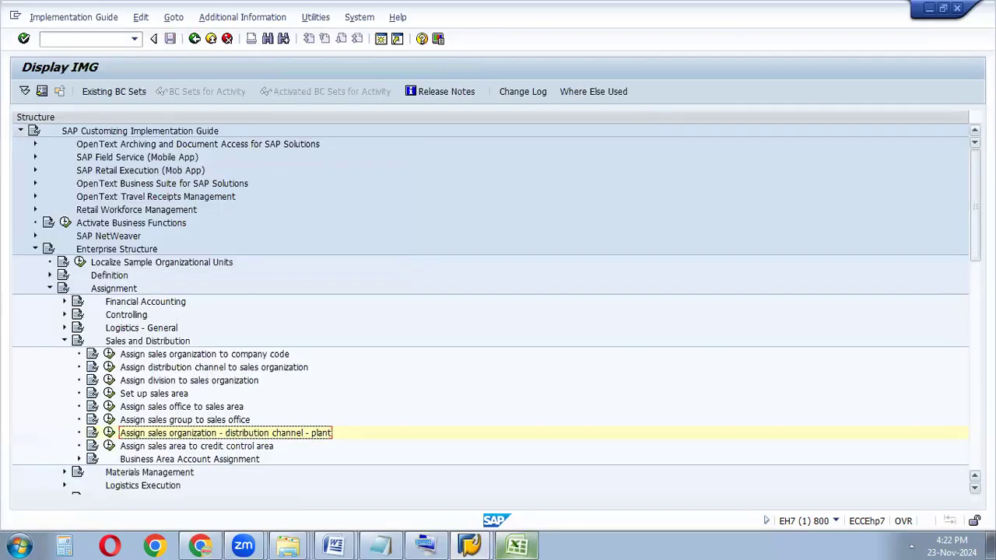
{"action": "left_click_drag", "start_coordinate": [975, 218], "coordinate": [975, 232]}
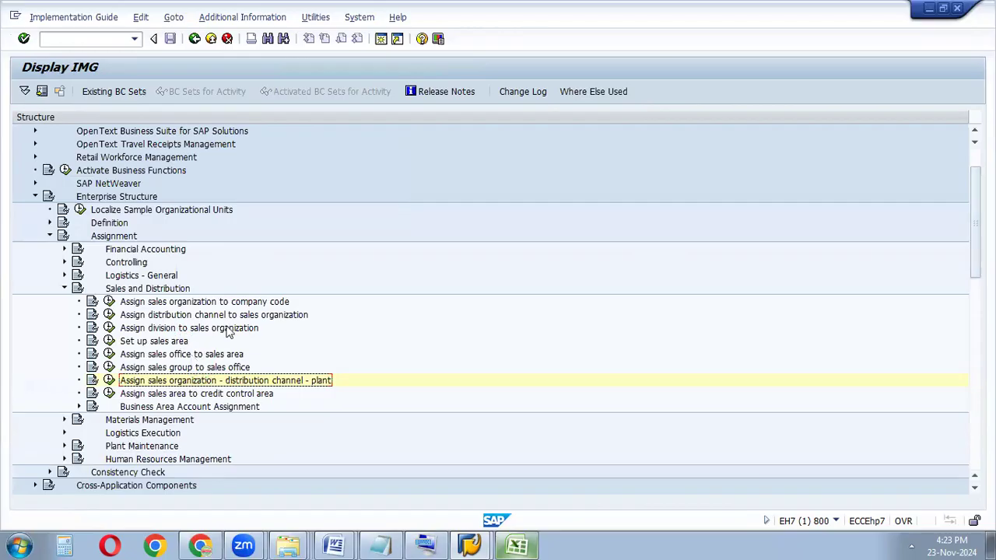
{"action": "left_click", "coordinate": [64, 289]}
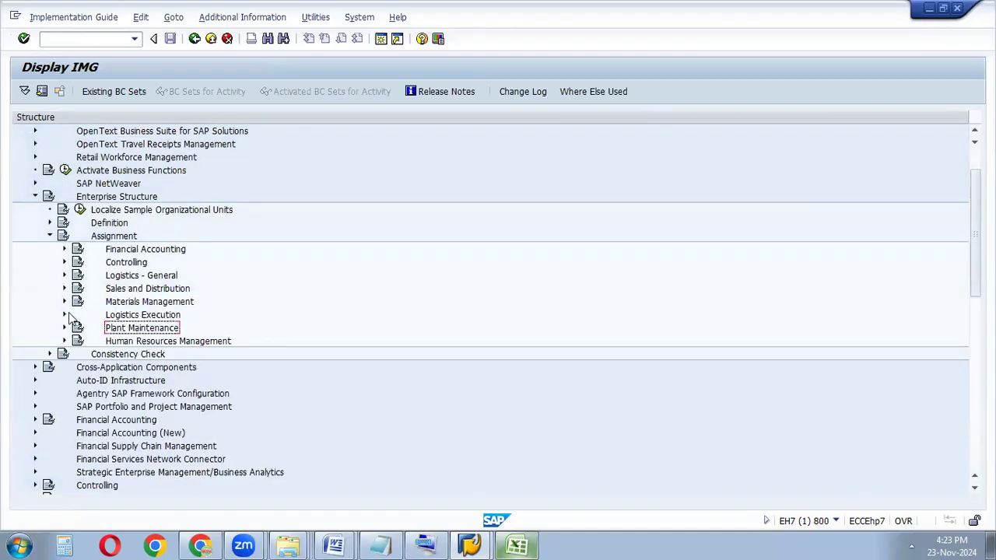
{"action": "left_click", "coordinate": [65, 315]}
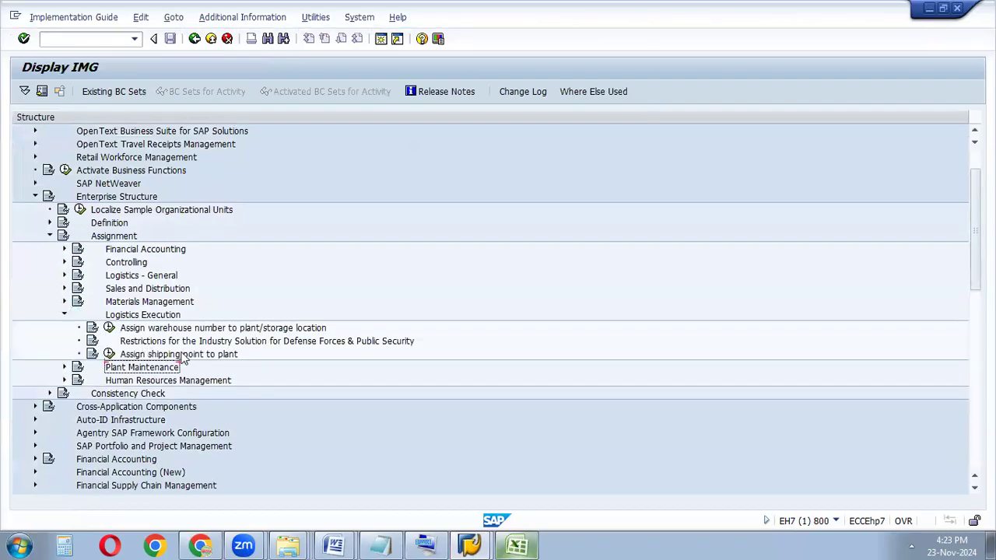
{"action": "left_click", "coordinate": [110, 354]}
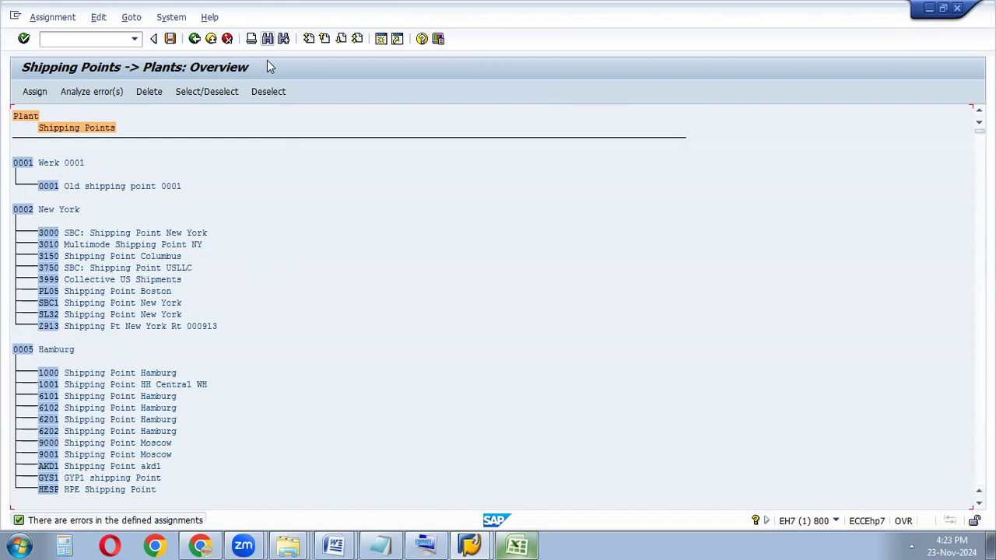
- Find plant HRV1 in the shipping points overview and select it
{"action": "left_click", "coordinate": [267, 38]}
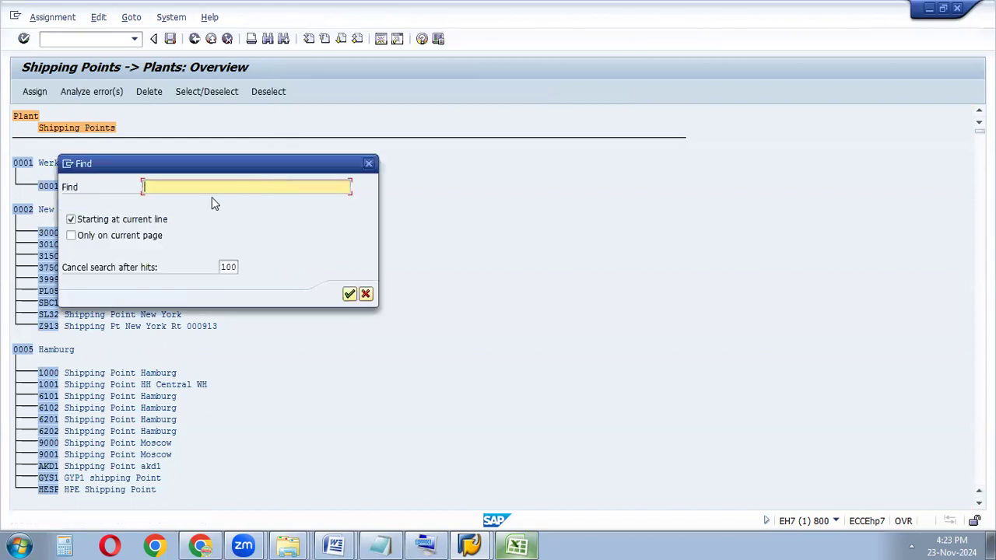
{"action": "type", "text": "HRV1"}
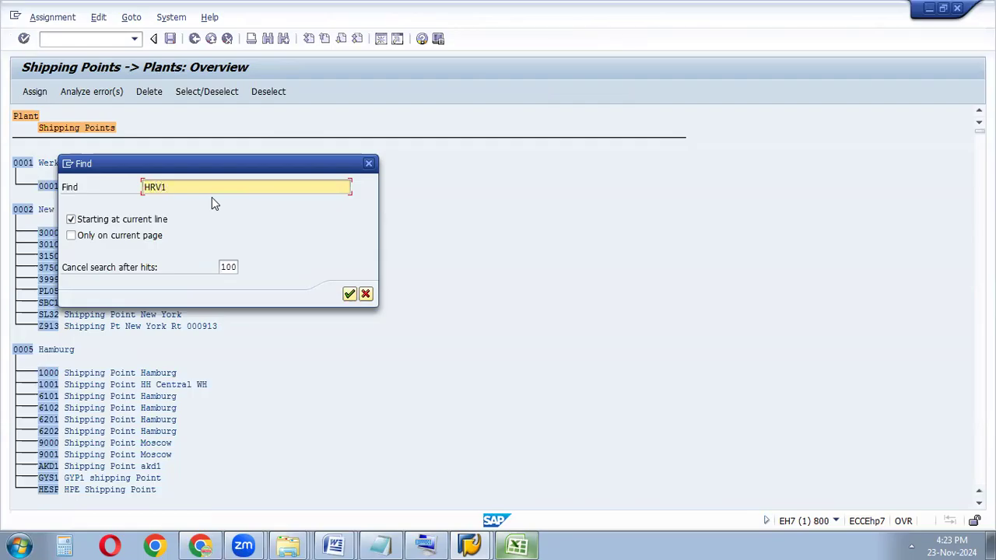
{"action": "left_click", "coordinate": [350, 294]}
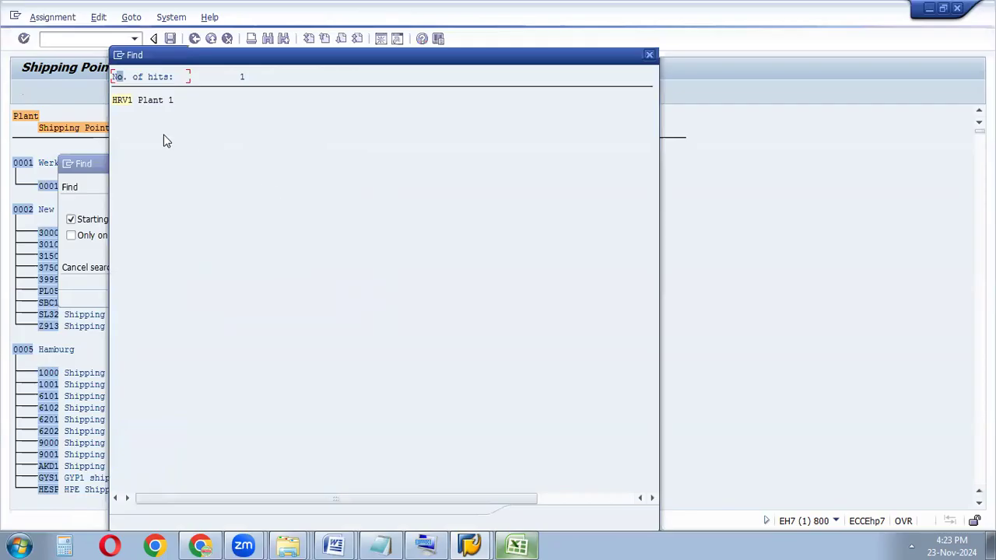
{"action": "left_click", "coordinate": [119, 100]}
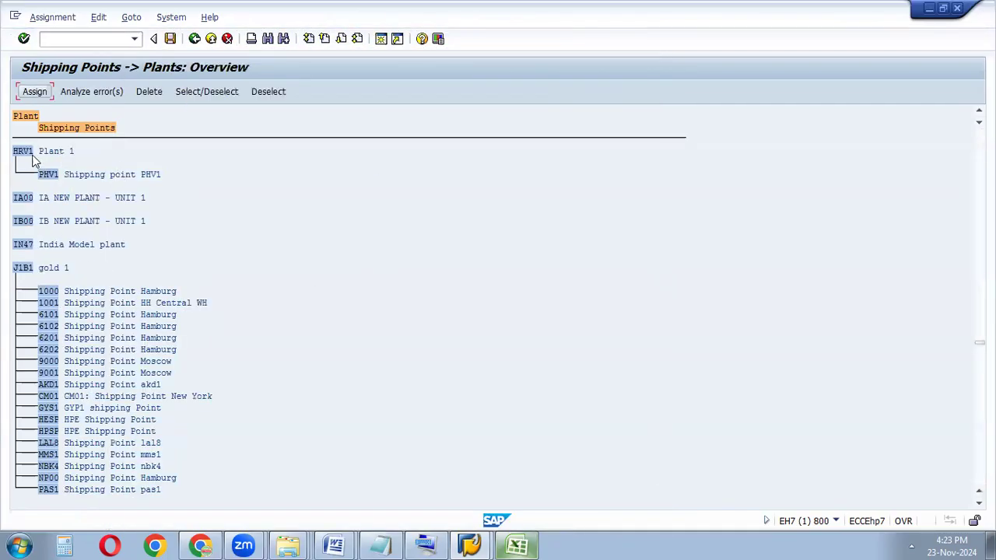
{"action": "left_click", "coordinate": [26, 158]}
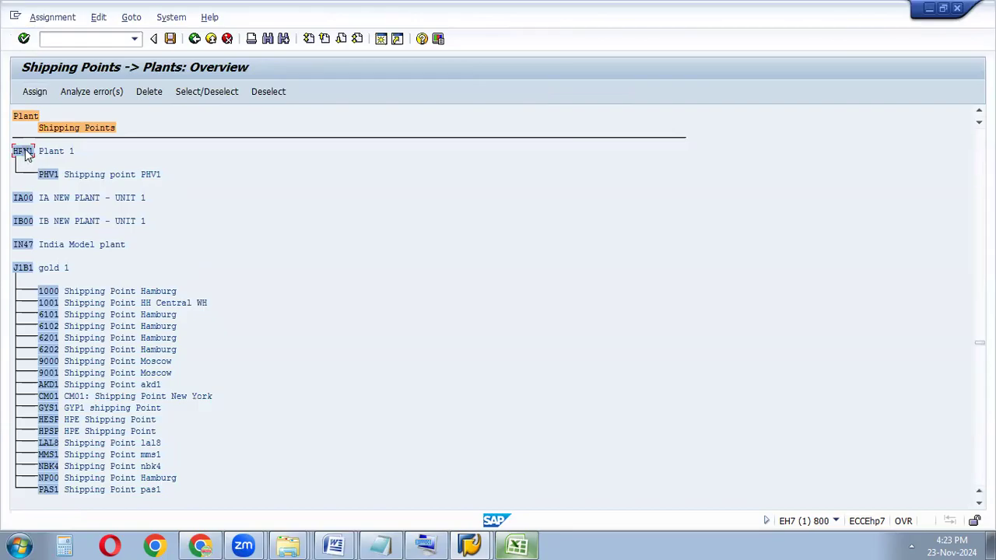
- Assign shipping point SA11 (SA11_SHPNT) to plant HRV1 and save it in the "Company creation" customizing request
{"action": "left_click", "coordinate": [38, 95]}
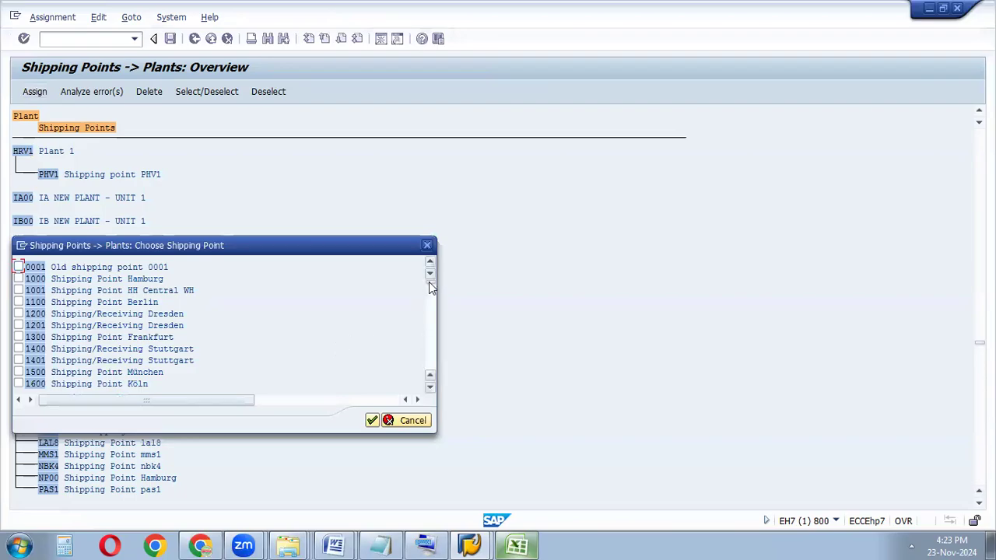
{"action": "left_click_drag", "start_coordinate": [432, 288], "coordinate": [434, 354]}
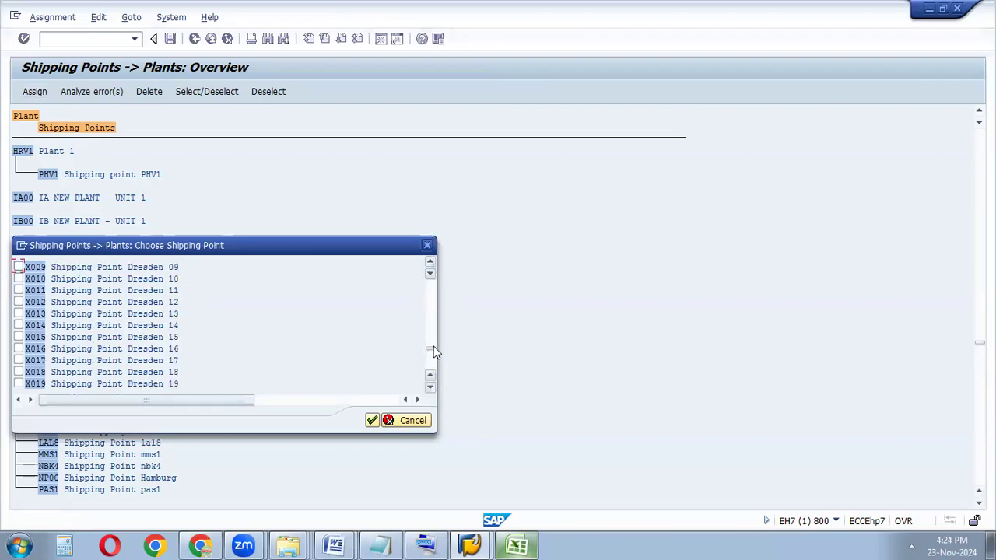
{"action": "scroll", "coordinate": [432, 312], "scroll_direction": "up", "scroll_amount": 4}
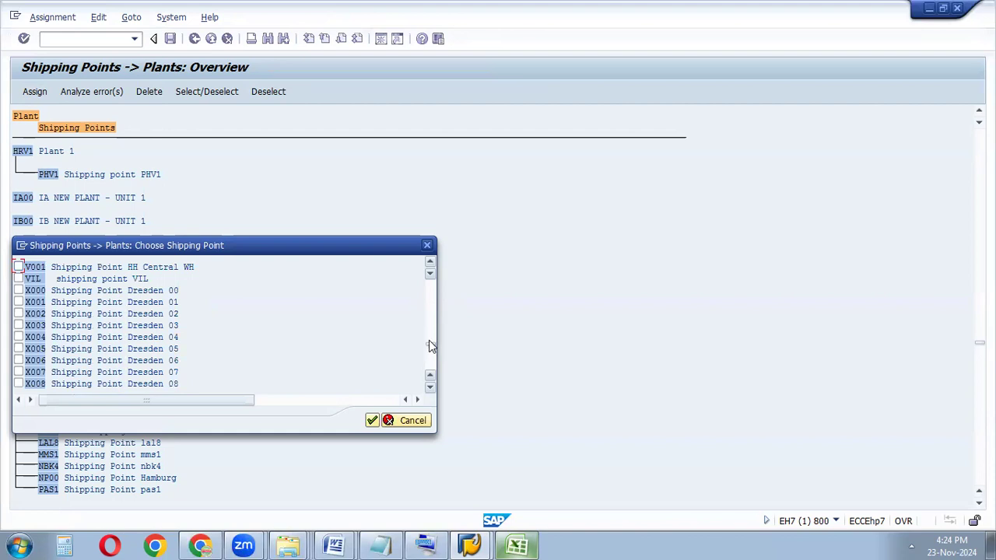
{"action": "scroll", "coordinate": [430, 324], "scroll_direction": "up", "scroll_amount": 3}
{"action": "left_click_drag", "start_coordinate": [431, 323], "coordinate": [430, 348]}
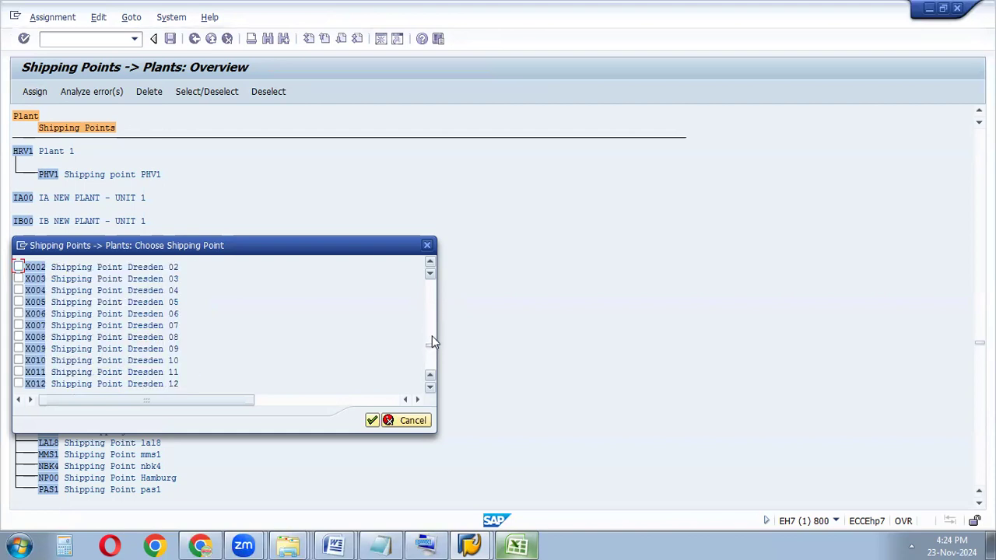
{"action": "scroll", "coordinate": [434, 342], "scroll_direction": "up", "scroll_amount": 4}
{"action": "scroll", "coordinate": [431, 348], "scroll_direction": "up", "scroll_amount": 4}
{"action": "scroll", "coordinate": [430, 348], "scroll_direction": "up", "scroll_amount": 4}
{"action": "left_click", "coordinate": [19, 384]}
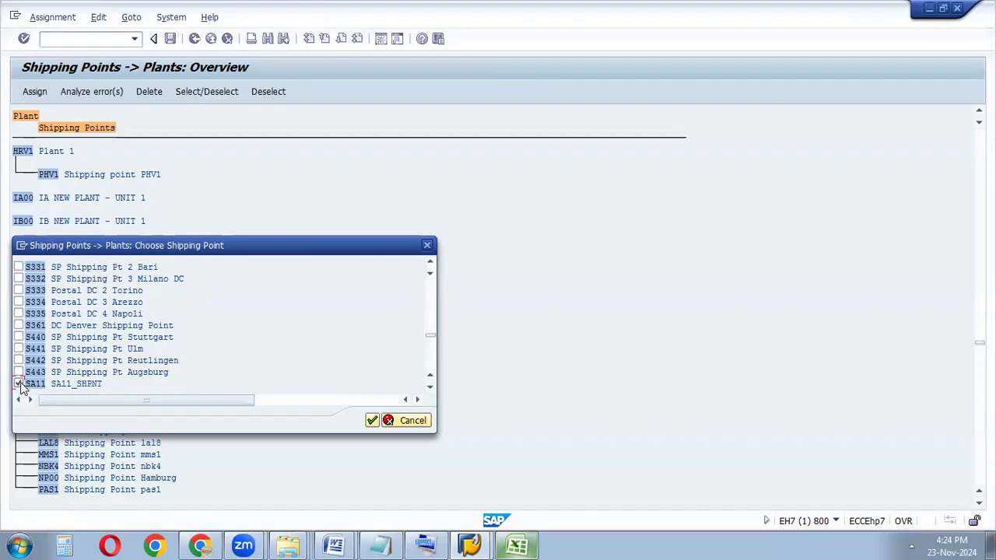
{"action": "left_click", "coordinate": [373, 420]}
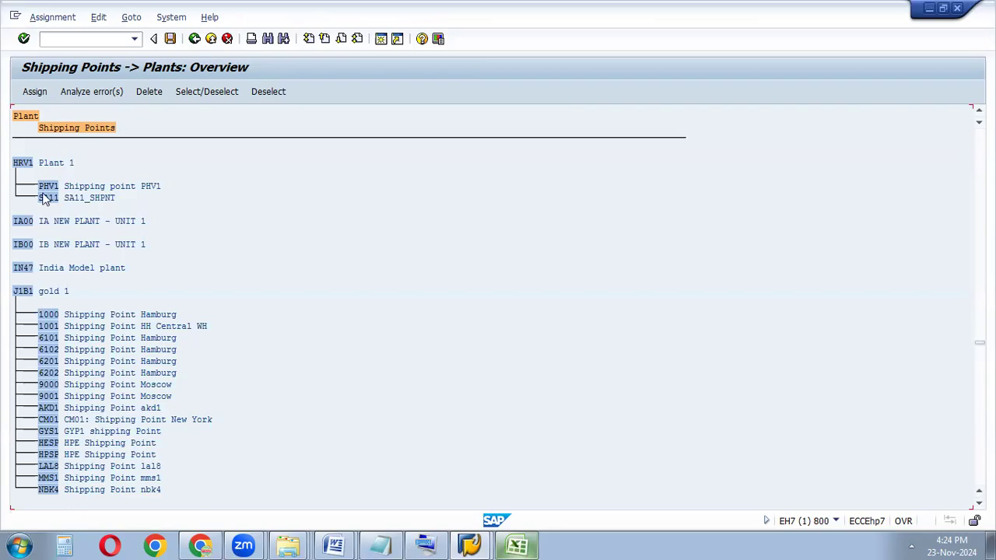
{"action": "left_click", "coordinate": [172, 44]}
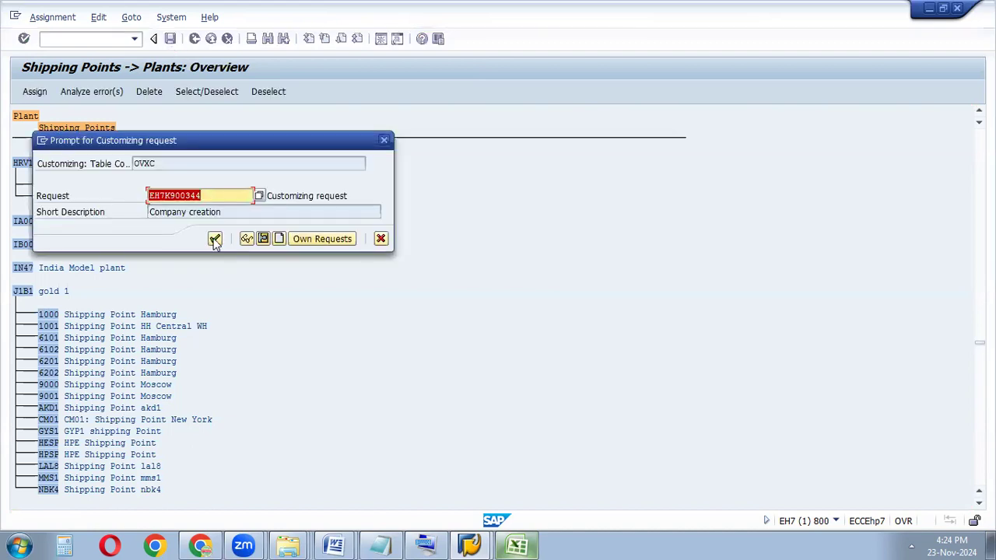
{"action": "left_click", "coordinate": [215, 239]}
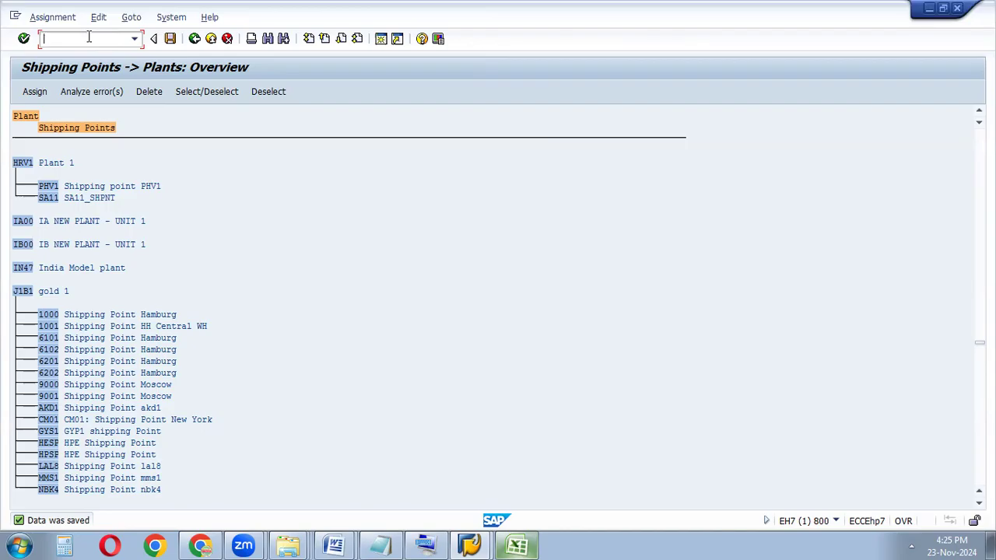
- Start customer creation with transaction XD01 and choose account group "Sold-to party R/3 ---> CRM"
{"action": "type", "text": "/NXD01"}
{"action": "left_click", "coordinate": [26, 42]}
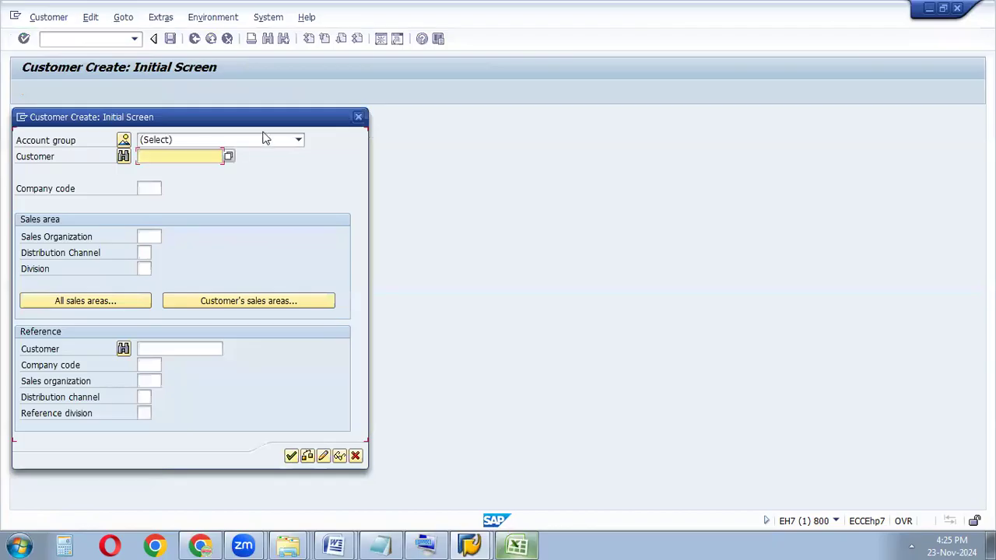
{"action": "left_click", "coordinate": [298, 140]}
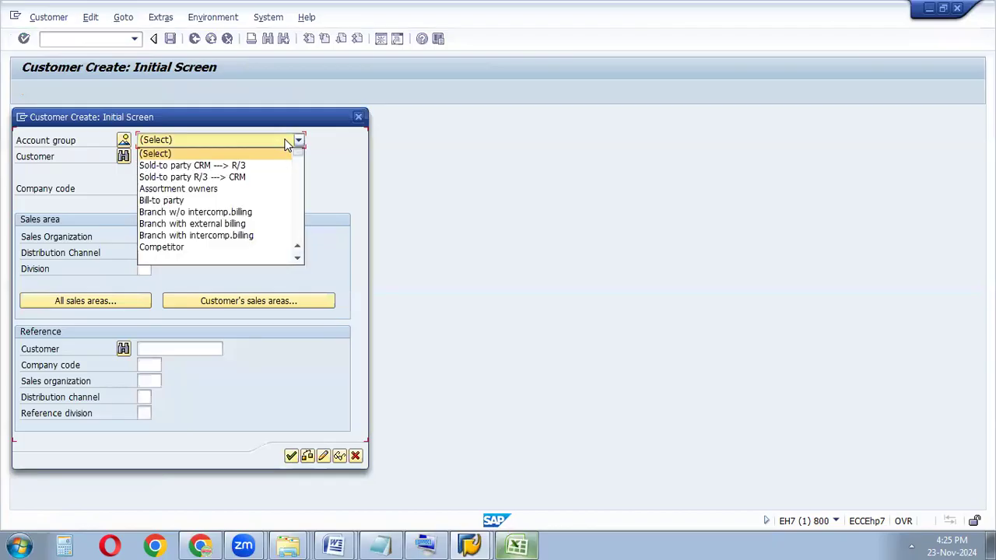
{"action": "left_click", "coordinate": [207, 177]}
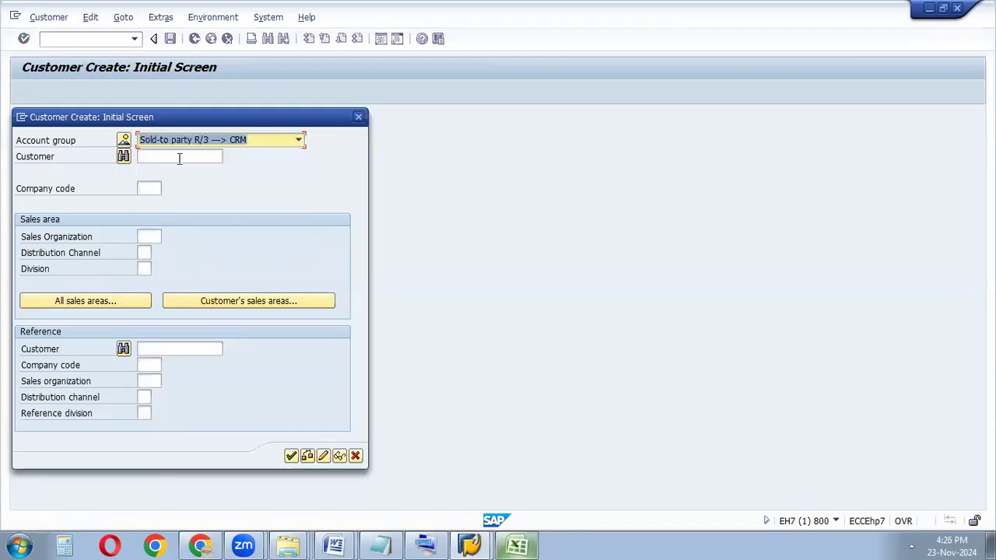
- Enter company code PHV1 and sales area SA11, distribution channel SB, division SB, and continue to the customer's general data
{"action": "left_click", "coordinate": [150, 190]}
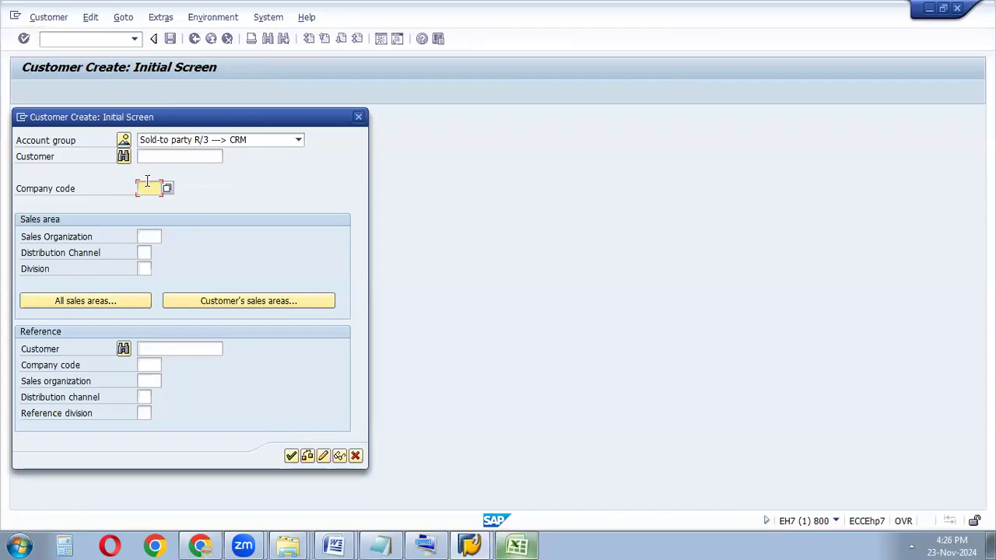
{"action": "type", "text": "PHV1"}
{"action": "left_click", "coordinate": [155, 242]}
{"action": "type", "text": "SA11"}
{"action": "left_click", "coordinate": [145, 252]}
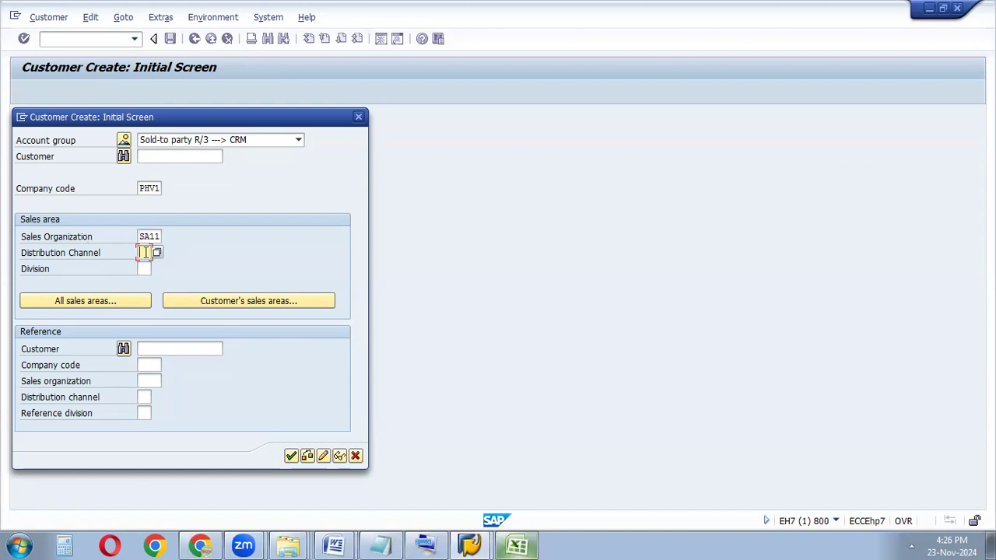
{"action": "left_click", "coordinate": [151, 187]}
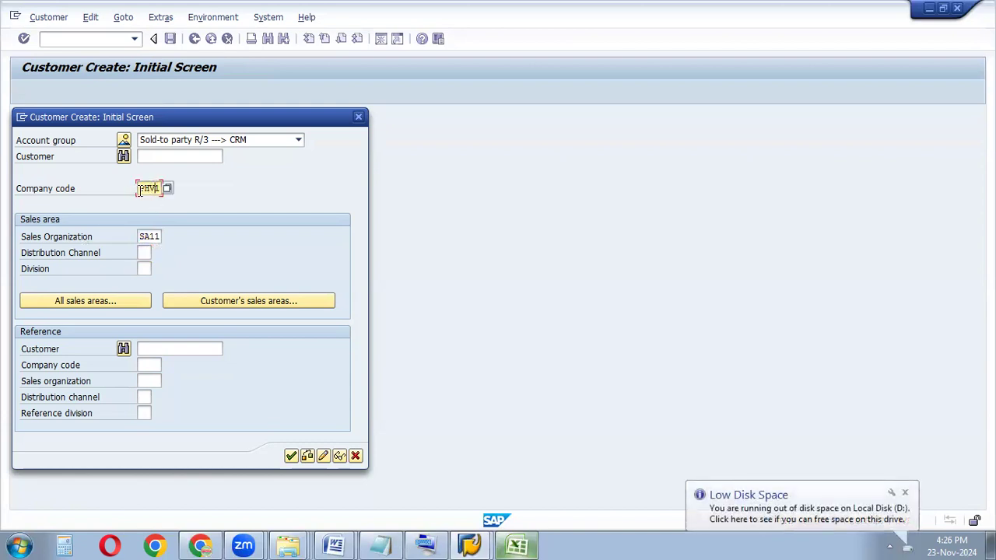
{"action": "left_click", "coordinate": [144, 266]}
{"action": "left_click", "coordinate": [145, 250]}
{"action": "type", "text": "SB"}
{"action": "key", "text": "Tab"}
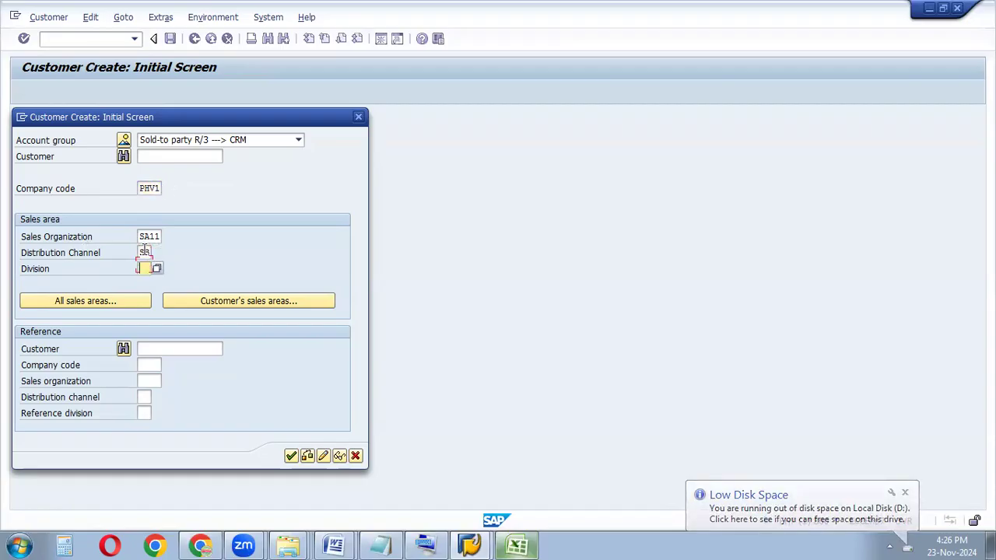
{"action": "type", "text": "SB"}
{"action": "left_click", "coordinate": [291, 457]}
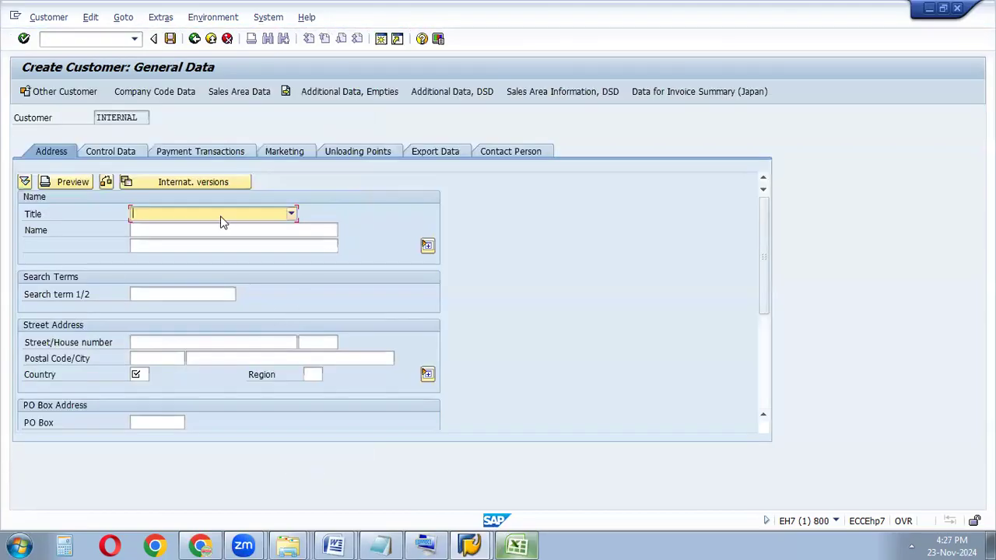
- Set the customer's title to Company and the name to "STO Customer 1"
{"action": "left_click", "coordinate": [264, 215]}
{"action": "left_click", "coordinate": [180, 227]}
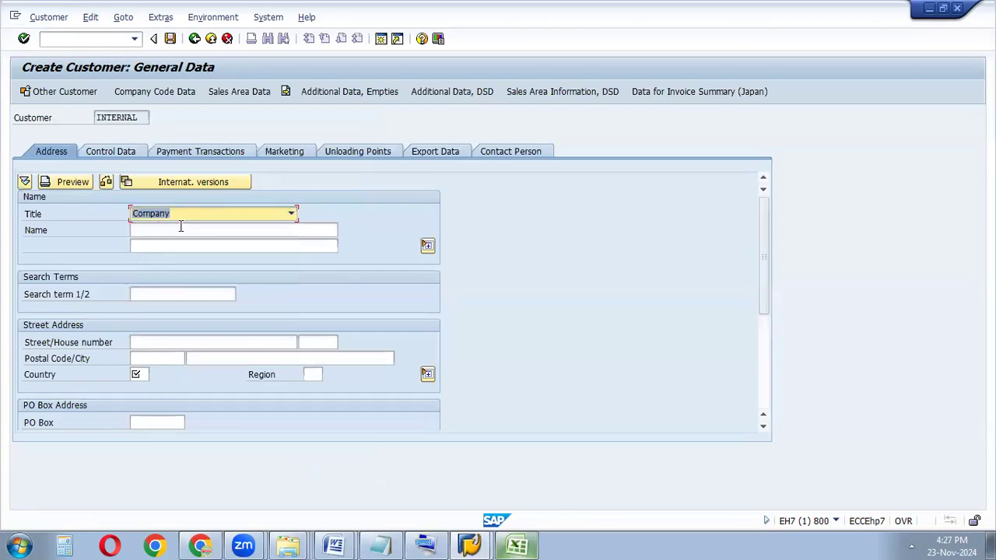
{"action": "left_click", "coordinate": [198, 229]}
{"action": "type", "text": "STO Cutso"}
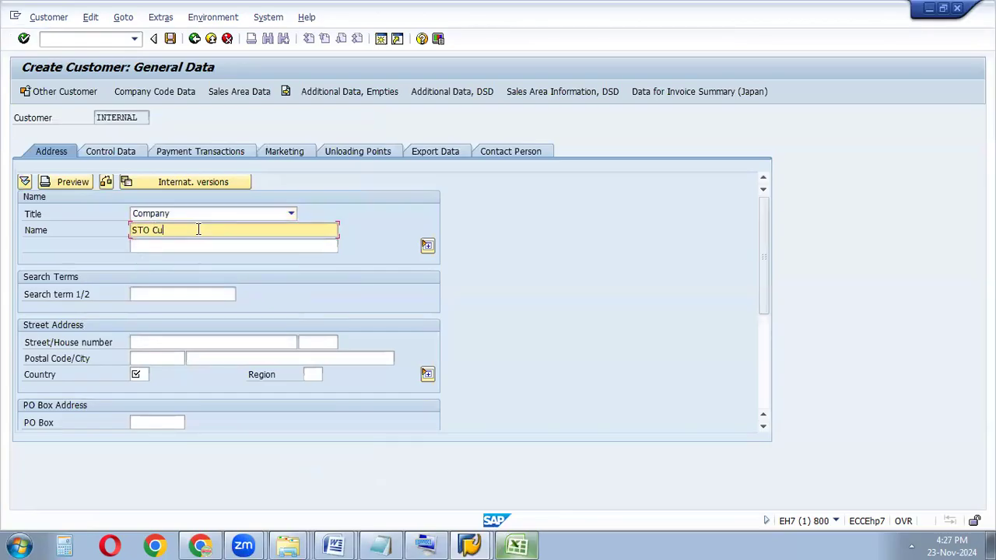
{"action": "key", "text": "BackSpace"}
{"action": "key", "text": "BackSpace"}
{"action": "key", "text": "BackSpace"}
{"action": "type", "text": "stomer"}
- Fill in the customer's street and postal code with country IN, and open the control data
{"action": "left_click", "coordinate": [151, 344]}
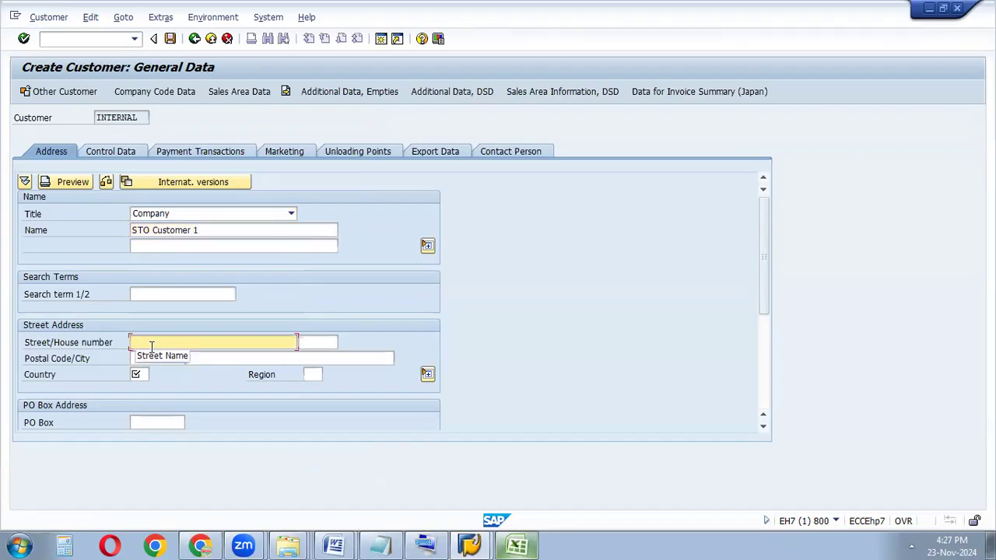
{"action": "type", "text": "Viveka Nagar"}
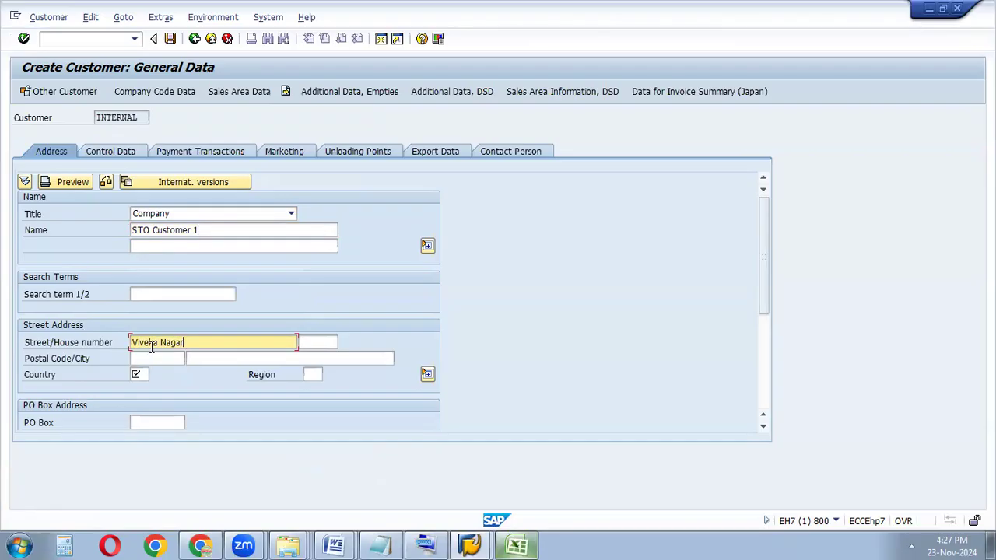
{"action": "left_click", "coordinate": [146, 356]}
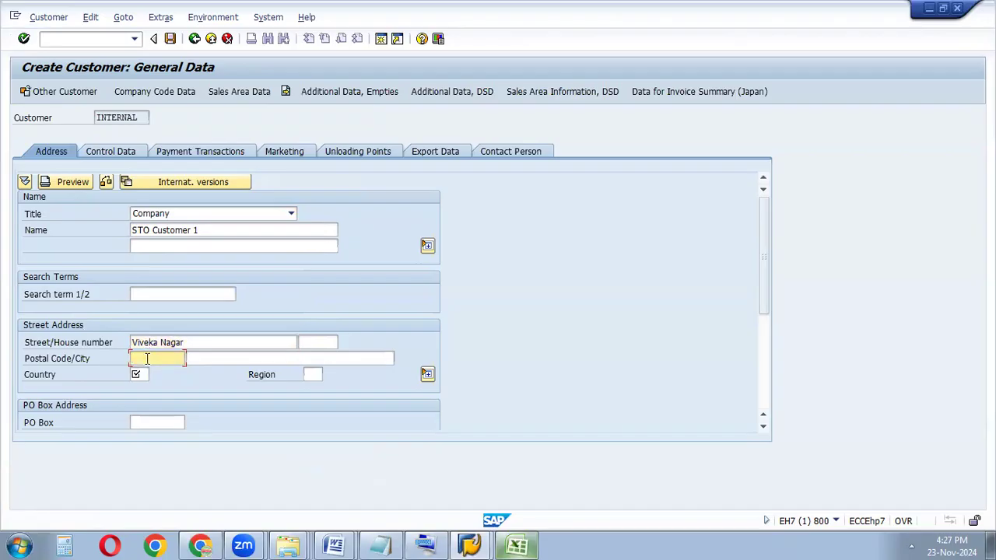
{"action": "type", "text": "637890"}
{"action": "left_click", "coordinate": [145, 375]}
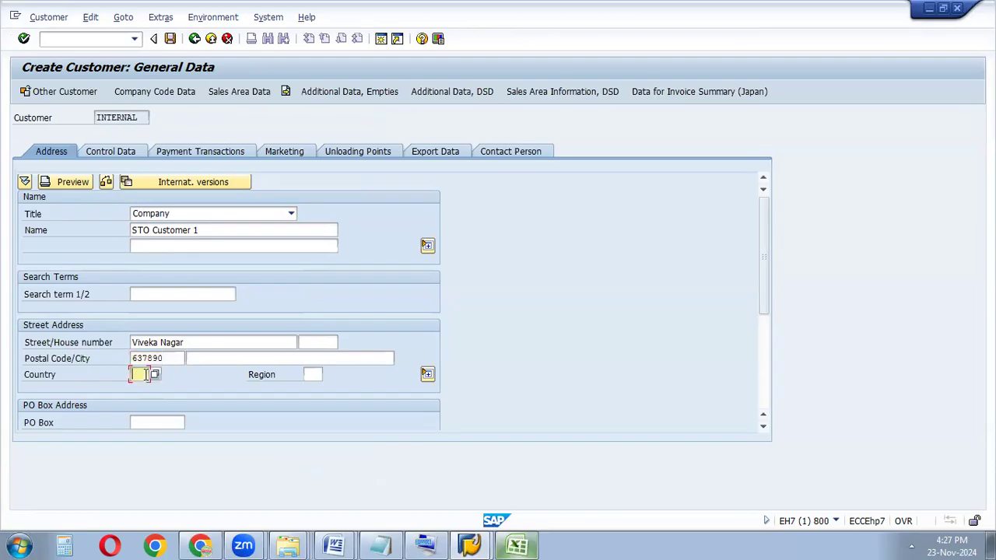
{"action": "left_click", "coordinate": [23, 38]}
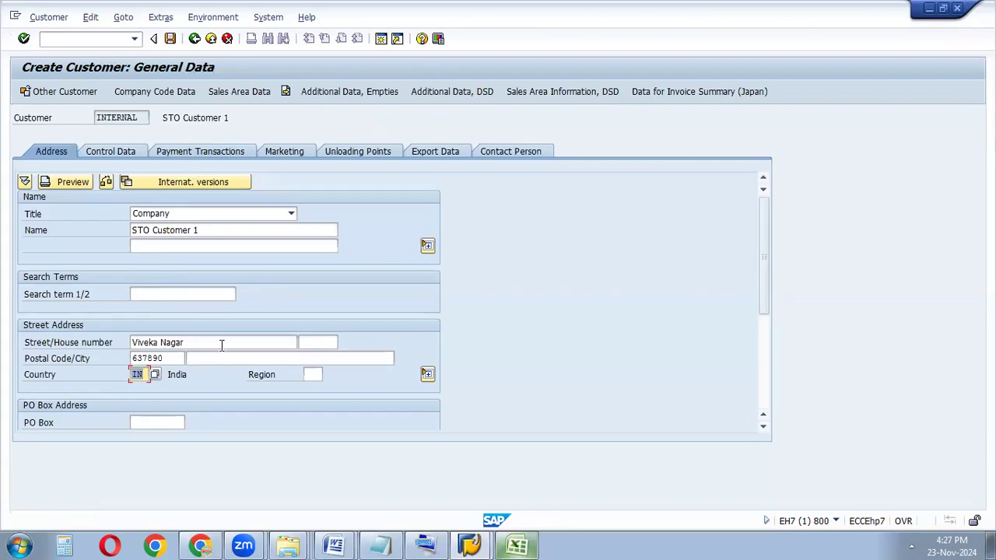
{"action": "left_click", "coordinate": [127, 156]}
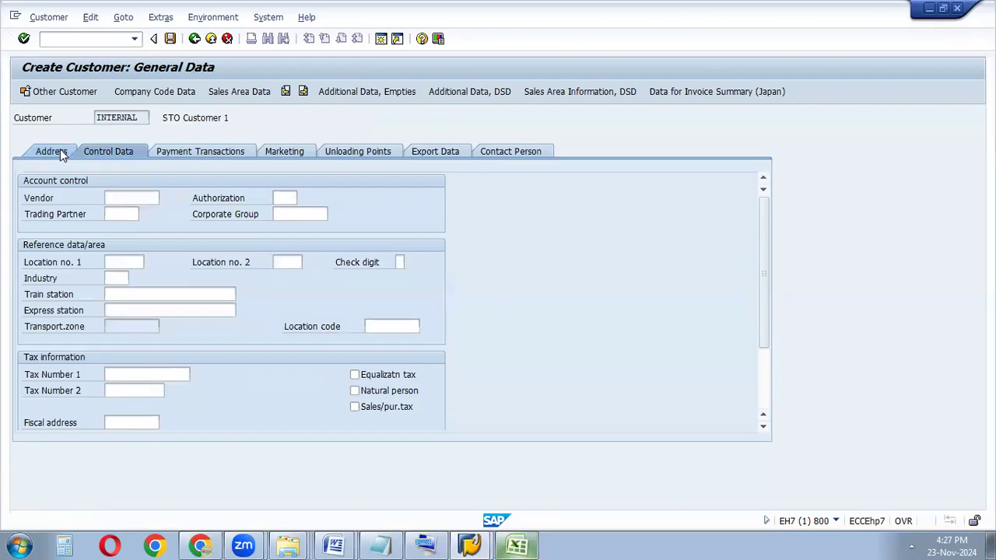
- Open the new customer's sales area data and set the sales district to 000001, Northern region
{"action": "left_click", "coordinate": [52, 151]}
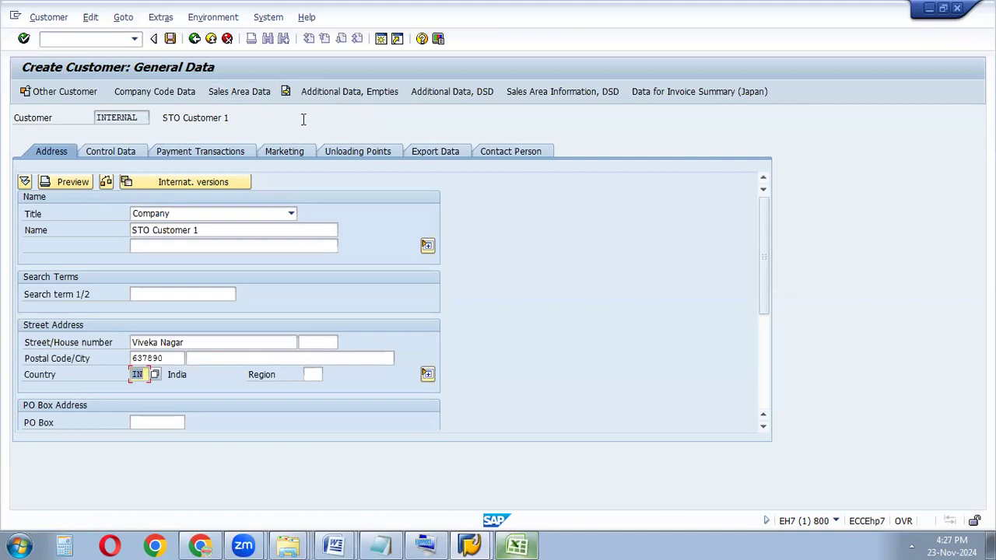
{"action": "left_click", "coordinate": [242, 93]}
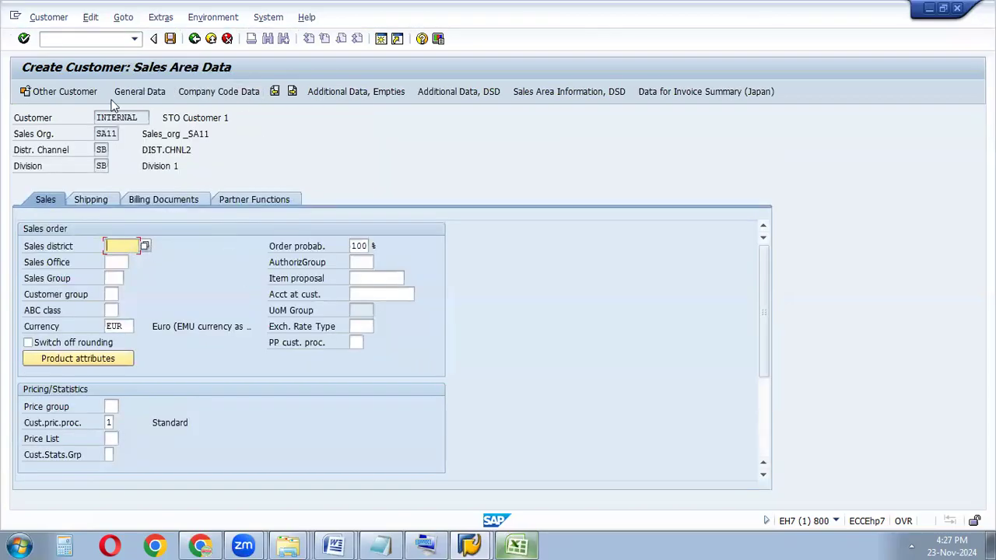
{"action": "left_click", "coordinate": [145, 246]}
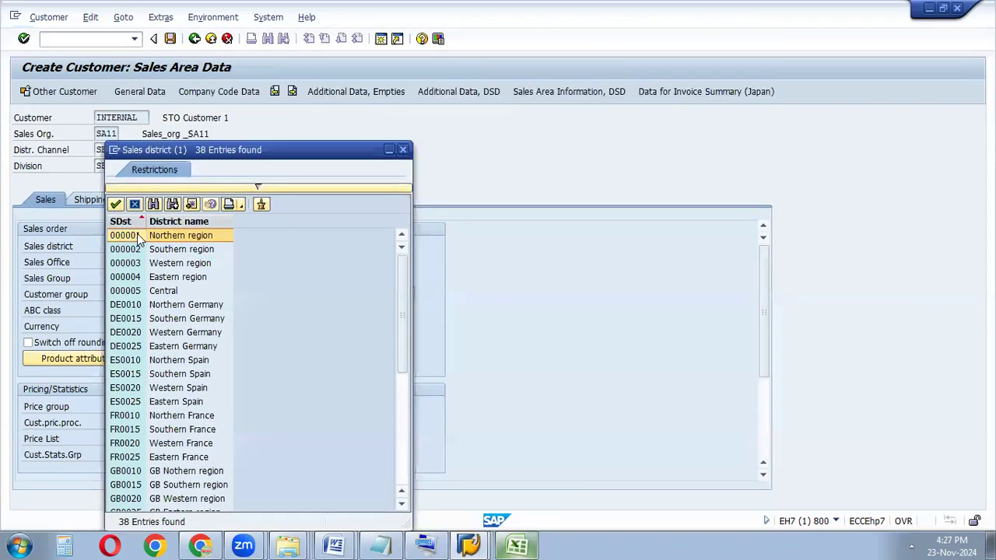
{"action": "double_click", "coordinate": [138, 236]}
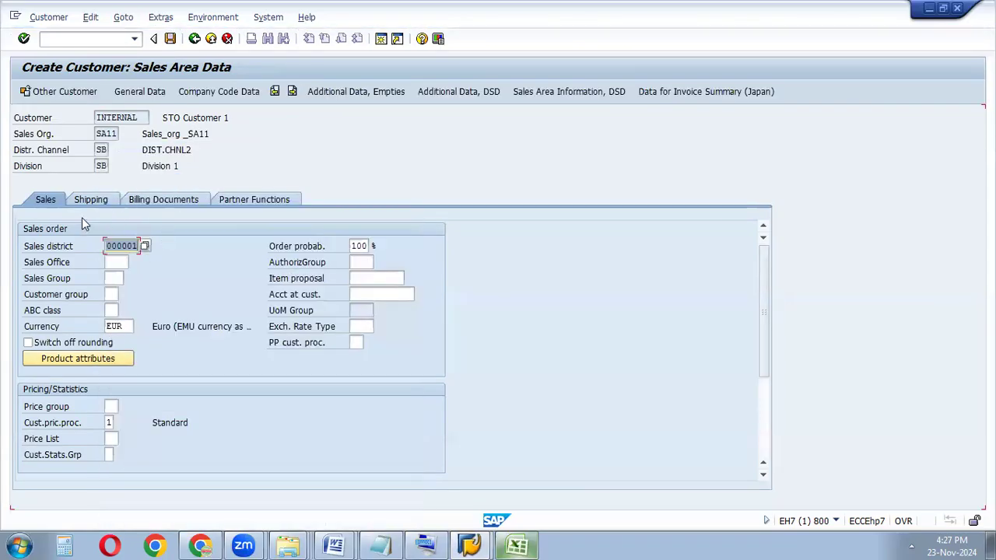
- In the customer's shipping data, set shipping conditions to 01 (As soon as possible) and delivery priority to 02 (Normal)
{"action": "left_click", "coordinate": [100, 199]}
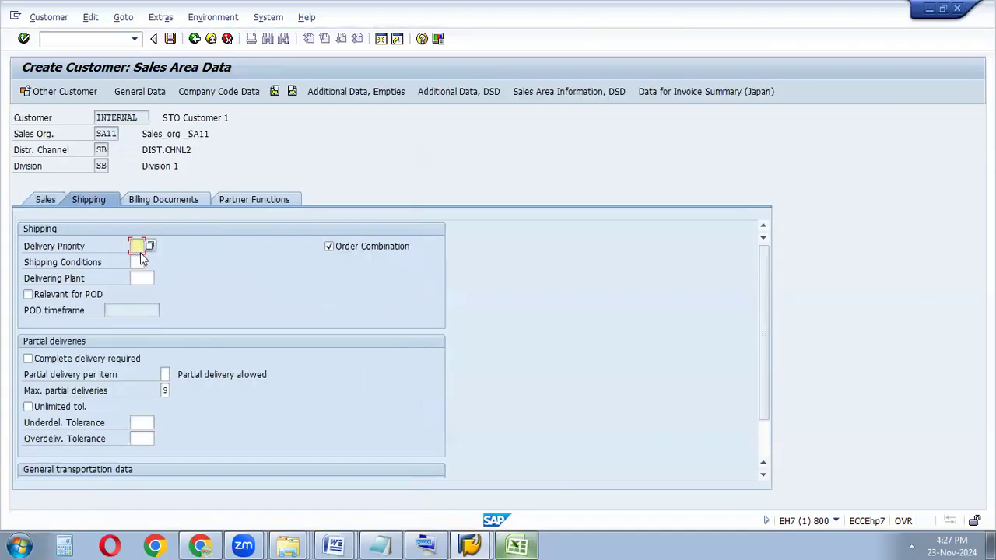
{"action": "left_click", "coordinate": [143, 262]}
{"action": "left_click", "coordinate": [151, 263]}
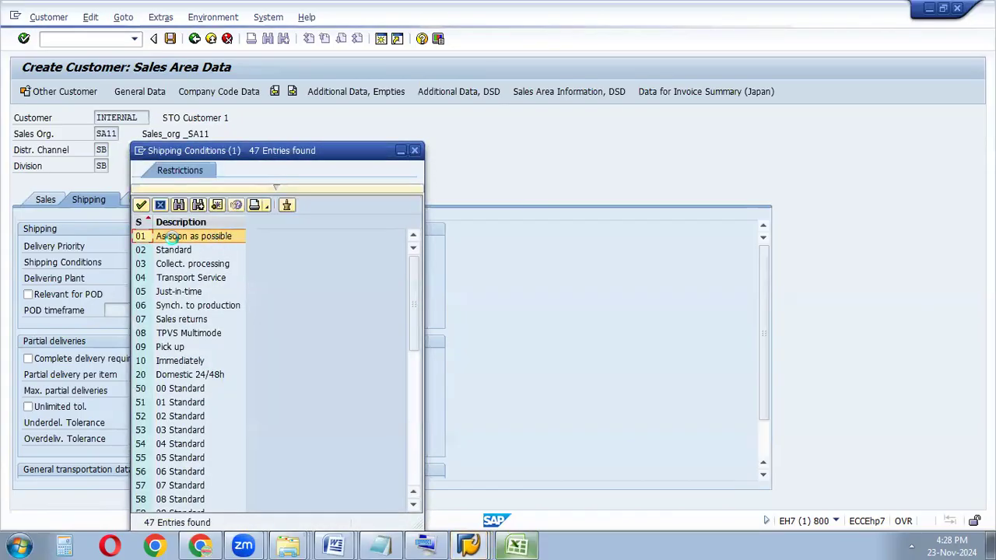
{"action": "double_click", "coordinate": [194, 243]}
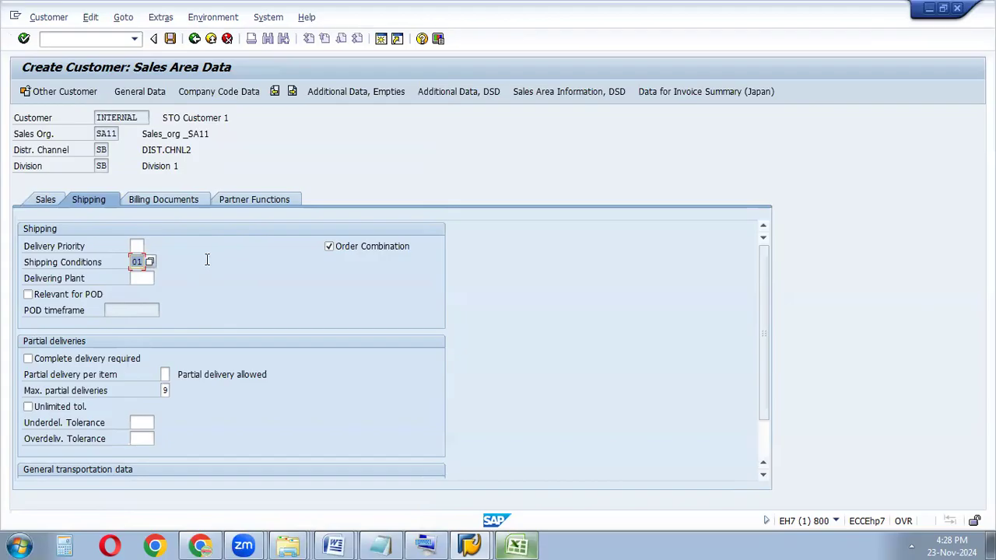
{"action": "left_click", "coordinate": [148, 280]}
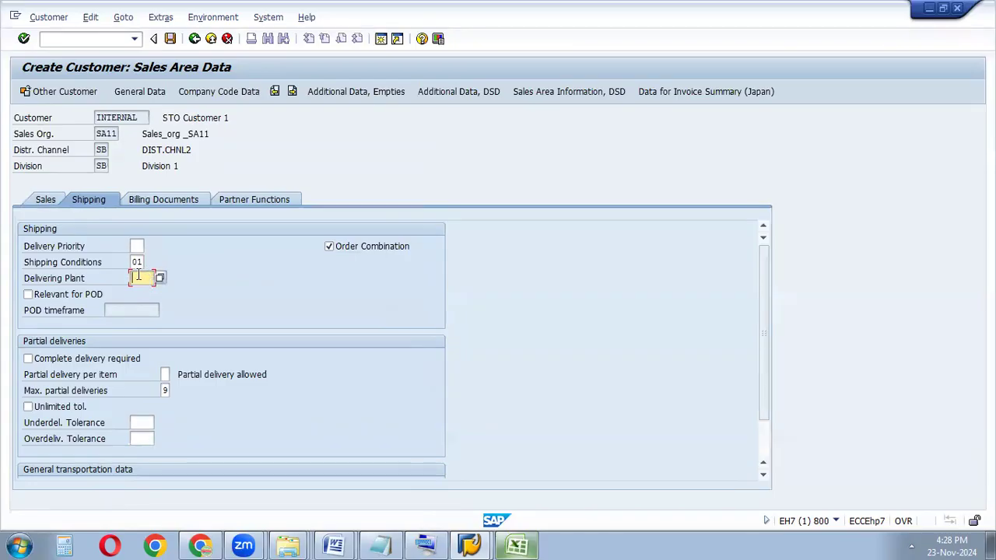
{"action": "left_click", "coordinate": [137, 247]}
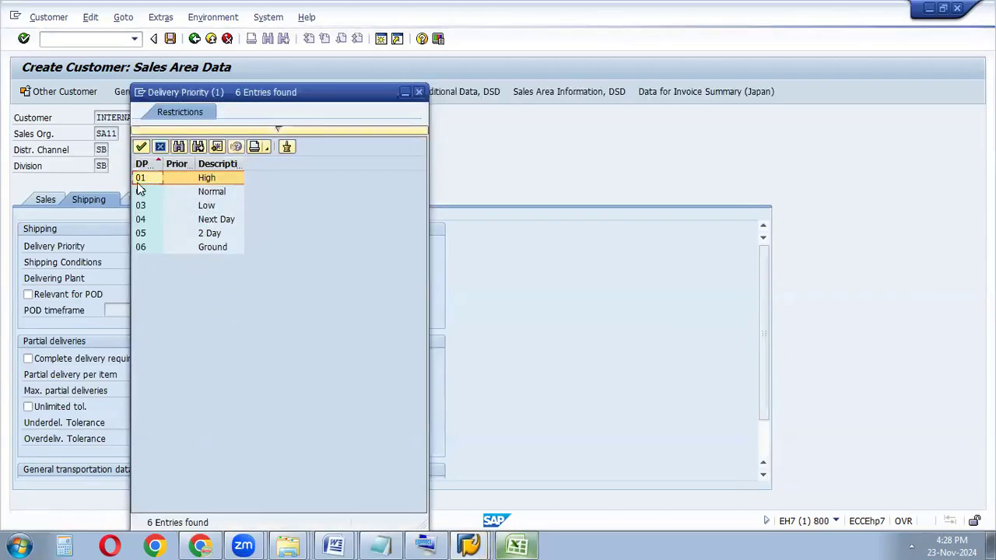
{"action": "double_click", "coordinate": [170, 194]}
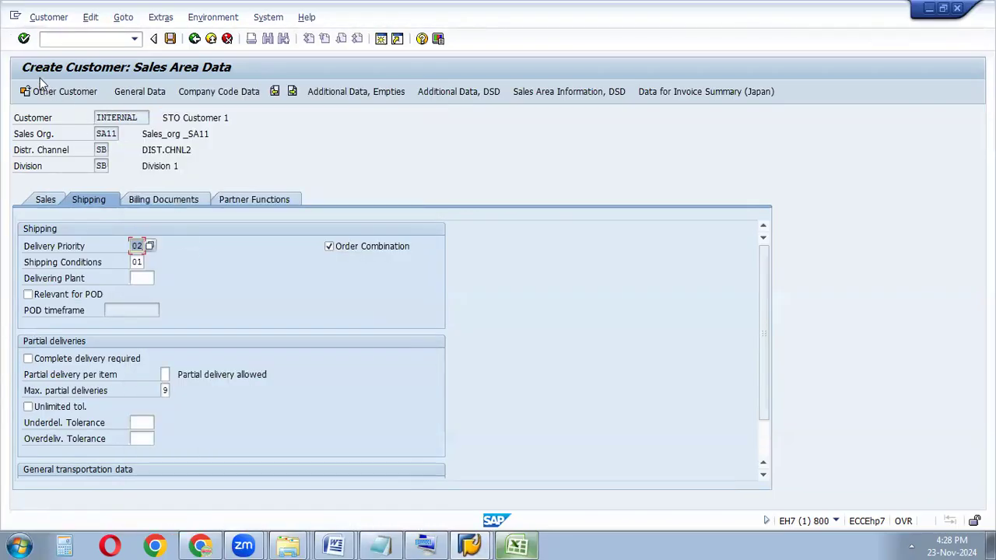
{"action": "left_click", "coordinate": [25, 40]}
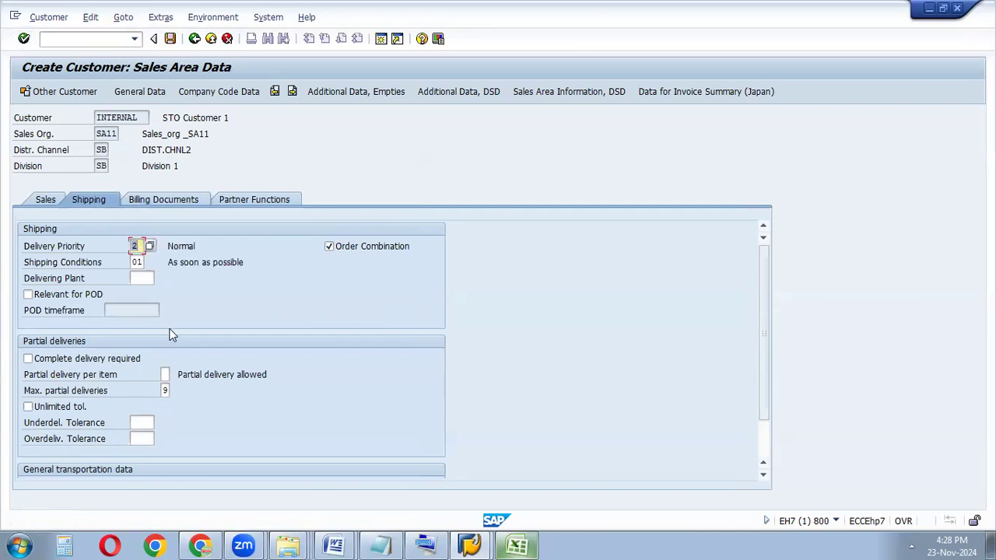
- Return to the customer's general data and save the new customer
{"action": "left_click", "coordinate": [141, 274]}
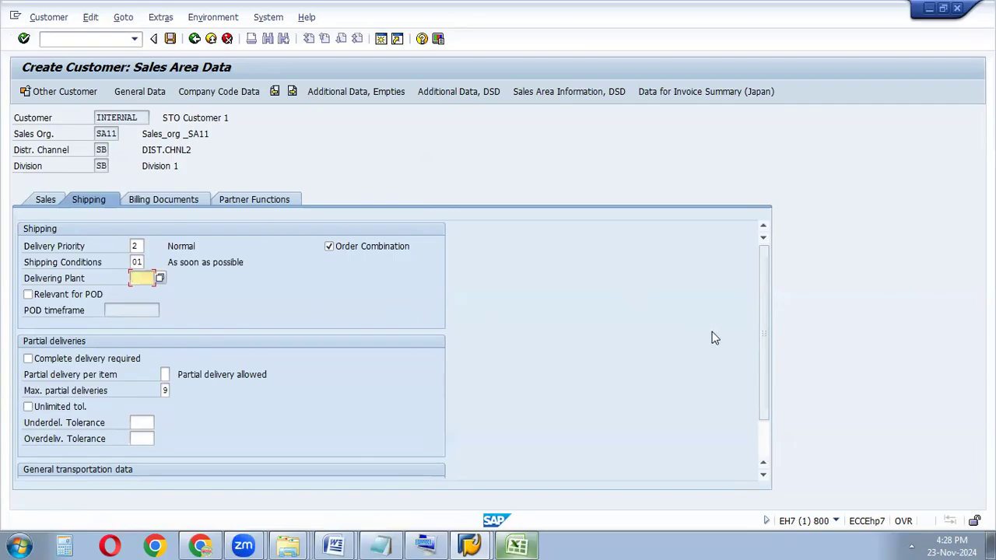
{"action": "left_click", "coordinate": [141, 262]}
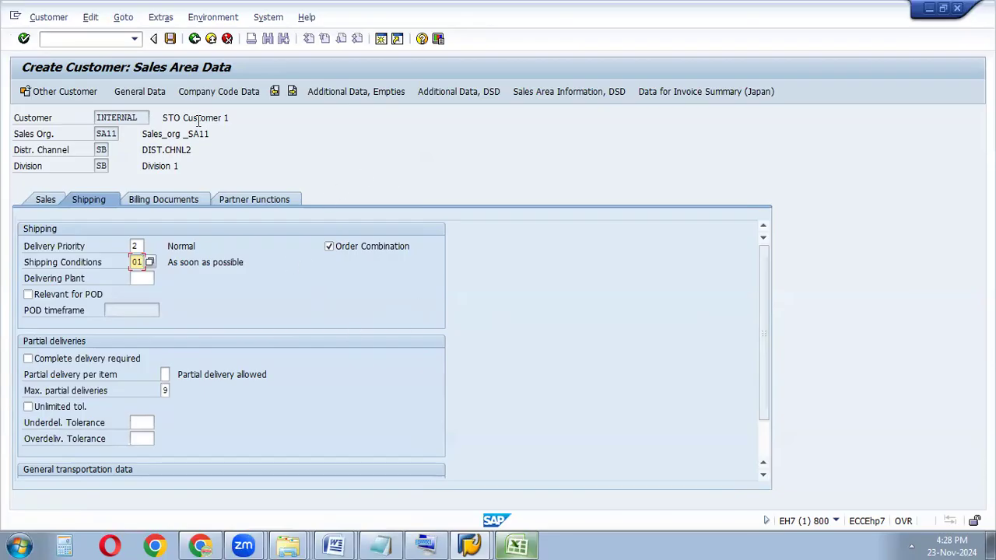
{"action": "left_click", "coordinate": [143, 93]}
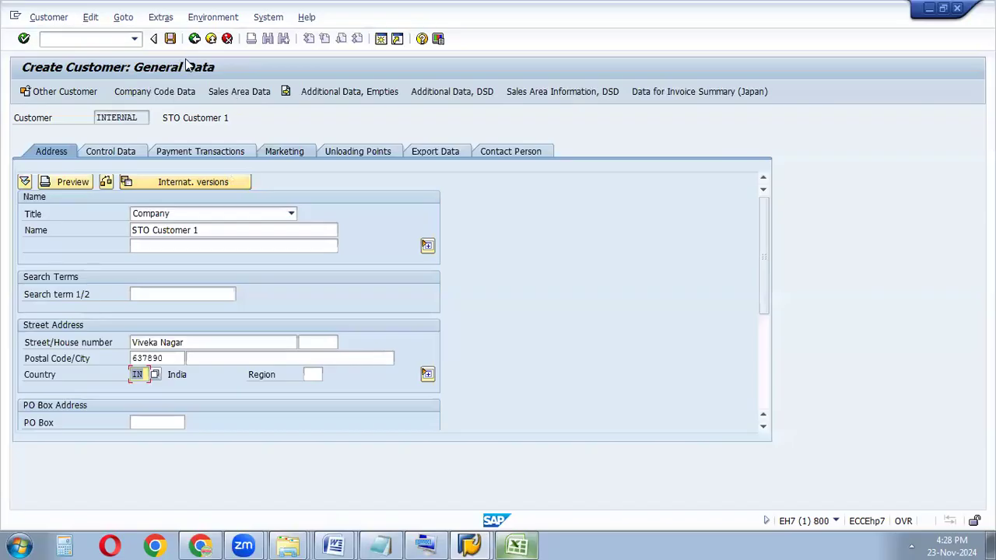
{"action": "left_click", "coordinate": [170, 39]}
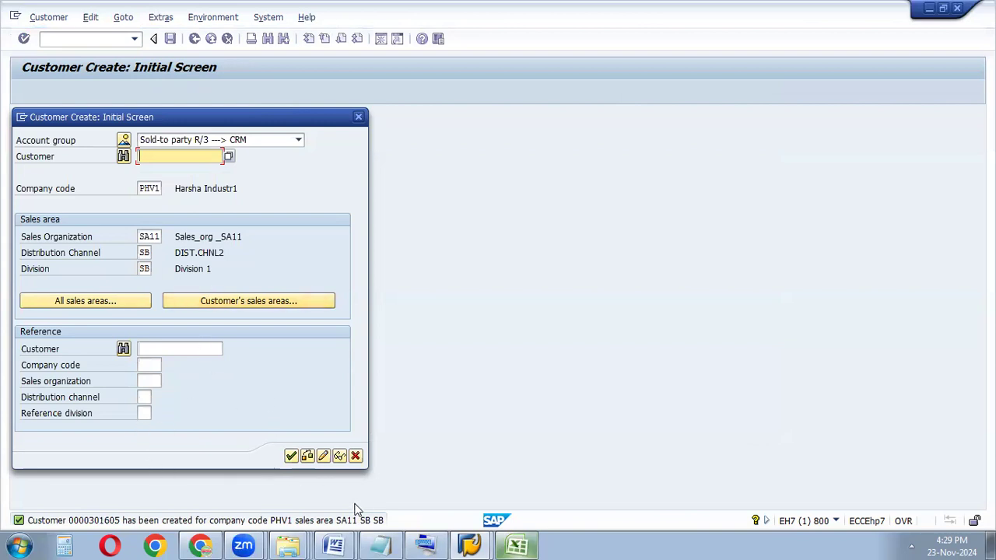
- Record the new customer number on a new line in Notepad and return to the SAP customer creation screen
{"action": "left_click", "coordinate": [381, 545]}
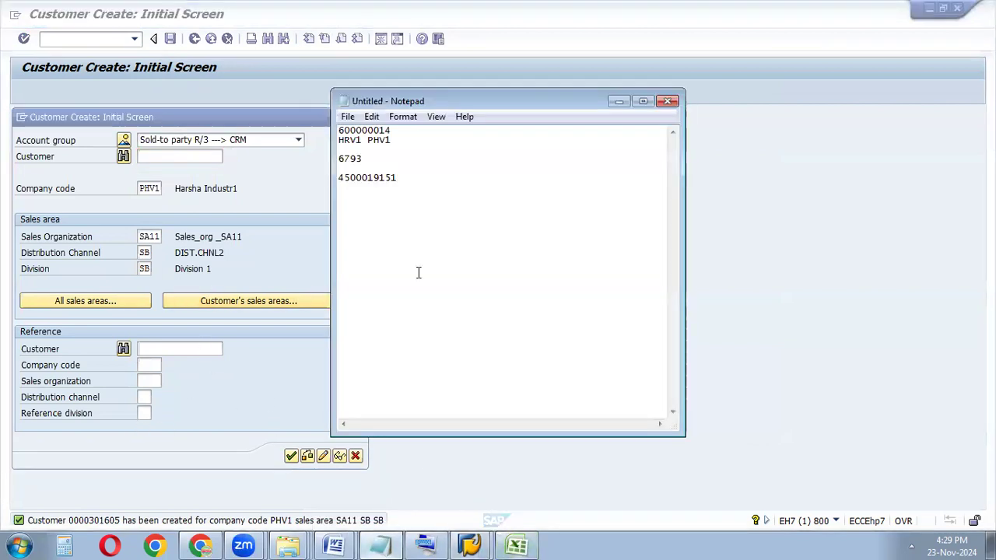
{"action": "left_click", "coordinate": [435, 545]}
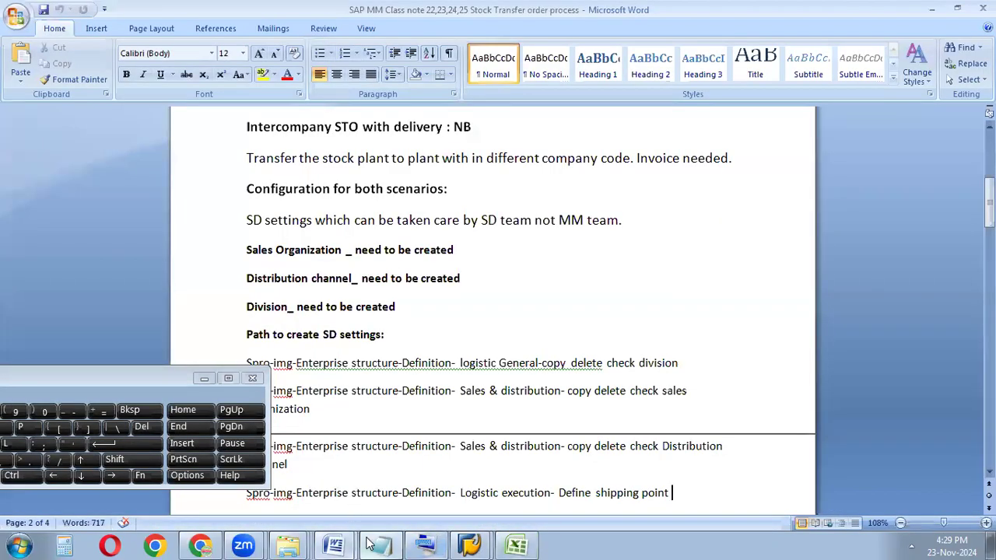
{"action": "left_click", "coordinate": [370, 543]}
{"action": "left_click", "coordinate": [132, 443]}
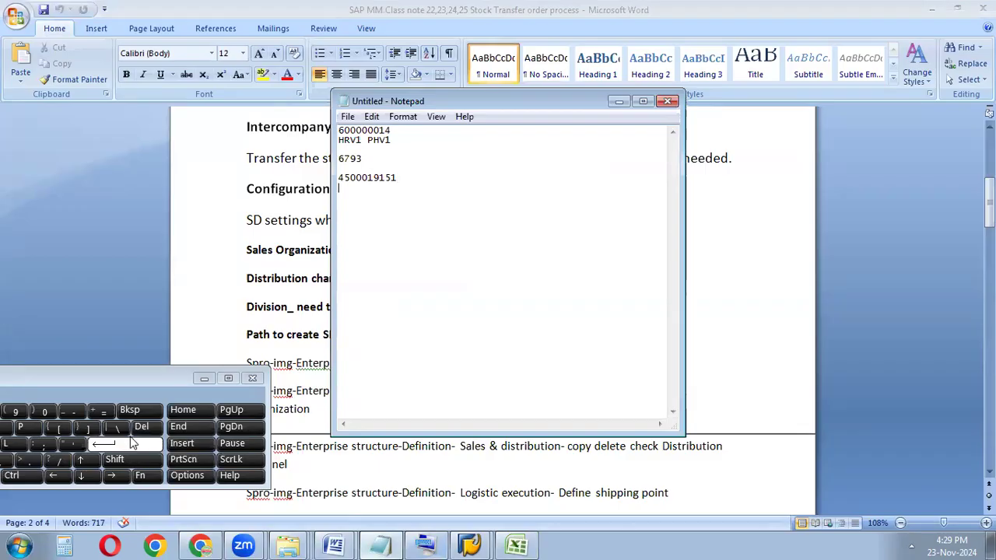
{"action": "type", "text": "301605"}
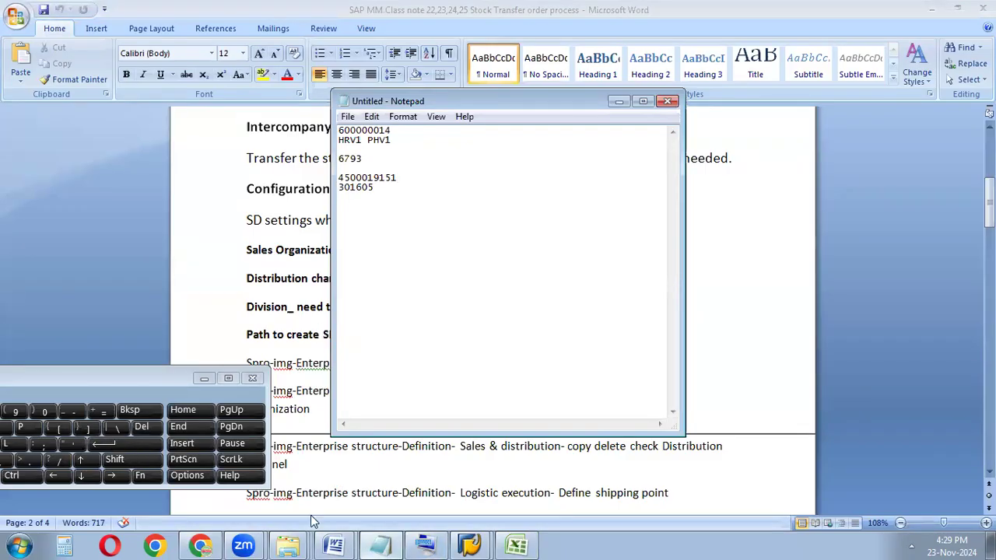
{"action": "left_click", "coordinate": [459, 545]}
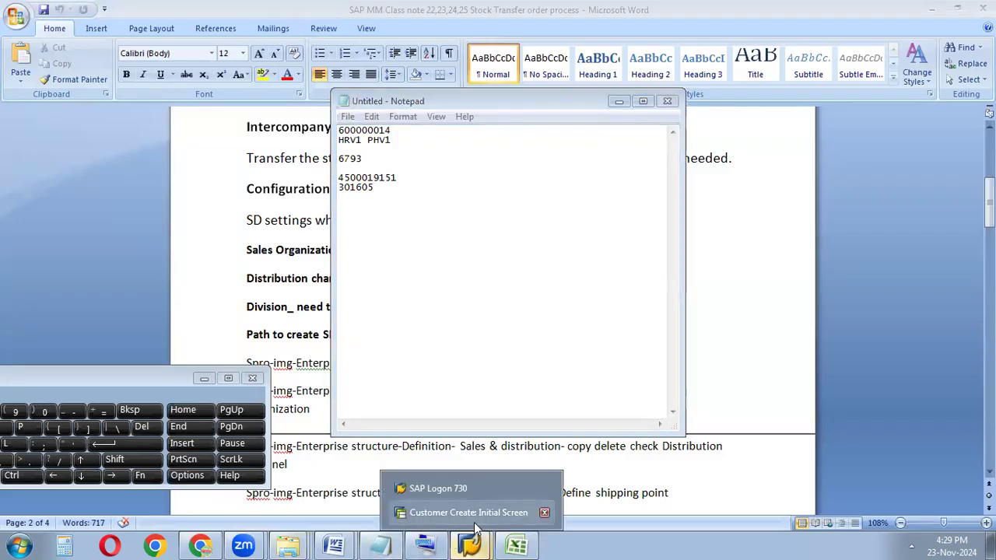
{"action": "left_click", "coordinate": [468, 513]}
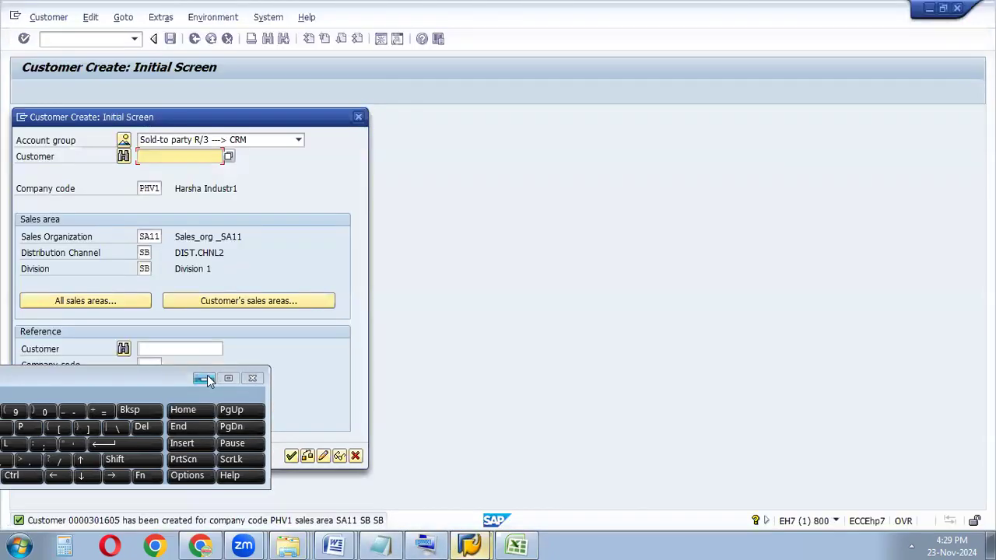
{"action": "left_click", "coordinate": [208, 380]}
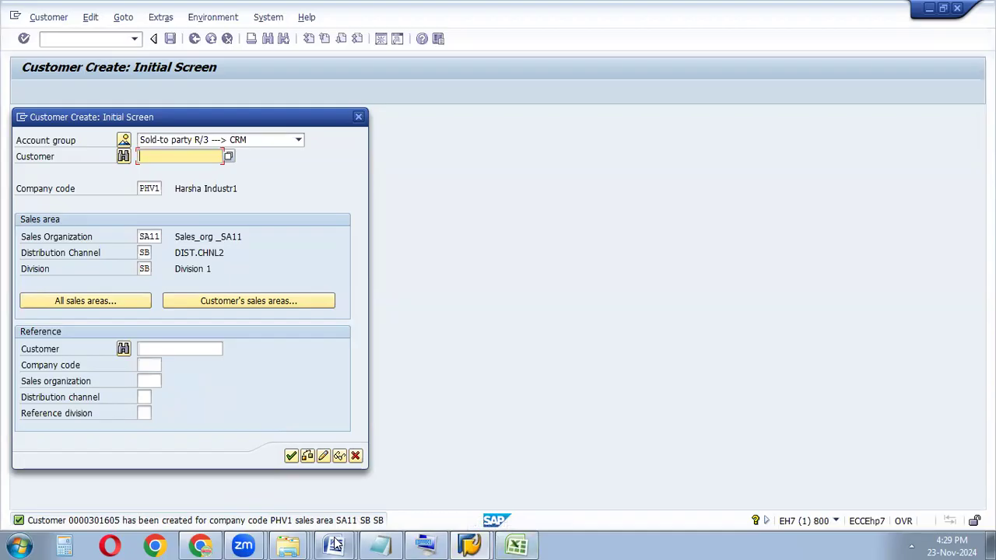
- Copy material number 600000014 from the Notepad notes and minimize Notepad
{"action": "left_click", "coordinate": [380, 545]}
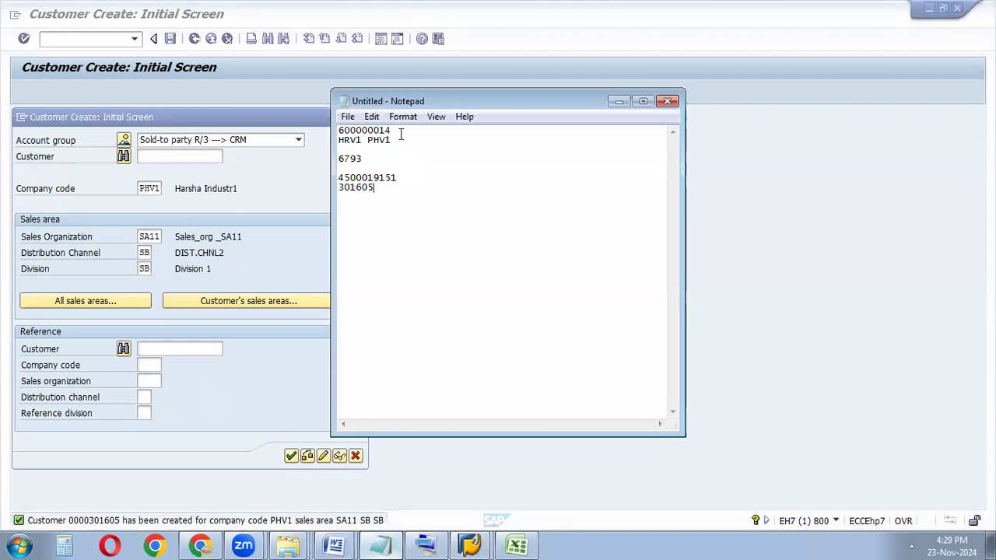
{"action": "left_click_drag", "start_coordinate": [395, 130], "coordinate": [330, 129]}
{"action": "key", "text": "ctrl+c"}
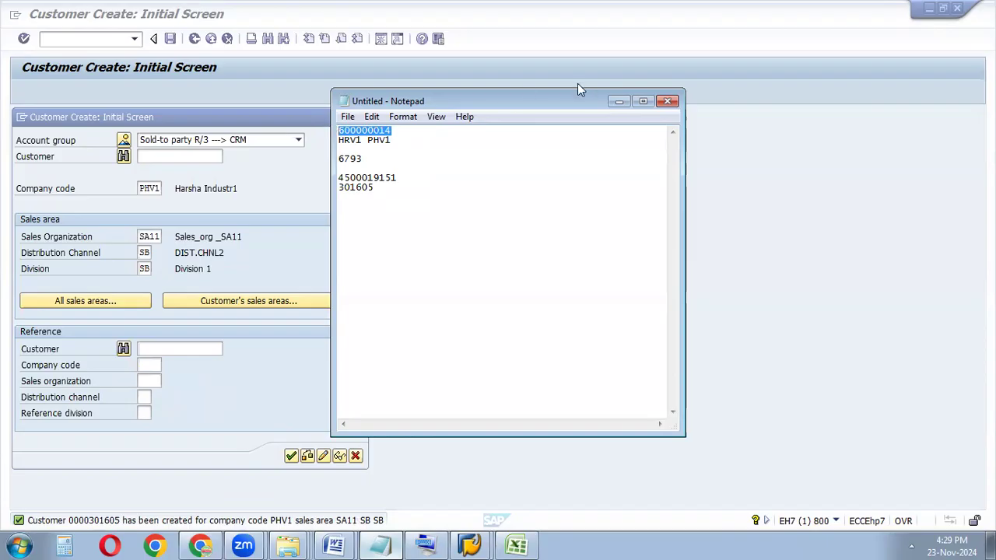
{"action": "left_click", "coordinate": [619, 105]}
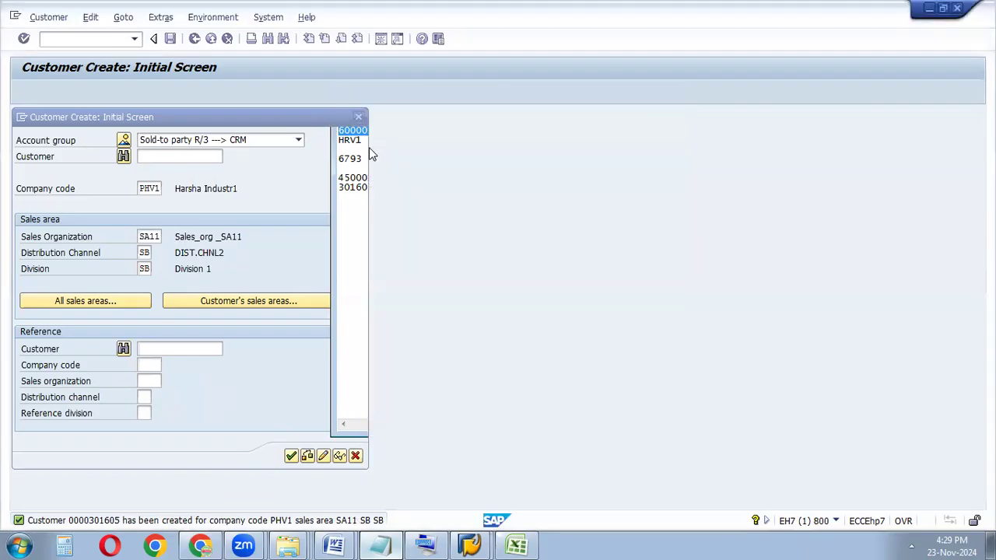
- Leave customer creation and list the entries of table MARC with transaction SE16N
{"action": "left_click", "coordinate": [359, 117]}
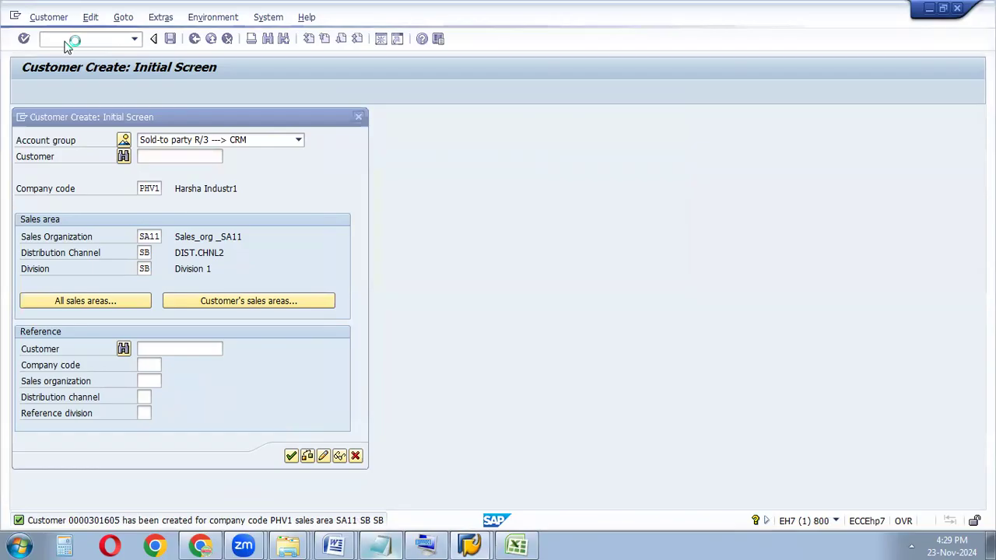
{"action": "type", "text": "/NSE16N"}
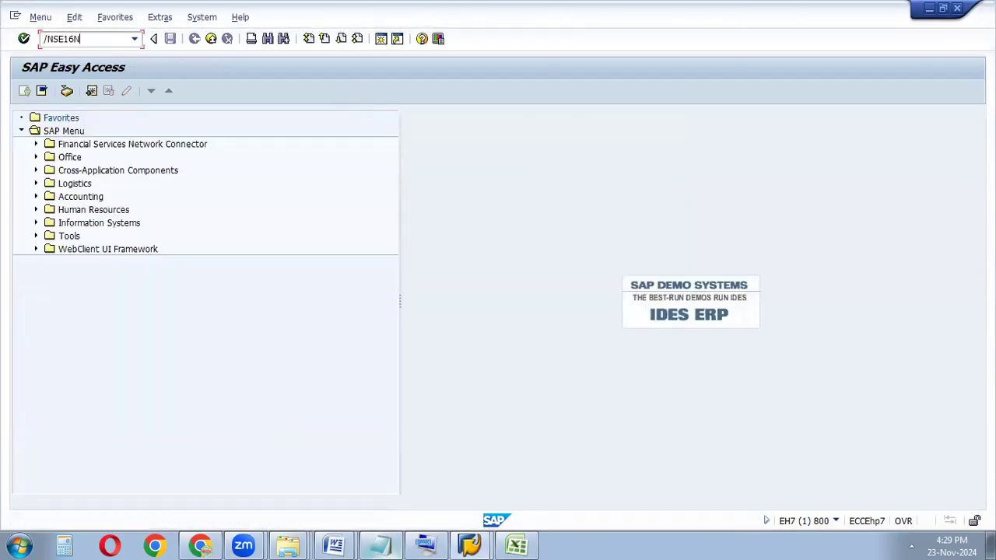
{"action": "left_click", "coordinate": [23, 38]}
{"action": "type", "text": "MA"}
{"action": "left_click", "coordinate": [177, 140]}
{"action": "left_click", "coordinate": [26, 93]}
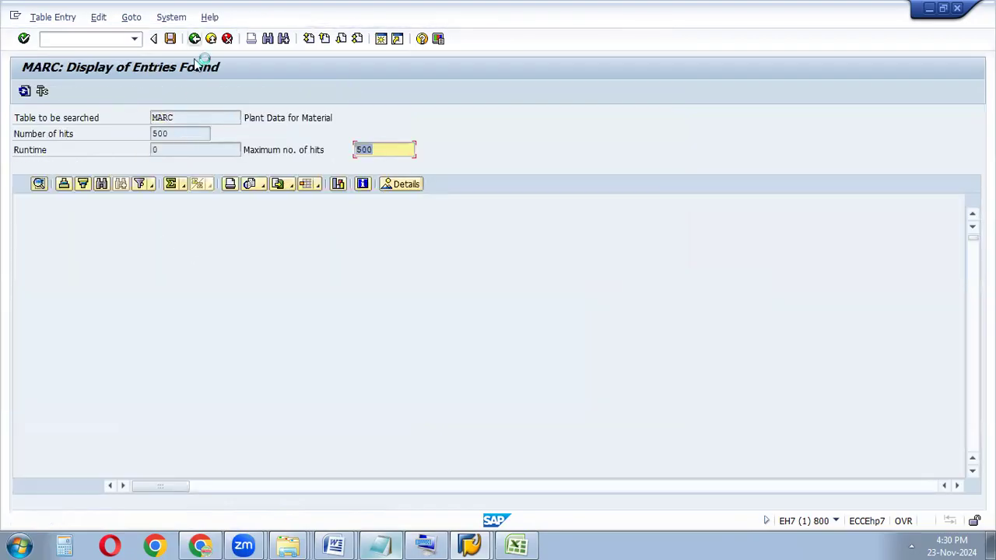
- Restrict the MARC entries to material 600000014 and check which plants the material is maintained in
{"action": "key", "text": "F3"}
{"action": "left_click", "coordinate": [152, 247]}
{"action": "key", "text": "ctrl+v"}
{"action": "left_click", "coordinate": [24, 92]}
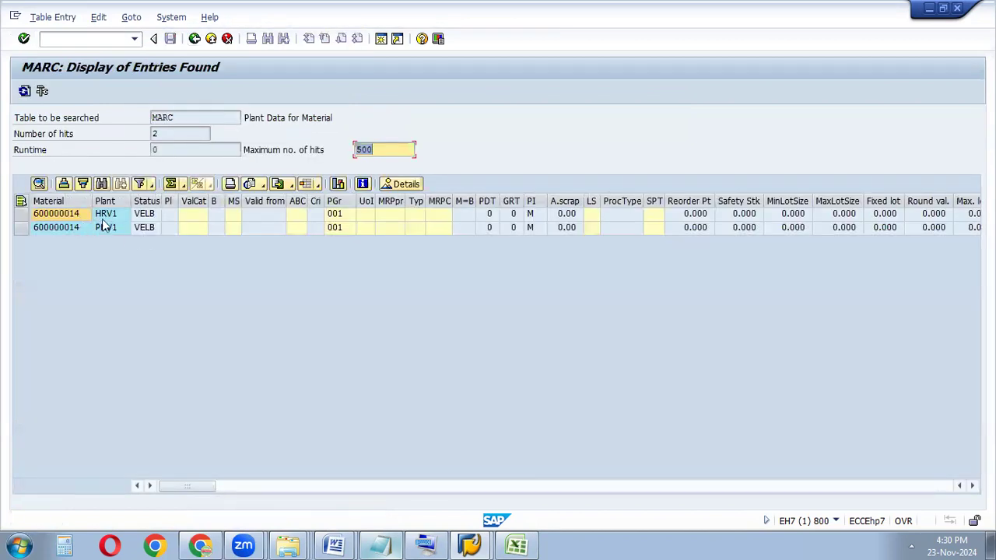
{"action": "left_click", "coordinate": [107, 214]}
{"action": "left_click", "coordinate": [113, 229]}
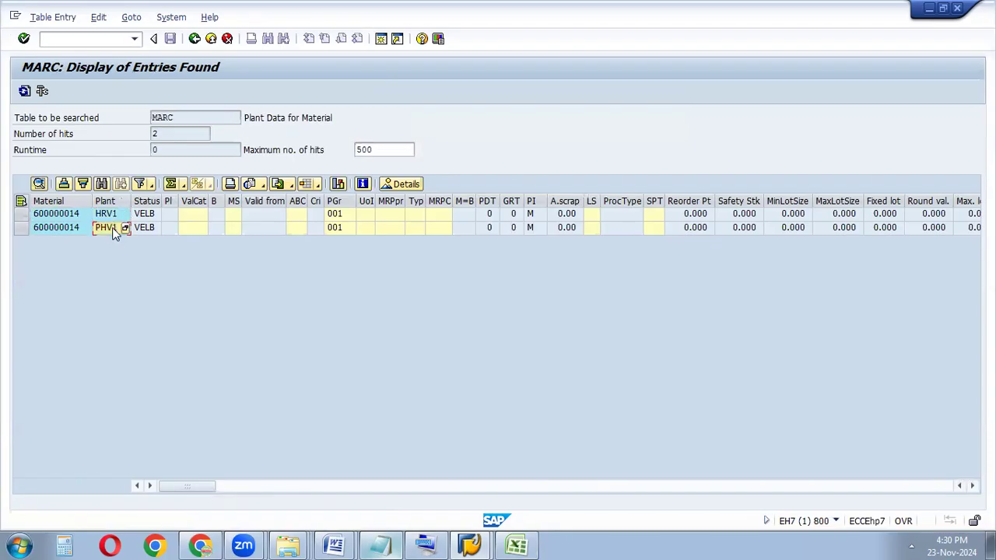
{"action": "left_click", "coordinate": [63, 216]}
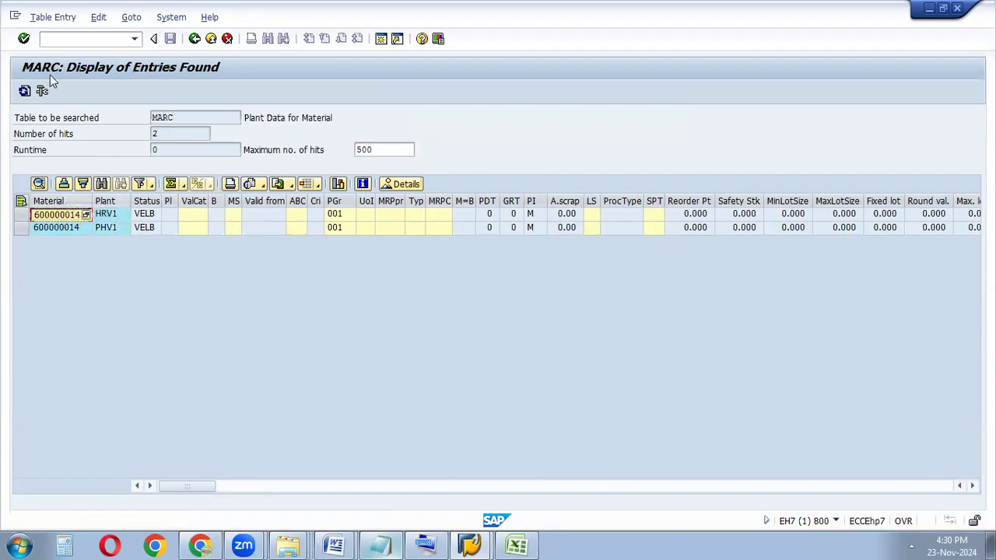
- Start transaction MM03 for material 600000014 and open its view selection
{"action": "left_click", "coordinate": [67, 44]}
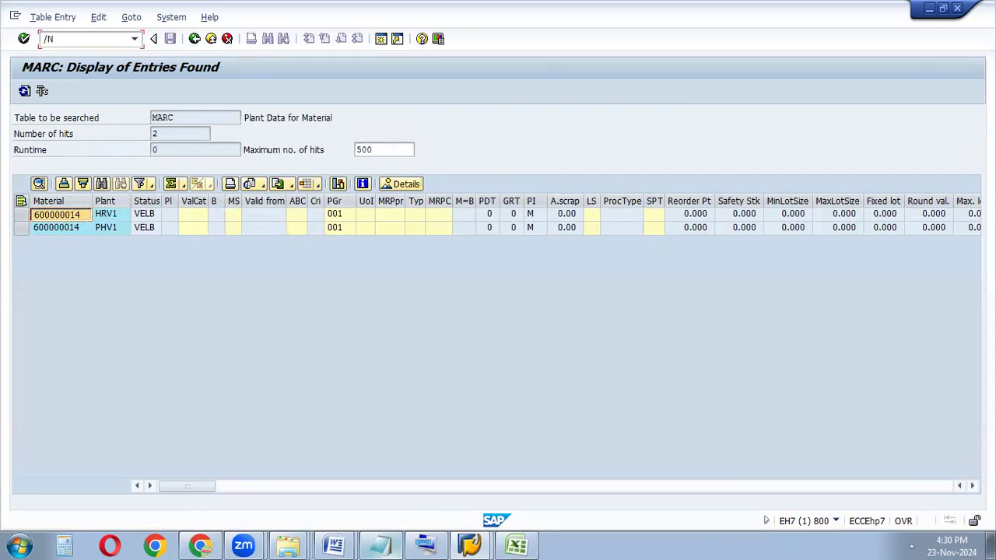
{"action": "type", "text": "/NMM03"}
{"action": "left_click", "coordinate": [23, 38]}
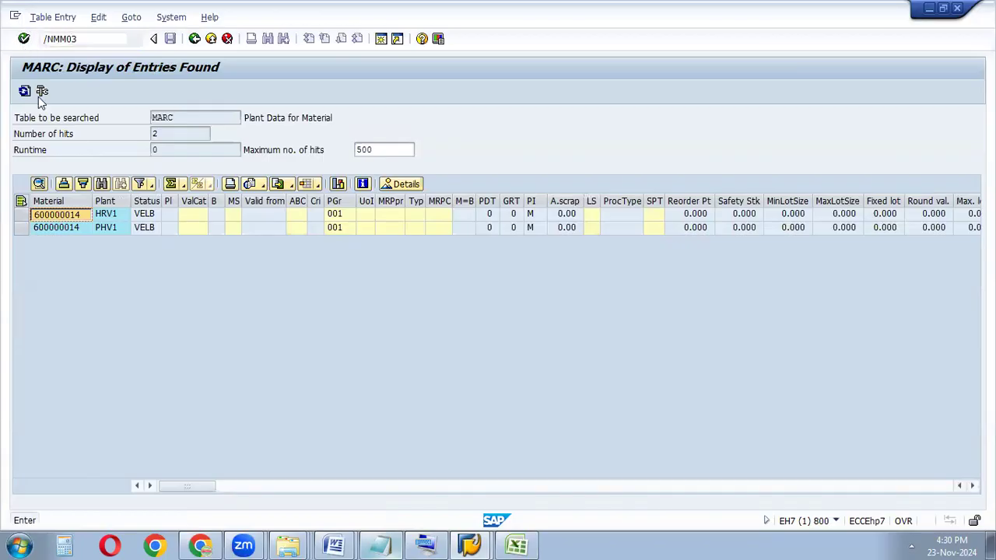
{"action": "key", "text": "ctrl+v"}
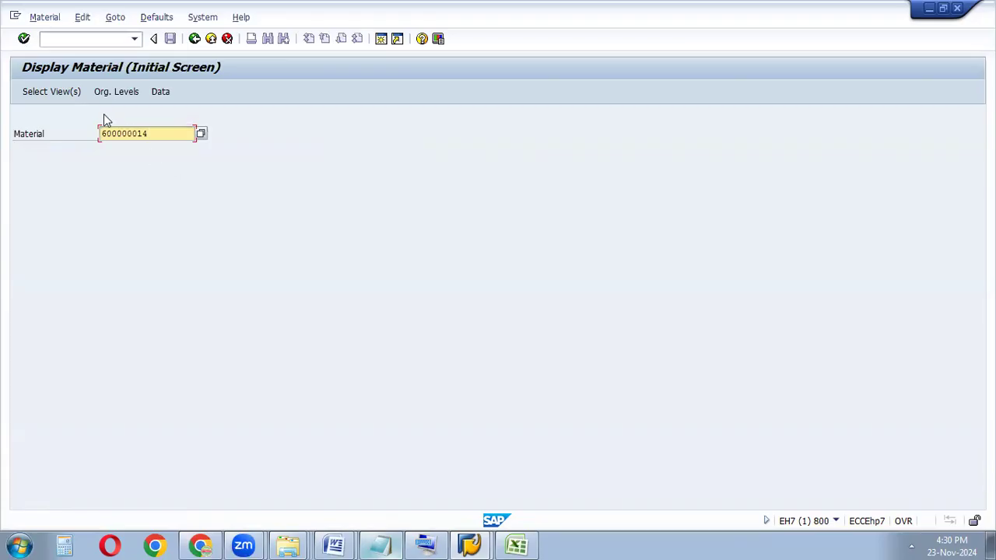
{"action": "left_click", "coordinate": [66, 93]}
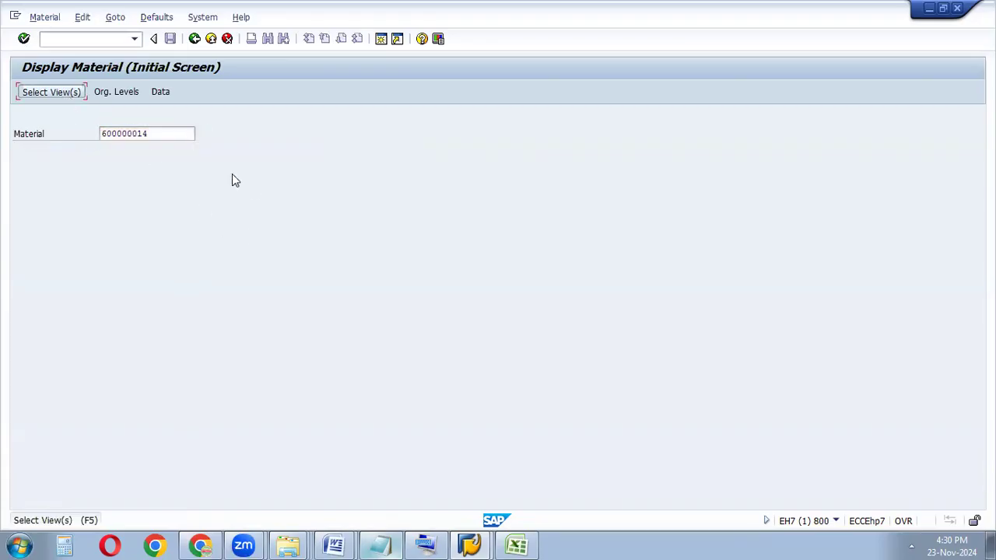
- Review the maintained views of material 600000014, mark Sales Org. Data 1, Sales Org. Data 2 and Sales: General/Plant Data, and close the selection
{"action": "left_click", "coordinate": [64, 91]}
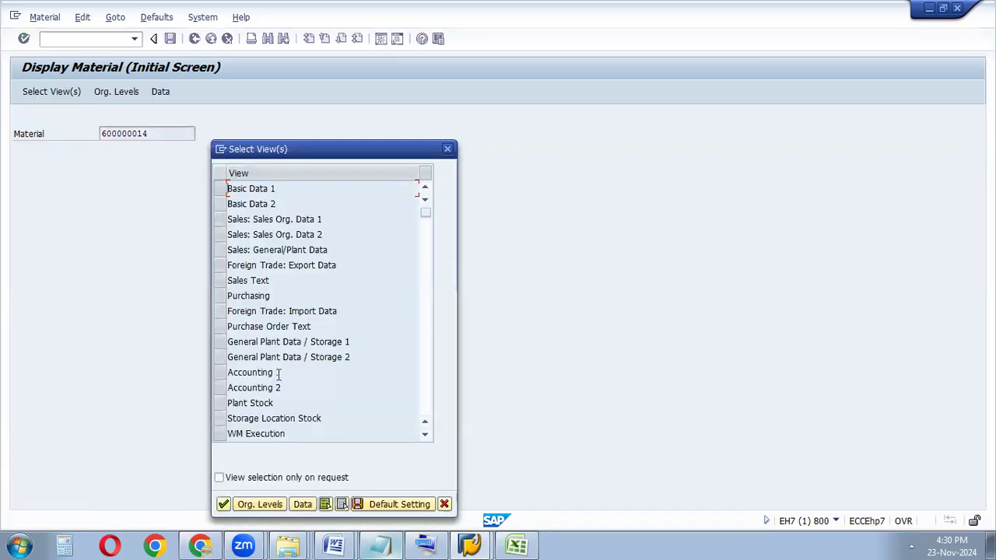
{"action": "left_click", "coordinate": [421, 321]}
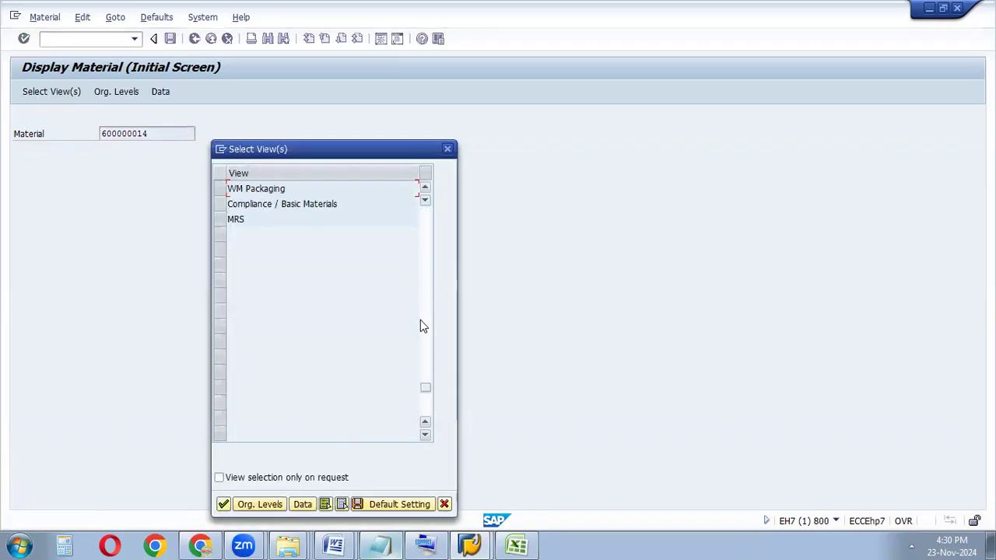
{"action": "left_click", "coordinate": [424, 258]}
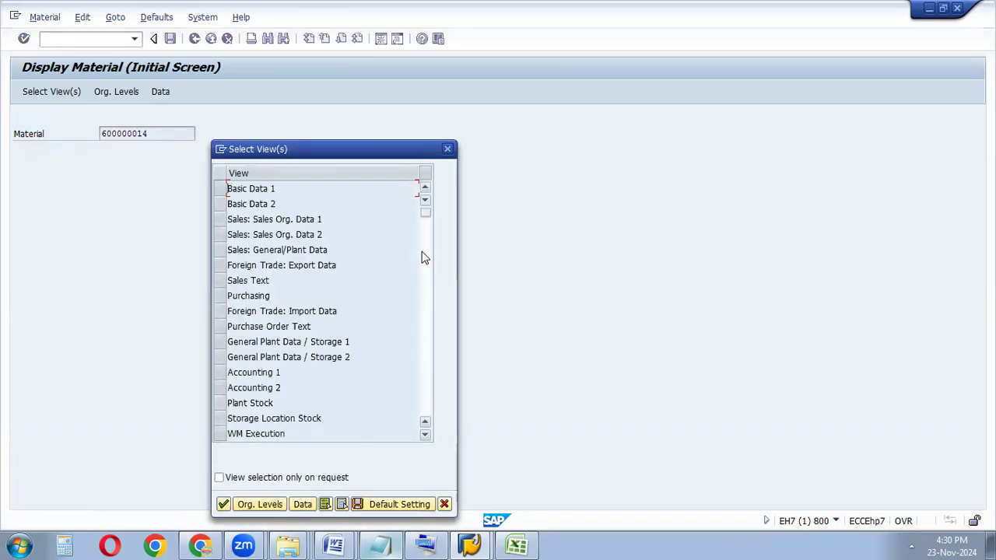
{"action": "left_click", "coordinate": [221, 219]}
{"action": "left_click", "coordinate": [221, 235]}
{"action": "left_click", "coordinate": [221, 250]}
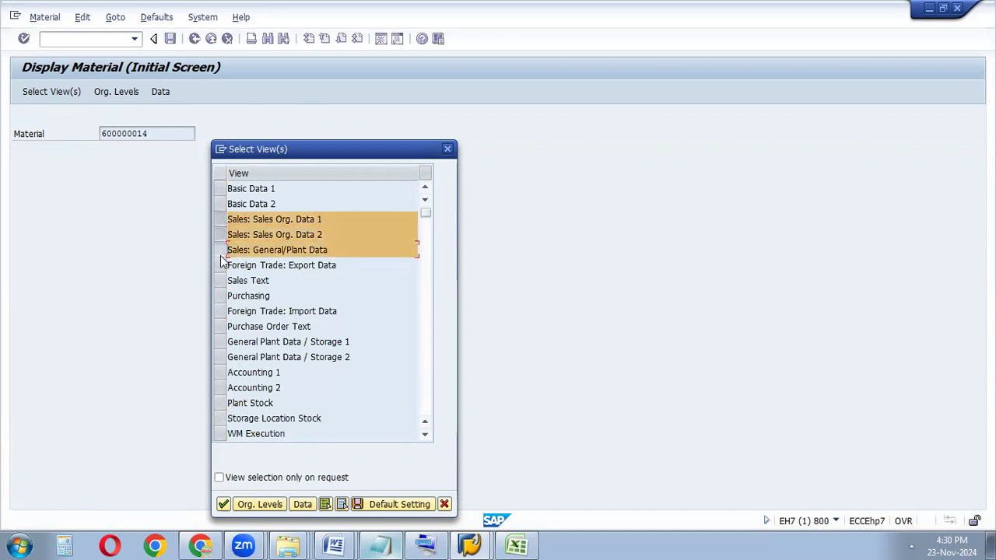
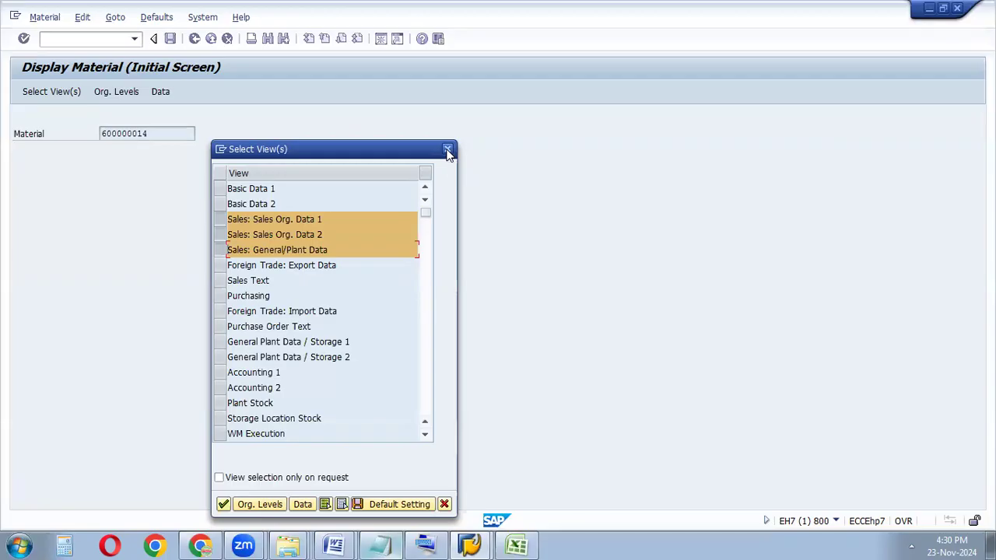
{"action": "left_click", "coordinate": [448, 150]}
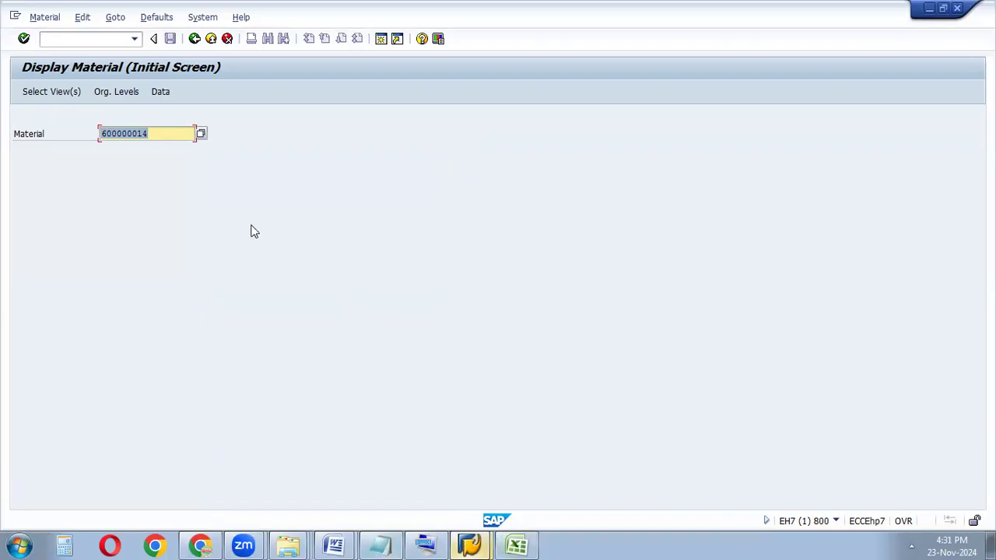
{"action": "left_click", "coordinate": [70, 41]}
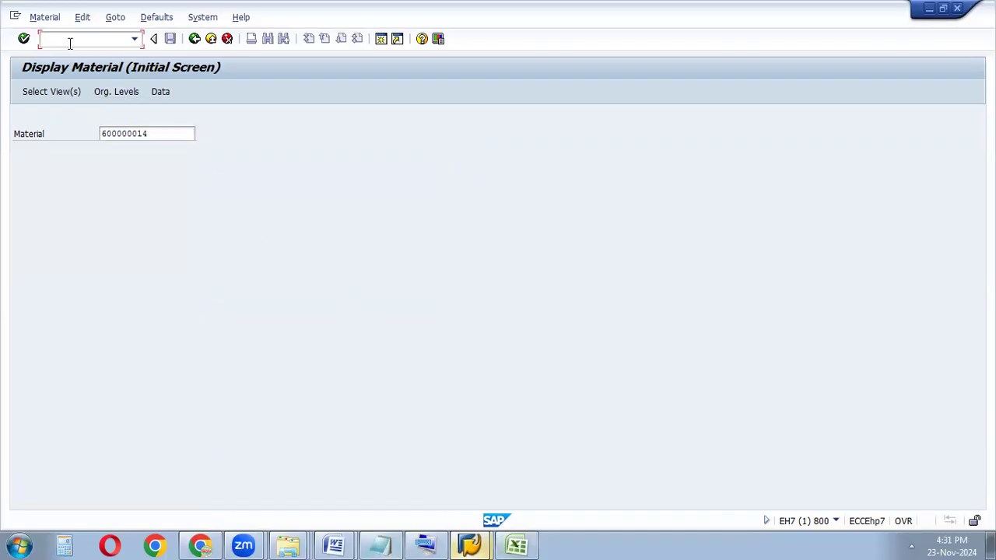
{"action": "type", "text": "/NMM01"}
{"action": "left_click", "coordinate": [23, 39]}
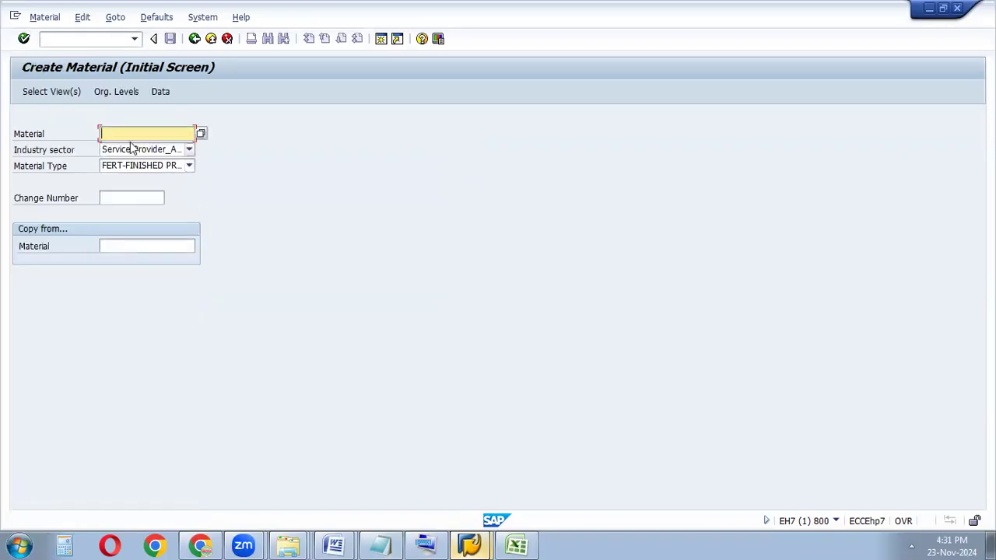
{"action": "type", "text": "600000014"}
{"action": "left_click", "coordinate": [189, 166]}
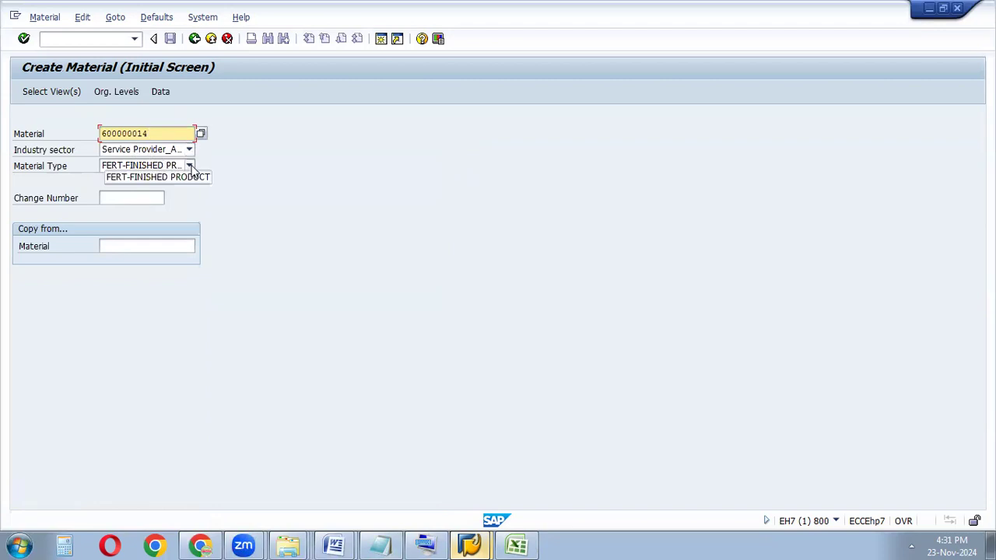
{"action": "scroll", "coordinate": [117, 233], "scroll_direction": "down", "scroll_amount": 5}
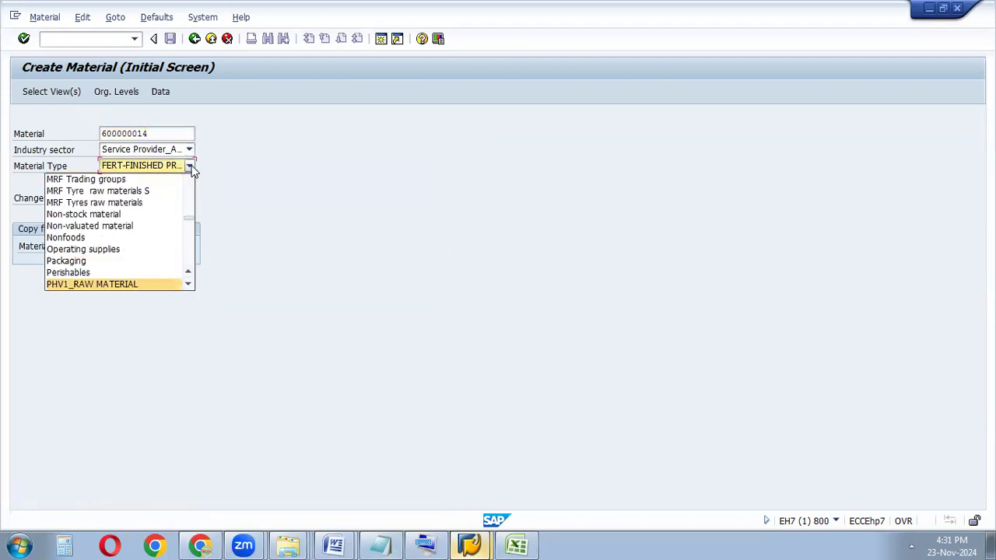
{"action": "left_click", "coordinate": [113, 285]}
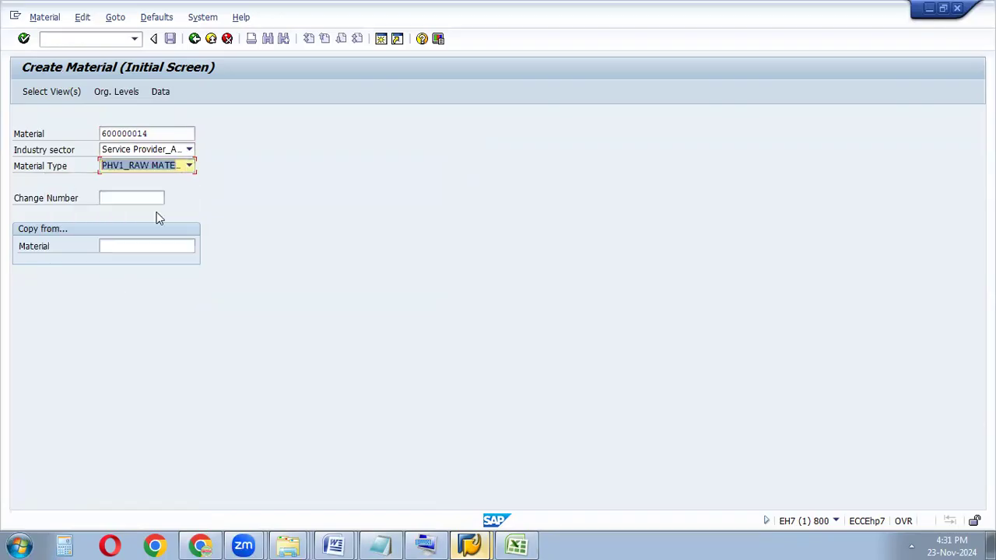
{"action": "left_click", "coordinate": [189, 150]}
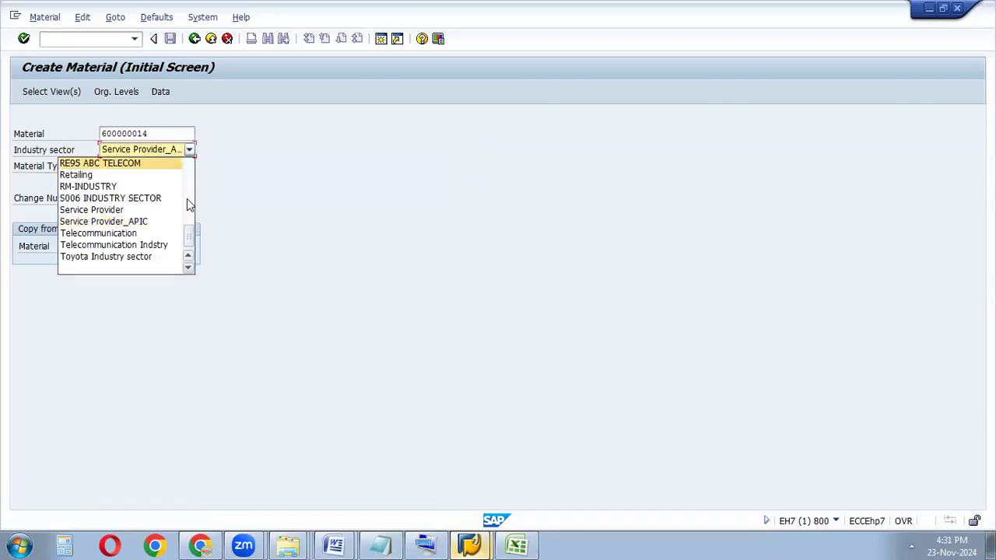
{"action": "scroll", "coordinate": [187, 198], "scroll_direction": "up", "scroll_amount": 3}
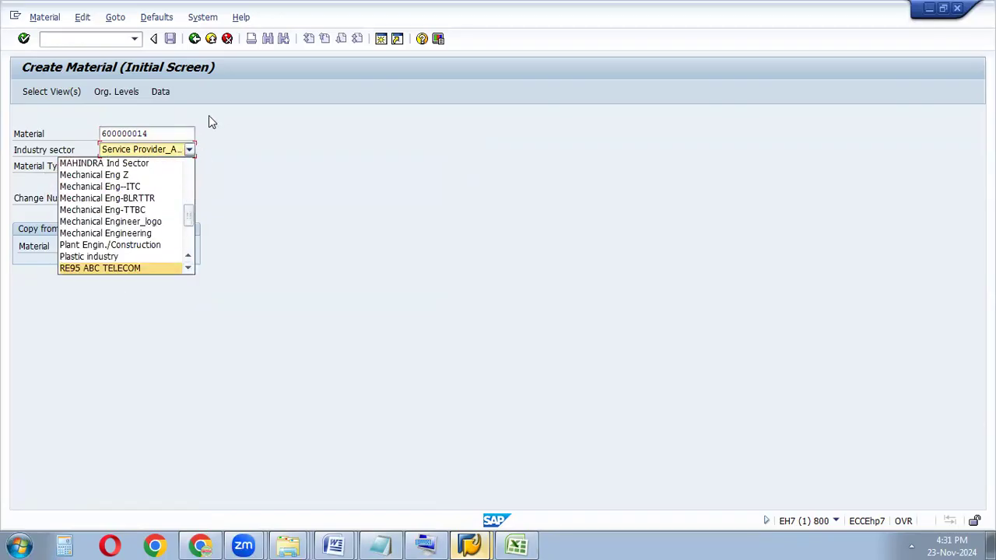
- Start transaction MM01 afresh and enter material 600000014, taking over its industry sector and material type from the master record
{"action": "left_click", "coordinate": [58, 38]}
{"action": "type", "text": "/NMM"}
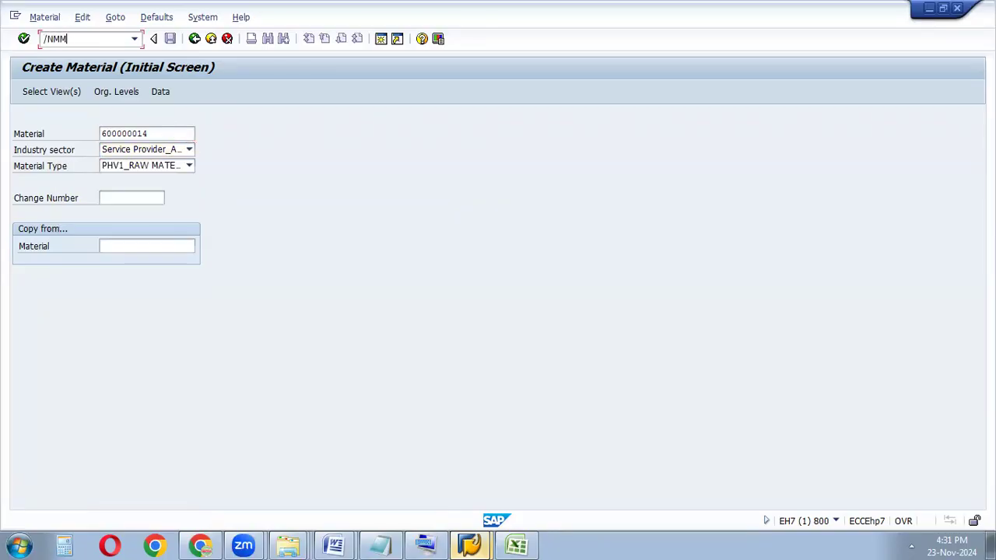
{"action": "type", "text": "01"}
{"action": "left_click", "coordinate": [23, 38]}
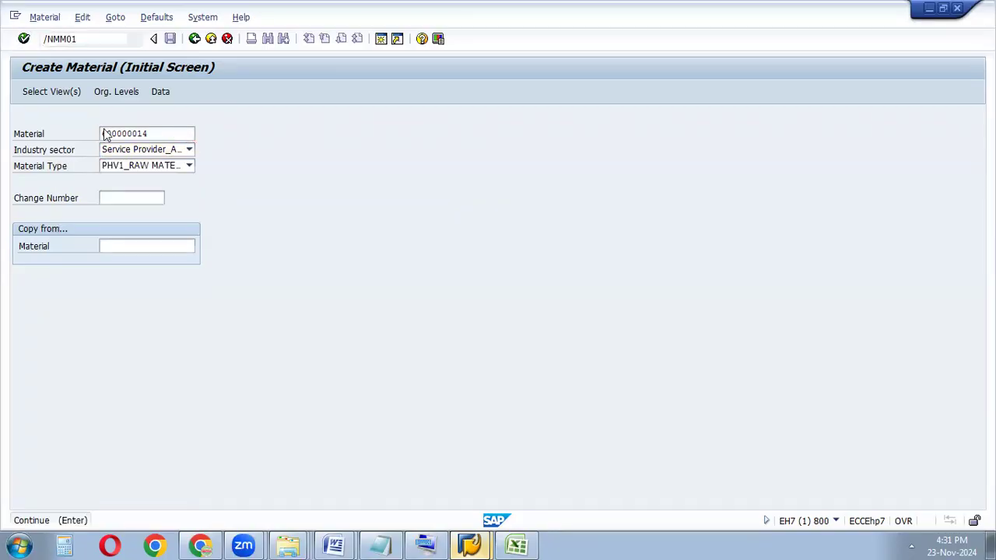
{"action": "type", "text": "600006014"}
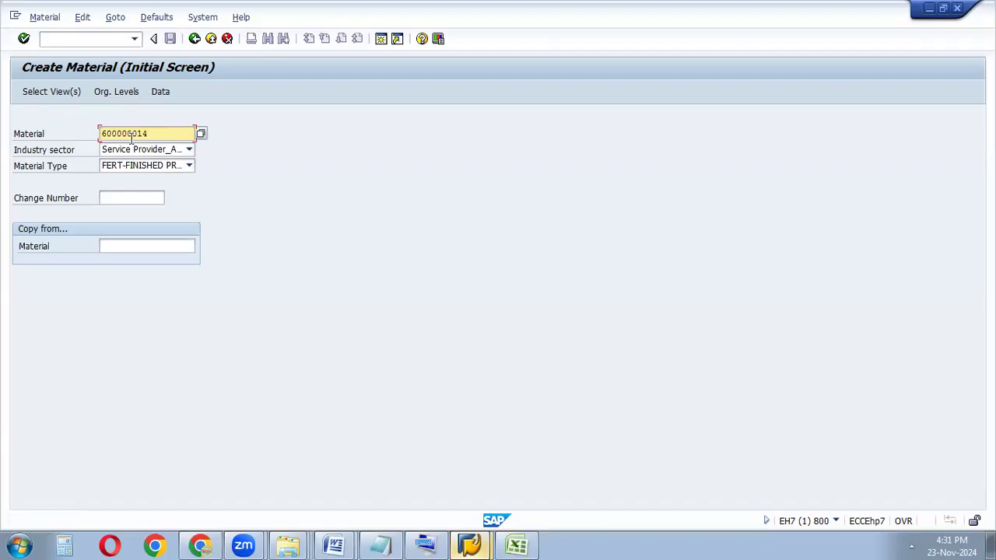
{"action": "left_click", "coordinate": [23, 39]}
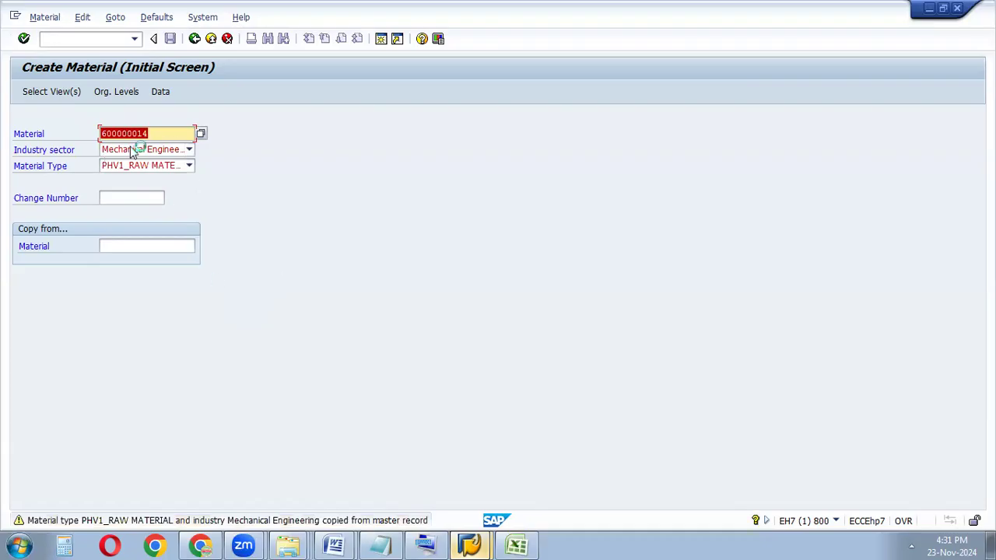
- Select the views Sales: Sales Org. Data 1, Sales: Sales Org. Data 2 and Sales: General/Plant Data for the material extension
{"action": "left_click", "coordinate": [55, 93]}
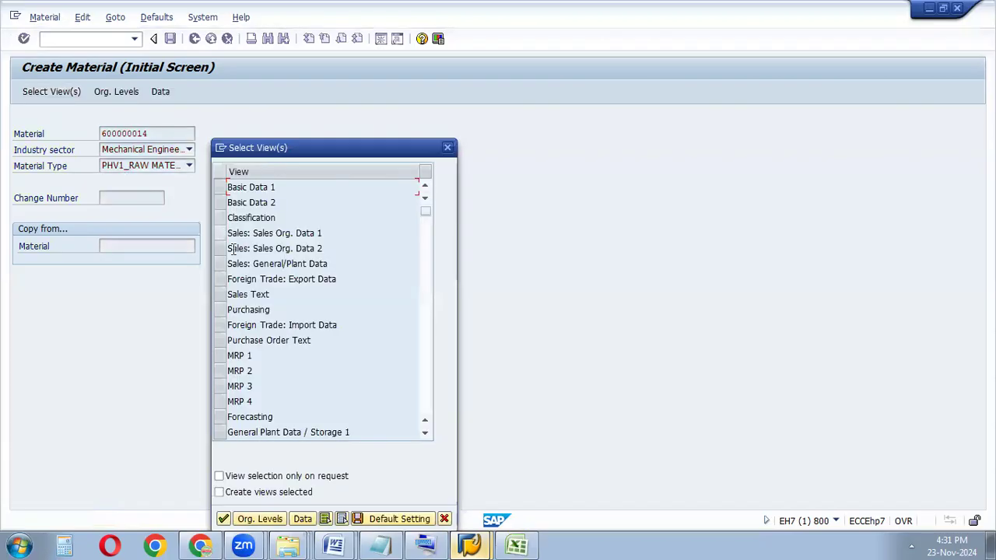
{"action": "left_click", "coordinate": [220, 233]}
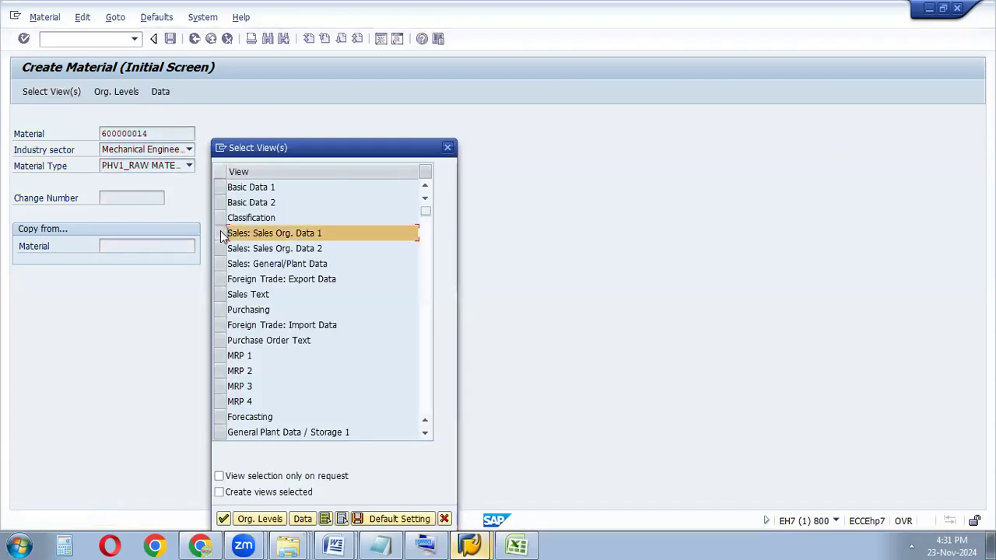
{"action": "left_click", "coordinate": [220, 249]}
{"action": "left_click", "coordinate": [220, 264]}
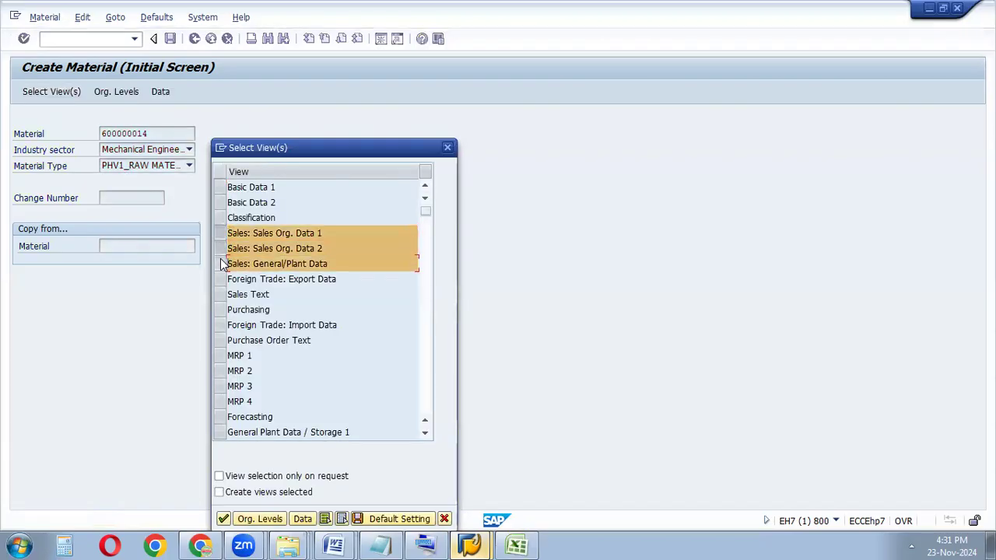
{"action": "left_click", "coordinate": [224, 519]}
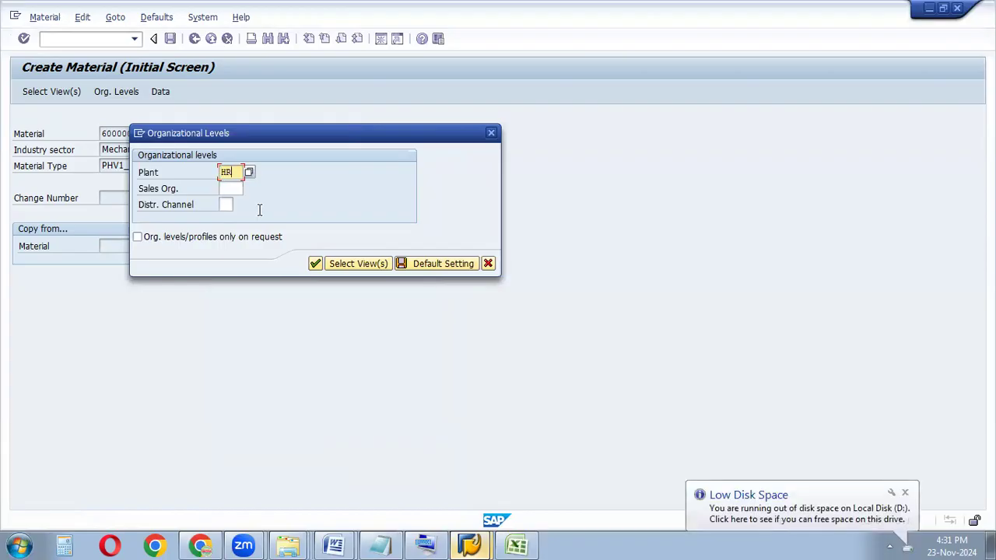
- Set the organizational levels to plant HRV1, sales organization SA11 and distribution channel SB
{"action": "key", "text": "Tab"}
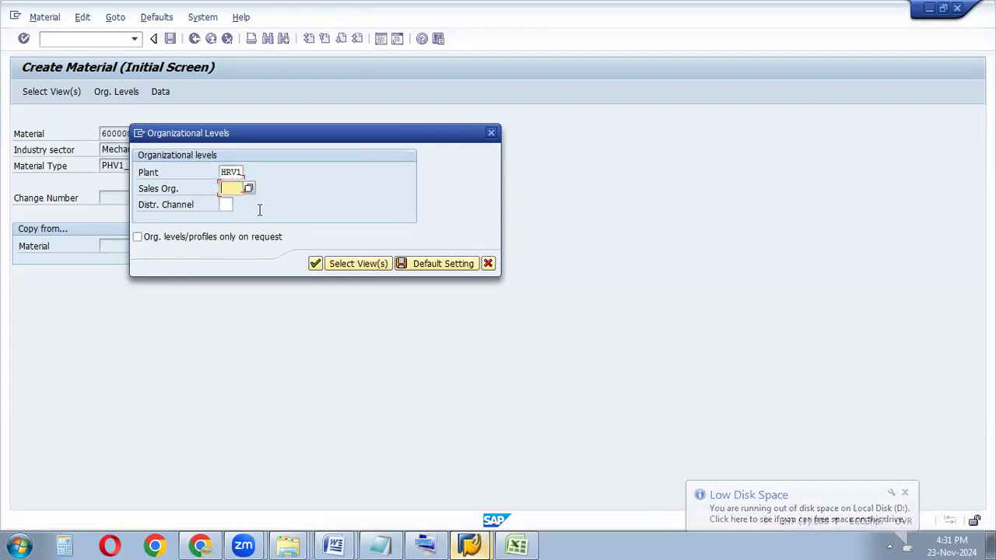
{"action": "type", "text": "SA11"}
{"action": "key", "text": "Tab"}
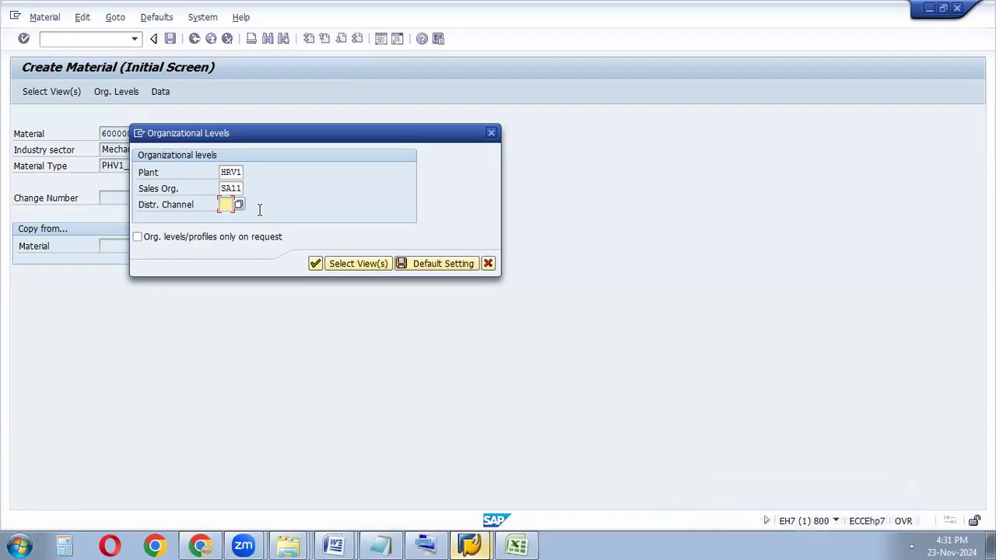
{"action": "type", "text": "SB"}
{"action": "left_click", "coordinate": [316, 264]}
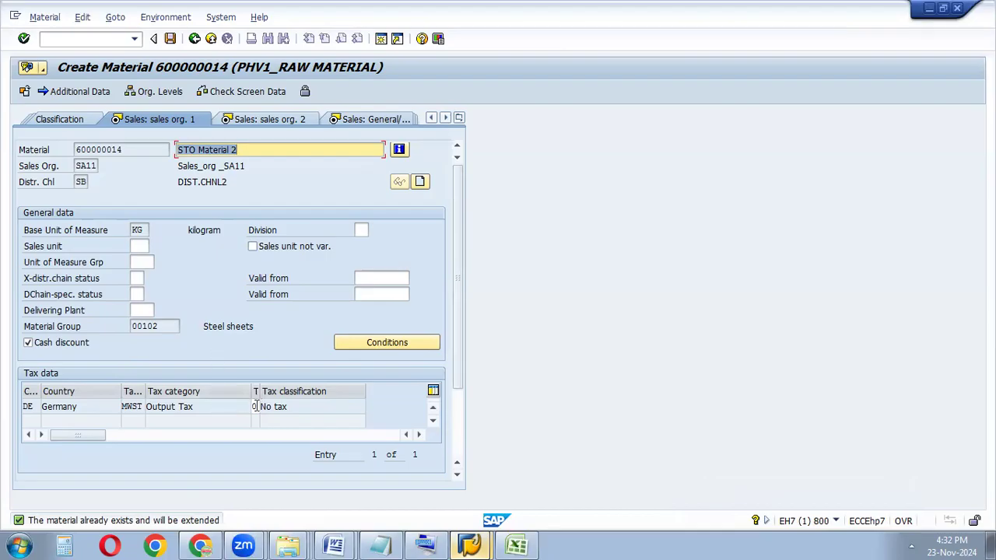
- Set the tax classification for the German output tax MWST to 0 (No tax) in the first sales organization view
{"action": "left_click", "coordinate": [256, 406]}
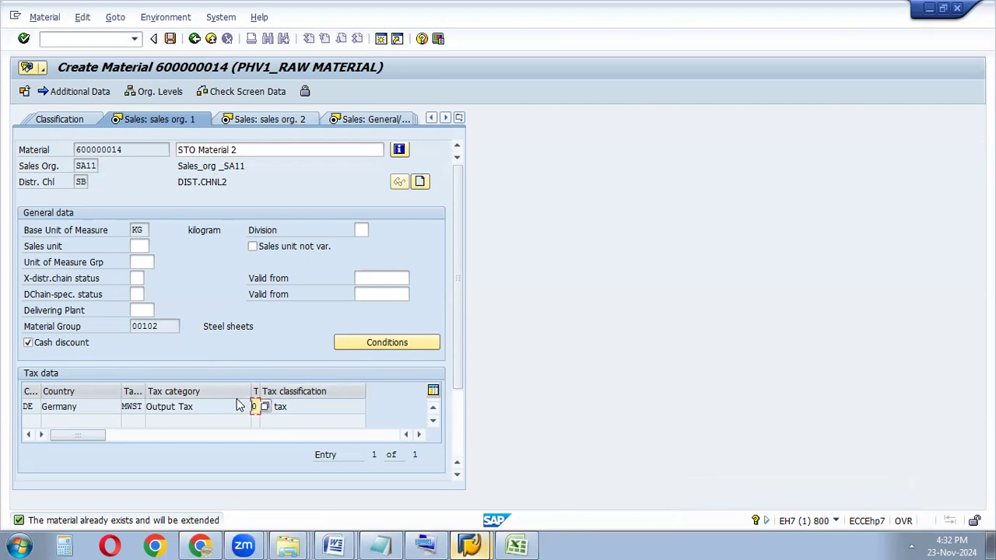
{"action": "left_click", "coordinate": [265, 407]}
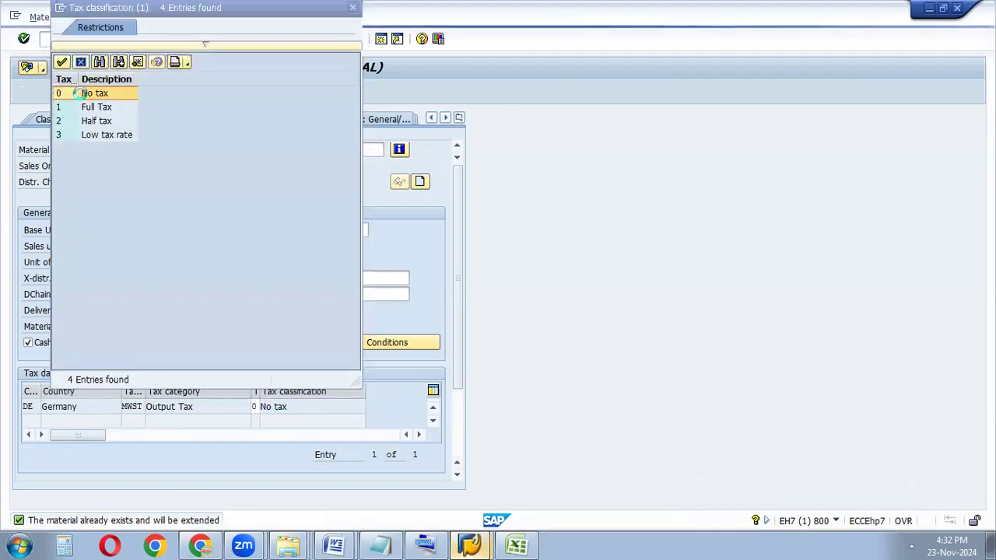
{"action": "left_click", "coordinate": [89, 93]}
{"action": "left_click", "coordinate": [89, 93]}
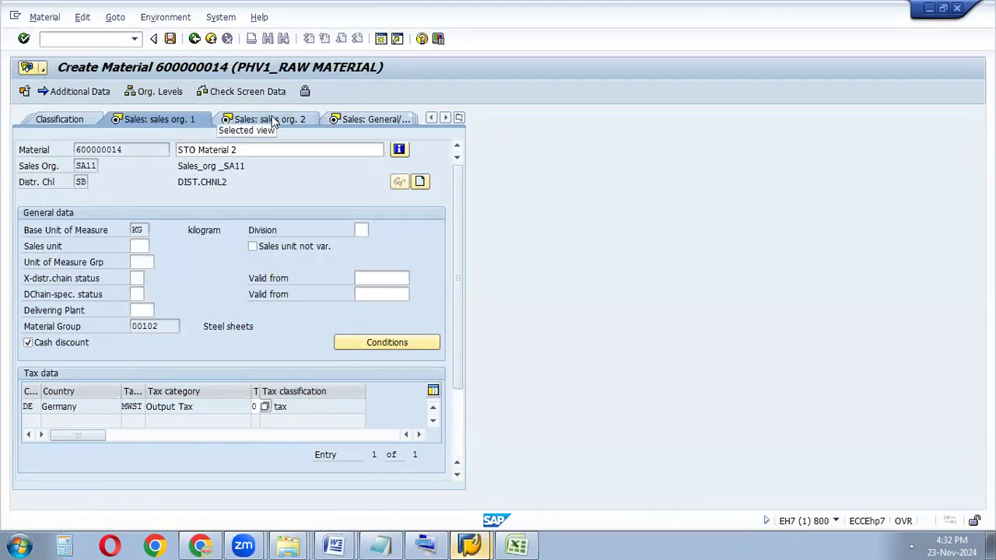
- Set the item category group to NORM in the second sales organization view
{"action": "left_click", "coordinate": [271, 121]}
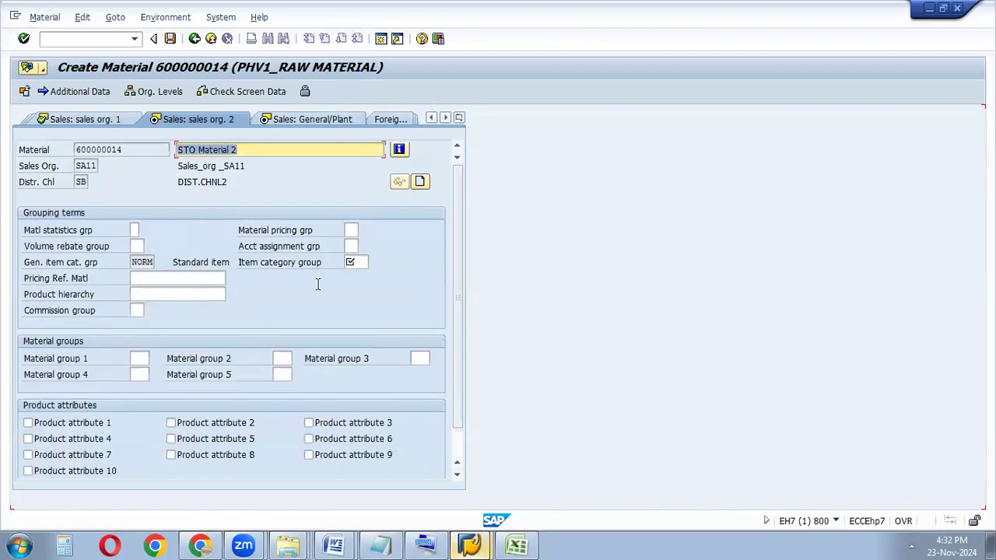
{"action": "left_click", "coordinate": [364, 263]}
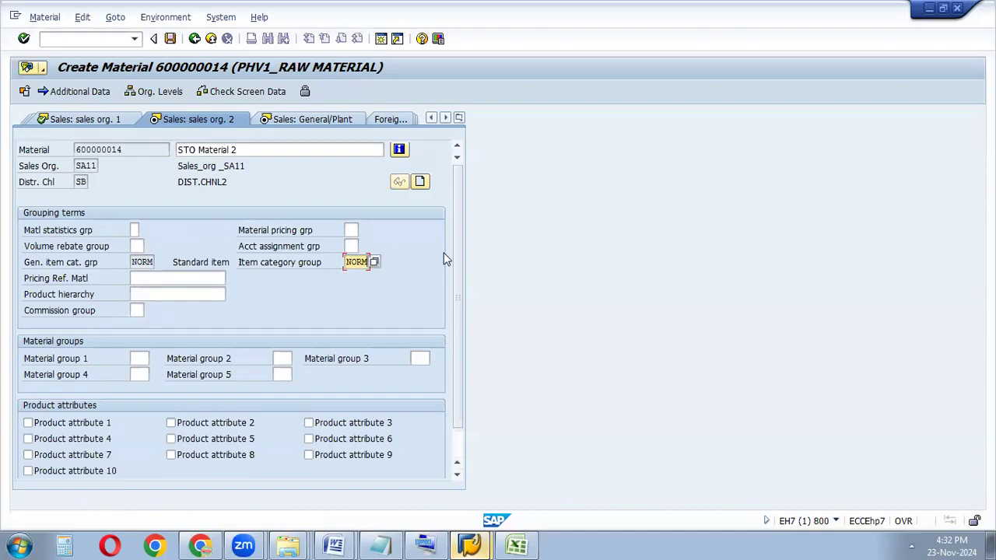
{"action": "scroll", "coordinate": [459, 286], "scroll_direction": "down", "scroll_amount": 2}
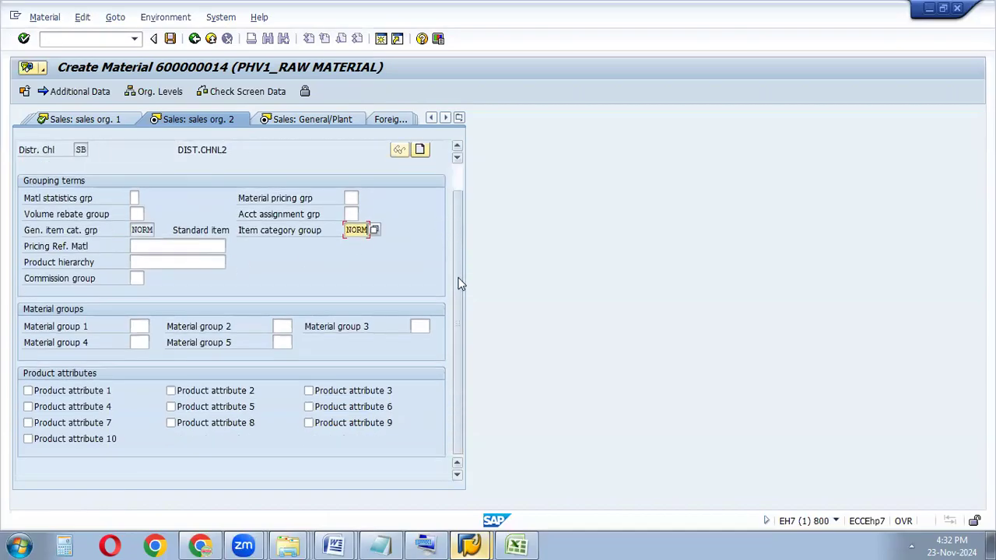
{"action": "scroll", "coordinate": [459, 284], "scroll_direction": "up", "scroll_amount": 2}
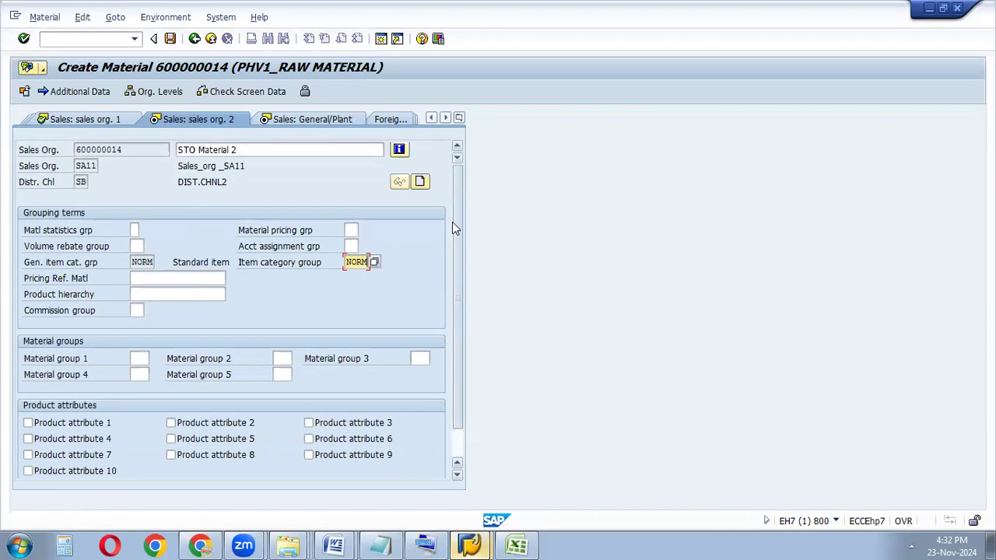
- Check the general data and the transportation and loading groups in the Sales: General/Plant view for plant HRV1
{"action": "left_click", "coordinate": [312, 124]}
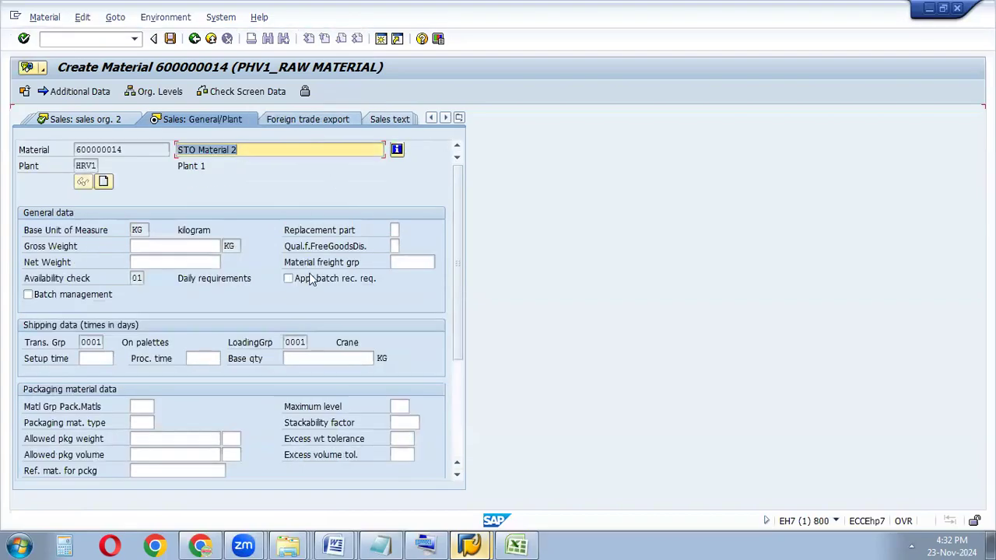
{"action": "scroll", "coordinate": [459, 220], "scroll_direction": "down", "scroll_amount": 1}
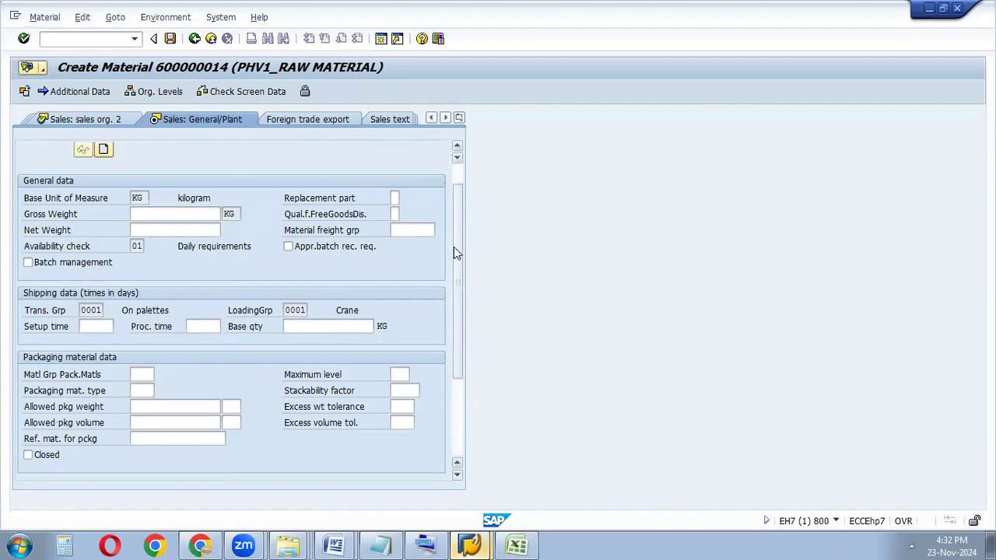
{"action": "scroll", "coordinate": [454, 263], "scroll_direction": "down", "scroll_amount": 1}
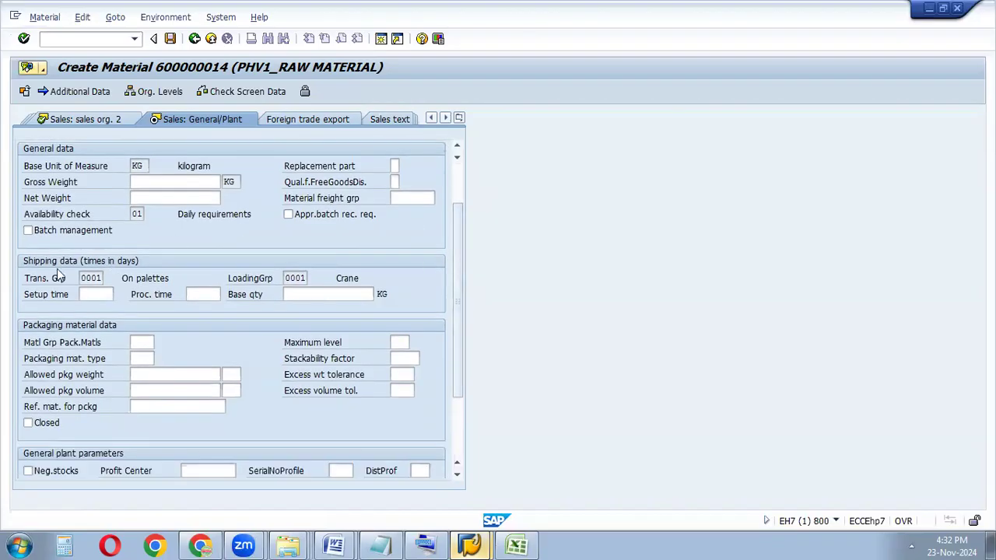
{"action": "left_click", "coordinate": [303, 279]}
{"action": "left_click_drag", "start_coordinate": [461, 257], "coordinate": [457, 206]}
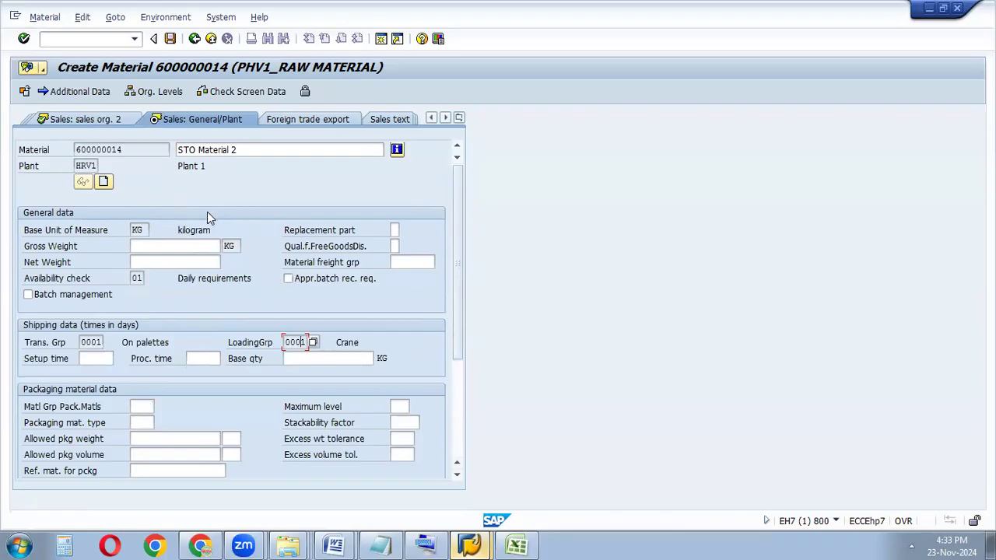
- Save the sales views of material 600000014 for plant HRV1
{"action": "left_click", "coordinate": [170, 41]}
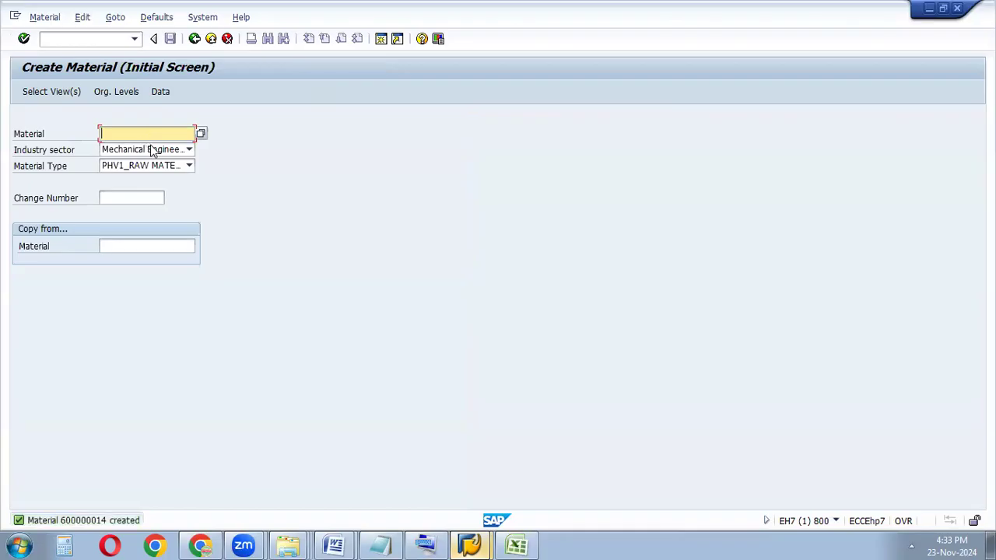
- Select the Sales Org. Data 1, Sales Org. Data 2 and Sales: General/Plant Data views for creation on material 600000014
{"action": "key", "text": "BackSpace"}
{"action": "left_click", "coordinate": [142, 147]}
{"action": "left_click", "coordinate": [53, 98]}
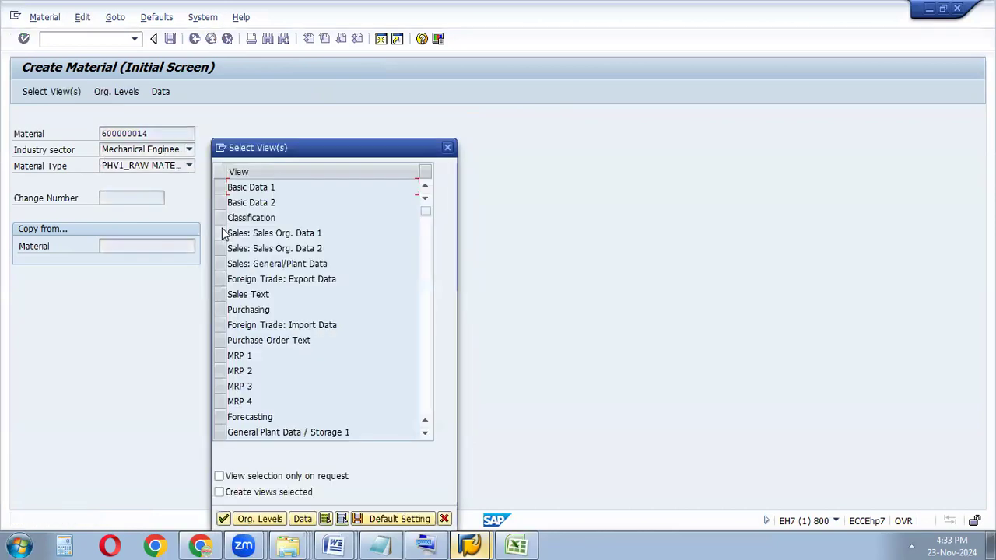
{"action": "left_click", "coordinate": [222, 234]}
{"action": "left_click", "coordinate": [222, 249]}
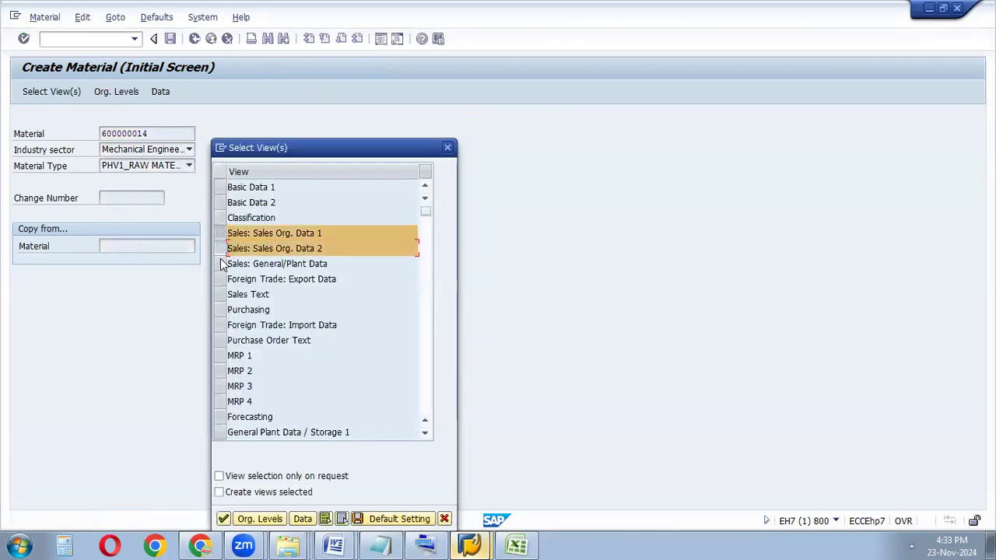
{"action": "left_click", "coordinate": [222, 265]}
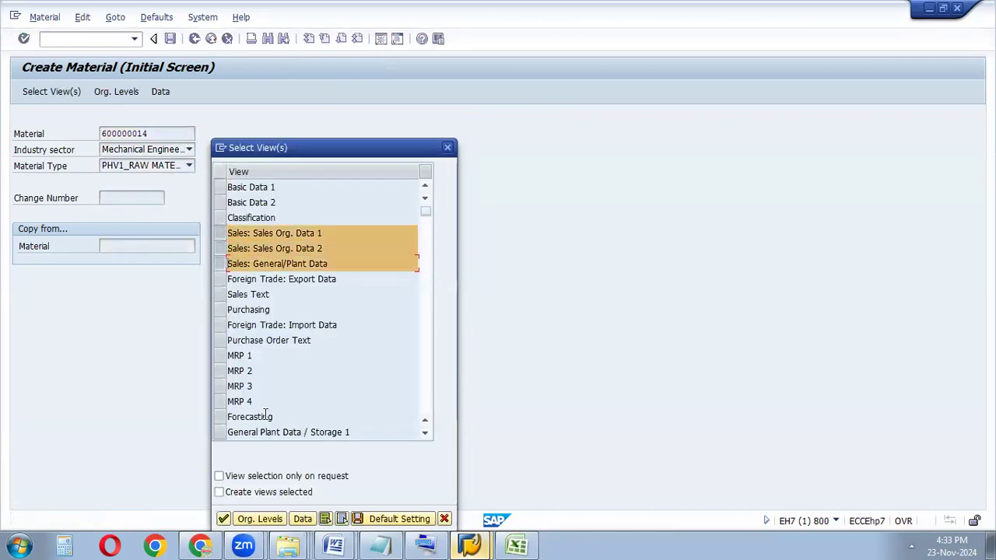
{"action": "left_click", "coordinate": [243, 520]}
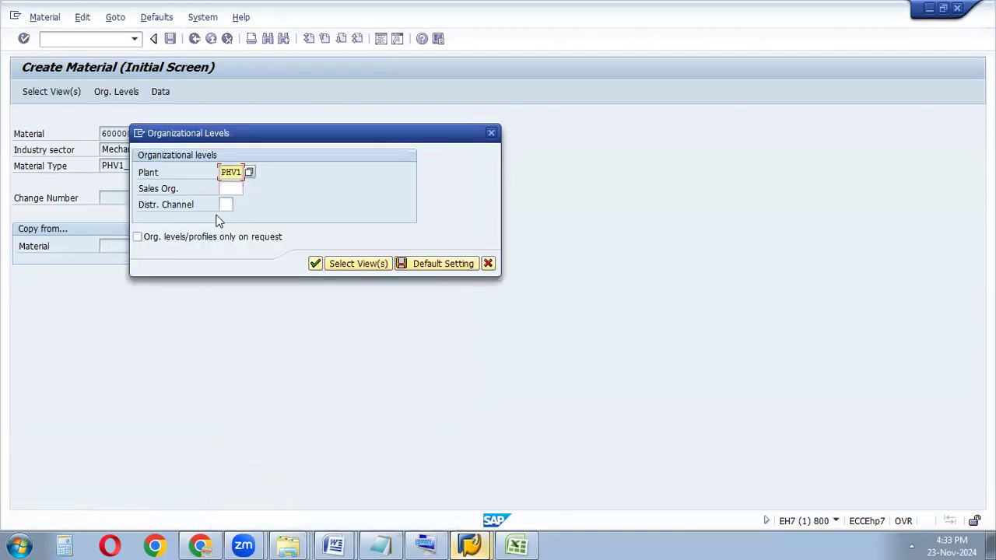
- Try to create the sales views for plant PHV1, sales organization SA11 and distribution channel SB
{"action": "left_click", "coordinate": [230, 189]}
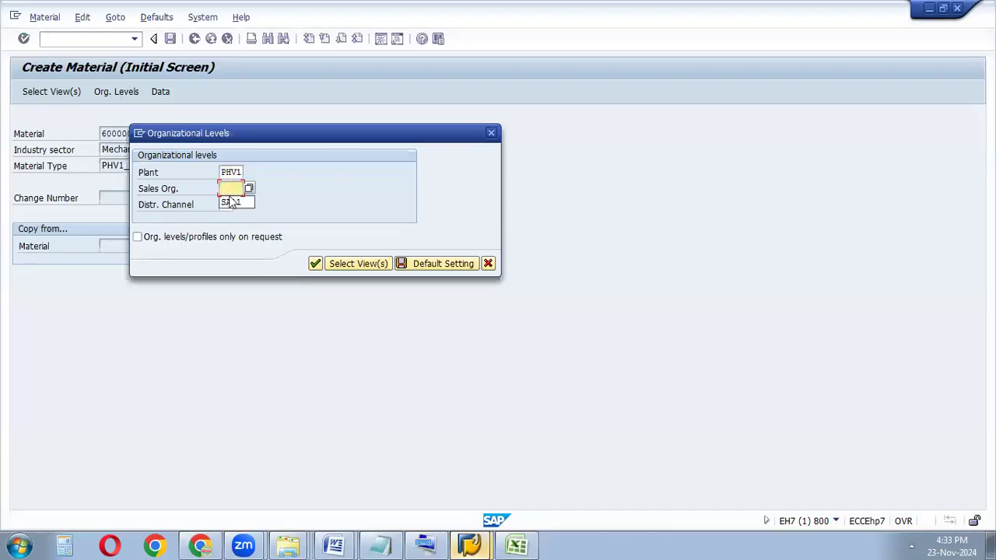
{"action": "left_click", "coordinate": [231, 202]}
{"action": "left_click", "coordinate": [231, 202]}
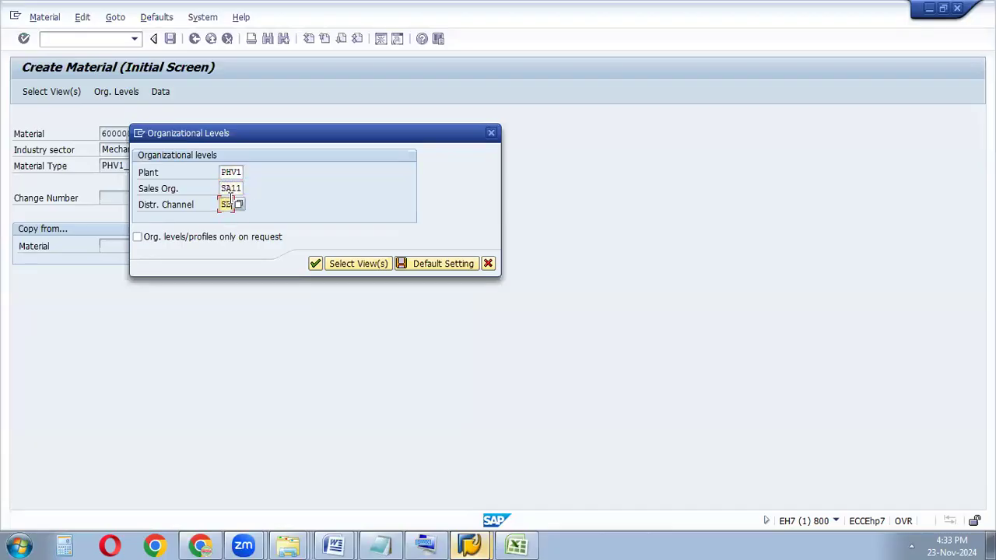
{"action": "left_click", "coordinate": [318, 263]}
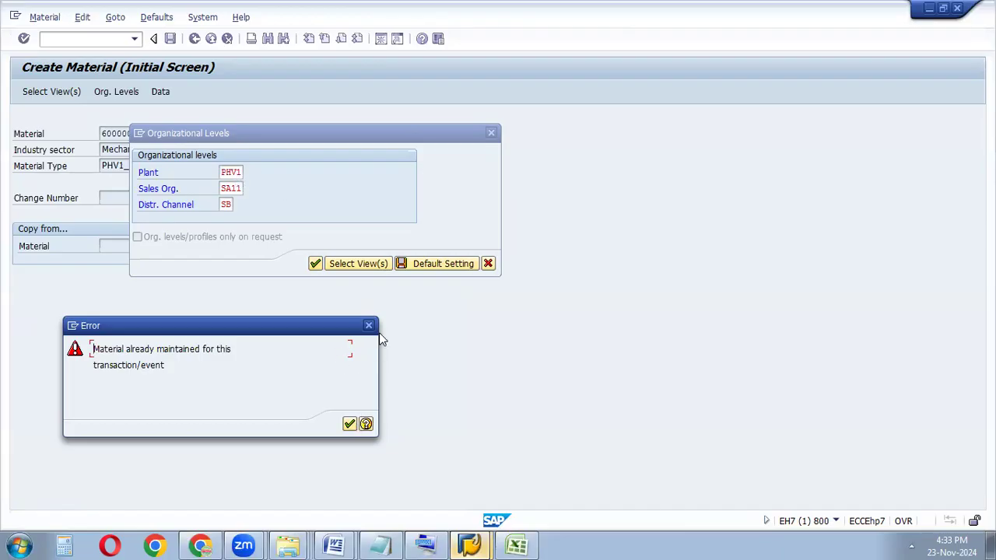
{"action": "left_click", "coordinate": [350, 425]}
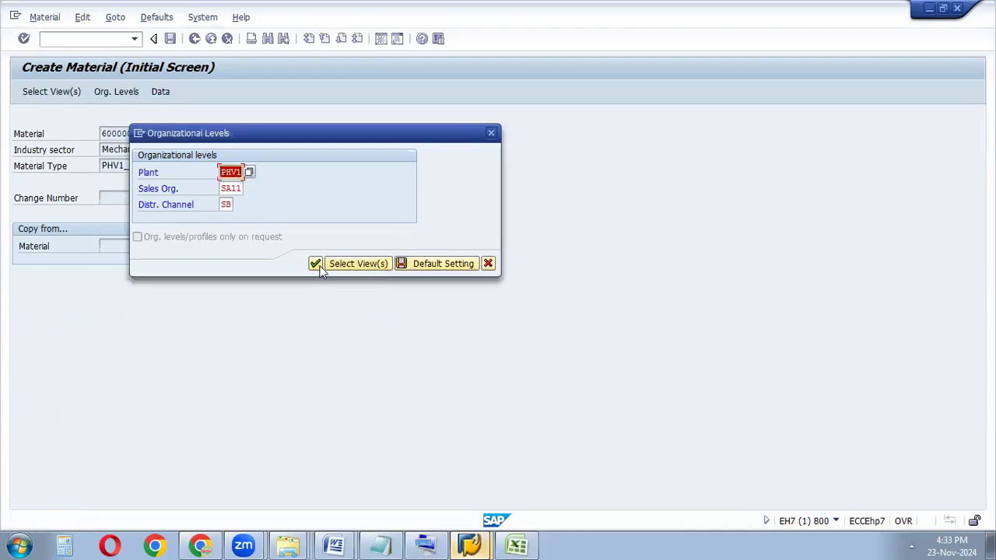
{"action": "left_click", "coordinate": [314, 264]}
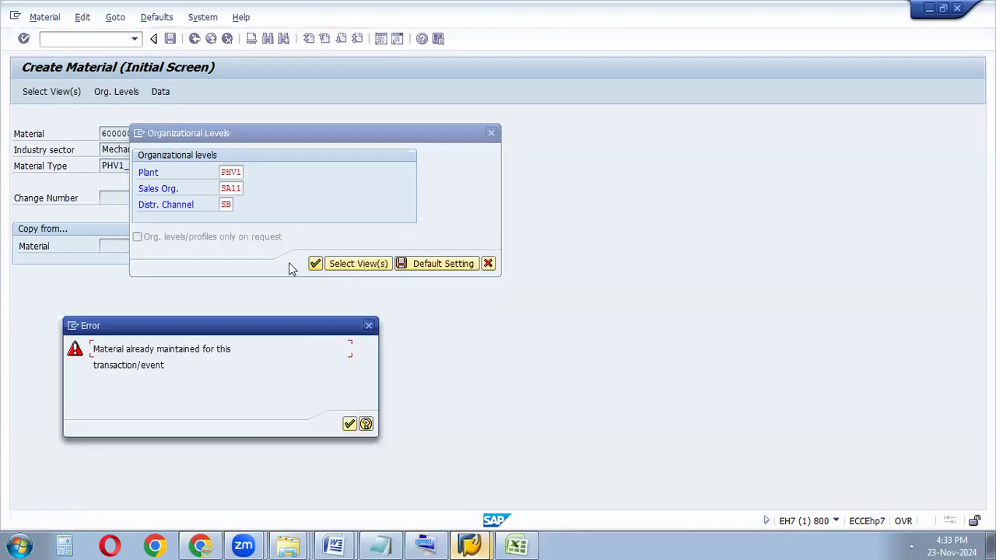
{"action": "left_click", "coordinate": [349, 425]}
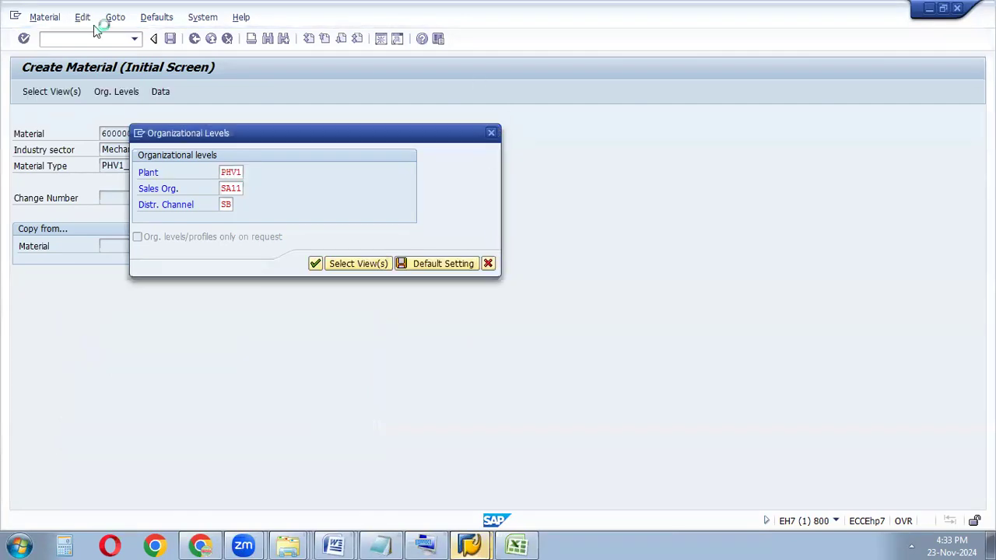
- Open material 600000014 in transaction MM02 with both Sales Org. Data views and the Sales: General/Plant Data view selected
{"action": "left_click", "coordinate": [67, 39]}
{"action": "type", "text": "/NMM"}
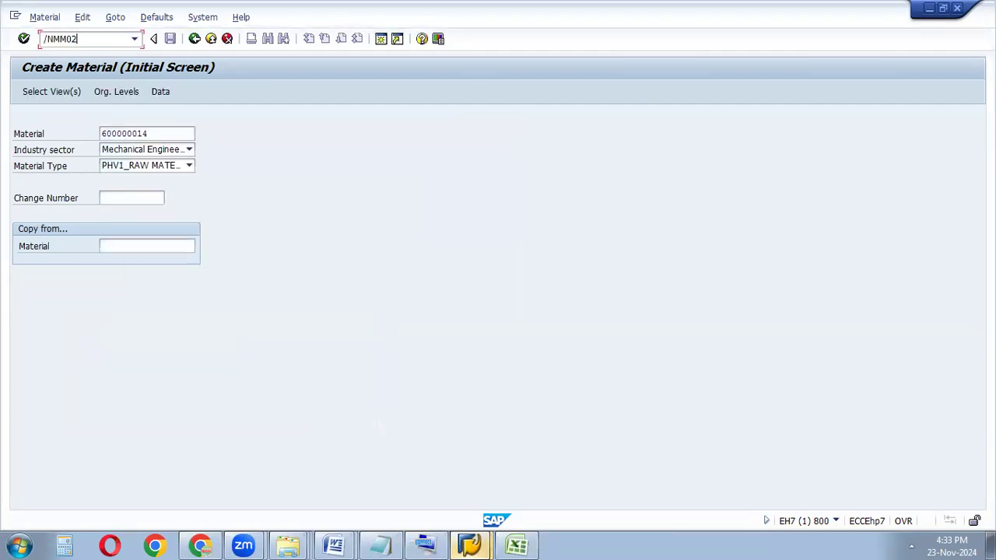
{"action": "type", "text": "02"}
{"action": "left_click", "coordinate": [23, 38]}
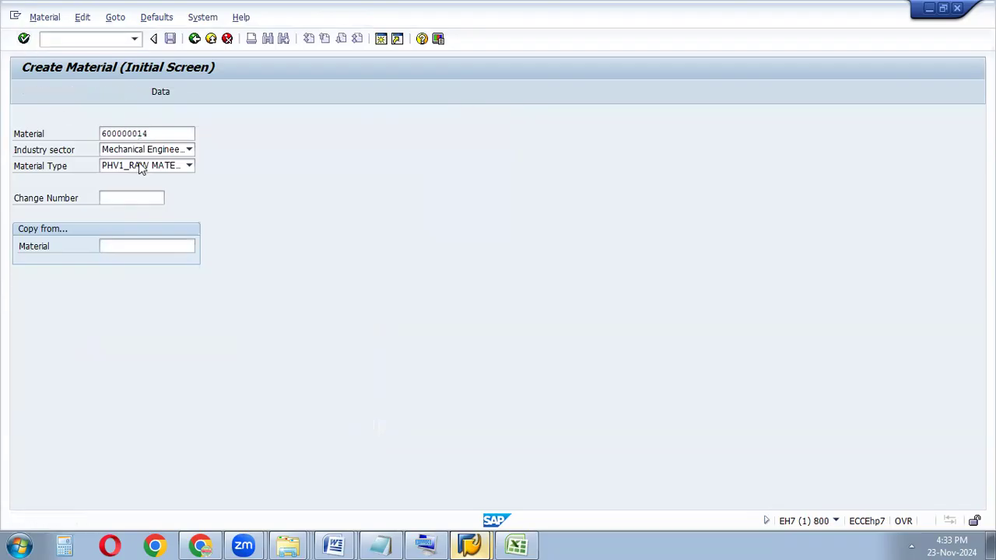
{"action": "left_click", "coordinate": [67, 94]}
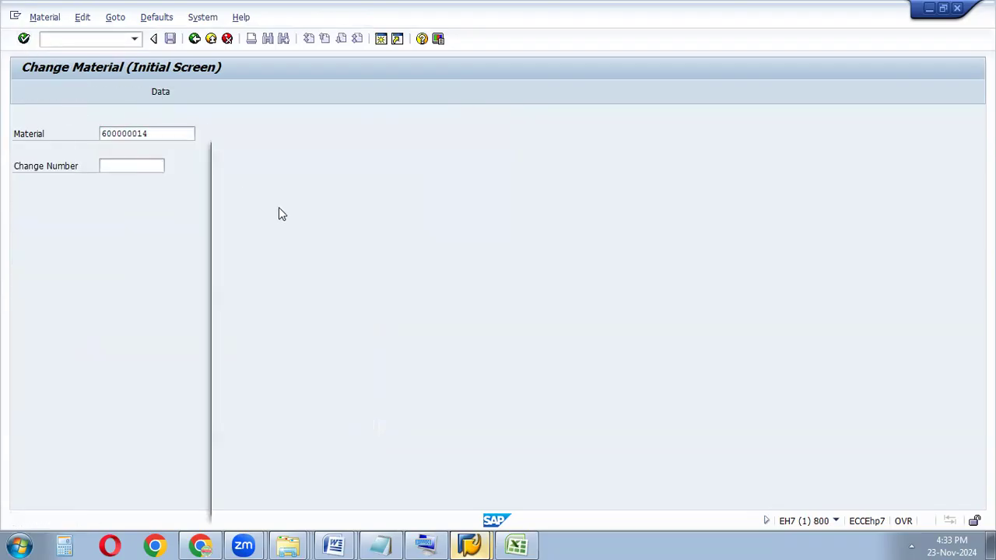
{"action": "left_click", "coordinate": [221, 218]}
{"action": "left_click", "coordinate": [221, 234]}
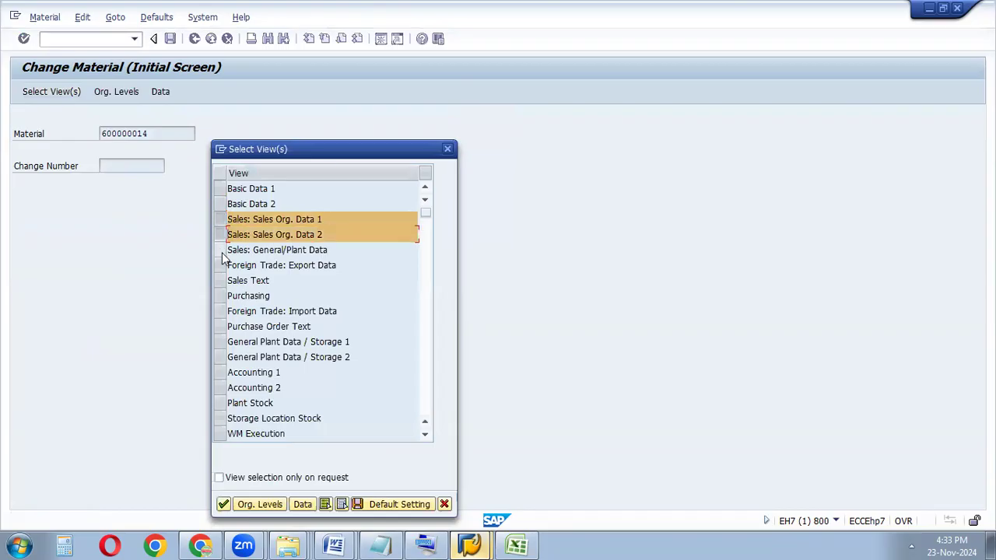
{"action": "left_click", "coordinate": [221, 250]}
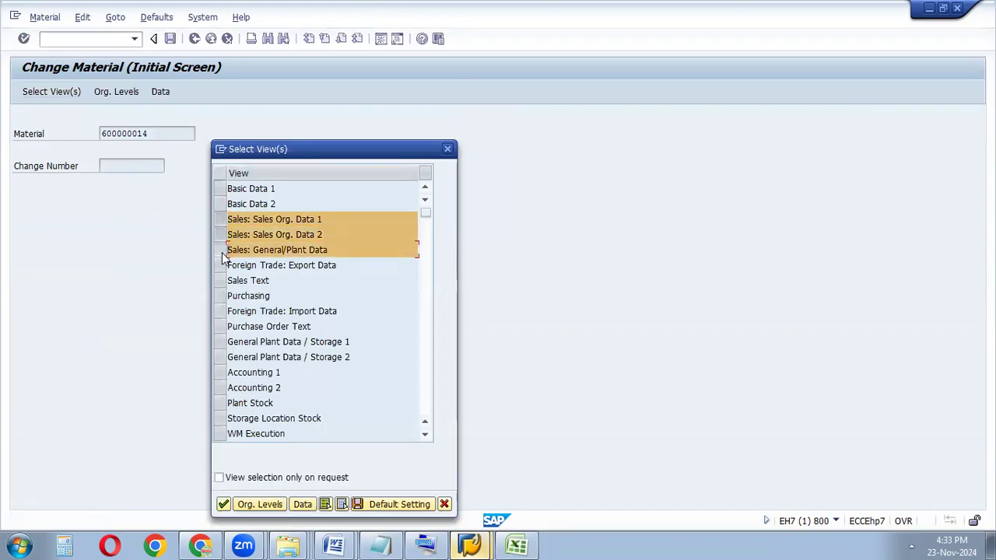
{"action": "left_click", "coordinate": [224, 504]}
- Set the organizational levels to plant PHV1, sales organization SA11 and distribution channel SB for changing the material
{"action": "key", "text": "BackSpace"}
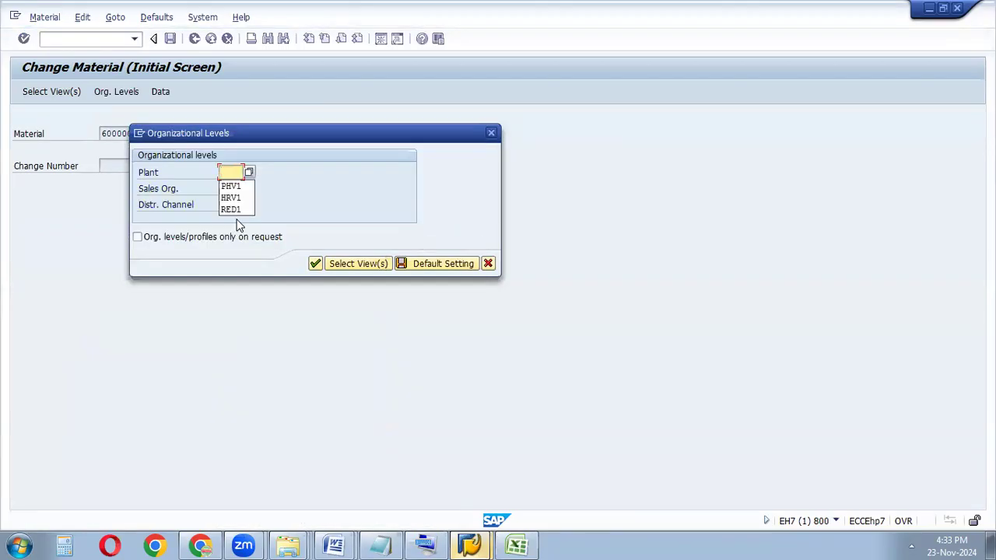
{"action": "left_click", "coordinate": [231, 186]}
{"action": "left_click", "coordinate": [225, 188]}
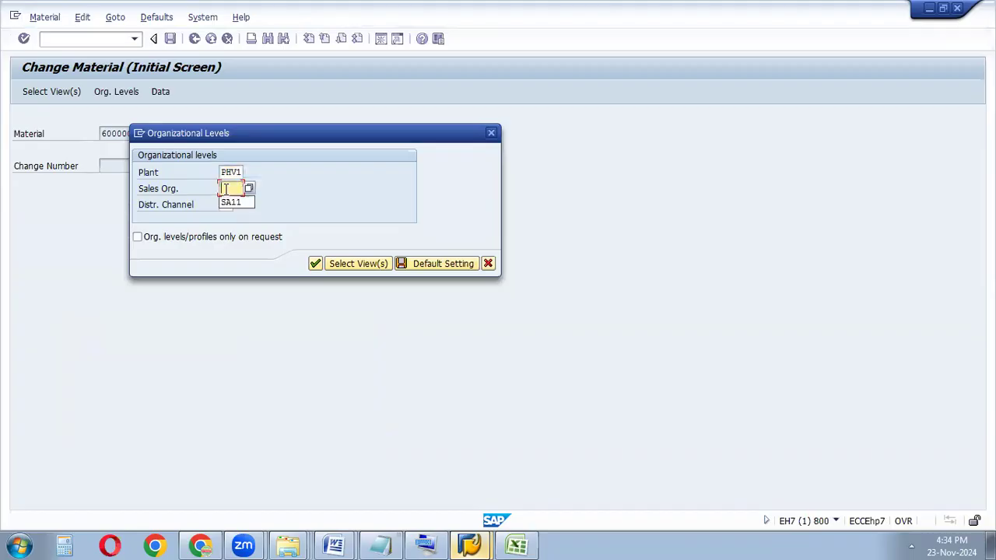
{"action": "left_click", "coordinate": [235, 202]}
{"action": "left_click", "coordinate": [226, 204]}
{"action": "left_click", "coordinate": [226, 218]}
{"action": "left_click", "coordinate": [316, 265]}
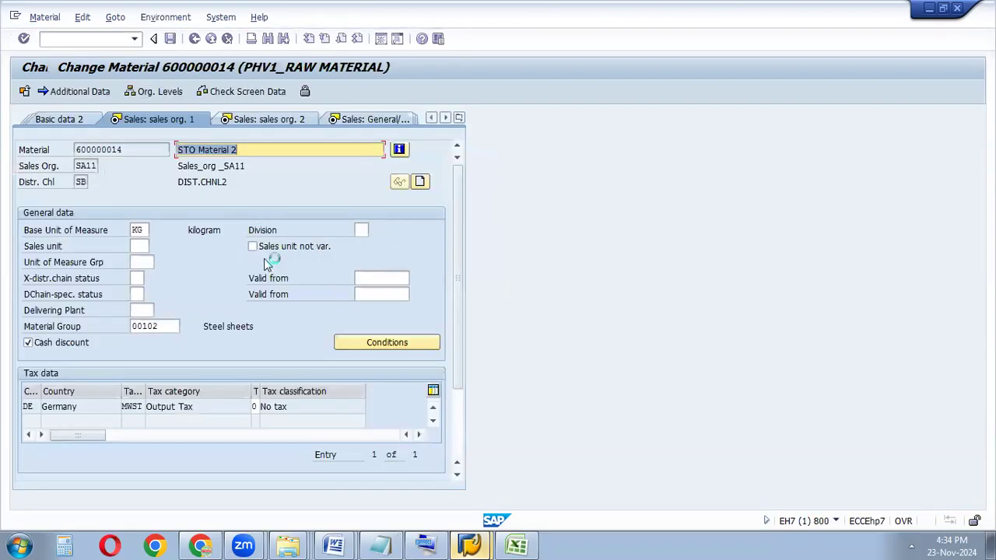
- Check the item category group, transportation group and loading group in the sales views for plant PHV1, and save the material
{"action": "left_click", "coordinate": [284, 124]}
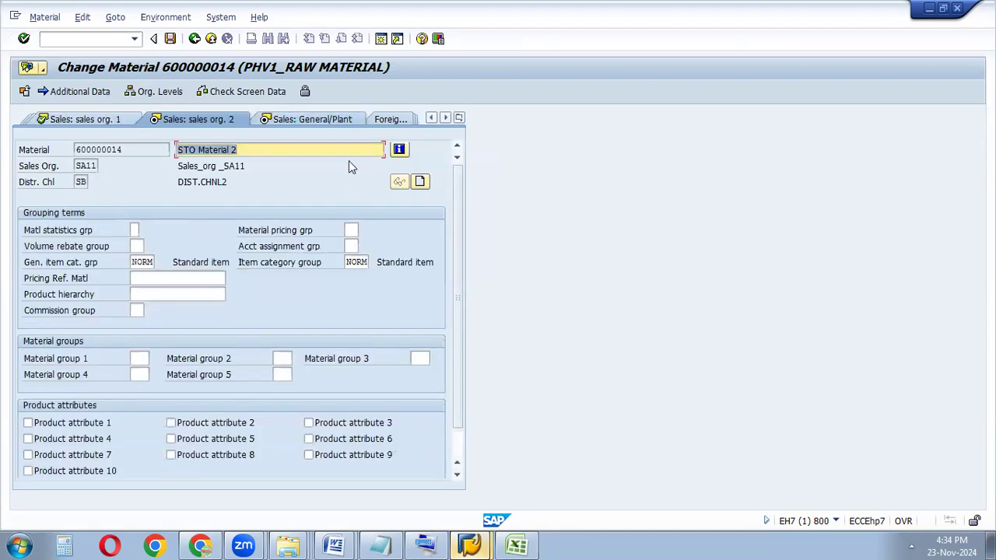
{"action": "left_click", "coordinate": [313, 118]}
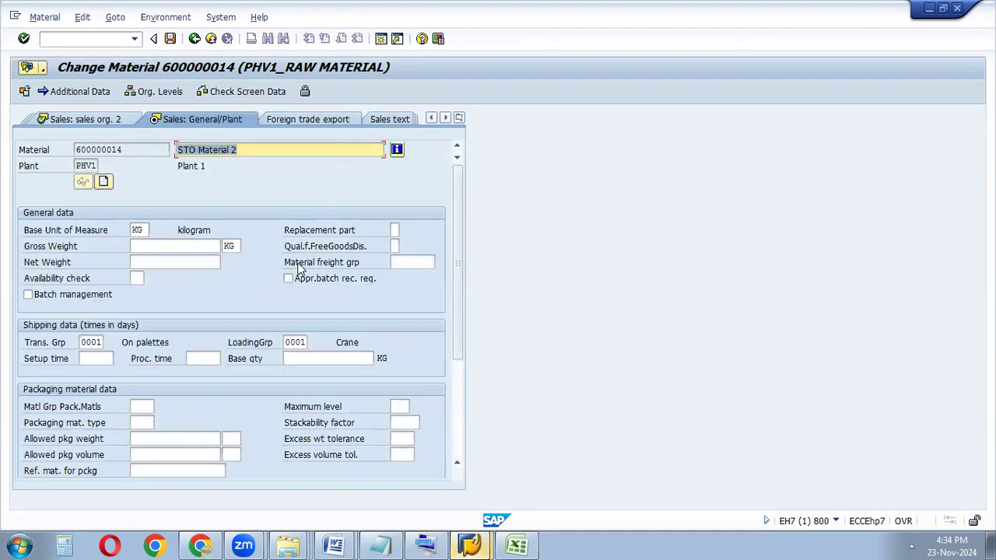
{"action": "left_click_drag", "start_coordinate": [455, 276], "coordinate": [445, 240]}
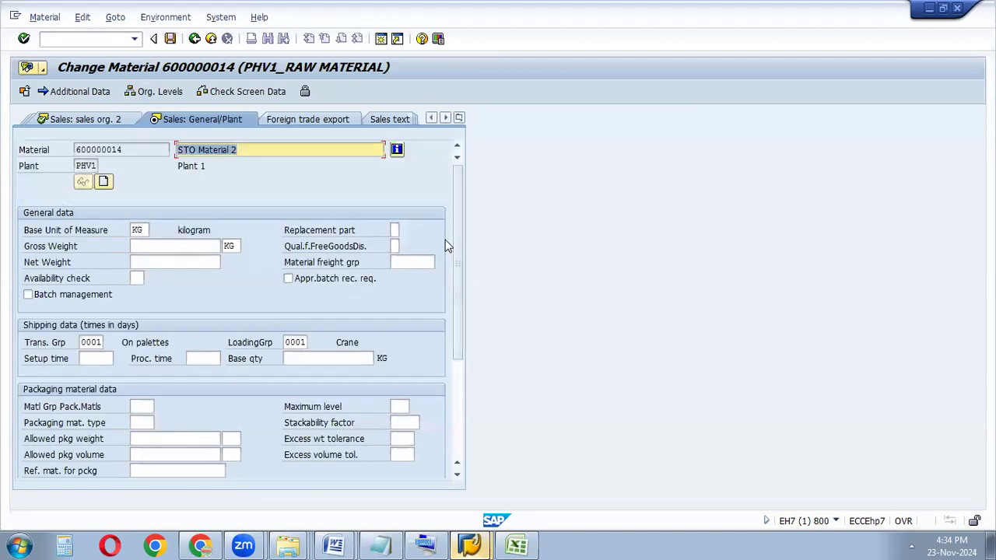
{"action": "left_click", "coordinate": [170, 38]}
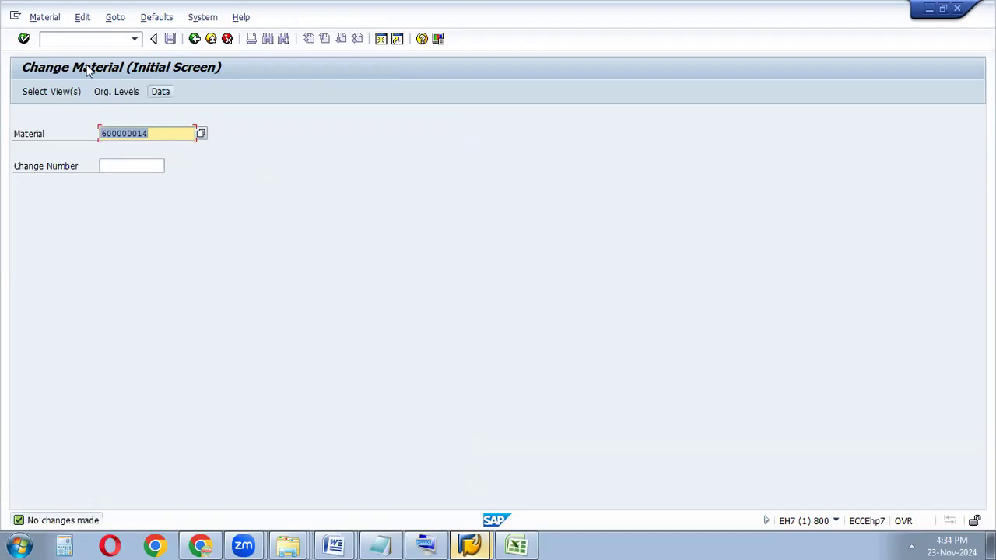
- Open material 600000014 in the Display Material transaction with both Sales Org. Data views and Sales: General/Plant Data selected
{"action": "left_click", "coordinate": [58, 41]}
{"action": "type", "text": "/NMM"}
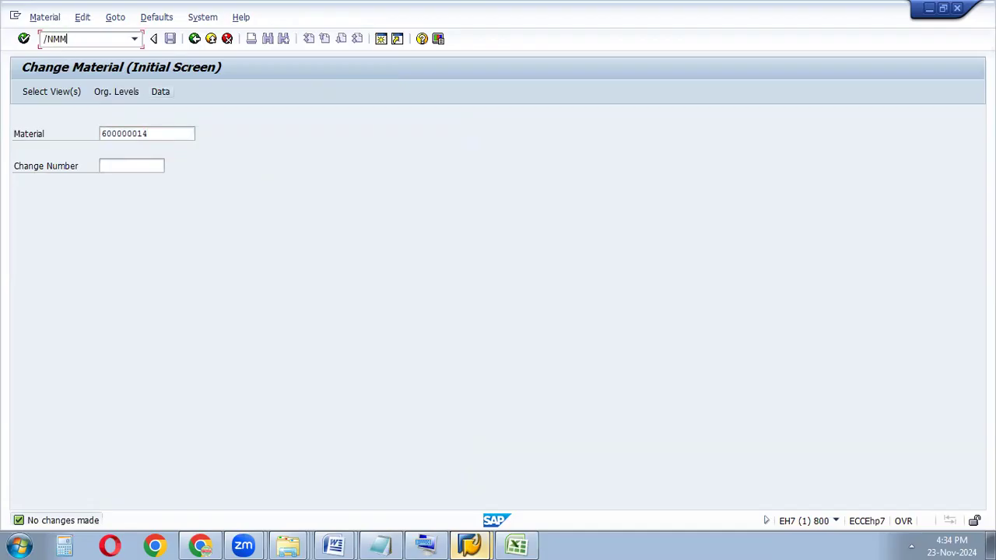
{"action": "left_click", "coordinate": [23, 38]}
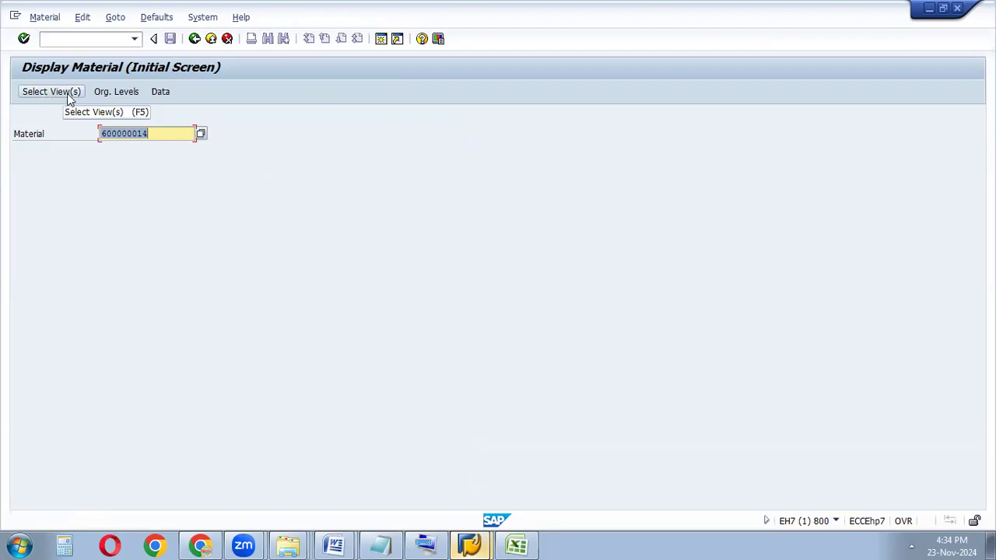
{"action": "left_click", "coordinate": [68, 93]}
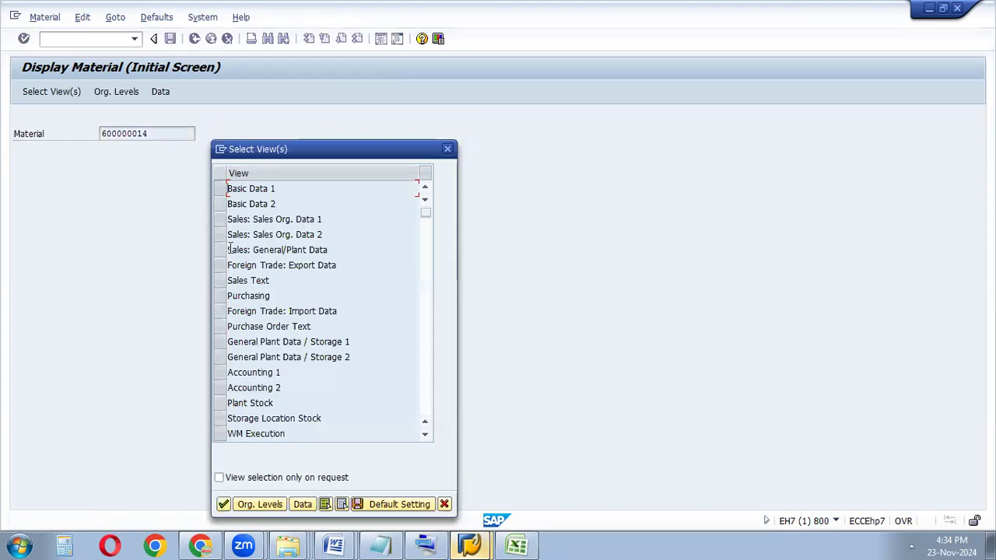
{"action": "left_click", "coordinate": [221, 220]}
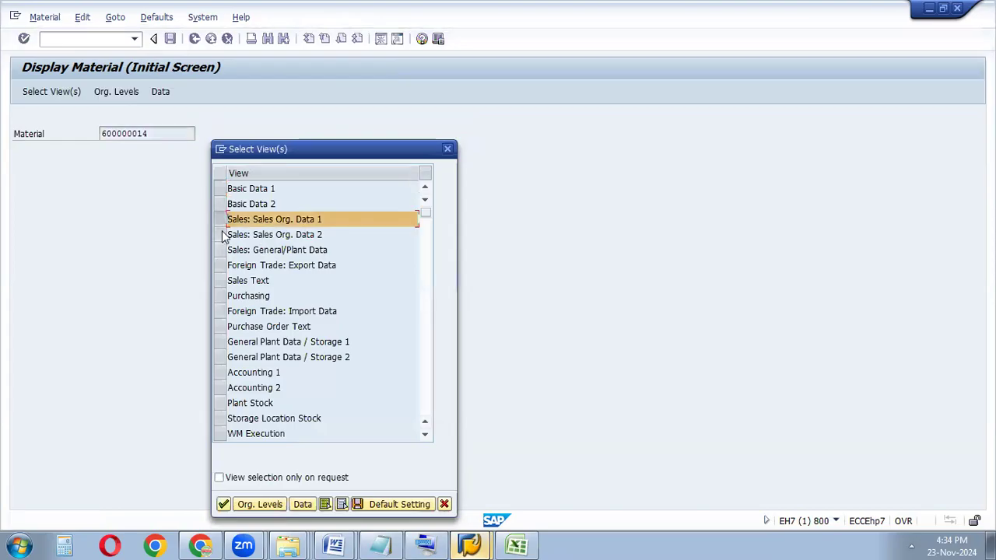
{"action": "left_click", "coordinate": [221, 234]}
{"action": "left_click", "coordinate": [221, 250]}
{"action": "left_click", "coordinate": [247, 505]}
- Check the material's sales organization and General/Plant views for plant HRV1, sales organization SA11 and distribution channel SB
{"action": "left_click", "coordinate": [235, 173]}
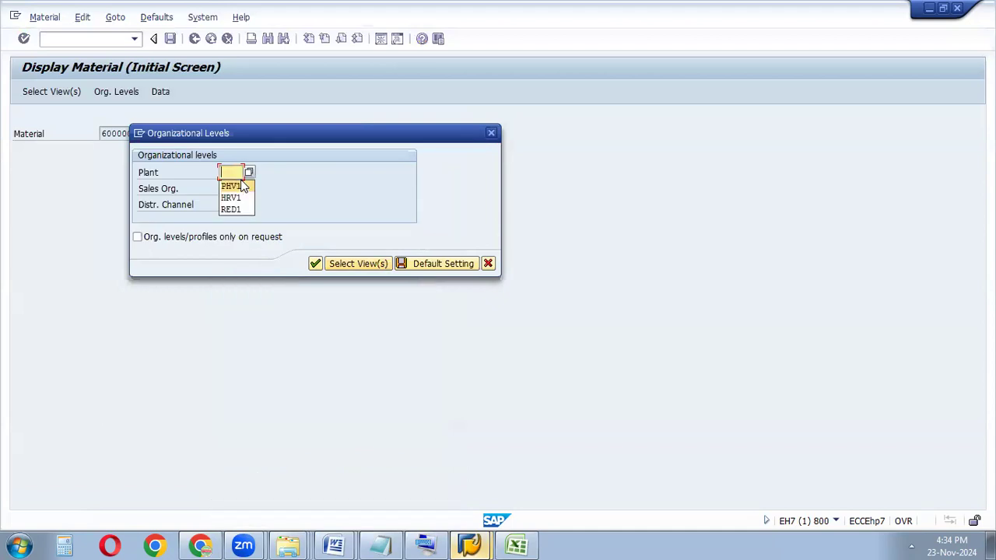
{"action": "left_click", "coordinate": [231, 197]}
{"action": "left_click", "coordinate": [230, 189]}
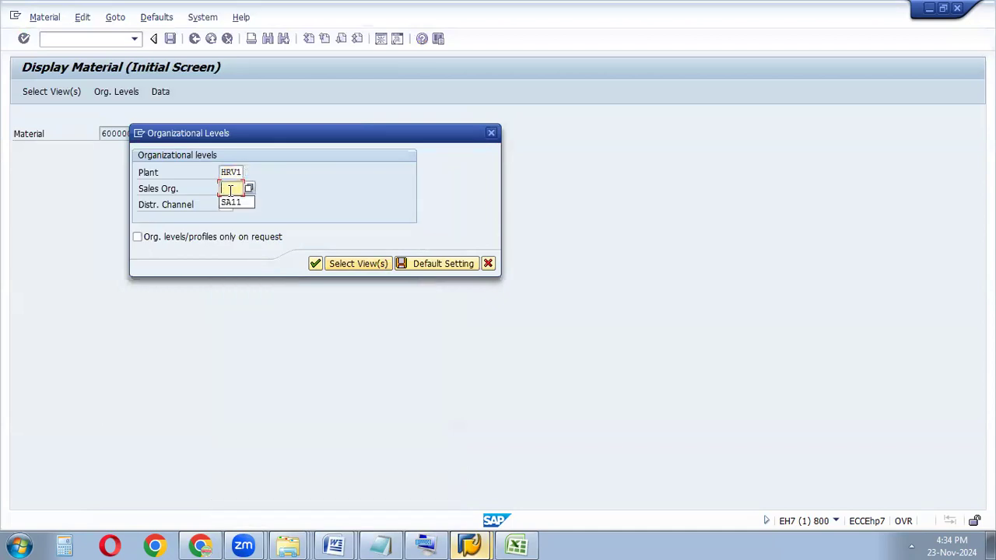
{"action": "left_click", "coordinate": [230, 202]}
{"action": "left_click", "coordinate": [225, 204]}
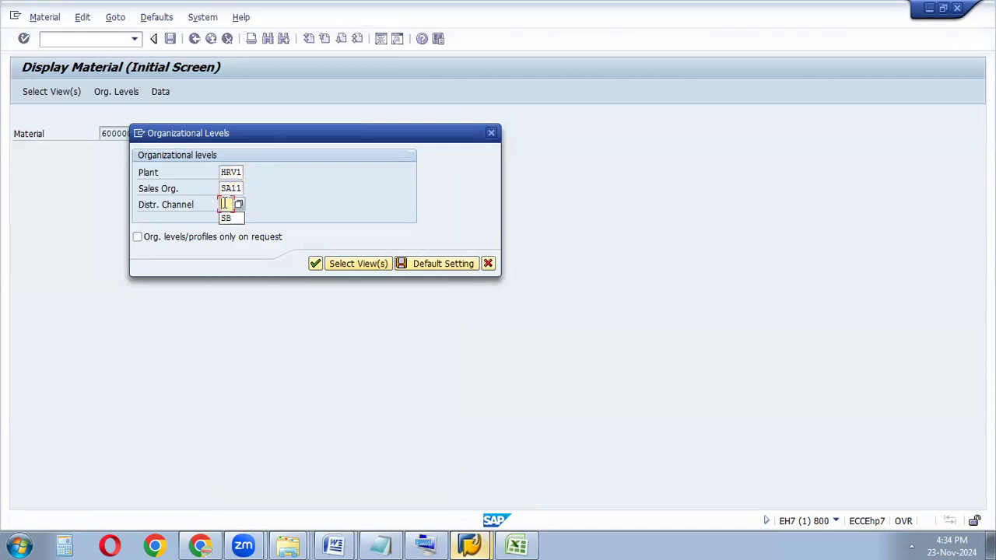
{"action": "left_click", "coordinate": [227, 218]}
{"action": "left_click", "coordinate": [316, 264]}
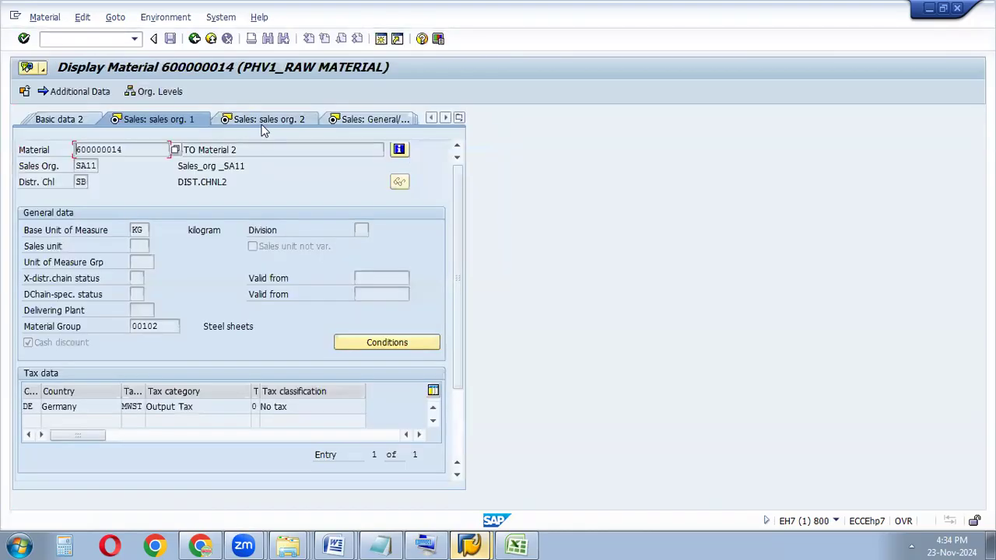
{"action": "left_click", "coordinate": [263, 125]}
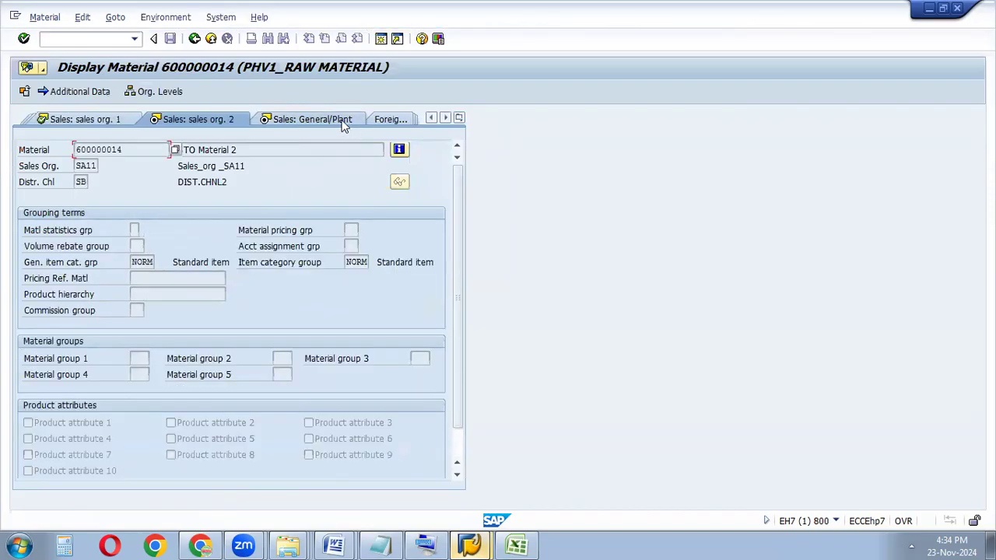
{"action": "left_click", "coordinate": [345, 127]}
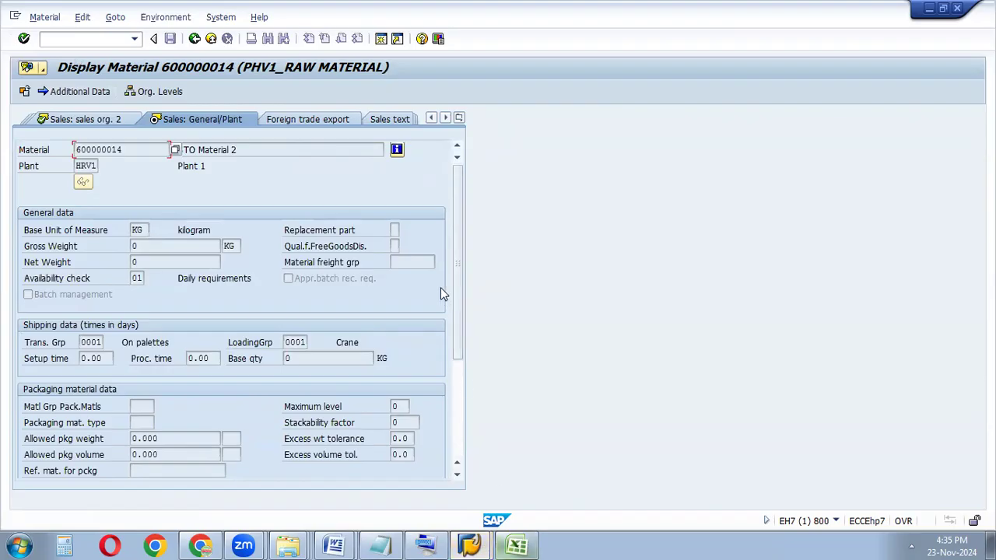
- Open the shipping point determination maintenance, transaction OVL2, in a new session
{"action": "left_click", "coordinate": [68, 37]}
{"action": "type", "text": "/OOVL2"}
{"action": "left_click", "coordinate": [23, 38]}
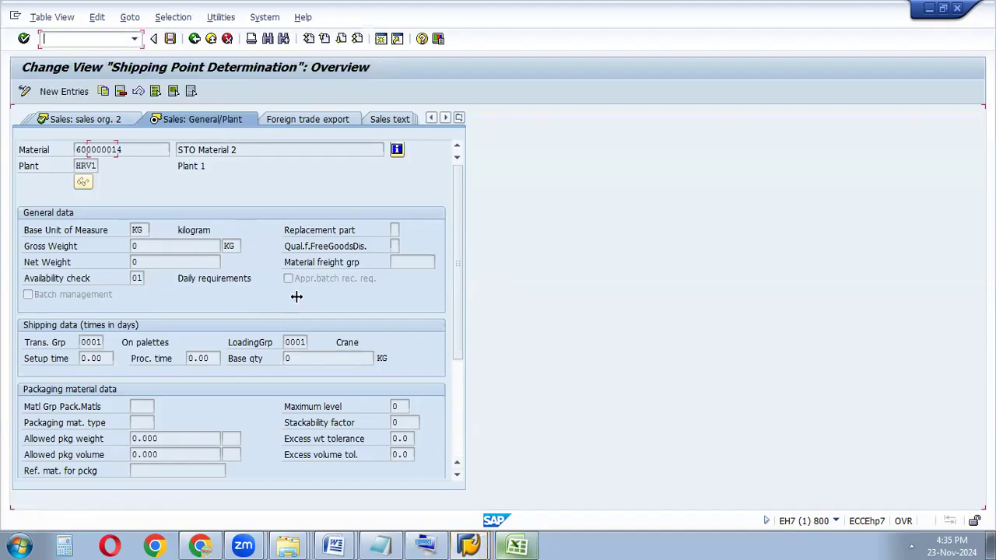
- Add a shipping point determination entry with shipping condition 01, loading group 0001, plant HRV1 and proposed shipping point SA11, and save it under the proposed customizing request
{"action": "left_click", "coordinate": [62, 92]}
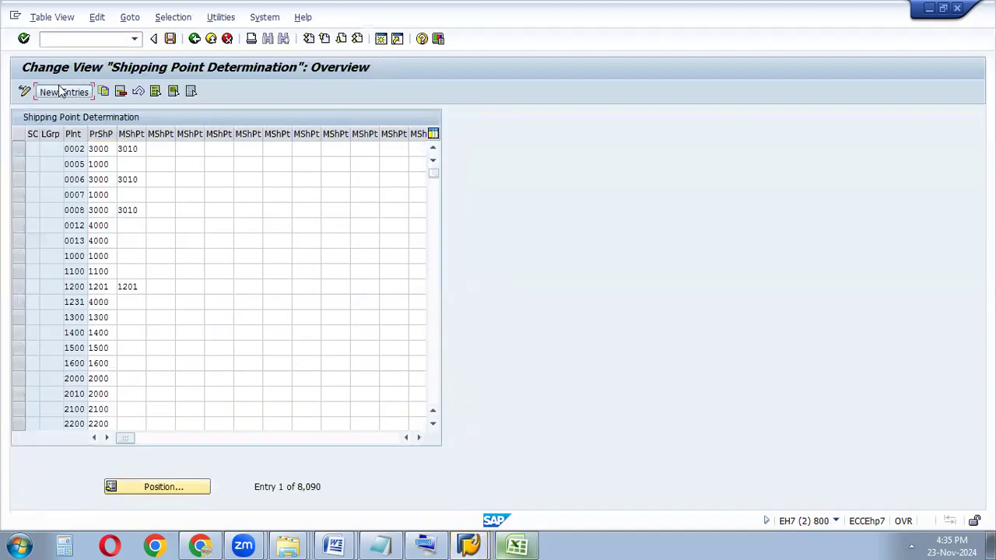
{"action": "type", "text": "01"}
{"action": "left_click", "coordinate": [55, 148]}
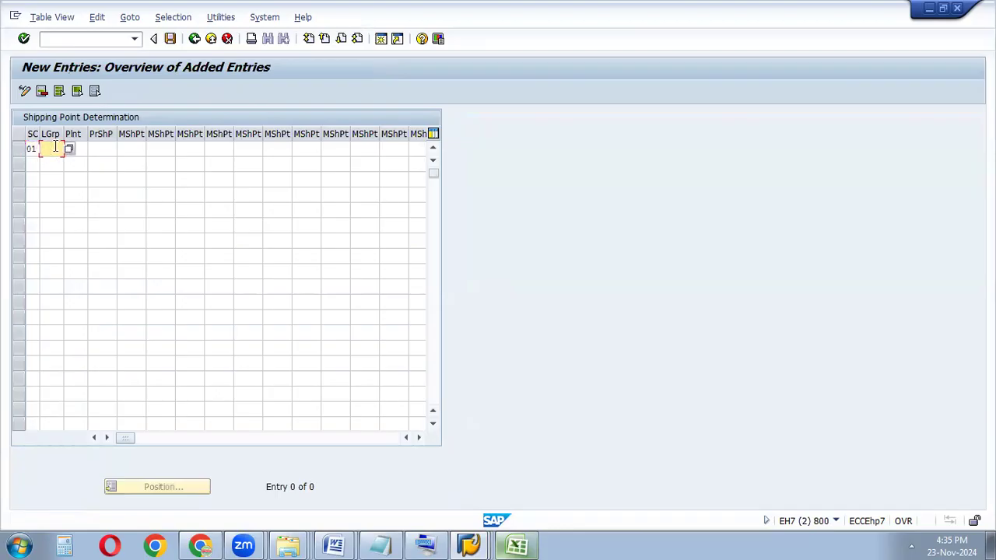
{"action": "type", "text": "0001"}
{"action": "left_click", "coordinate": [80, 153]}
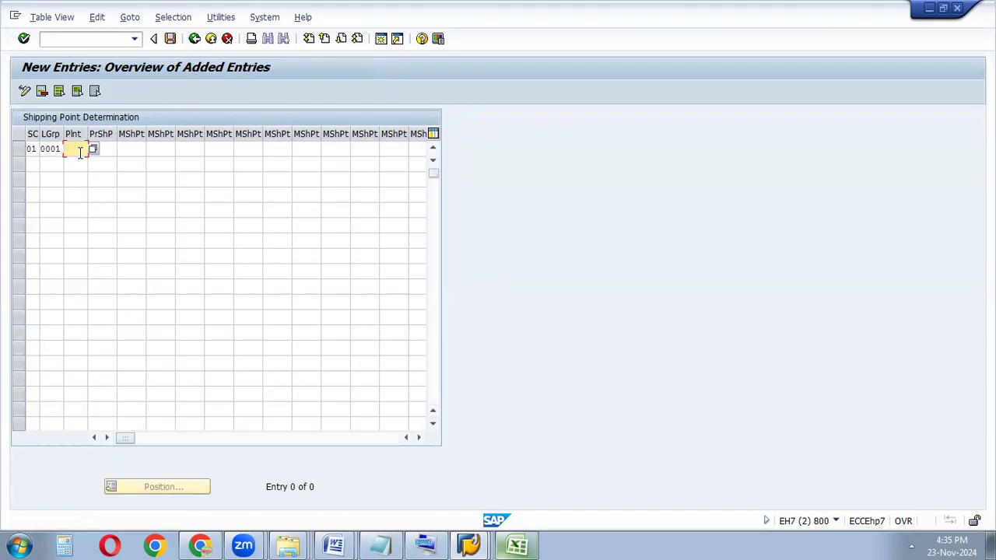
{"action": "type", "text": "HRV1"}
{"action": "left_click", "coordinate": [107, 148]}
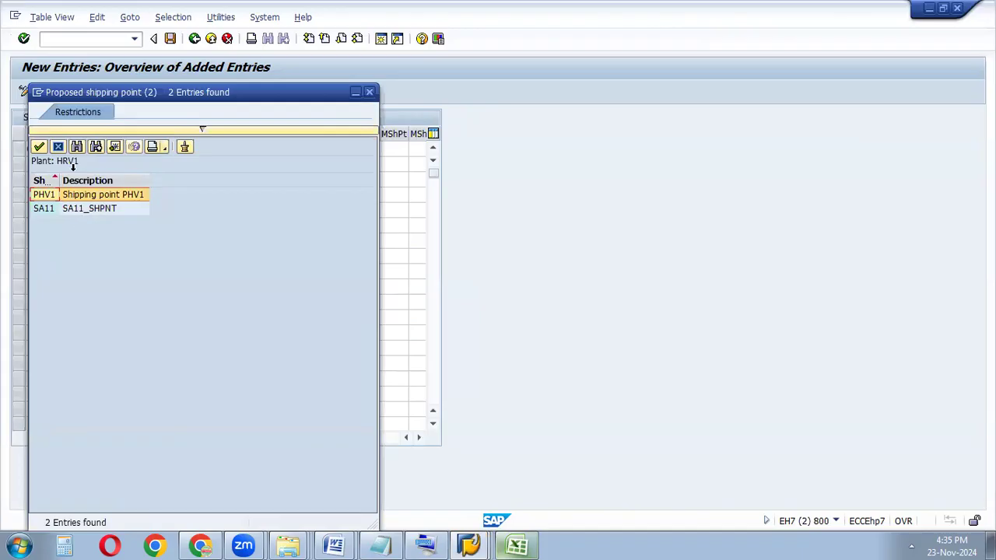
{"action": "left_click", "coordinate": [61, 208]}
{"action": "double_click", "coordinate": [62, 209]}
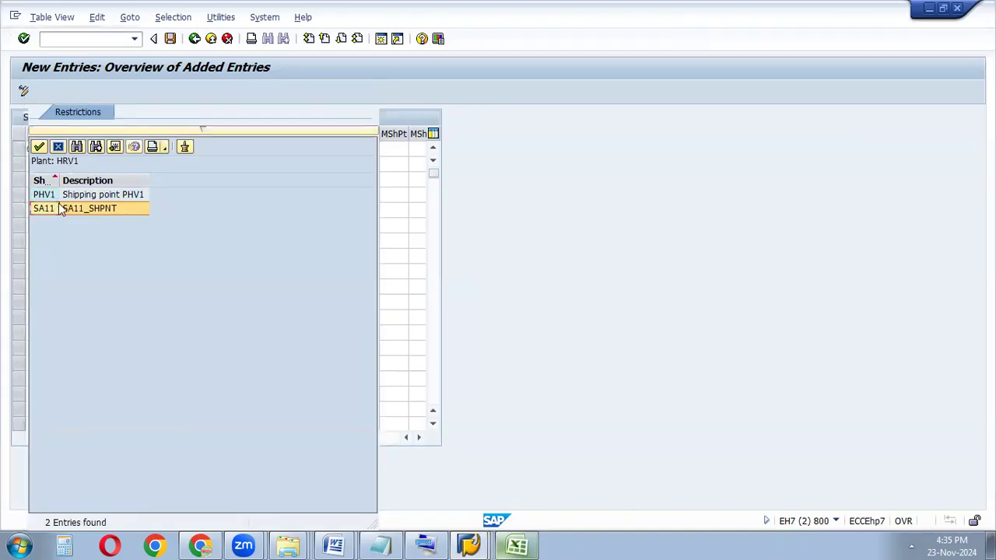
{"action": "left_click", "coordinate": [170, 39]}
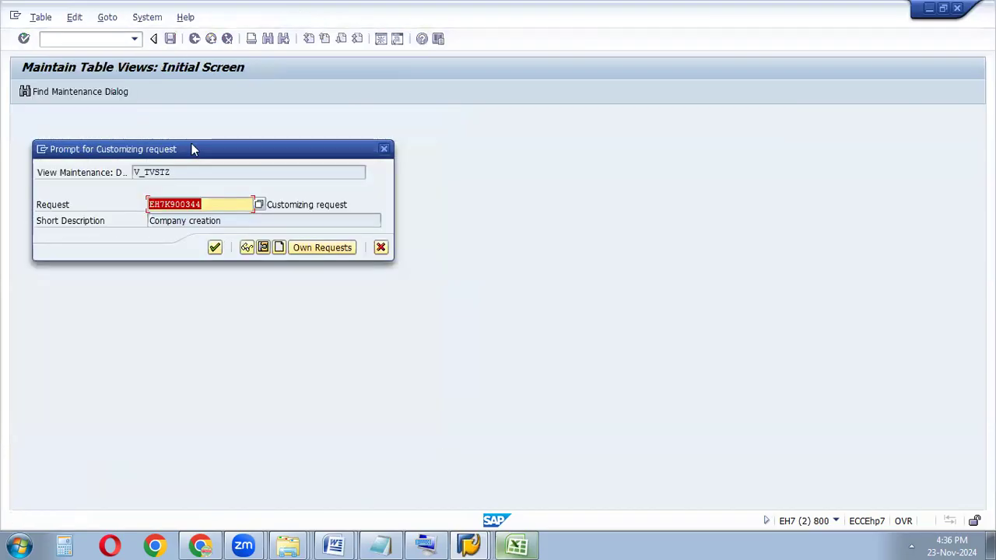
{"action": "left_click", "coordinate": [217, 248]}
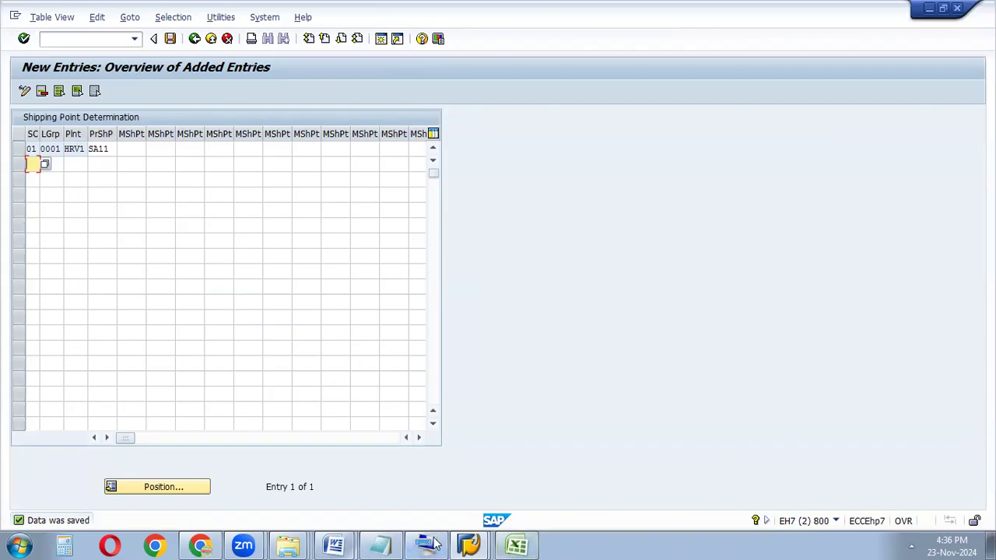
- Switch to transaction SPRO and display the SAP reference implementation guide
{"action": "left_click", "coordinate": [62, 39]}
{"action": "type", "text": "/NSP"}
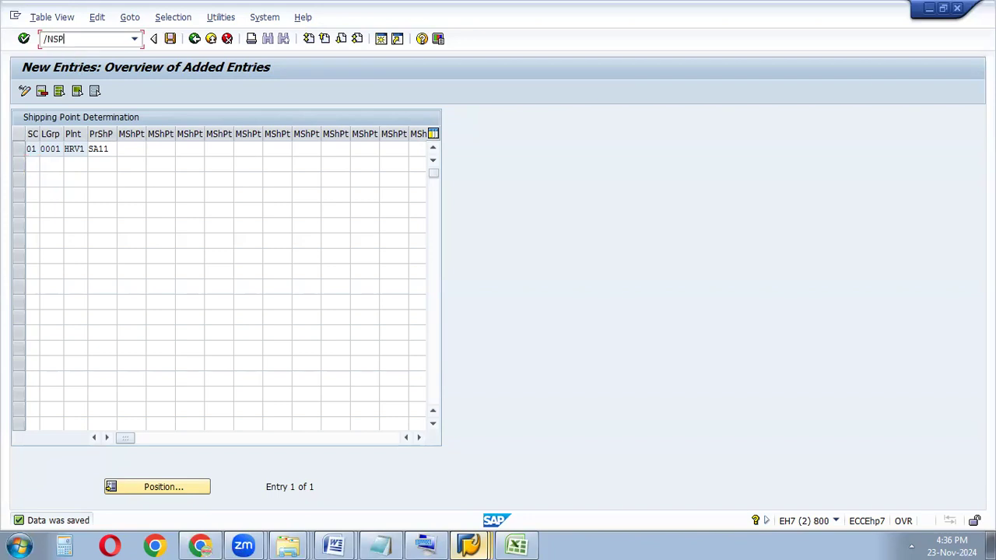
{"action": "type", "text": "RO"}
{"action": "left_click", "coordinate": [23, 39]}
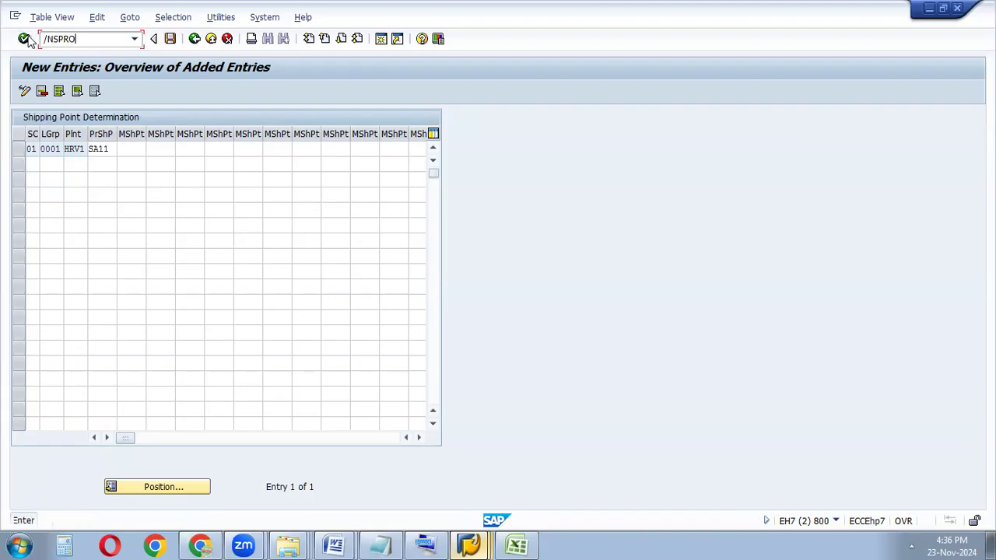
{"action": "left_click", "coordinate": [76, 93]}
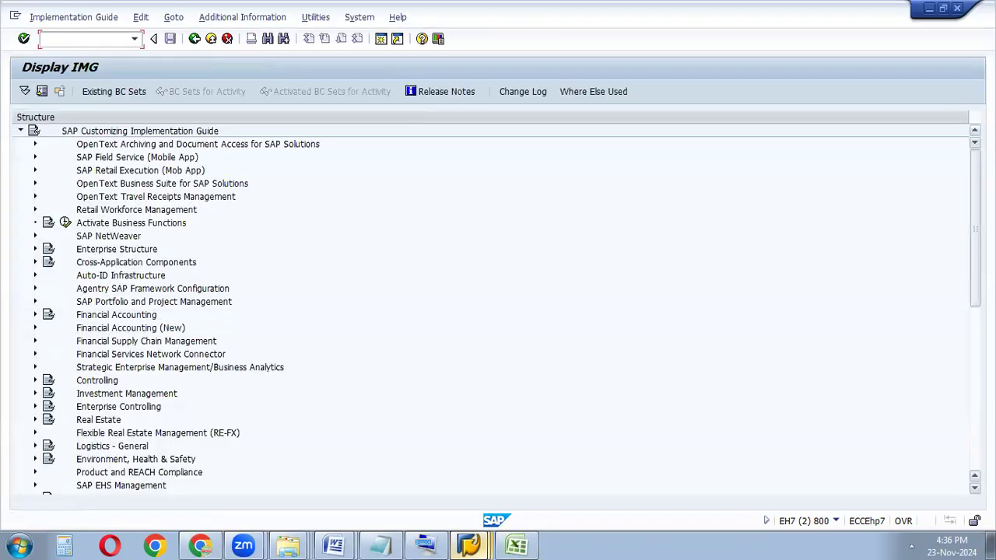
- Open Define Shipping Data for Plants under Materials Management, Purchasing, Purchase Order, Set up Stock Transport Order in the implementation guide
{"action": "scroll", "coordinate": [499, 308], "scroll_direction": "down", "scroll_amount": 6}
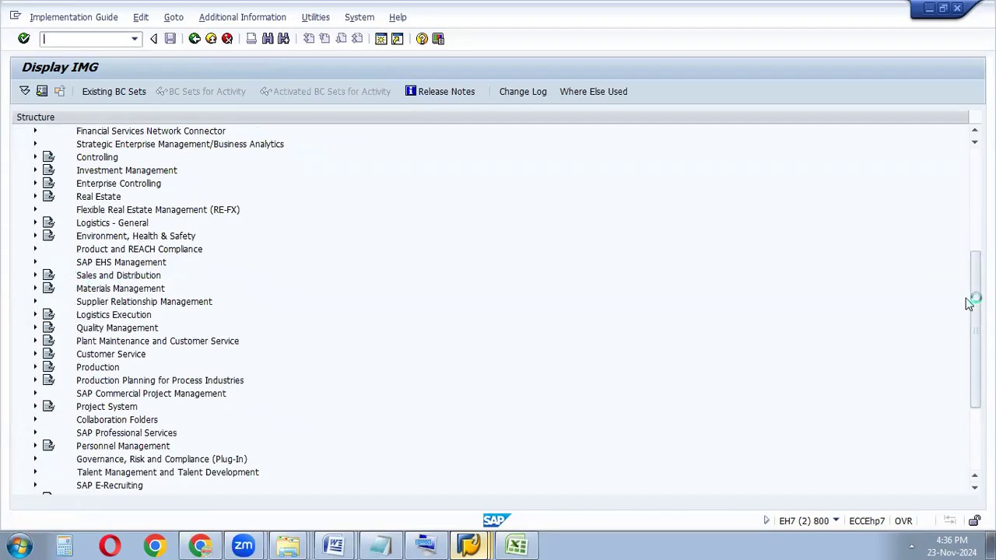
{"action": "left_click_drag", "start_coordinate": [977, 331], "coordinate": [976, 337]}
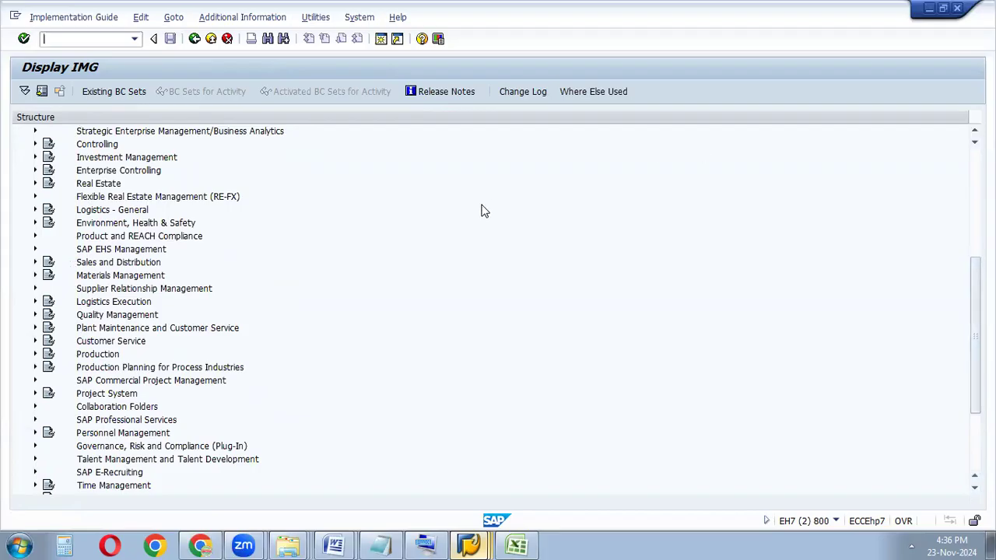
{"action": "left_click", "coordinate": [35, 275]}
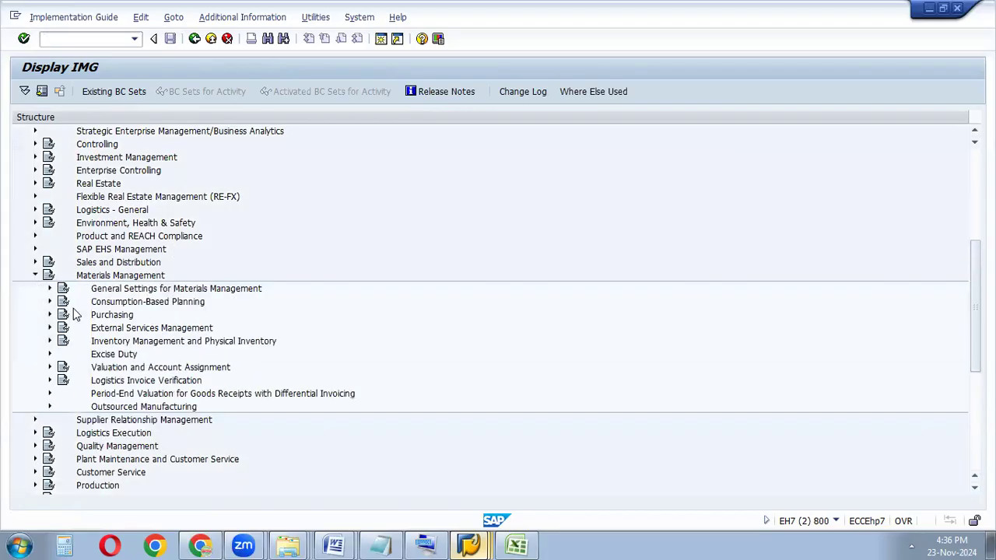
{"action": "left_click", "coordinate": [50, 314]}
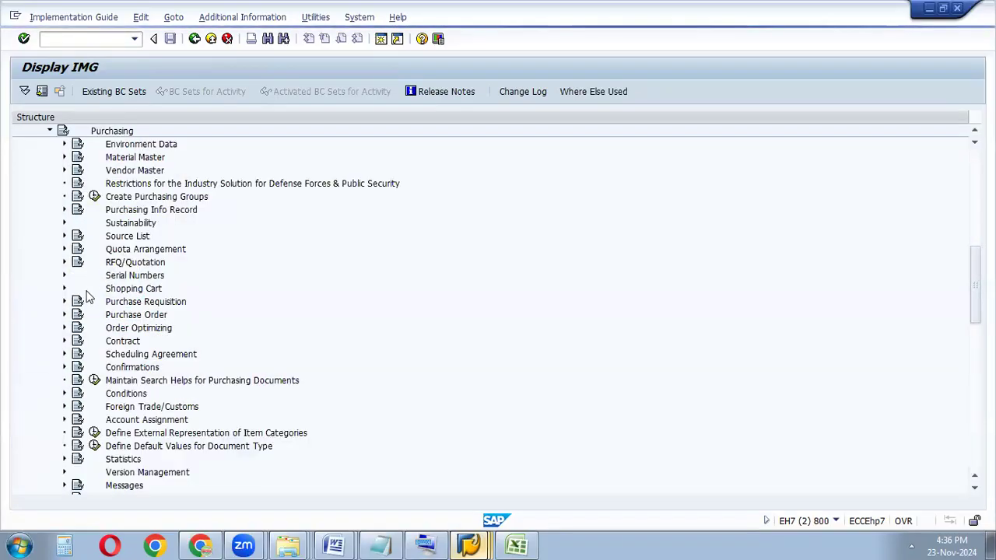
{"action": "left_click", "coordinate": [65, 316]}
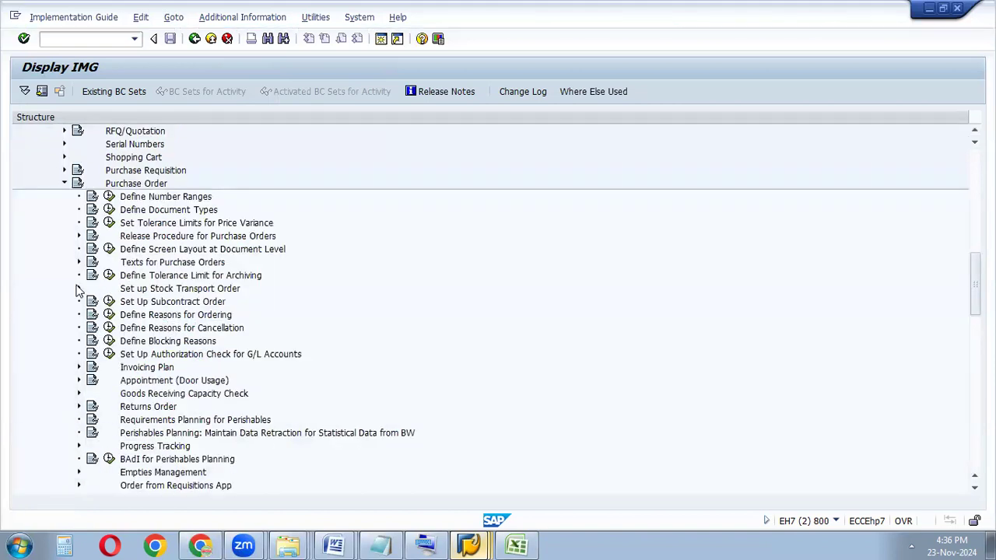
{"action": "left_click", "coordinate": [79, 288]}
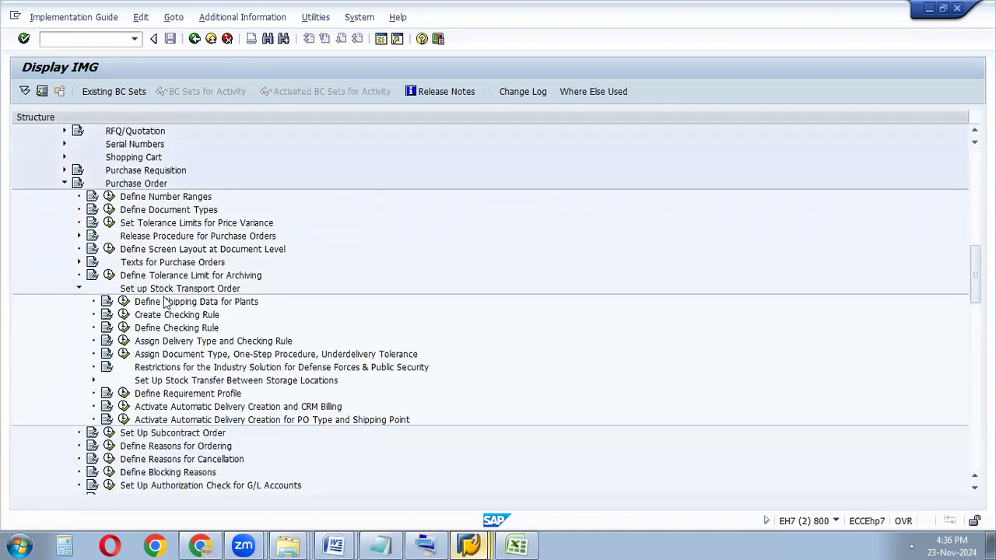
{"action": "left_click", "coordinate": [123, 303]}
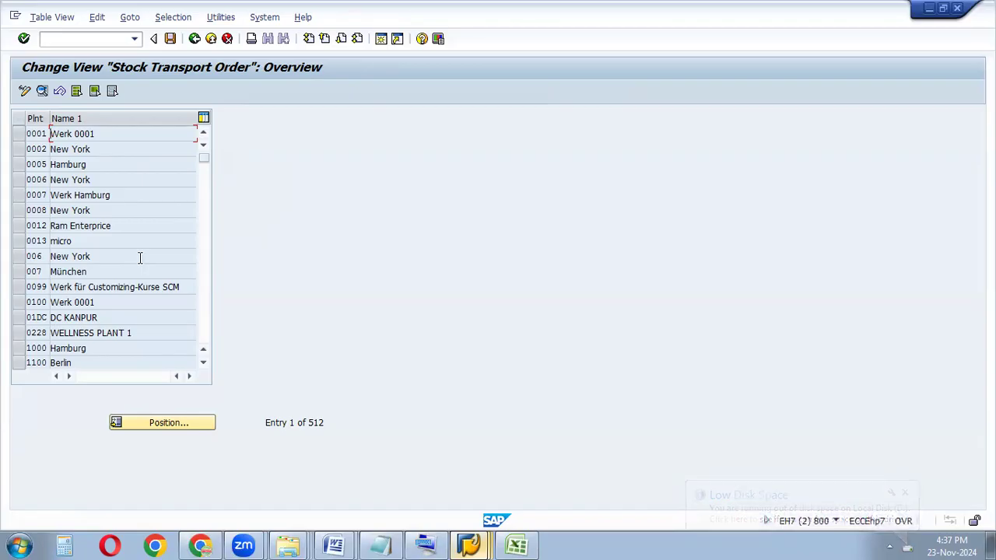
- Find plant HRV1 in the stock transport order overview and open its details
{"action": "left_click", "coordinate": [159, 423]}
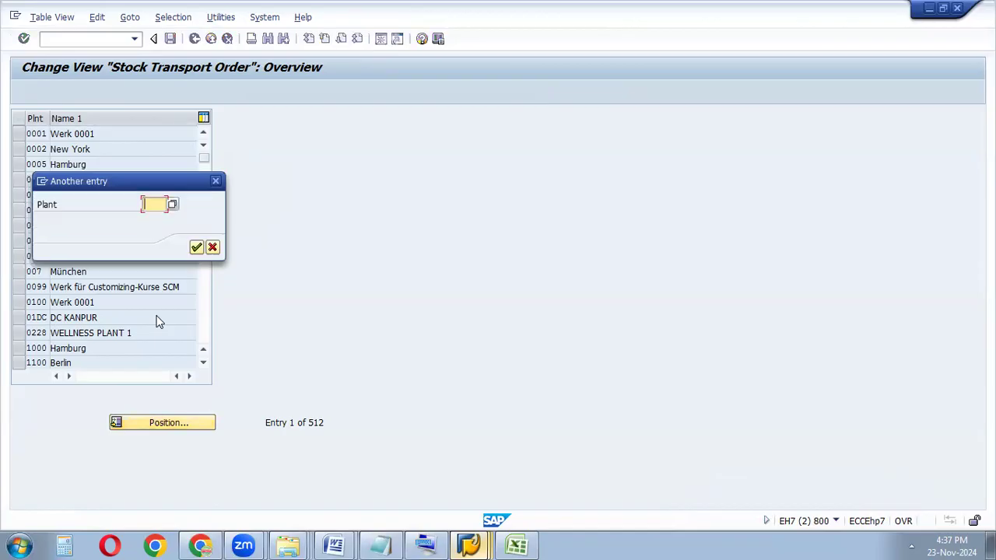
{"action": "type", "text": "HRV1"}
{"action": "left_click", "coordinate": [197, 248]}
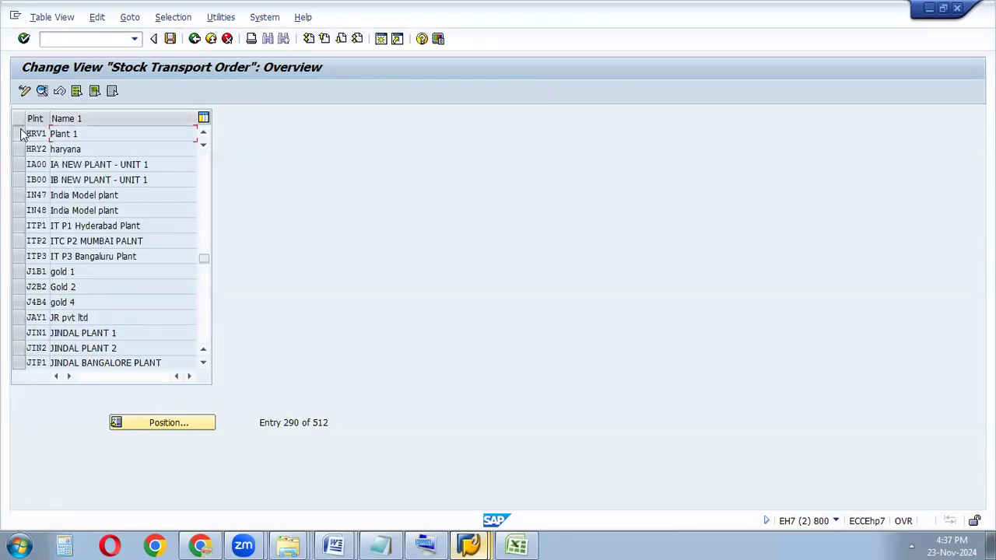
{"action": "left_click", "coordinate": [22, 133]}
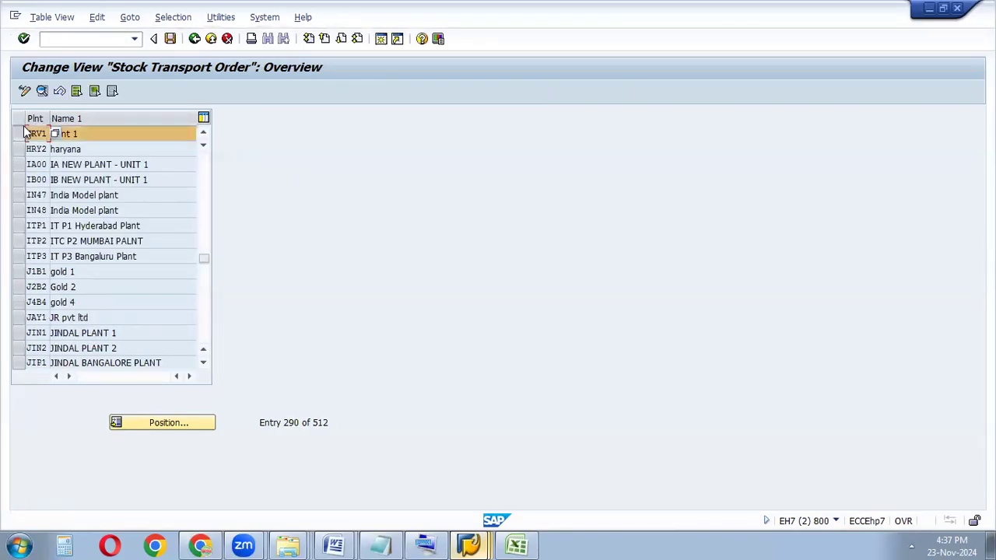
{"action": "left_click", "coordinate": [43, 91]}
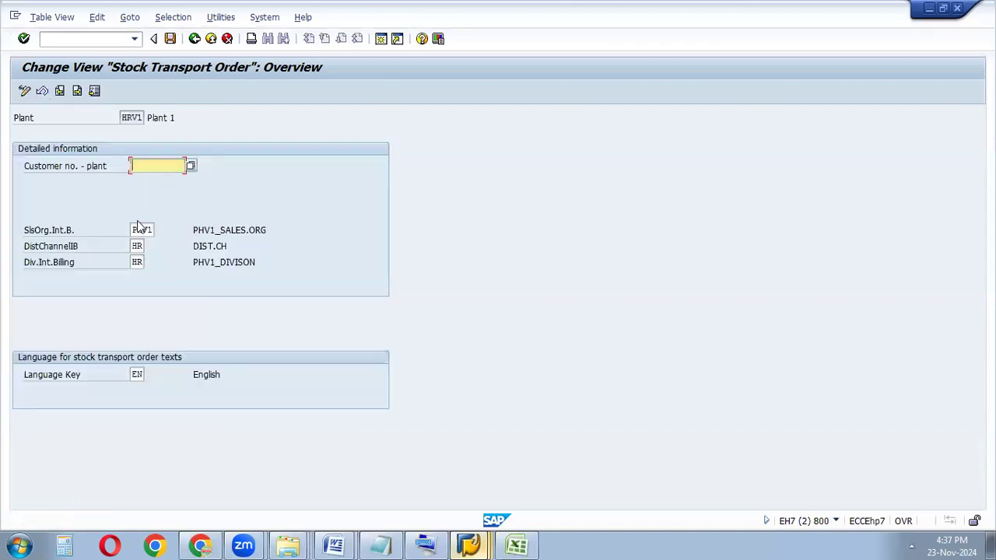
- Set plant HRV1's internal billing data to sales organization SA11, distribution channel SB and division SB, save it to the customizing request and return to the overview
{"action": "left_click_drag", "start_coordinate": [153, 230], "coordinate": [117, 232]}
{"action": "key", "text": "Delete"}
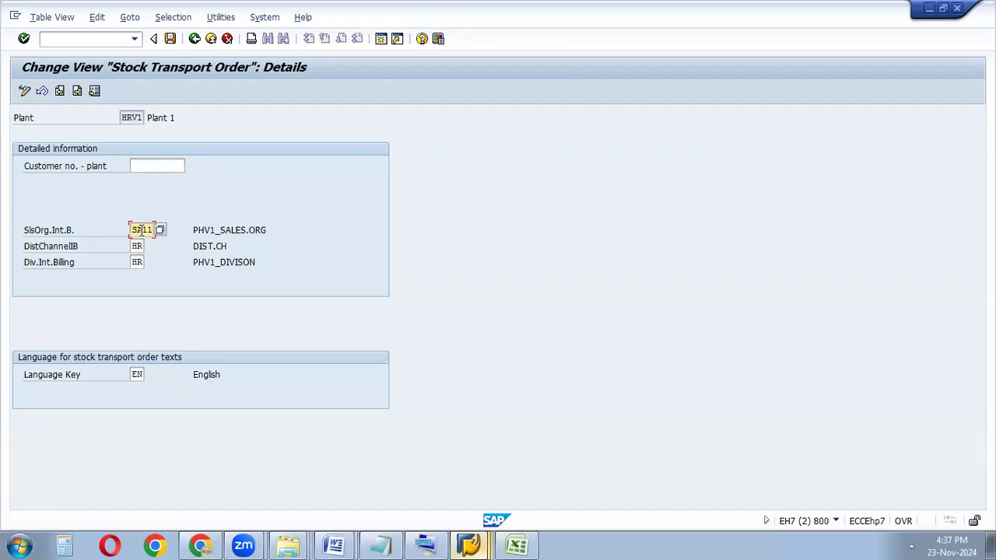
{"action": "key", "text": "Tab"}
{"action": "type", "text": "S"}
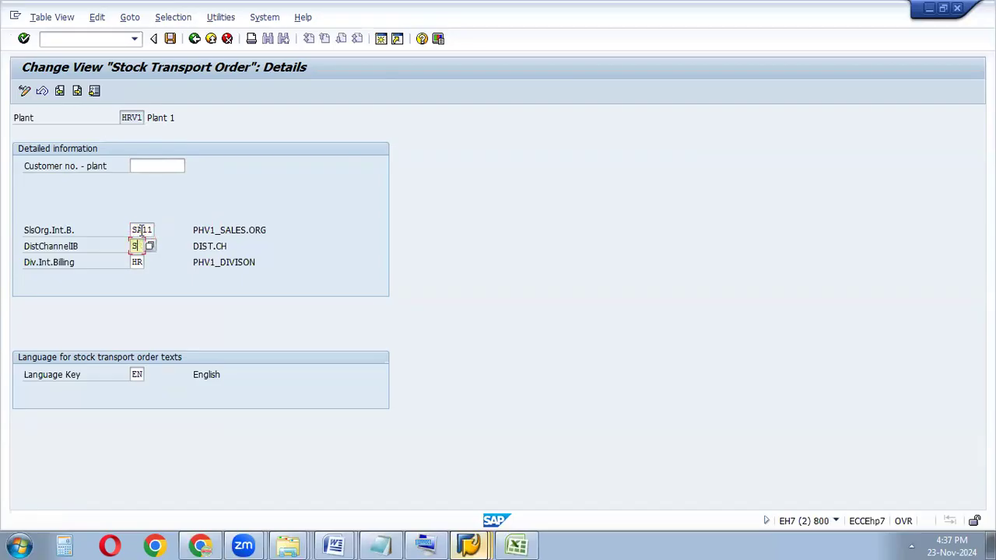
{"action": "key", "text": "Tab"}
{"action": "type", "text": "SB"}
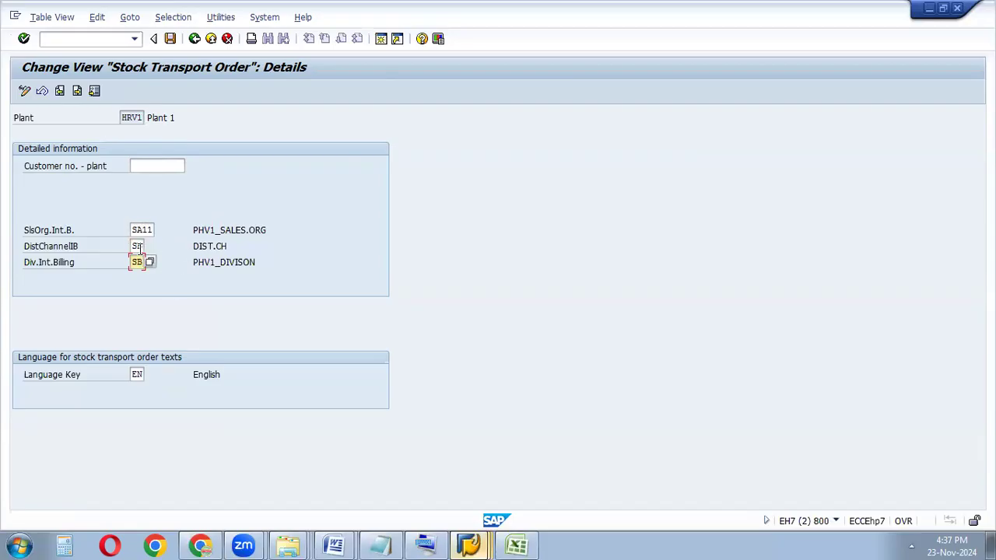
{"action": "left_click", "coordinate": [23, 38]}
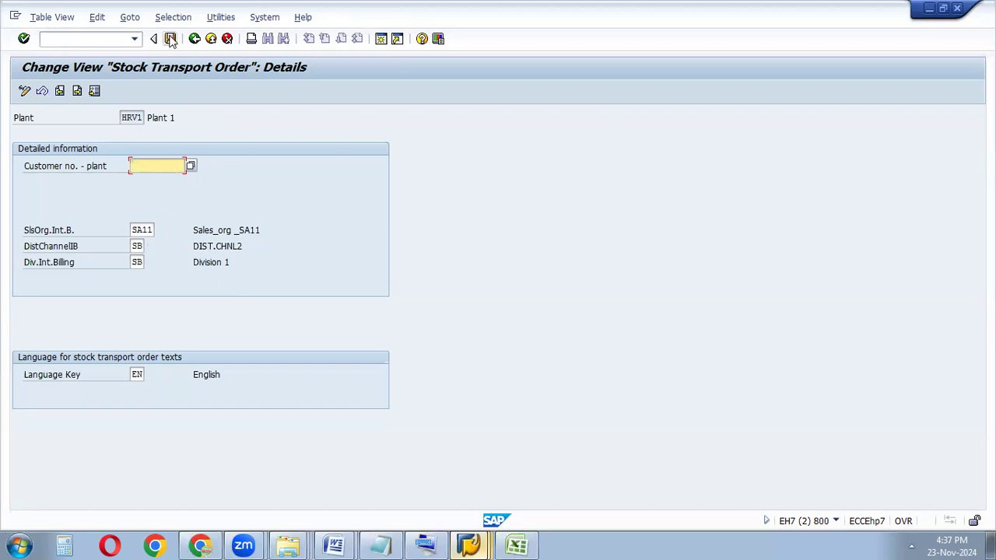
{"action": "left_click", "coordinate": [171, 39]}
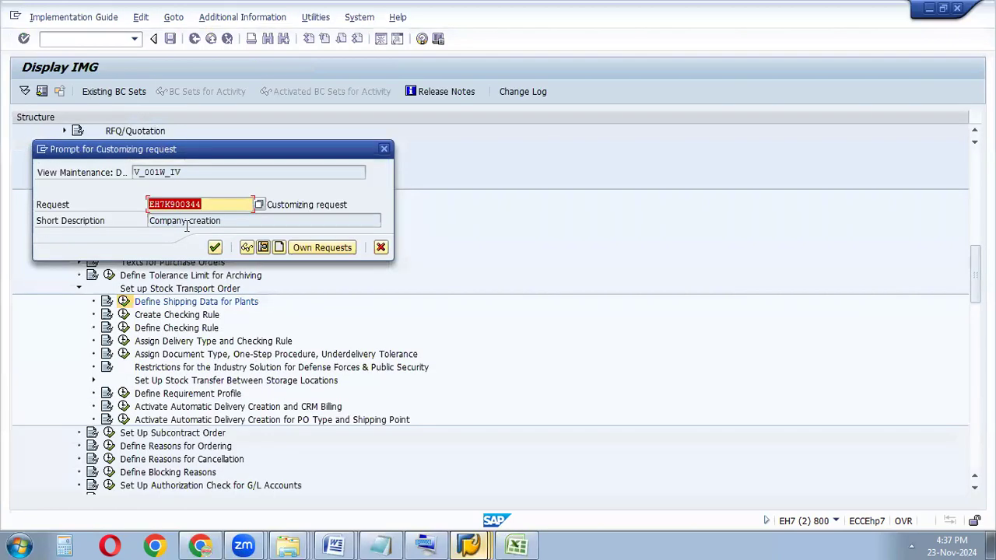
{"action": "left_click", "coordinate": [215, 247]}
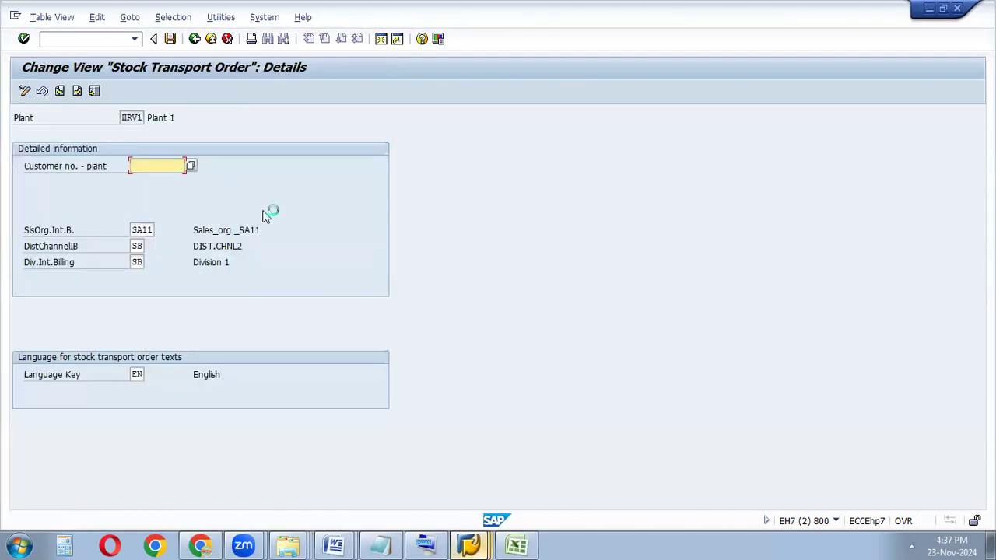
{"action": "key", "text": "F3"}
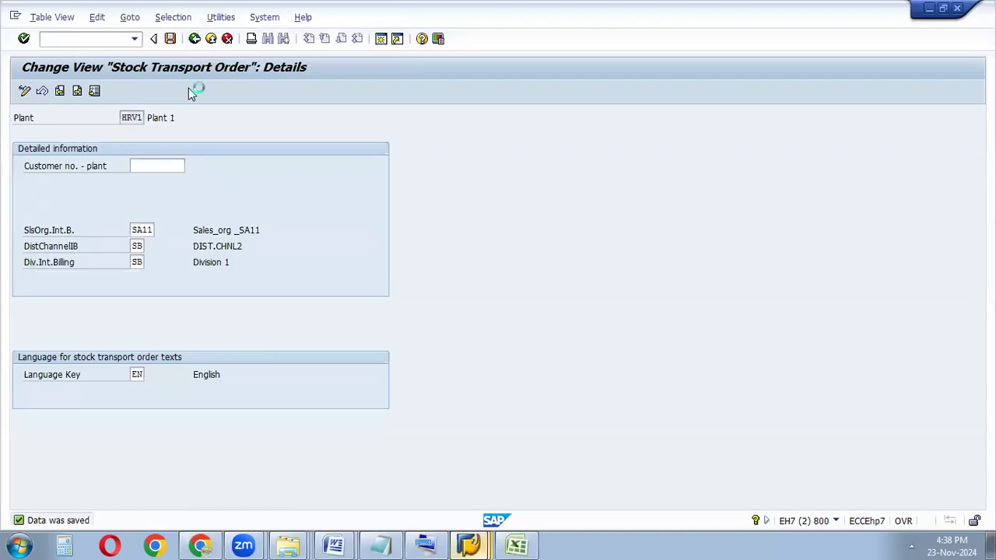
- Find plant PHV1 in the stock transport order overview and open its details
{"action": "double_click", "coordinate": [31, 133]}
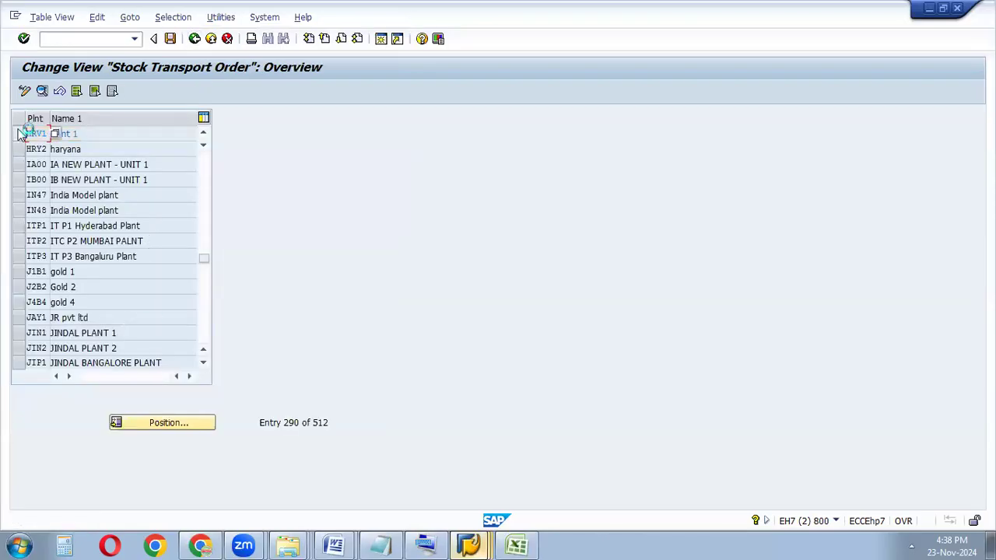
{"action": "left_click", "coordinate": [148, 425]}
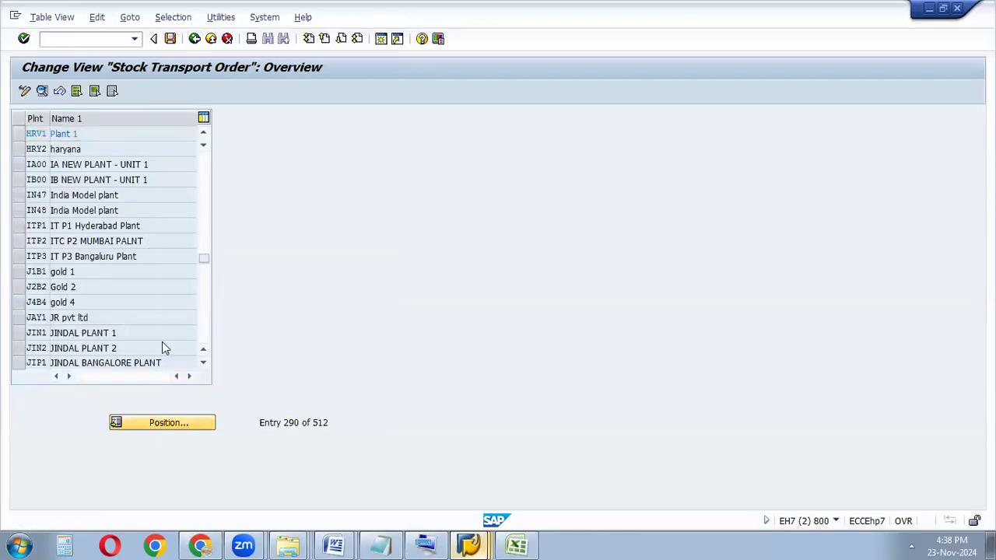
{"action": "type", "text": "PHV1"}
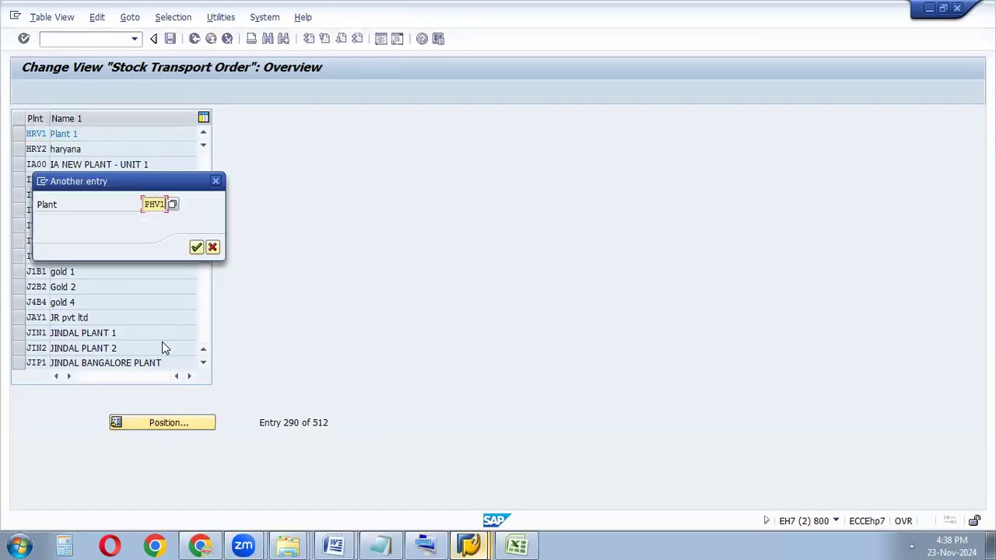
{"action": "left_click", "coordinate": [196, 247]}
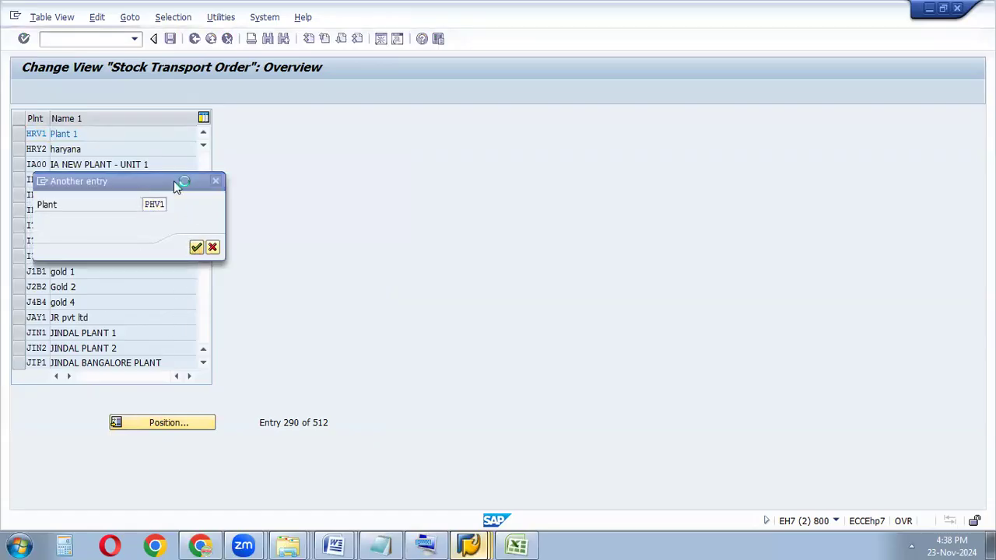
{"action": "left_click", "coordinate": [19, 134]}
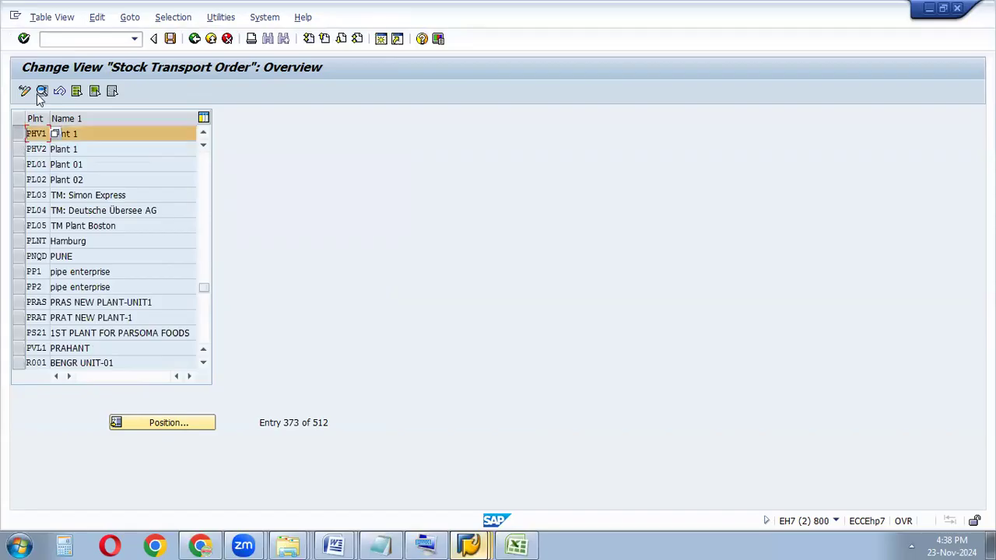
{"action": "left_click", "coordinate": [42, 91]}
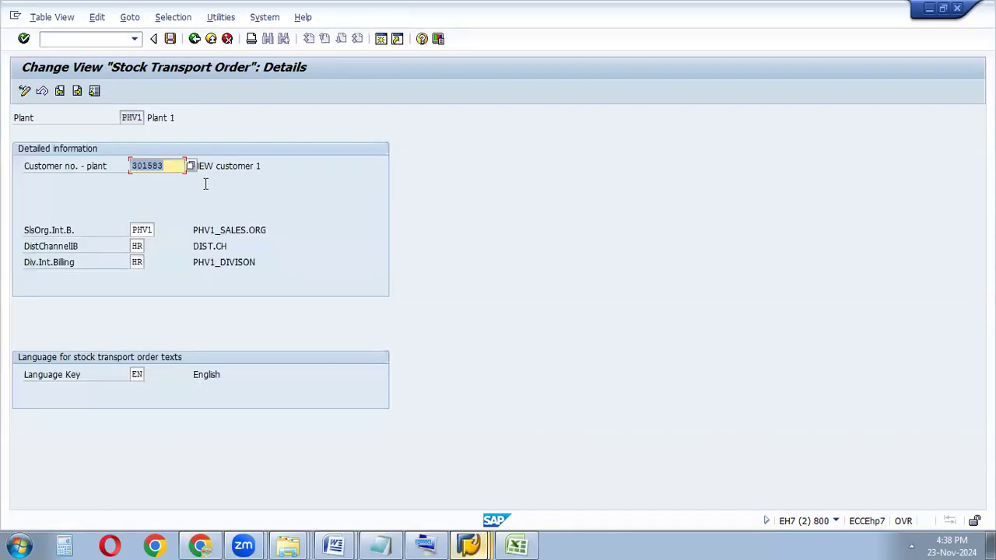
- Clear the internal billing sales organization, distribution channel and division for plant PHV1
{"action": "double_click", "coordinate": [152, 227]}
{"action": "key", "text": "Delete"}
{"action": "double_click", "coordinate": [136, 246]}
{"action": "key", "text": "Delete"}
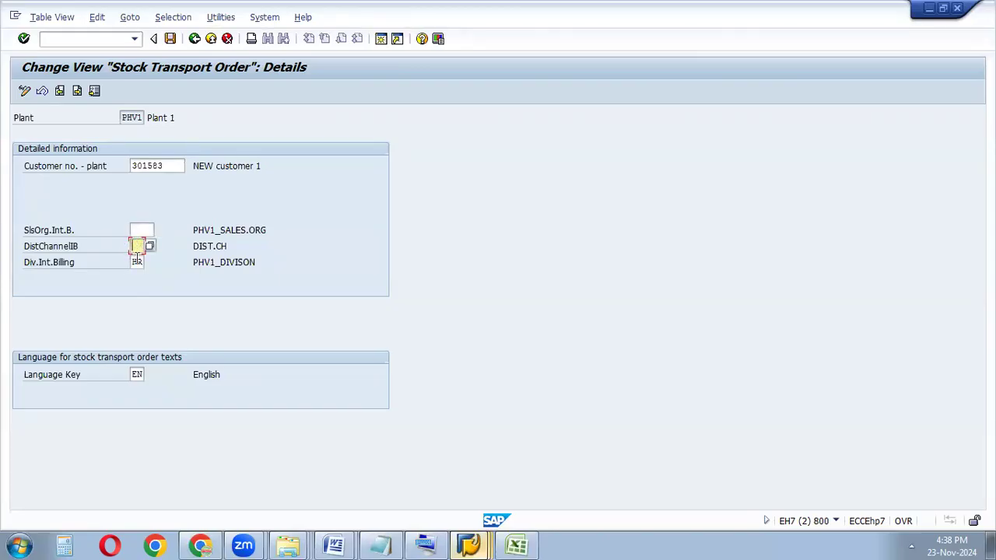
{"action": "double_click", "coordinate": [137, 263]}
{"action": "key", "text": "Delete"}
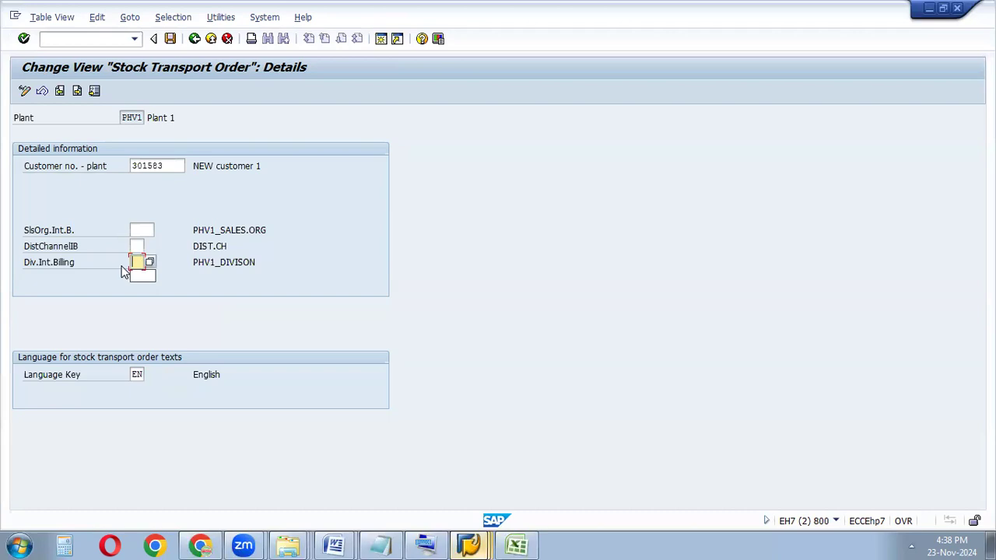
- Replace plant PHV1's customer number with the STO customer number copied from the Notepad notes, and save the shipping data
{"action": "left_click_drag", "start_coordinate": [169, 163], "coordinate": [116, 167]}
{"action": "key", "text": "Delete"}
{"action": "left_click", "coordinate": [374, 545]}
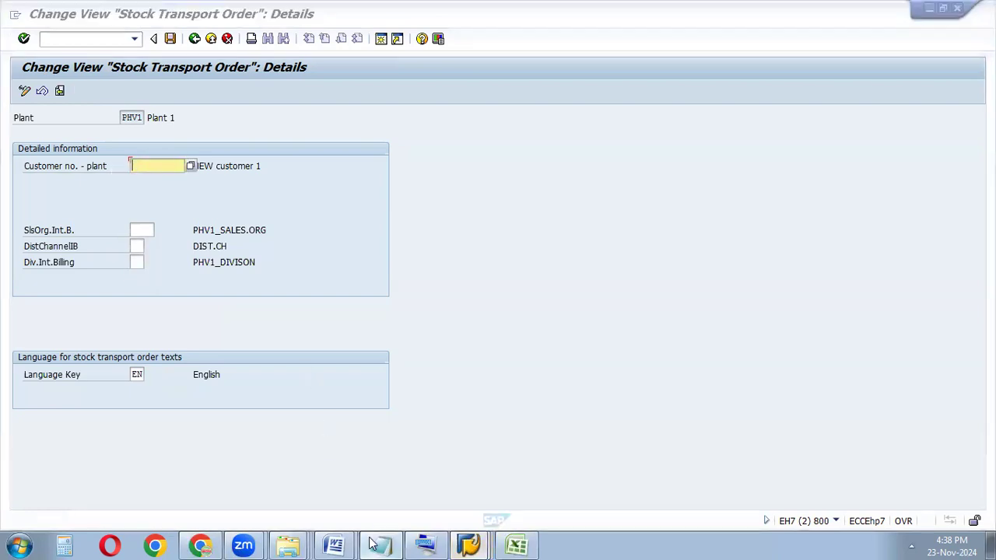
{"action": "left_click", "coordinate": [374, 545]}
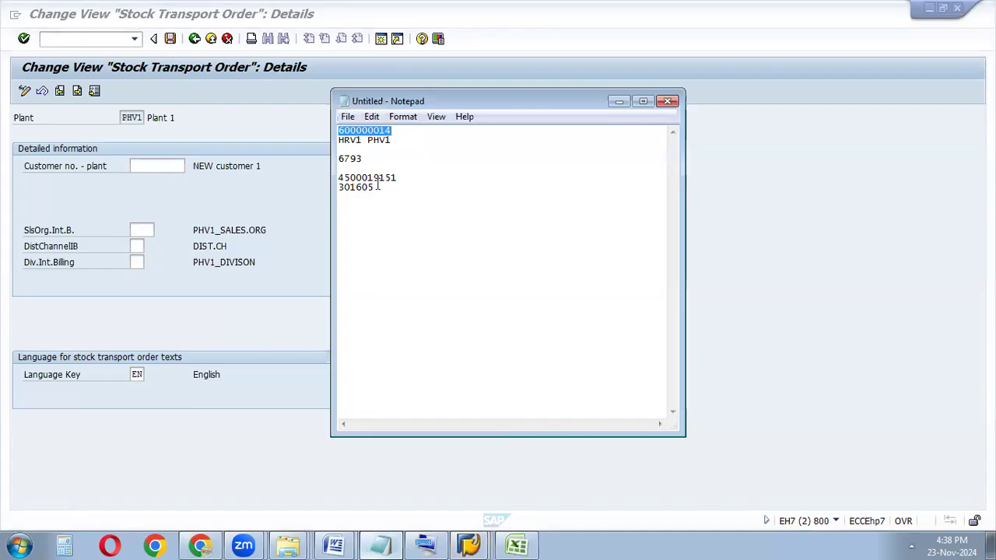
{"action": "left_click_drag", "start_coordinate": [378, 187], "coordinate": [339, 187]}
{"action": "key", "text": "ctrl+c"}
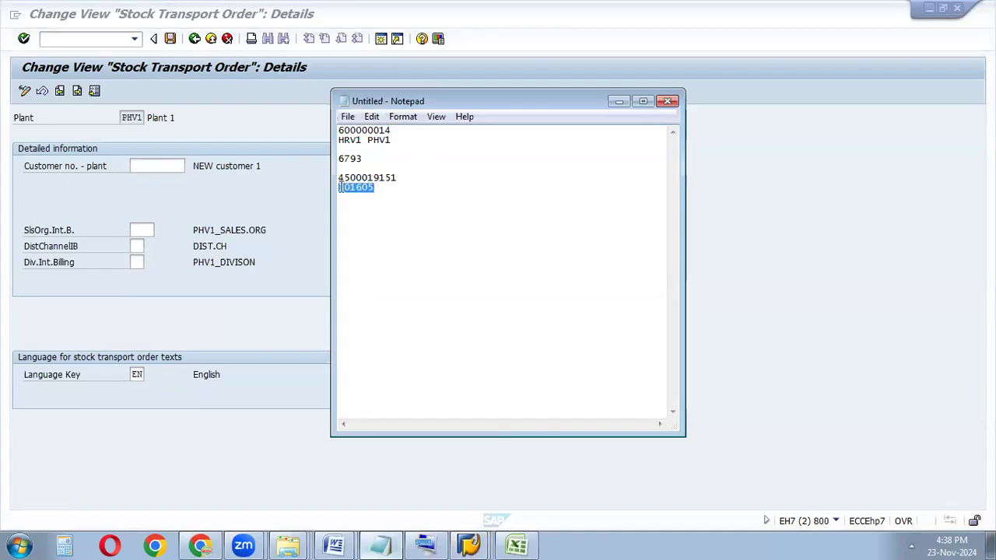
{"action": "left_click", "coordinate": [619, 102]}
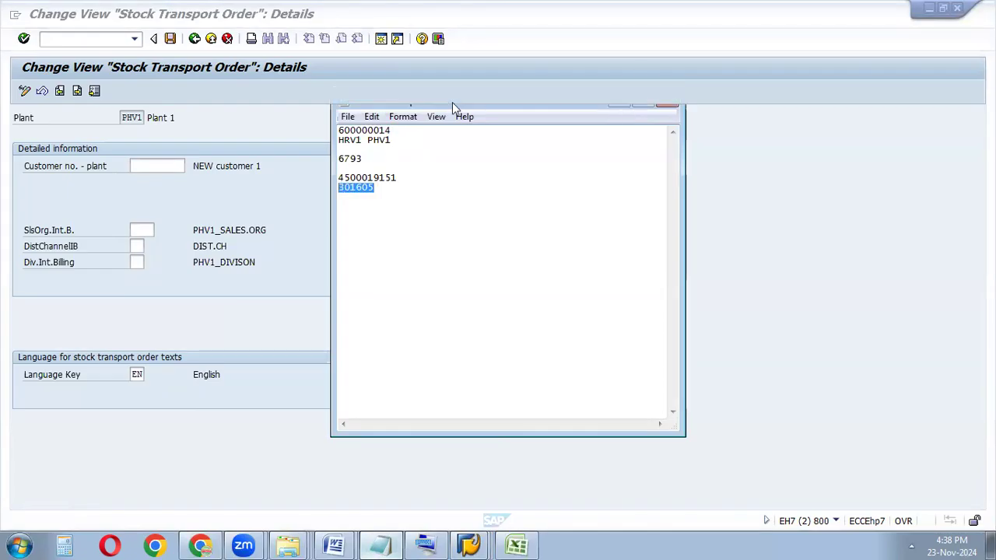
{"action": "key", "text": "ctrl+v"}
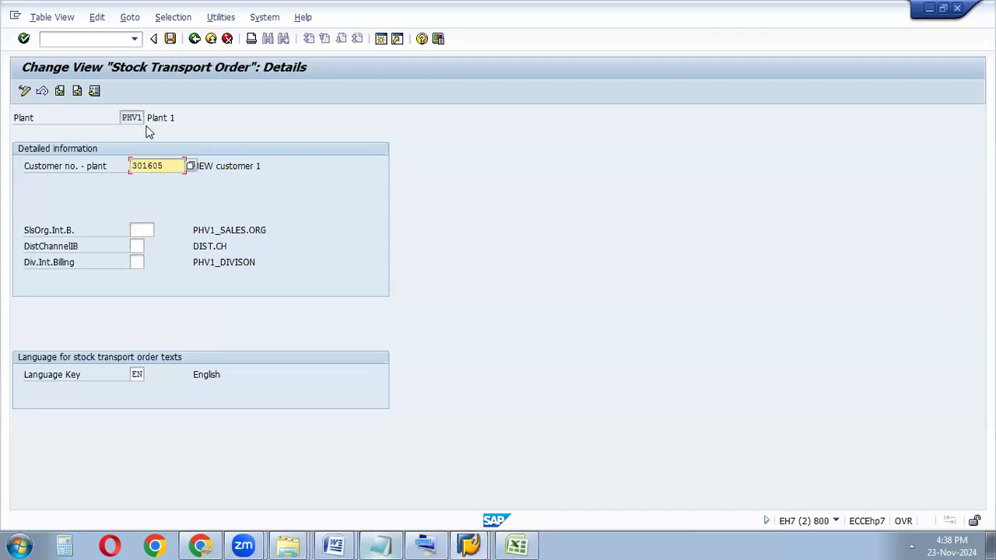
{"action": "left_click", "coordinate": [25, 40]}
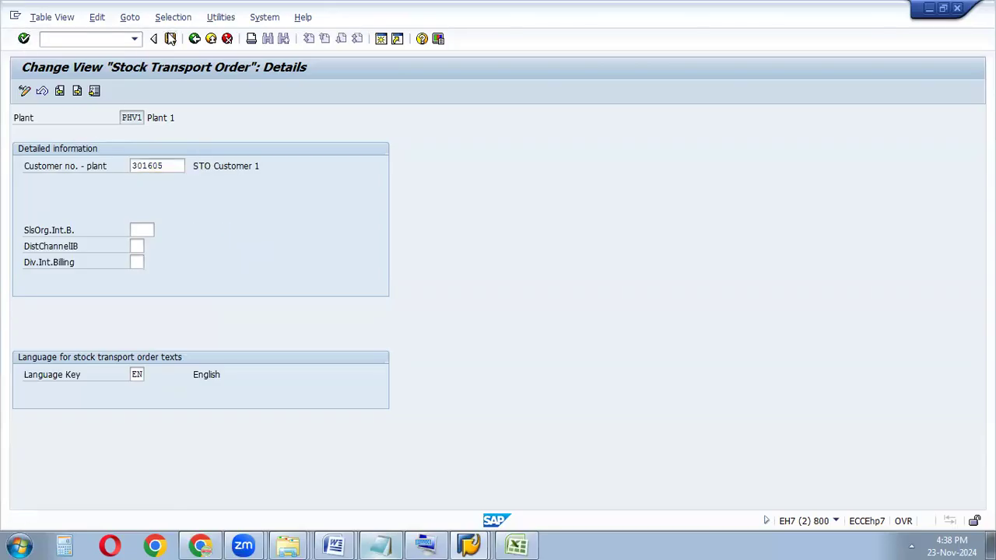
{"action": "key", "text": "ctrl+s"}
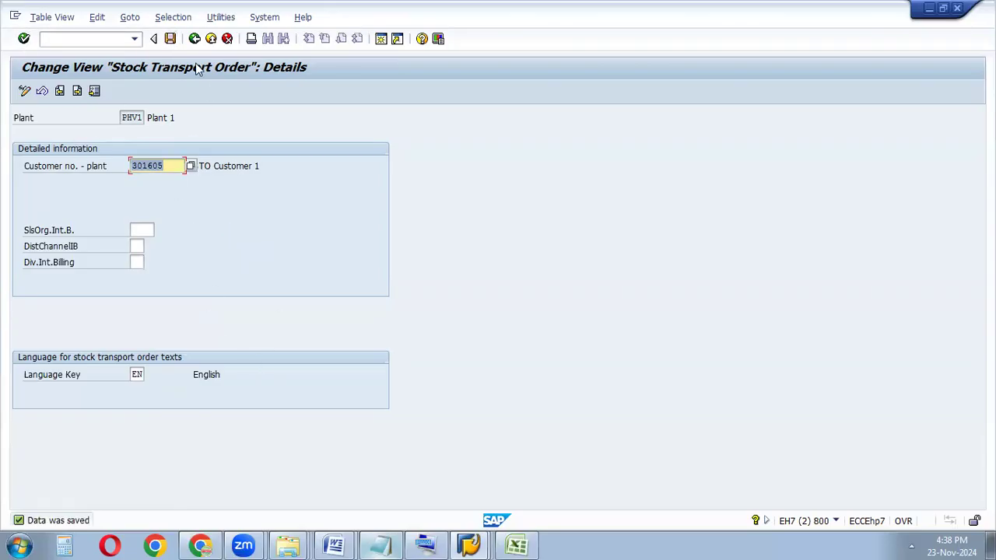
- Return to the implementation guide and open Create Checking Rule under Set up Stock Transport Order
{"action": "key", "text": "F3"}
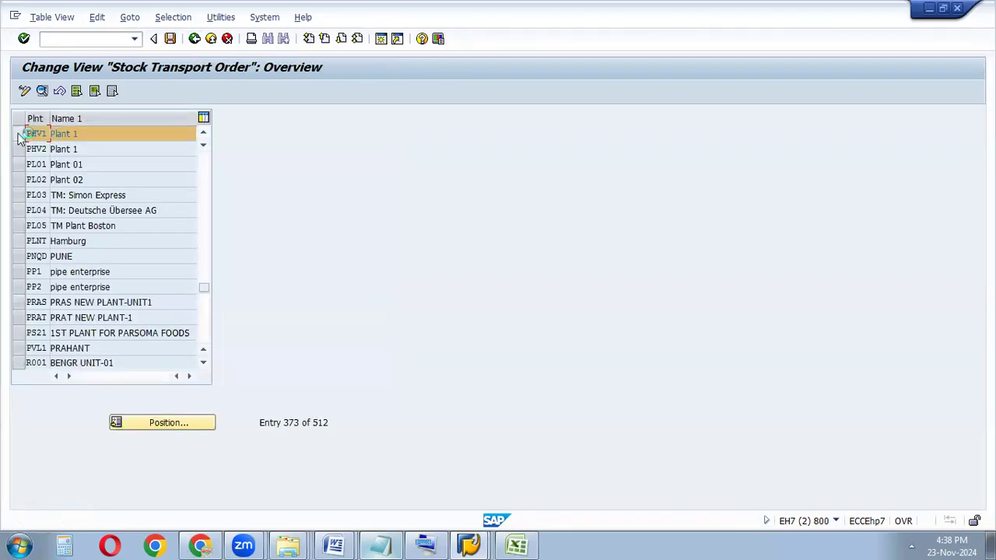
{"action": "left_click", "coordinate": [195, 39]}
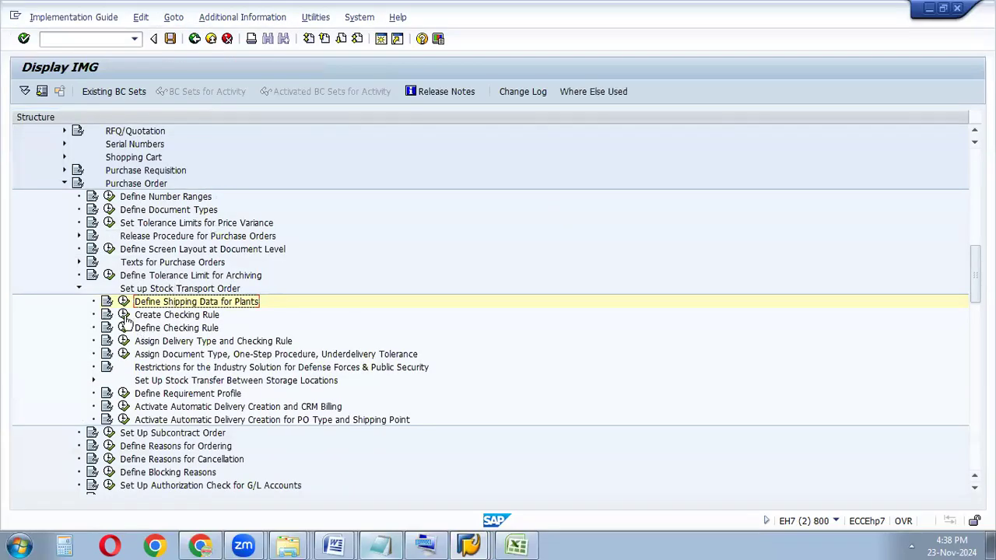
{"action": "left_click", "coordinate": [123, 315]}
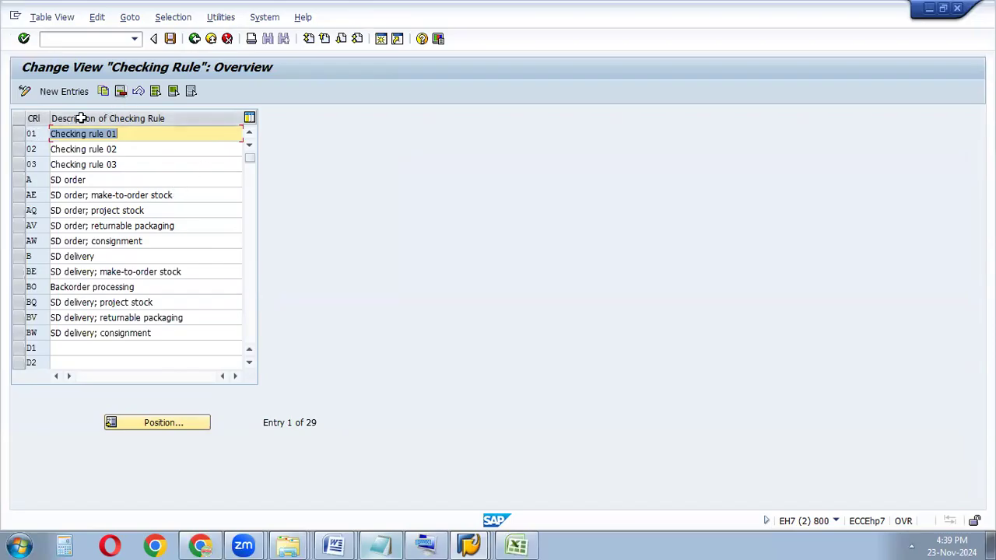
- Examine the Define Checking Rule details for availability check 01 with checking rule 01, and return to the IMG structure
{"action": "left_click", "coordinate": [195, 39]}
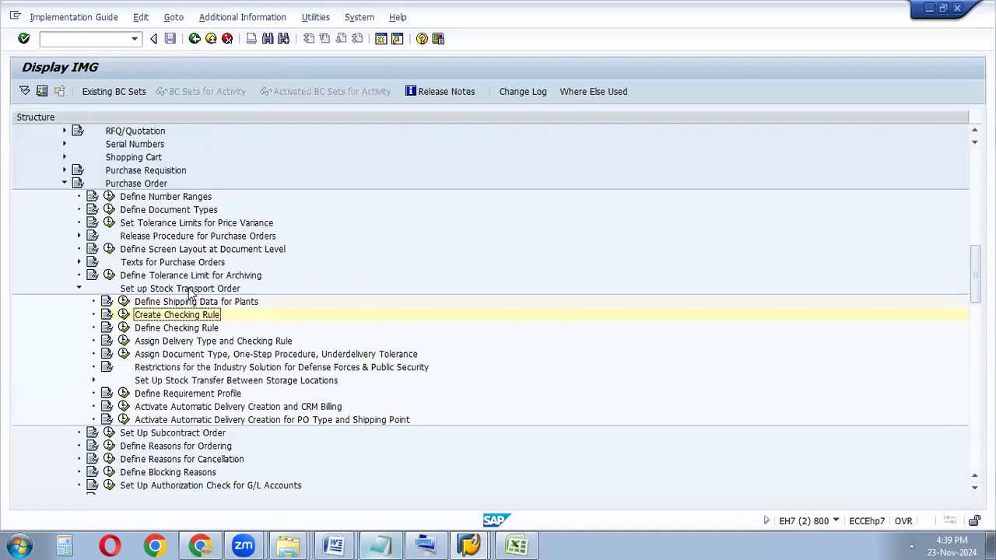
{"action": "left_click", "coordinate": [146, 318]}
{"action": "left_click", "coordinate": [126, 329]}
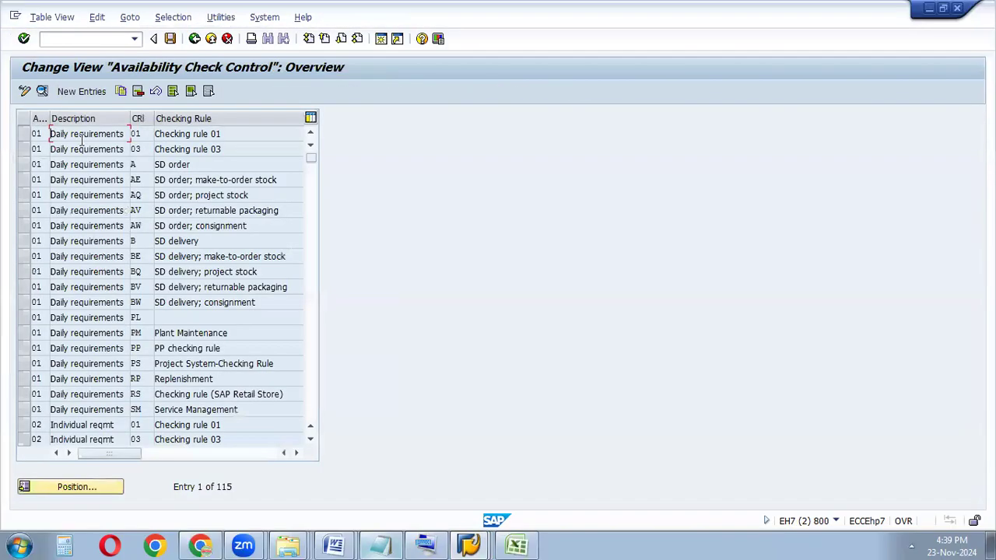
{"action": "left_click", "coordinate": [24, 134]}
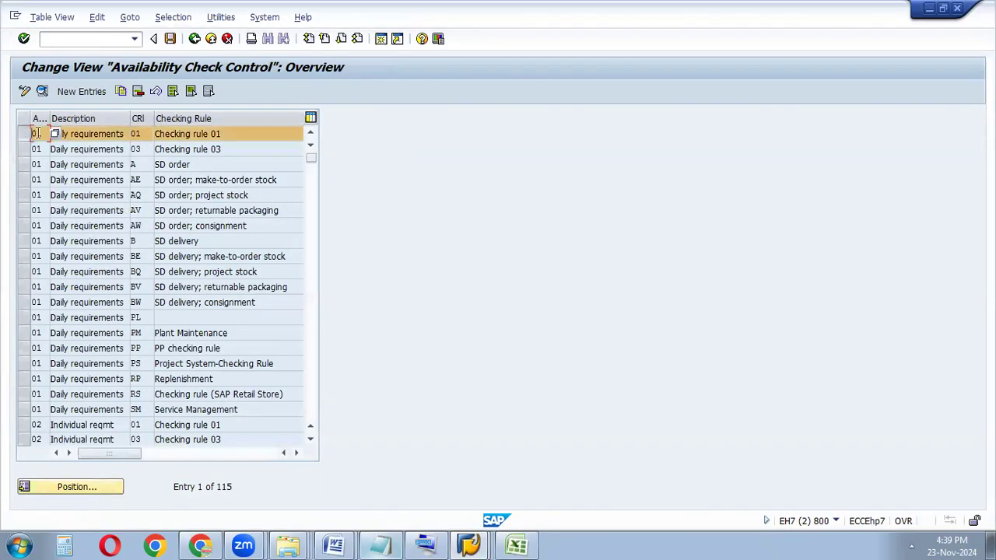
{"action": "left_click", "coordinate": [144, 131]}
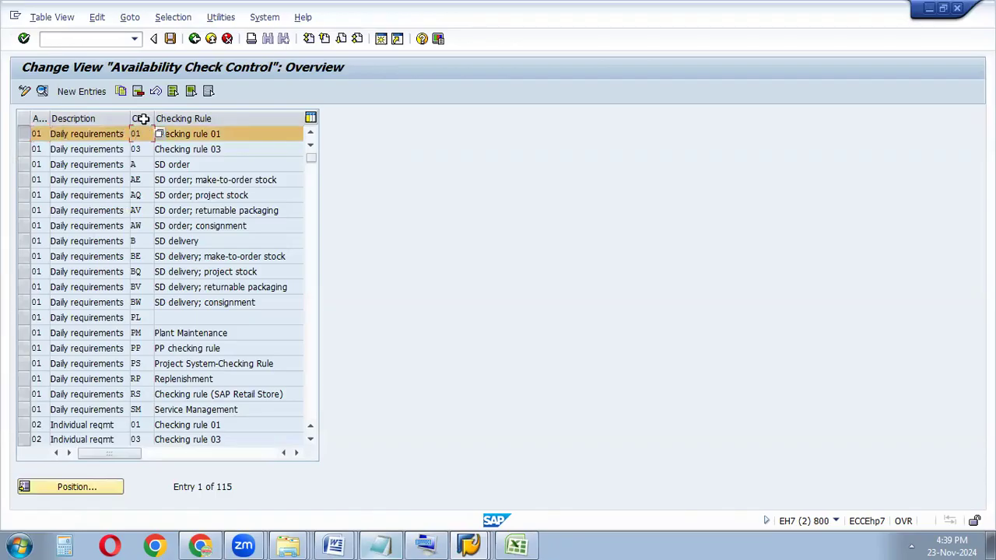
{"action": "left_click", "coordinate": [43, 91]}
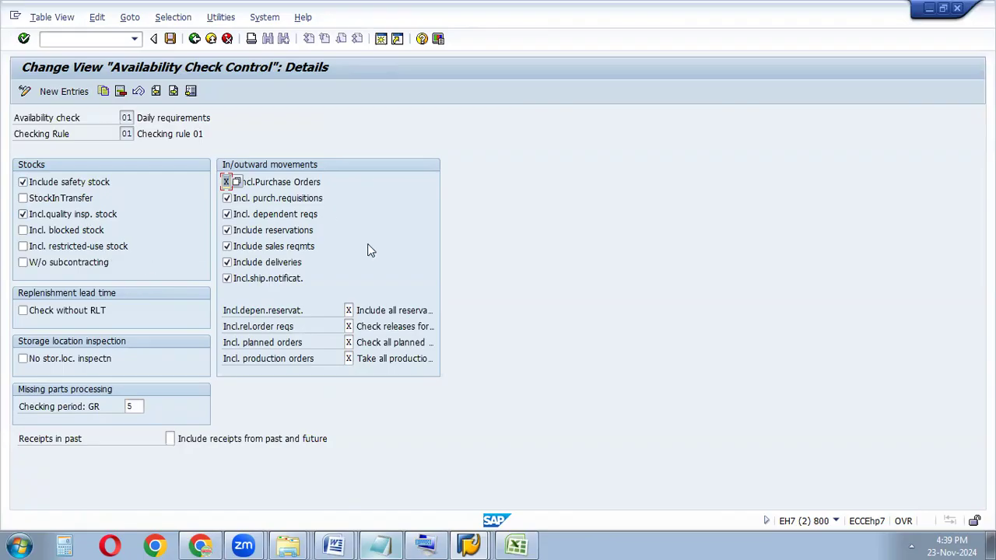
{"action": "left_click", "coordinate": [194, 39]}
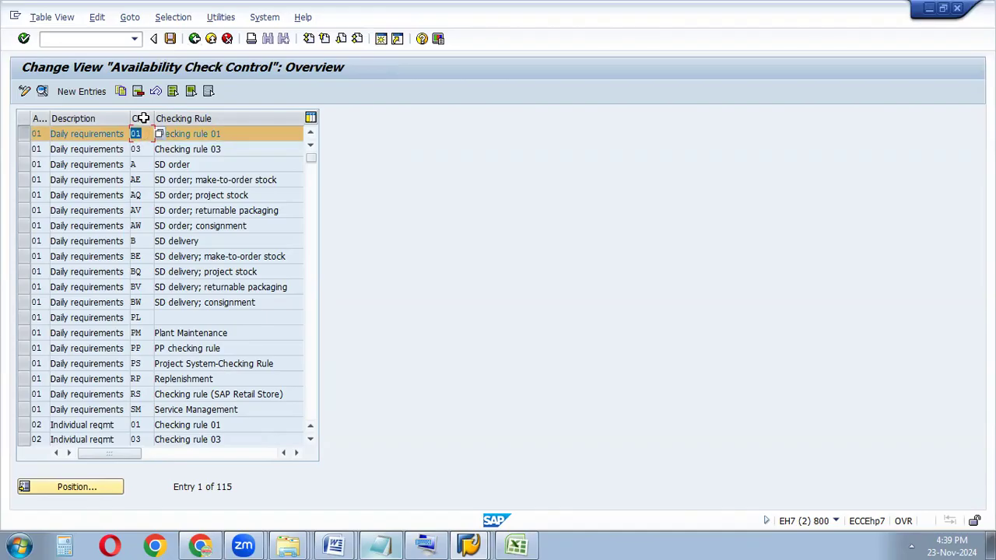
{"action": "left_click", "coordinate": [191, 43]}
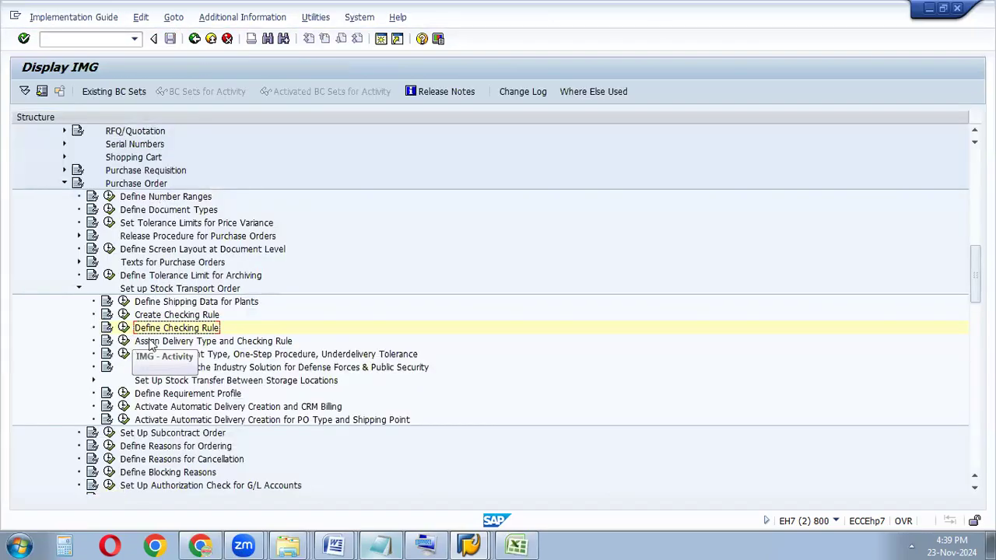
- Open Assign Delivery Type and Checking Rule and position the table at document type NB, supplying plant HRV1
{"action": "left_click", "coordinate": [123, 342]}
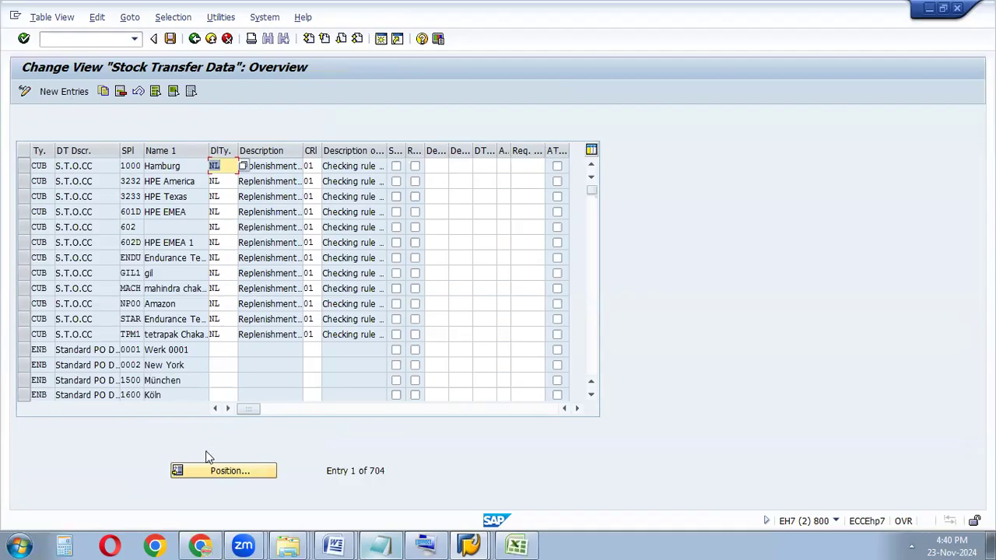
{"action": "left_click", "coordinate": [222, 471]}
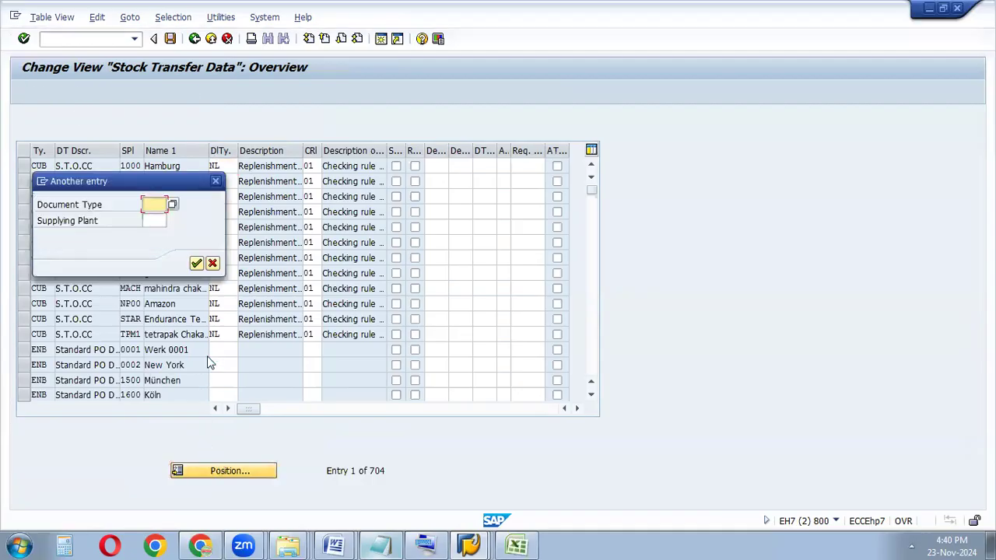
{"action": "type", "text": "NB"}
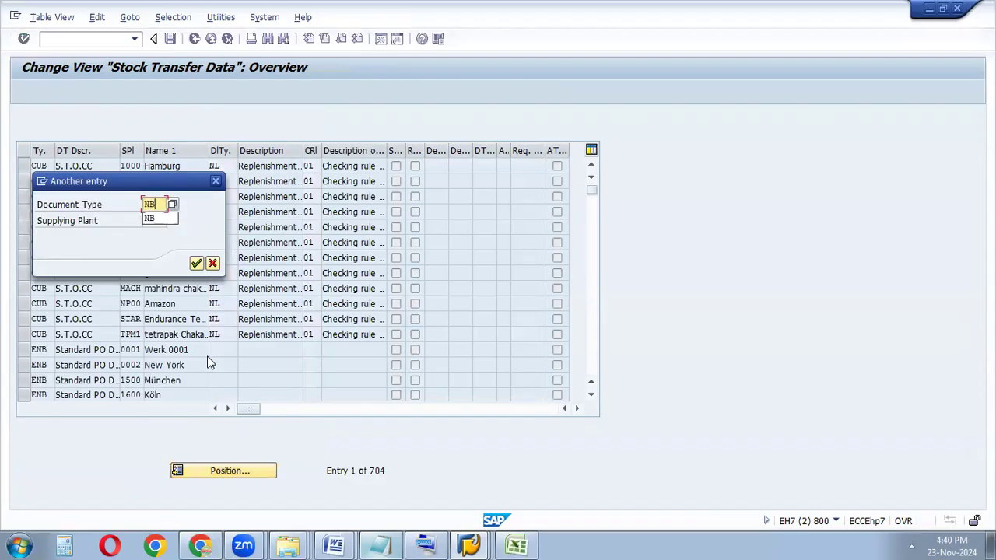
{"action": "key", "text": "Escape"}
{"action": "left_click", "coordinate": [155, 221]}
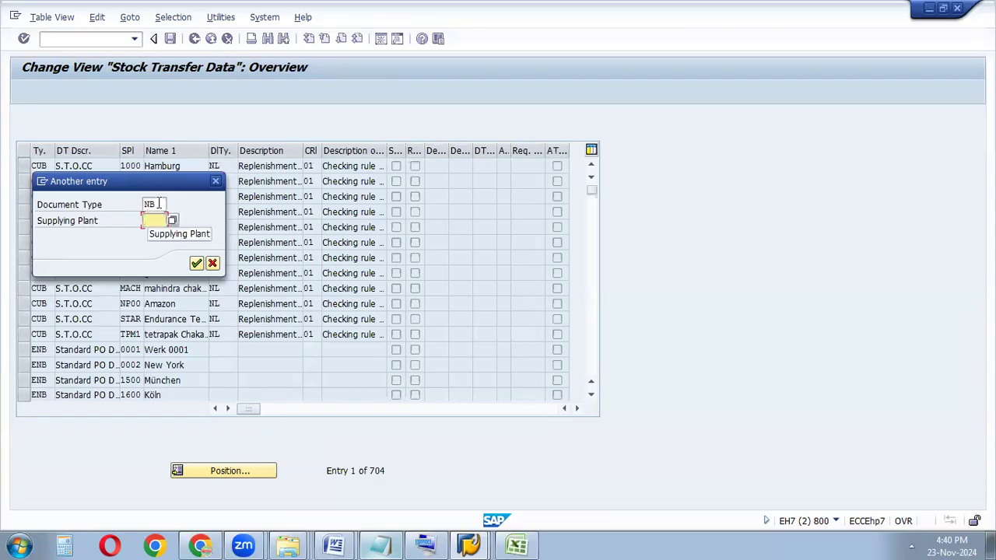
{"action": "left_click", "coordinate": [158, 203]}
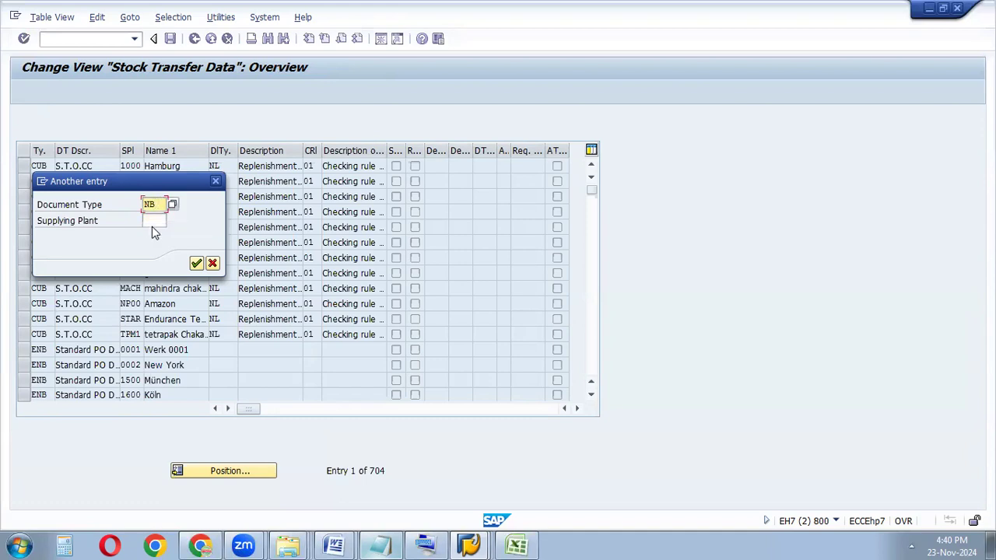
{"action": "left_click", "coordinate": [154, 221]}
{"action": "type", "text": "HRV1"}
{"action": "left_click", "coordinate": [195, 262]}
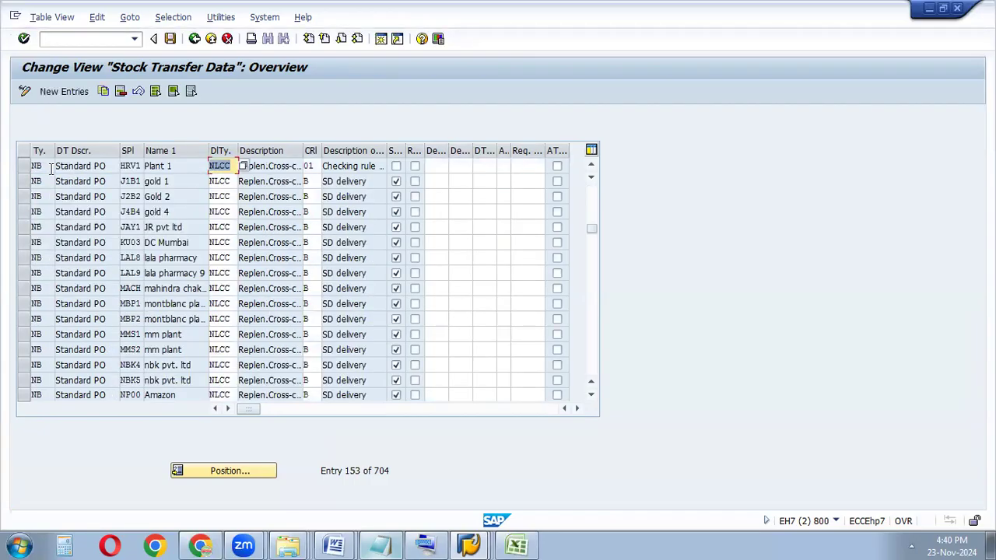
- Review the HRV1 entry's delivery type options and checking rule, save the table, and return to the IMG structure
{"action": "left_click", "coordinate": [129, 167]}
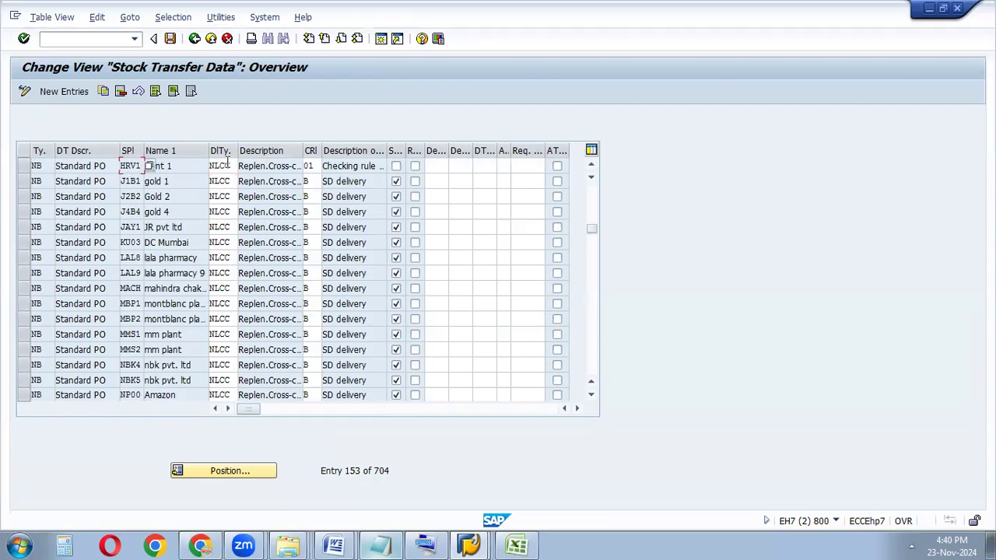
{"action": "left_click", "coordinate": [24, 167]}
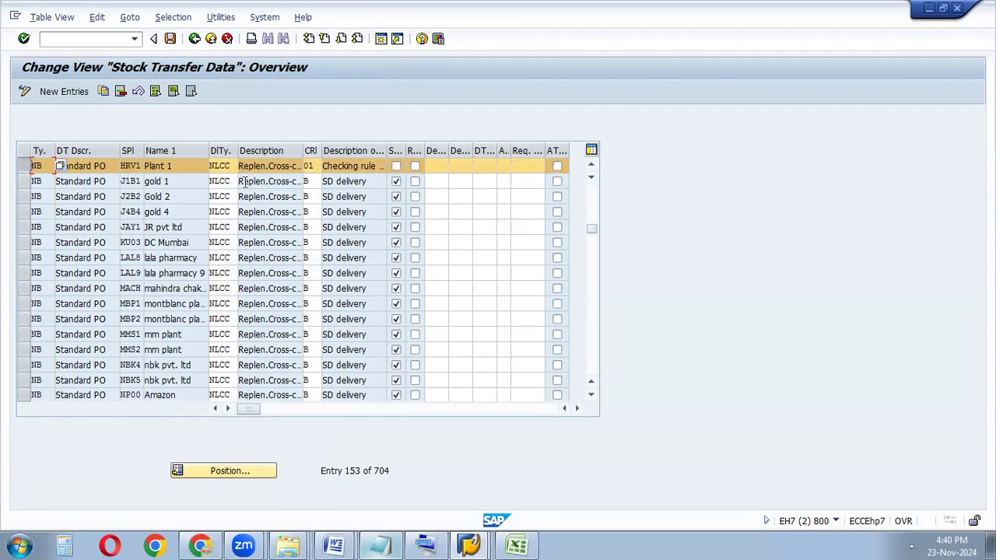
{"action": "left_click", "coordinate": [228, 166]}
{"action": "key", "text": "F4"}
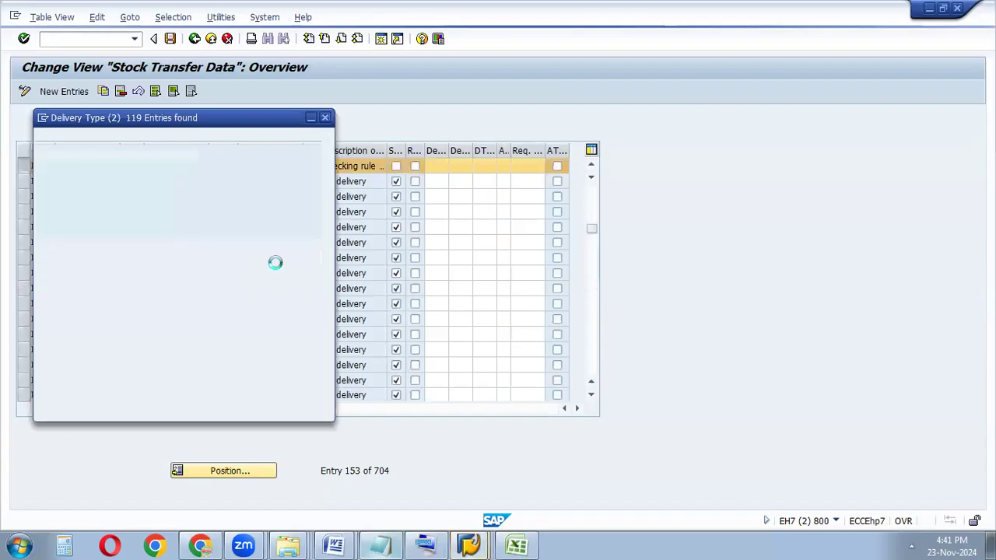
{"action": "left_click_drag", "start_coordinate": [326, 257], "coordinate": [324, 304]}
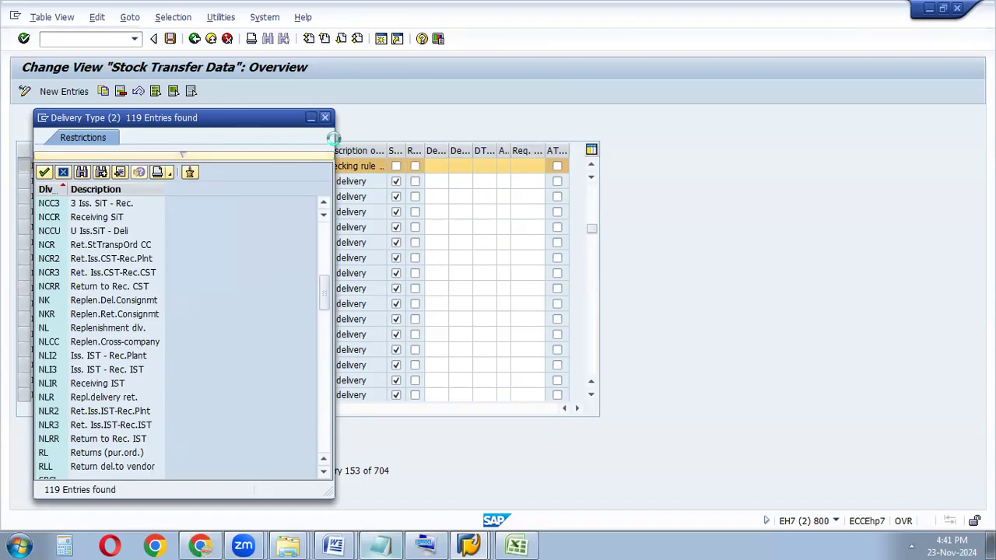
{"action": "left_click", "coordinate": [324, 118]}
{"action": "left_click", "coordinate": [315, 165]}
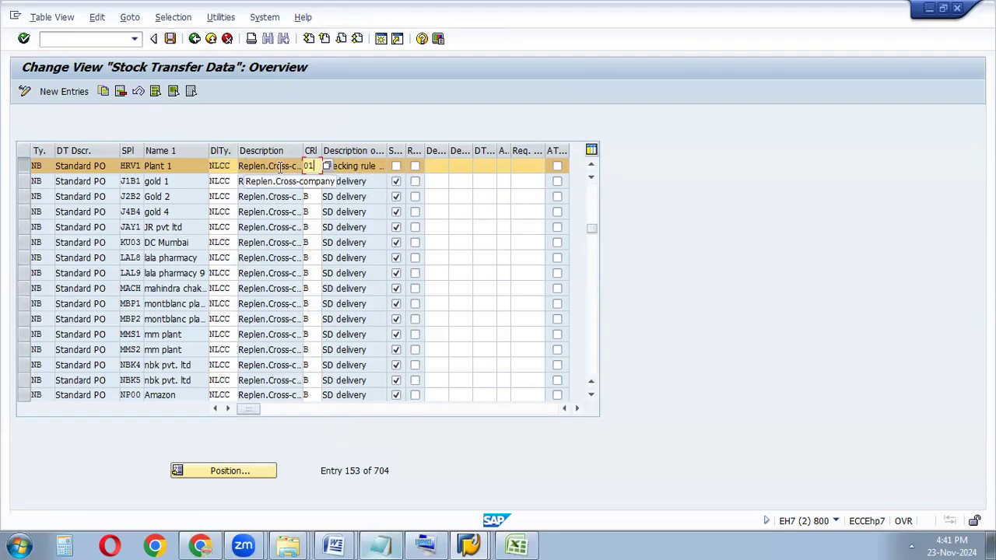
{"action": "left_click", "coordinate": [170, 39]}
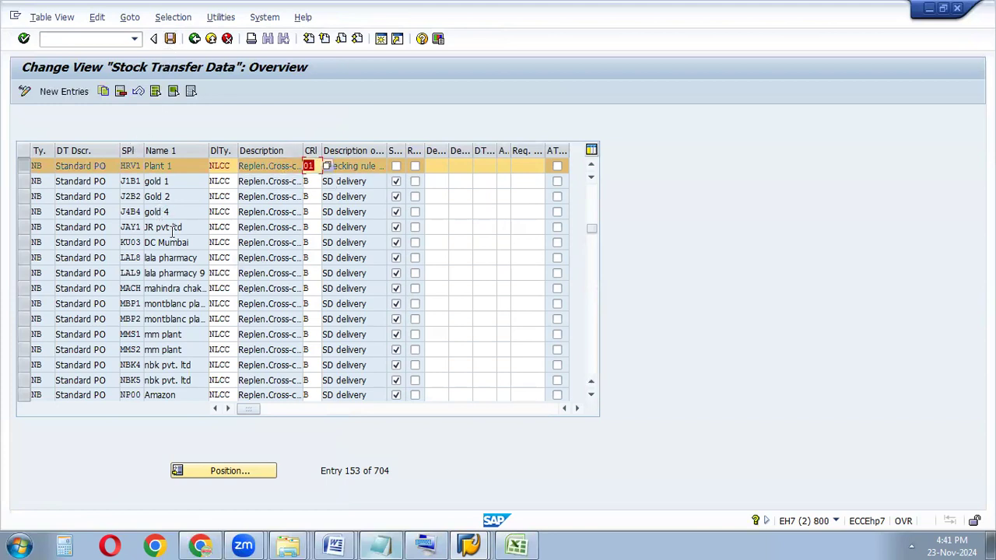
{"action": "left_click", "coordinate": [194, 38]}
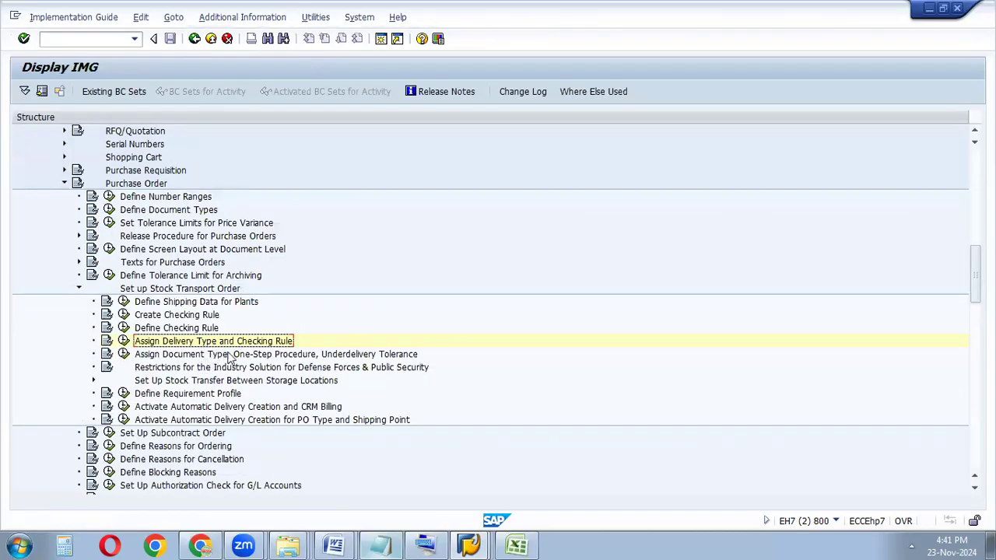
- Open Assign Document Type, One-Step Procedure, Underdelivery Tolerance and position the table at supplying plant HRV1, plant PHV1
{"action": "left_click", "coordinate": [125, 355]}
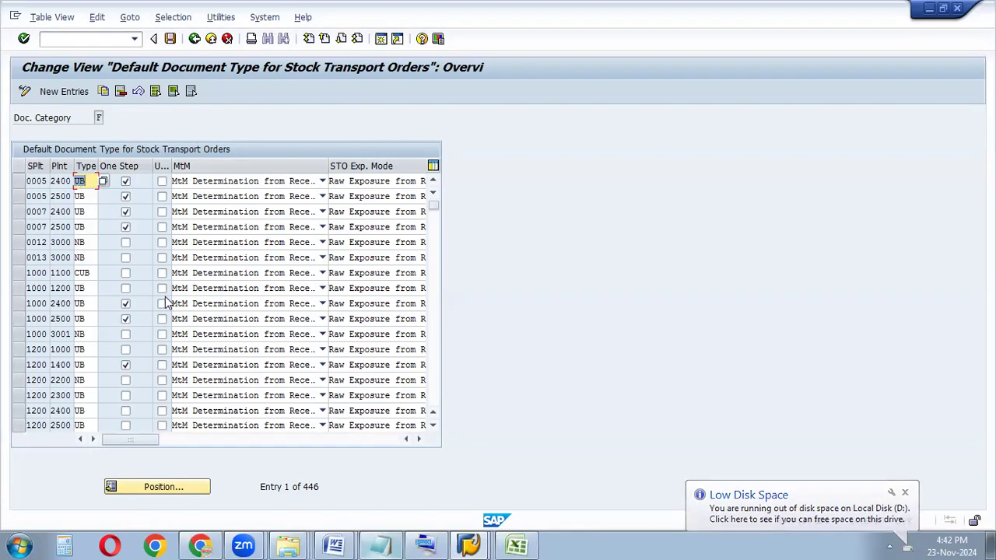
{"action": "left_click", "coordinate": [171, 487]}
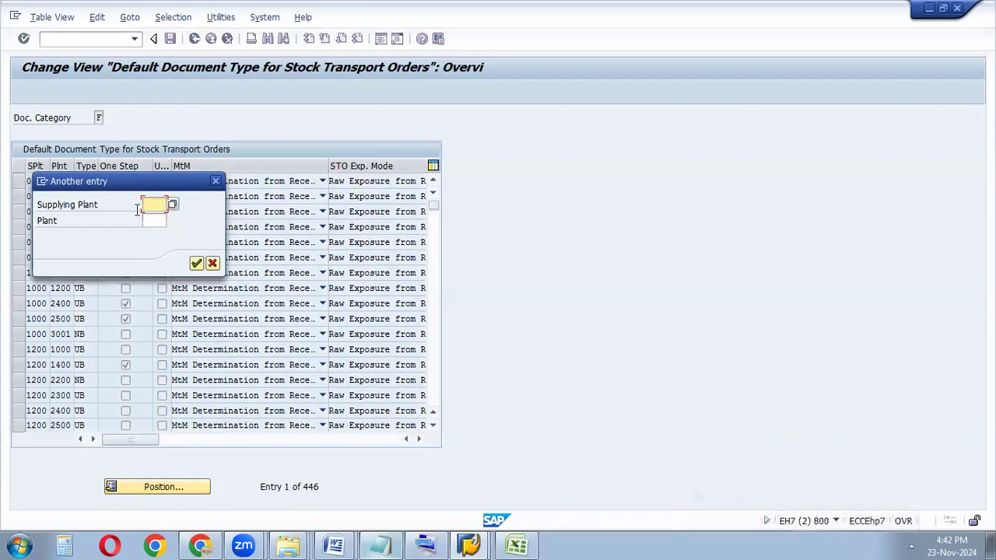
{"action": "type", "text": "HRV1"}
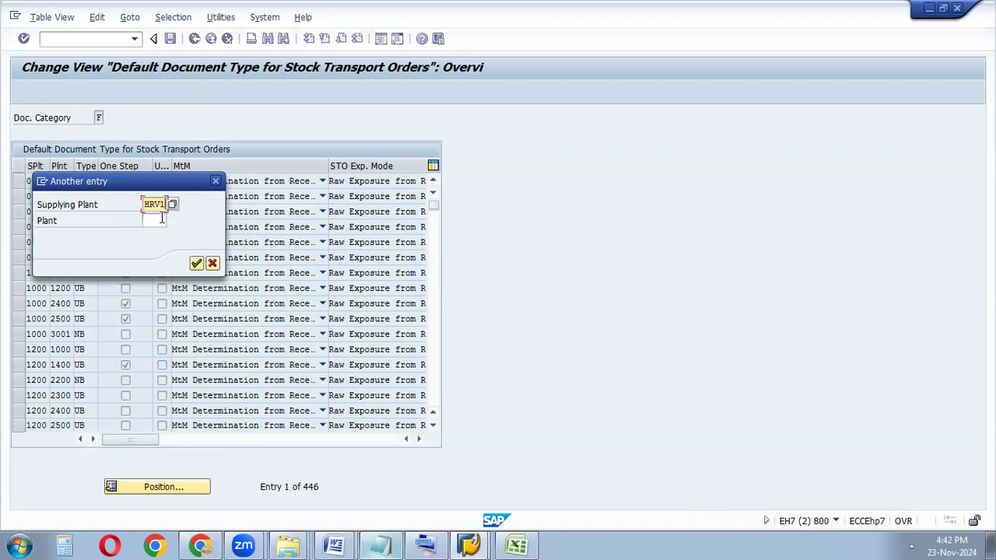
{"action": "left_click", "coordinate": [155, 221]}
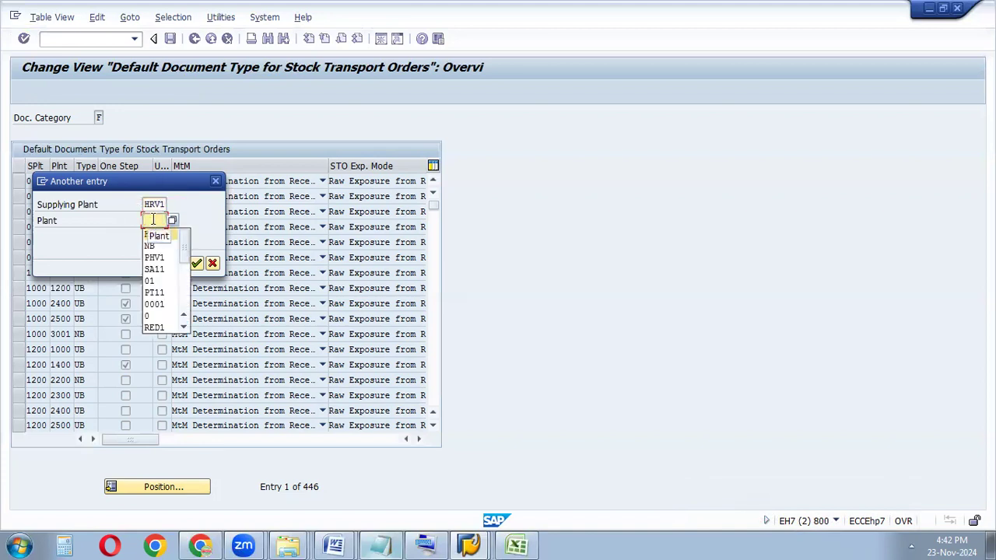
{"action": "type", "text": "PHV1"}
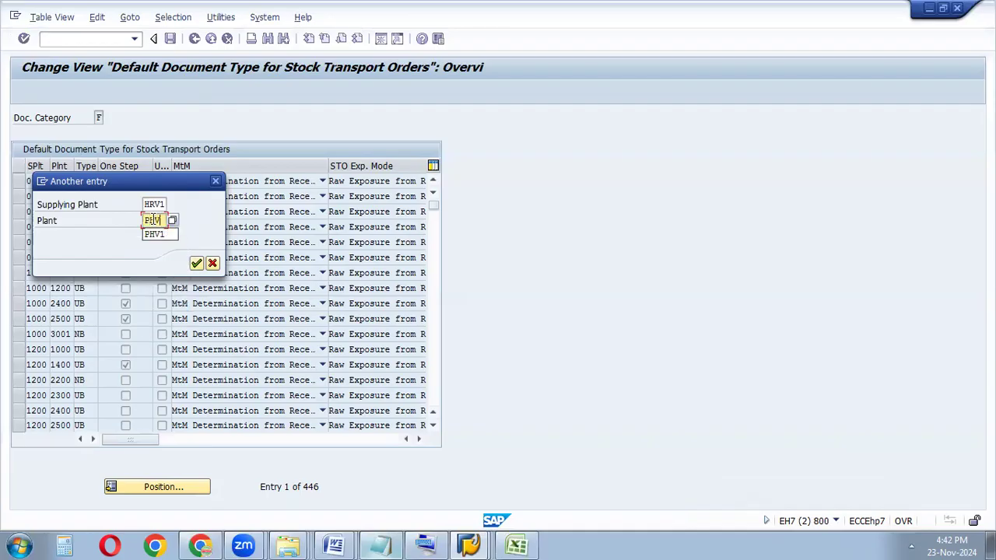
{"action": "left_click", "coordinate": [195, 265]}
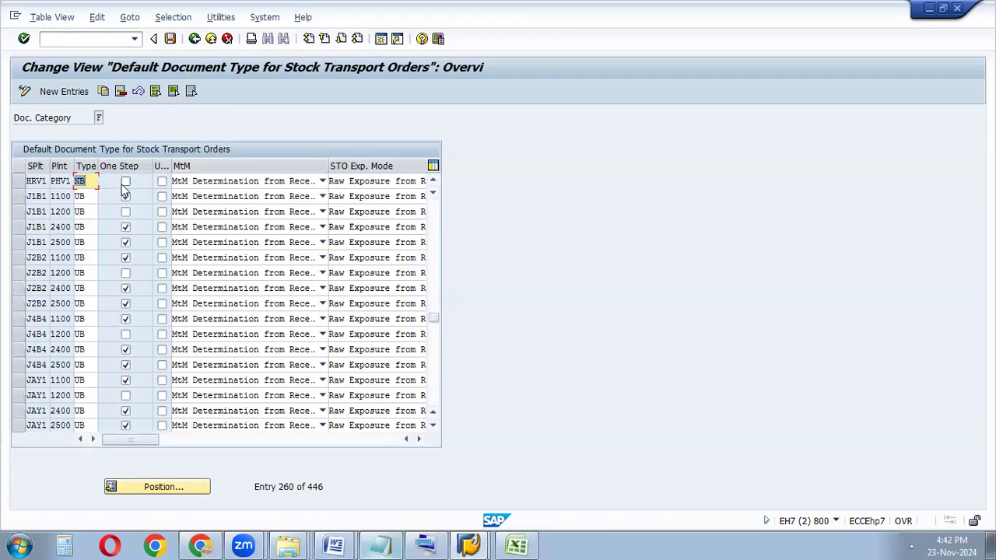
- Enable One Step for document type NB from HRV1 to PHV1 and save it in the "Company creation" customizing request
{"action": "left_click", "coordinate": [125, 182]}
{"action": "double_click", "coordinate": [125, 182]}
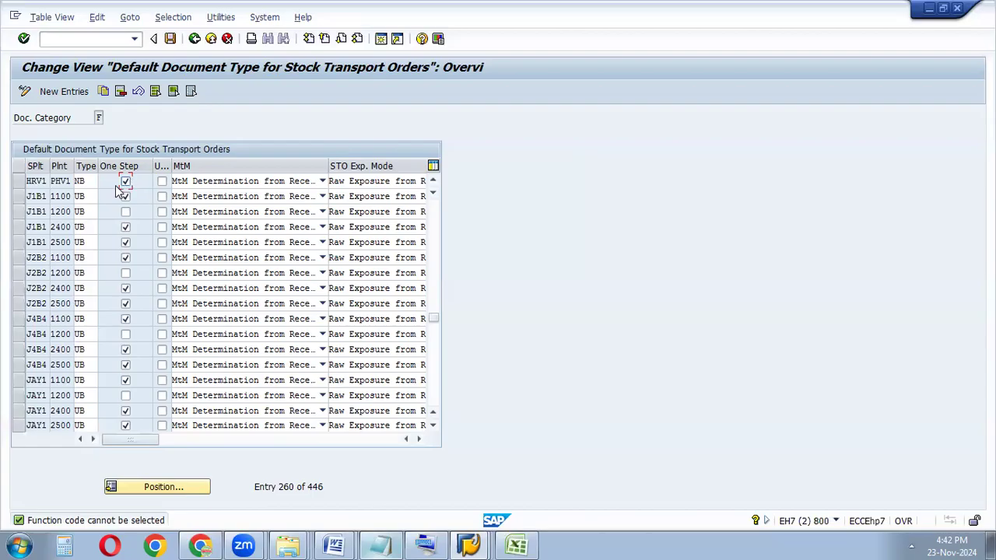
{"action": "left_click", "coordinate": [125, 181]}
{"action": "left_click", "coordinate": [89, 180]}
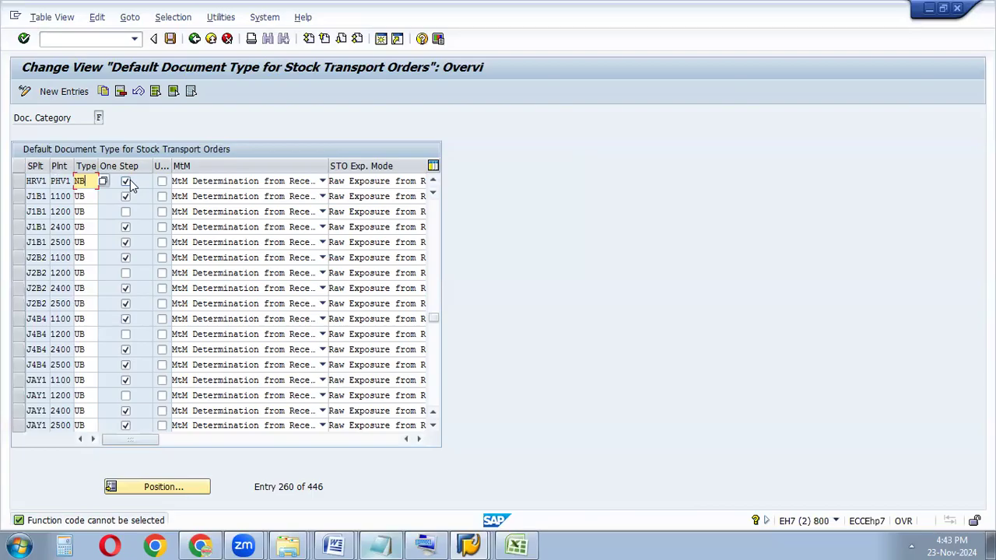
{"action": "left_click", "coordinate": [170, 40]}
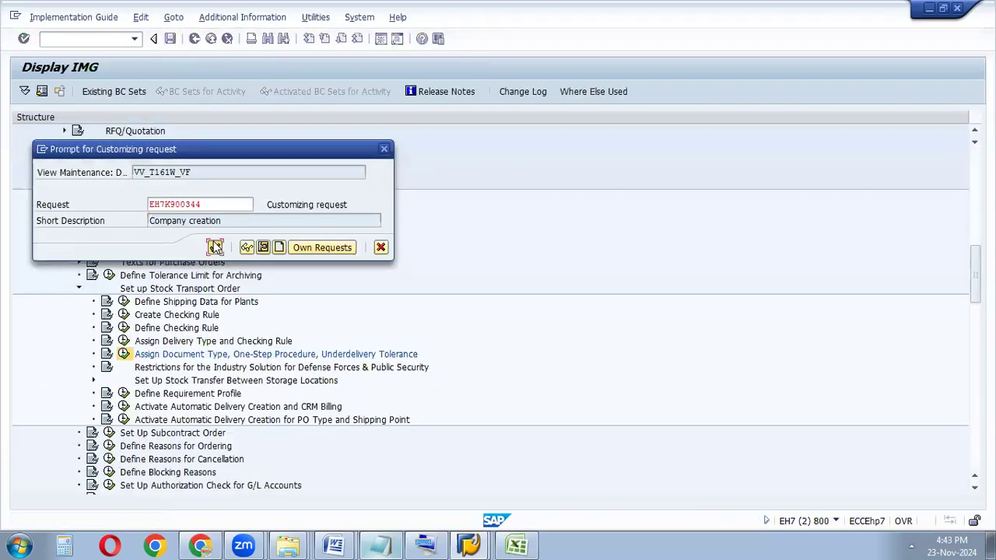
{"action": "left_click", "coordinate": [215, 247]}
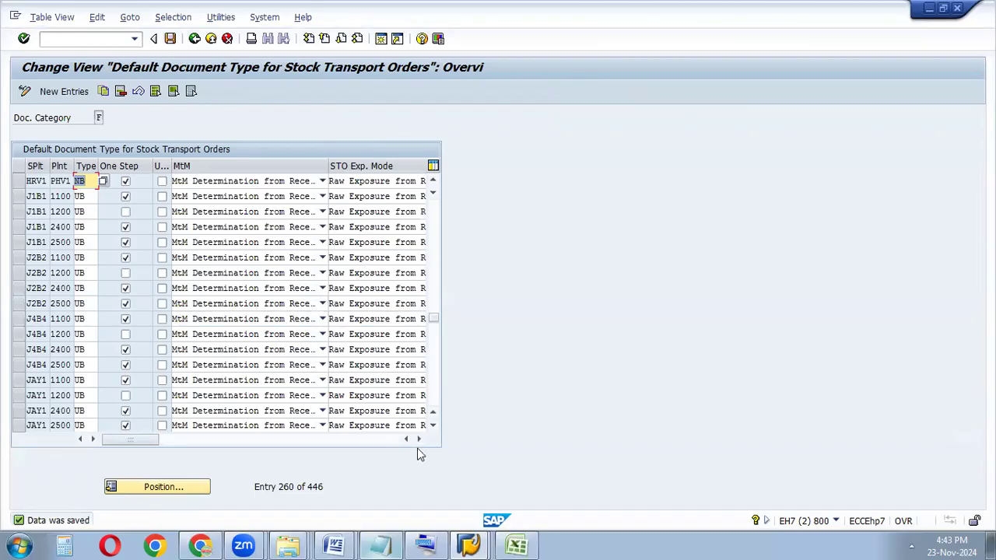
- Open the Create Purchase Order transaction ME21N in a new session
{"action": "left_click", "coordinate": [472, 545]}
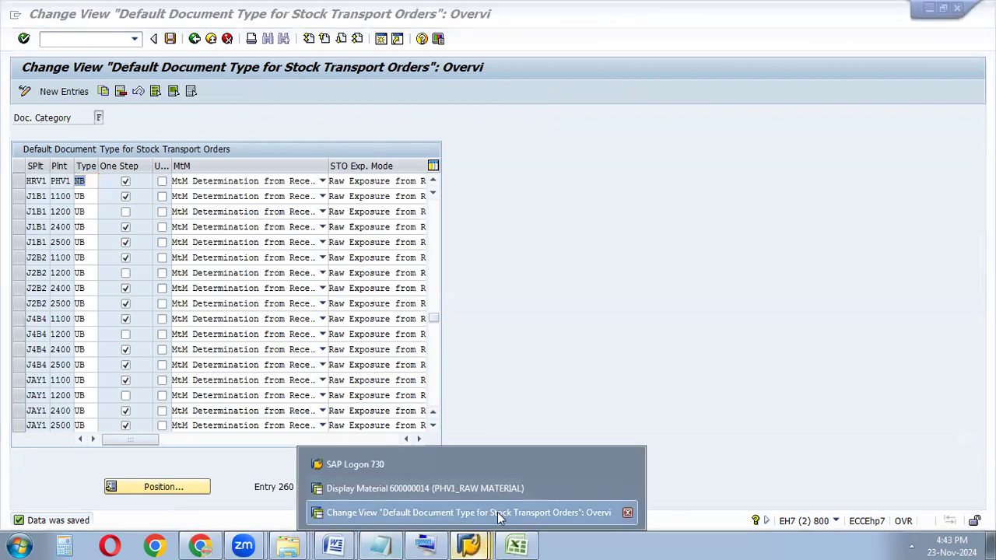
{"action": "left_click", "coordinate": [498, 512]}
{"action": "left_click", "coordinate": [66, 41]}
{"action": "type", "text": "/"}
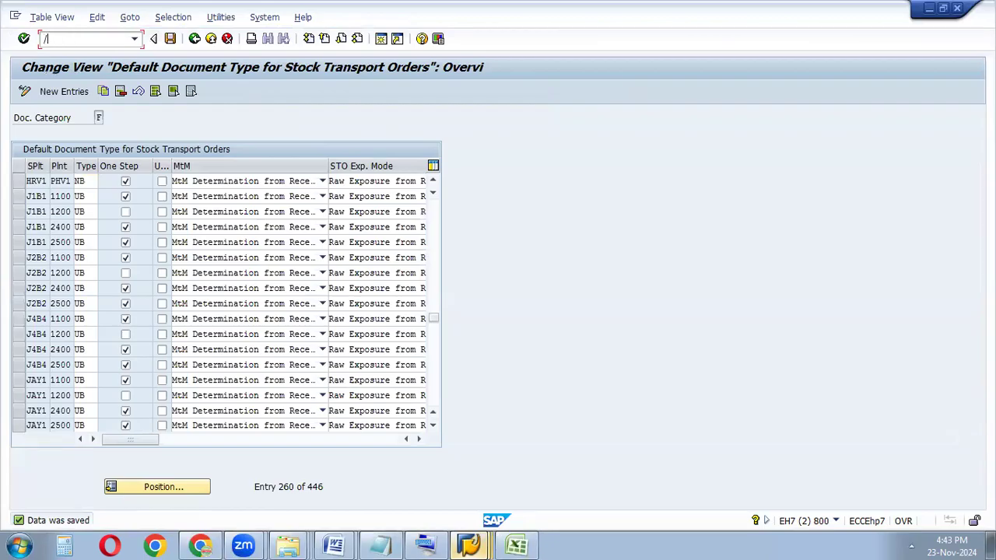
{"action": "type", "text": "OME21N"}
{"action": "key", "text": "Return"}
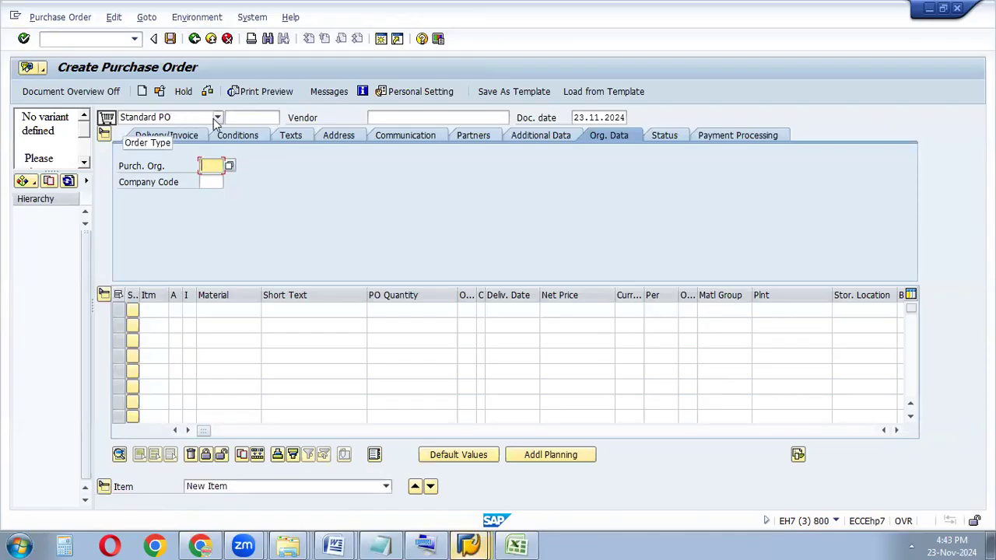
- Copy the vendor number from the Notepad notes and enter it as the vendor of the standard purchase order
{"action": "left_click", "coordinate": [379, 118]}
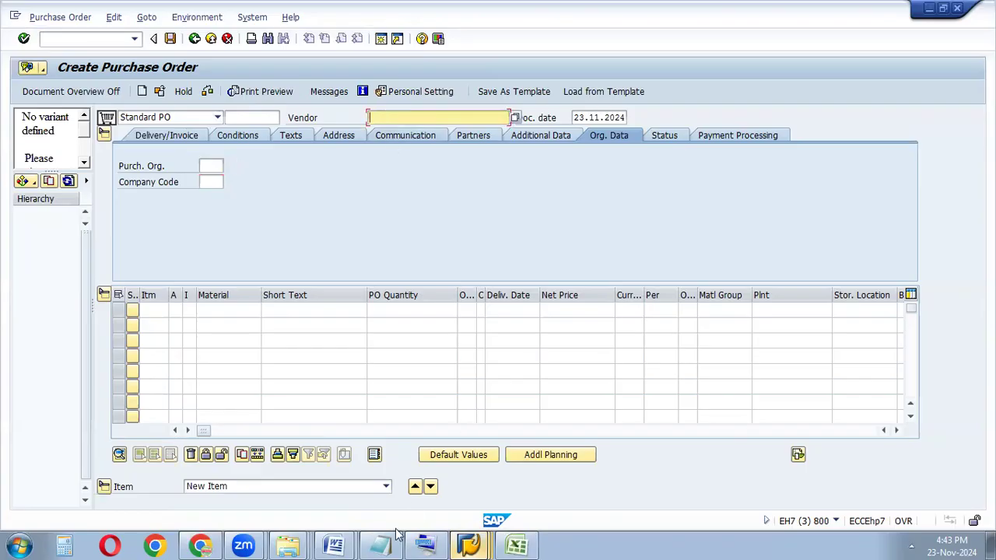
{"action": "mouse_move", "coordinate": [397, 537]}
{"action": "left_click", "coordinate": [362, 514]}
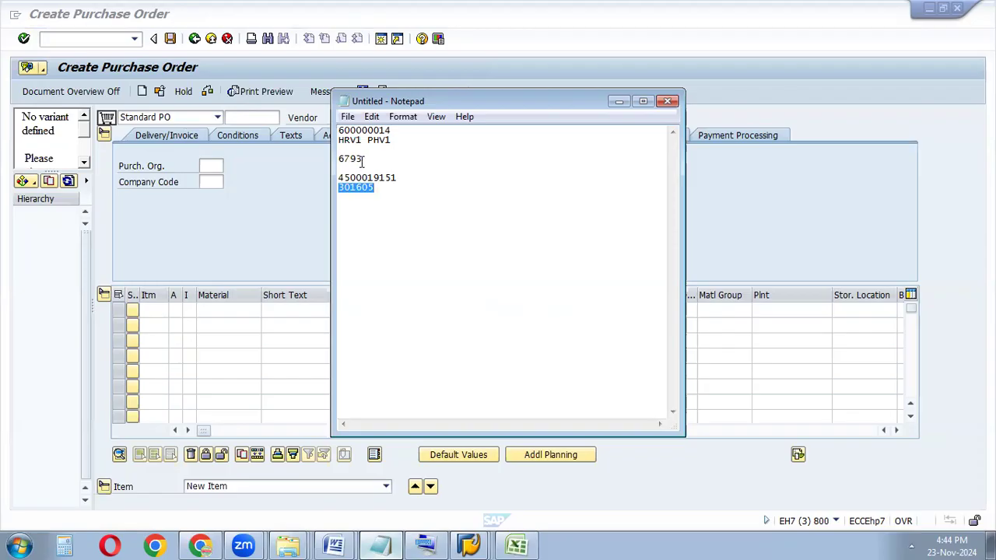
{"action": "left_click_drag", "start_coordinate": [366, 159], "coordinate": [339, 158]}
{"action": "key", "text": "ctrl+c"}
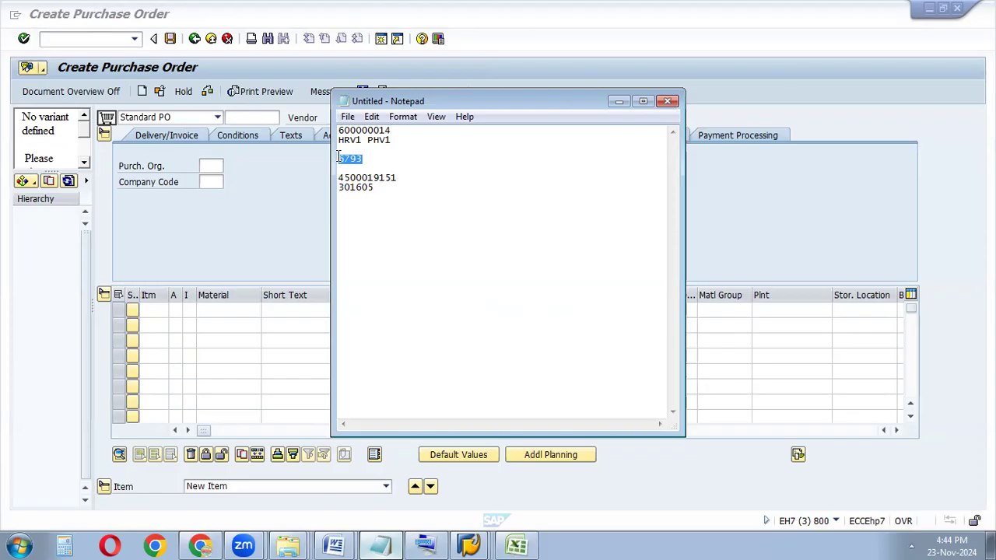
{"action": "left_click", "coordinate": [619, 101]}
{"action": "left_click", "coordinate": [415, 118]}
{"action": "key", "text": "ctrl+v"}
{"action": "left_click", "coordinate": [24, 38]}
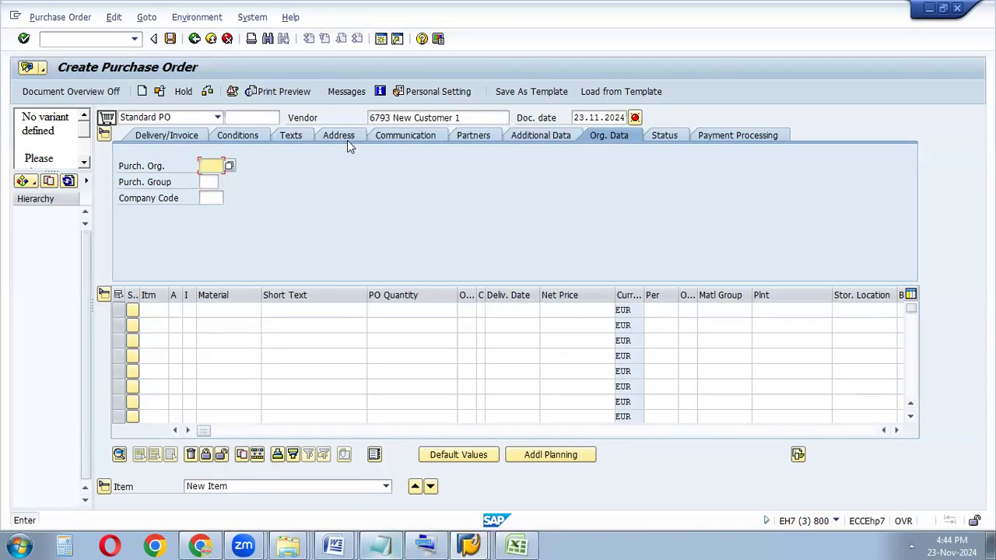
{"action": "left_click", "coordinate": [394, 117]}
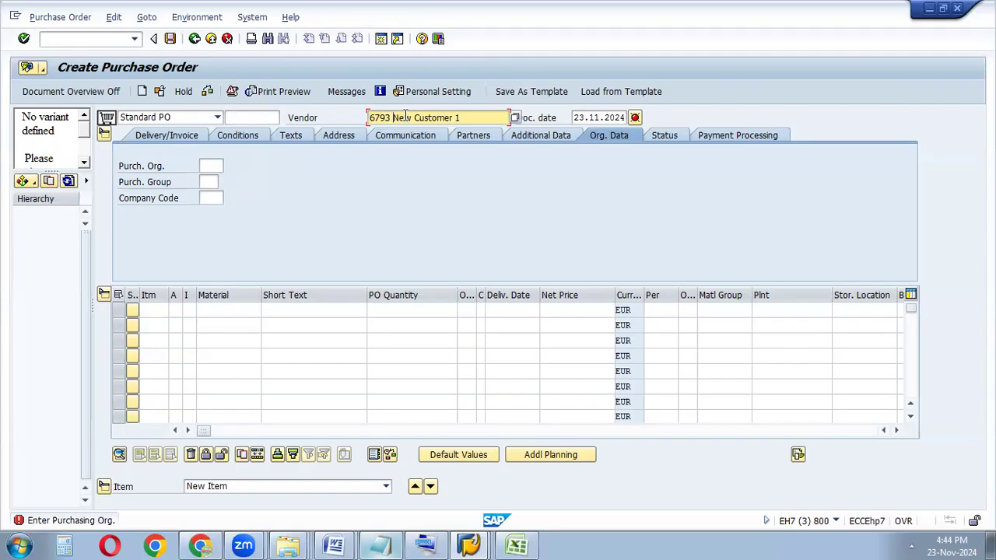
{"action": "double_click", "coordinate": [379, 118]}
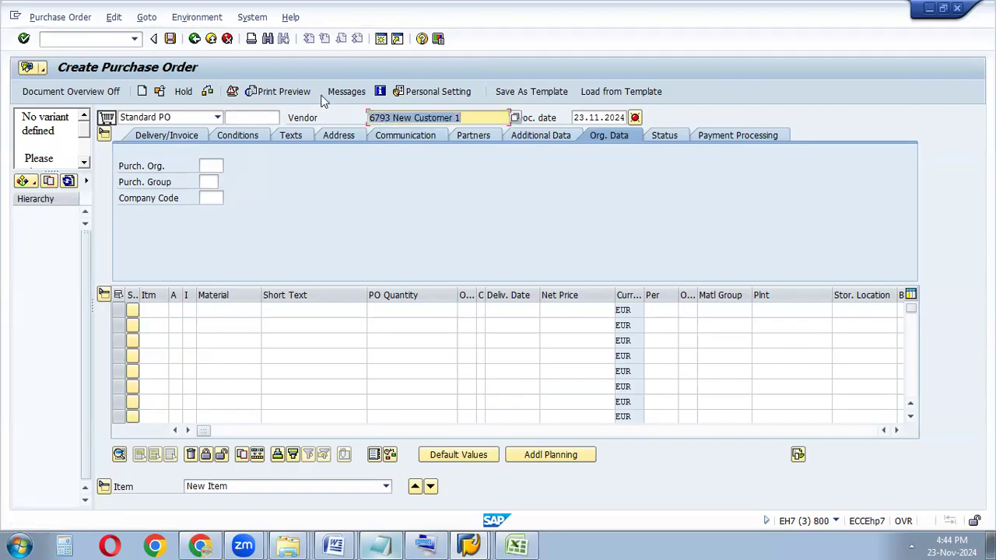
{"action": "left_click", "coordinate": [389, 116]}
{"action": "double_click", "coordinate": [389, 116]}
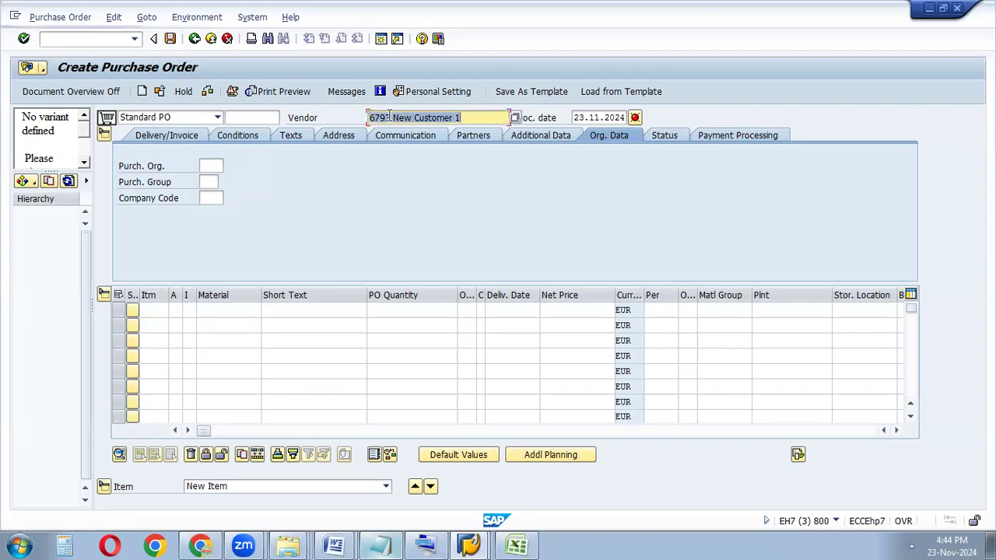
{"action": "mouse_move", "coordinate": [489, 543]}
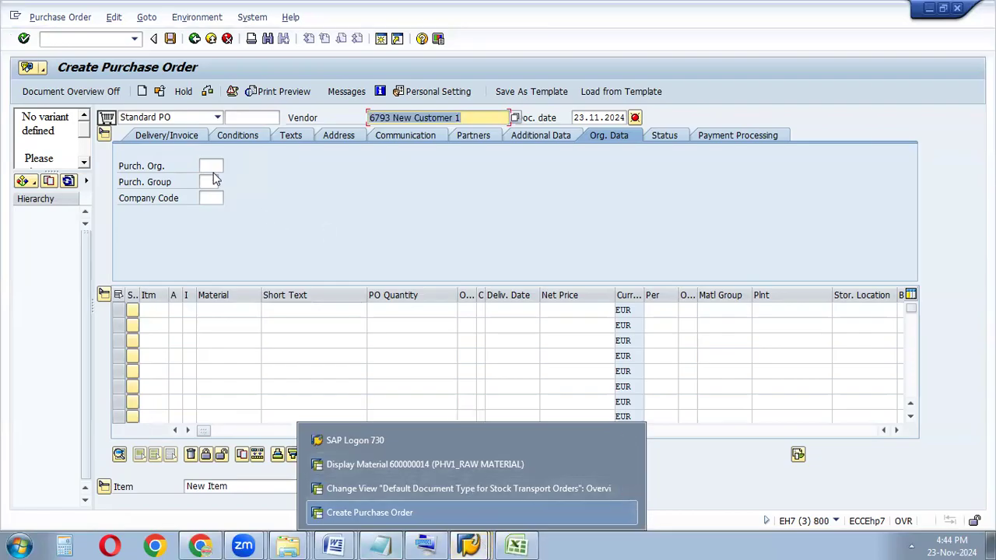
- Set the purchasing organization to PHV1, the purchasing group to 001 and the company code to PHV1
{"action": "left_click", "coordinate": [211, 166]}
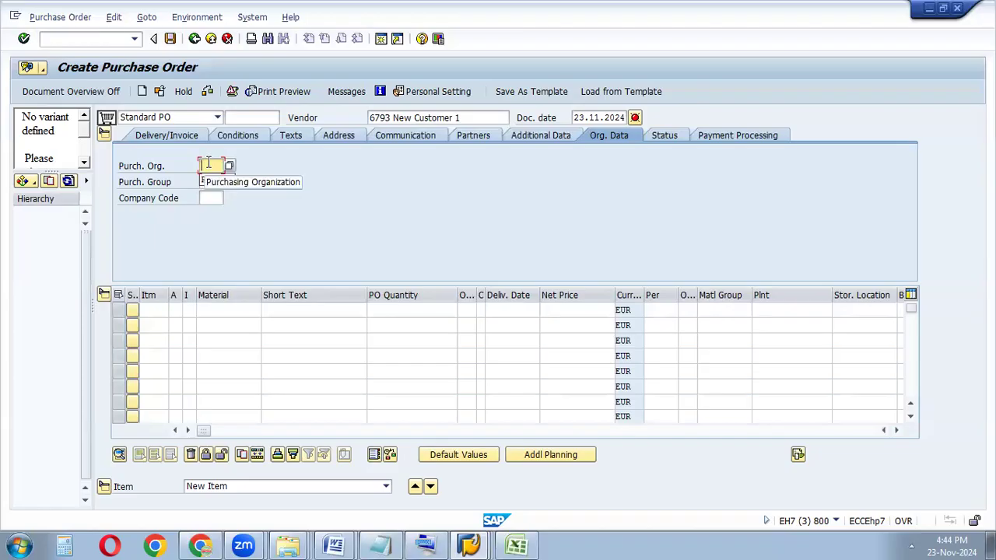
{"action": "type", "text": "PRV1"}
{"action": "key", "text": "Tab"}
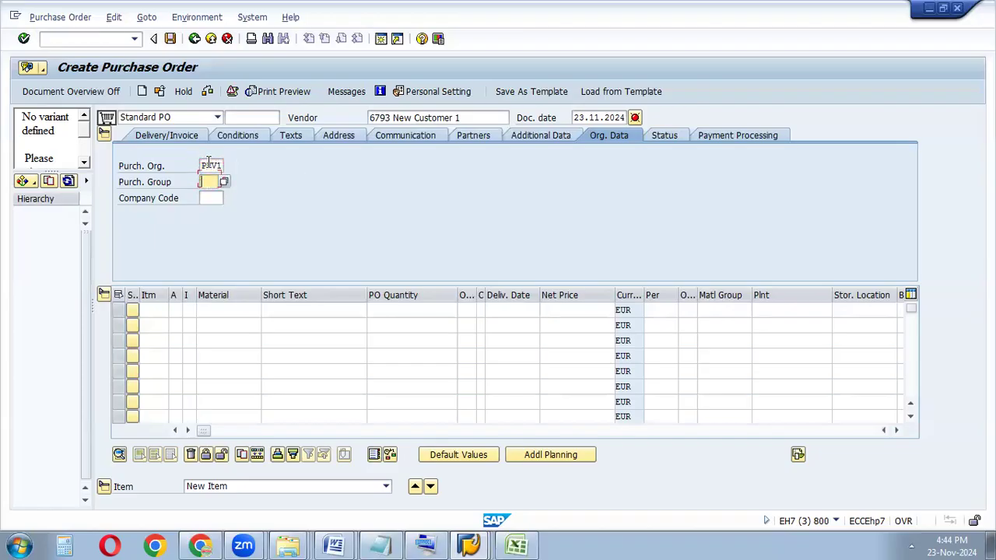
{"action": "left_click", "coordinate": [209, 182]}
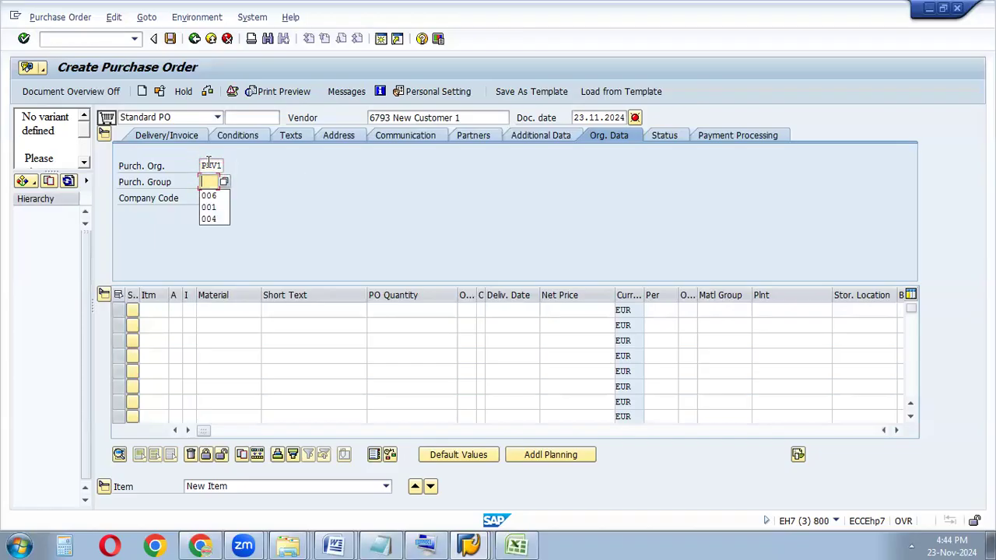
{"action": "left_click", "coordinate": [213, 202]}
{"action": "left_click", "coordinate": [216, 198]}
{"action": "type", "text": "PHV1"}
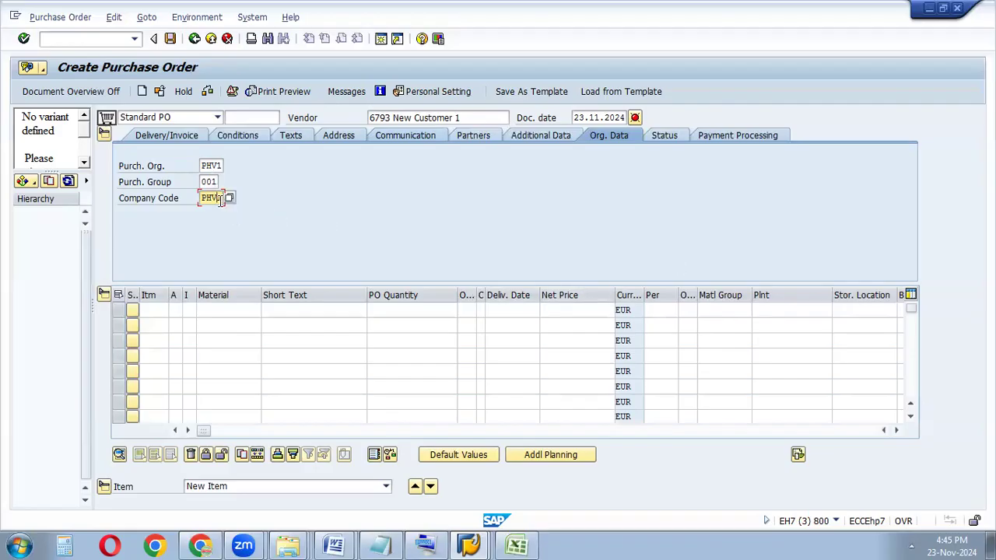
- Open the vendor's master record, examine its purchasing data and plant assignment, and return to the purchase order
{"action": "double_click", "coordinate": [382, 118]}
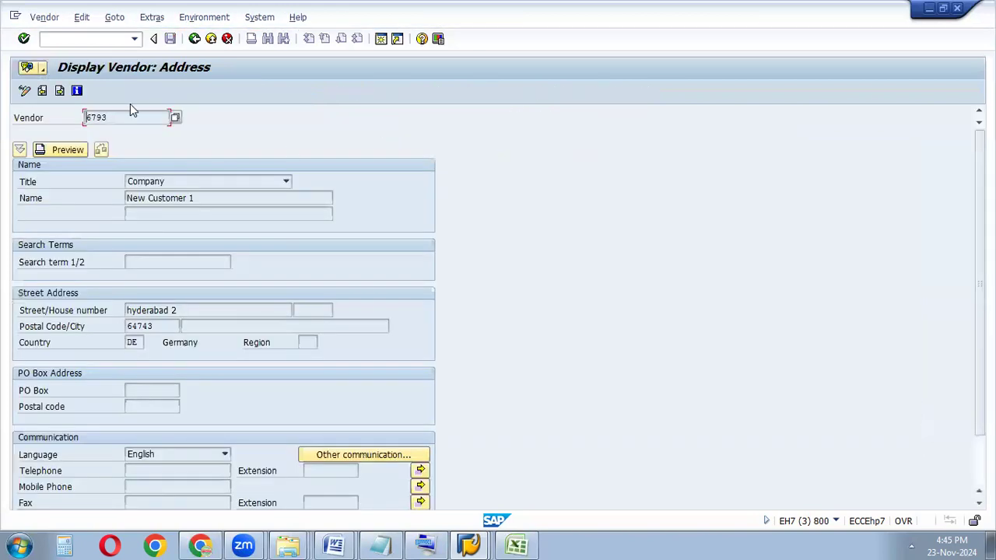
{"action": "left_click", "coordinate": [57, 89]}
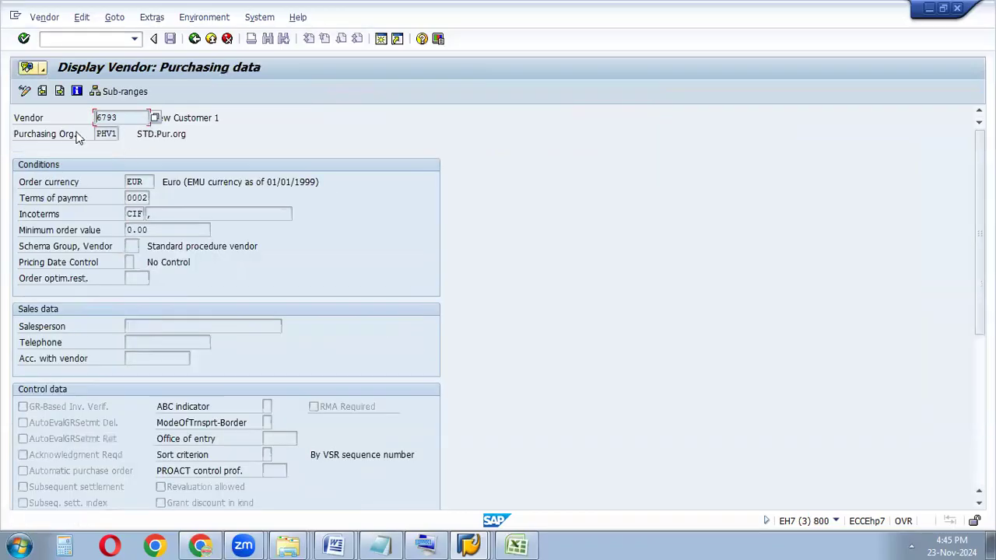
{"action": "left_click", "coordinate": [152, 17]}
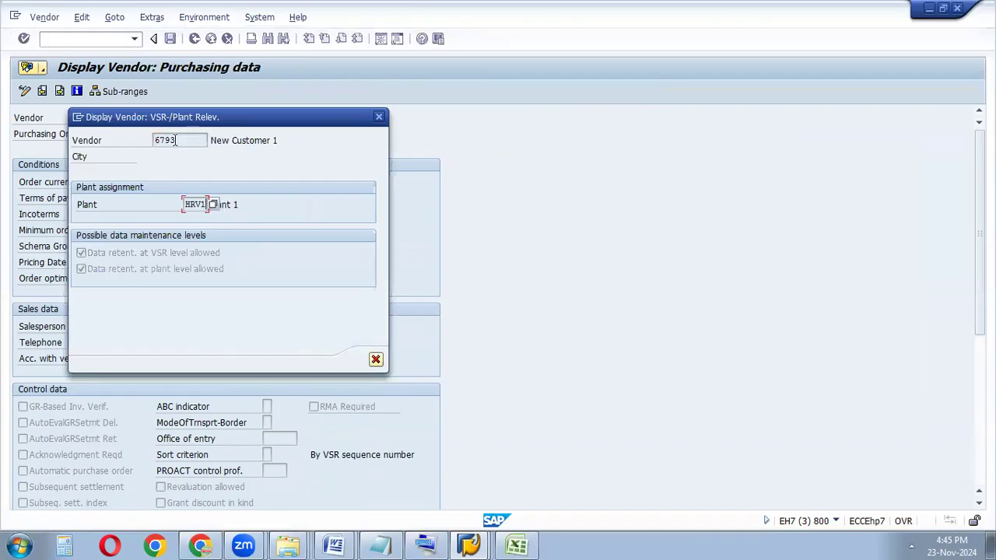
{"action": "left_click_drag", "start_coordinate": [176, 140], "coordinate": [146, 141]}
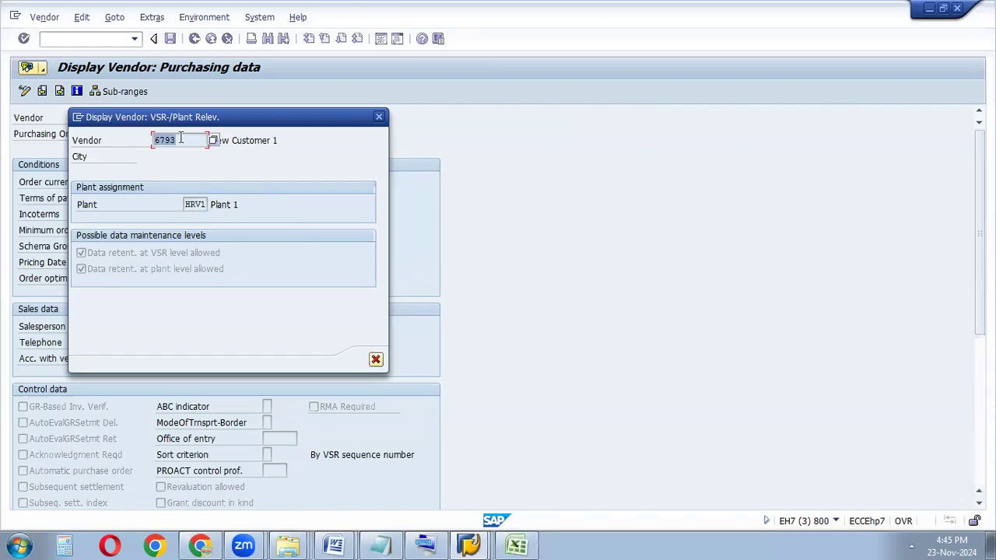
{"action": "left_click", "coordinate": [197, 204]}
{"action": "left_click", "coordinate": [379, 118]}
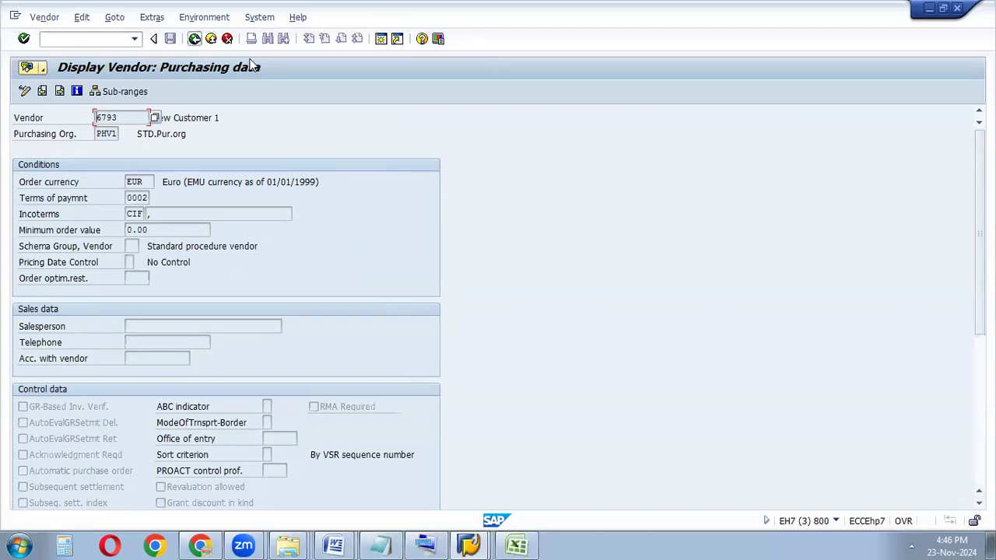
{"action": "key", "text": "F3"}
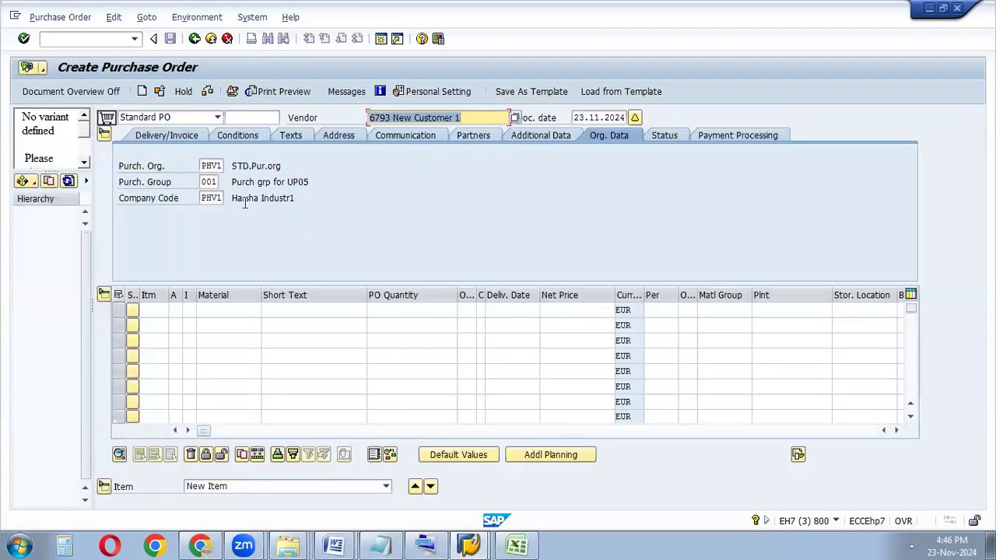
- Confirm the header data and enter material 600000014, copied from the Notepad notes, in the first item line
{"action": "key", "text": "Return"}
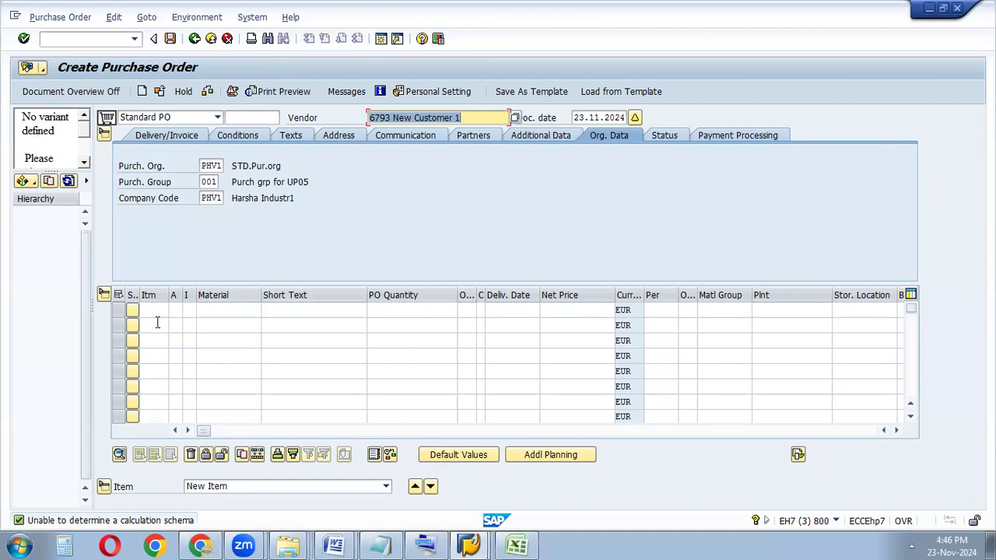
{"action": "left_click", "coordinate": [215, 310]}
{"action": "mouse_move", "coordinate": [468, 545]}
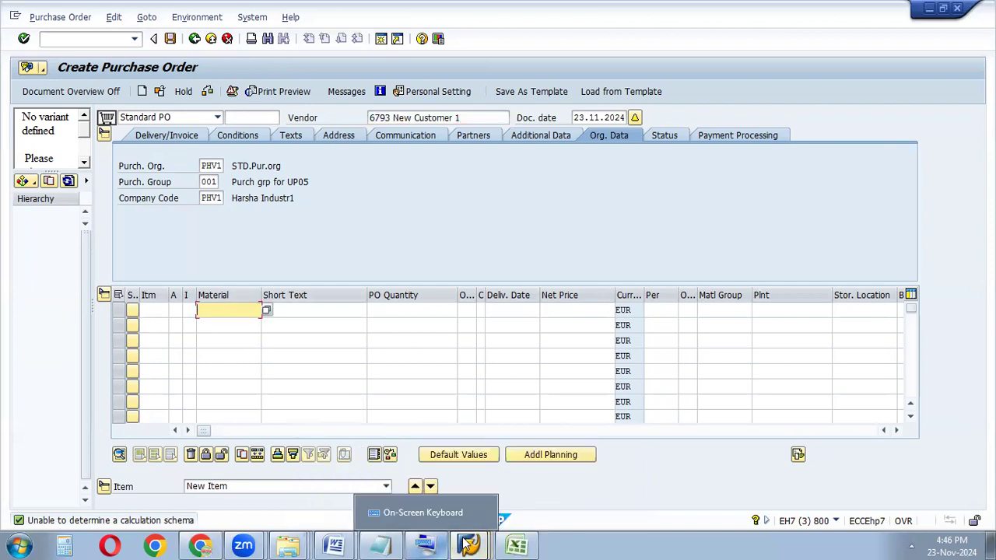
{"action": "left_click", "coordinate": [380, 545]}
{"action": "left_click", "coordinate": [394, 132]}
{"action": "left_click_drag", "start_coordinate": [394, 132], "coordinate": [337, 136]}
{"action": "key", "text": "ctrl+c"}
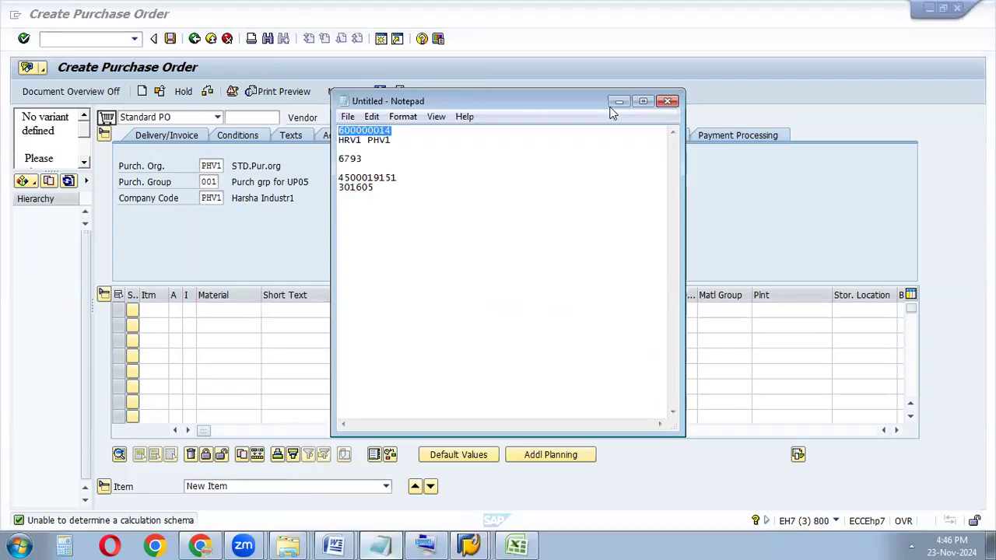
{"action": "left_click", "coordinate": [263, 274]}
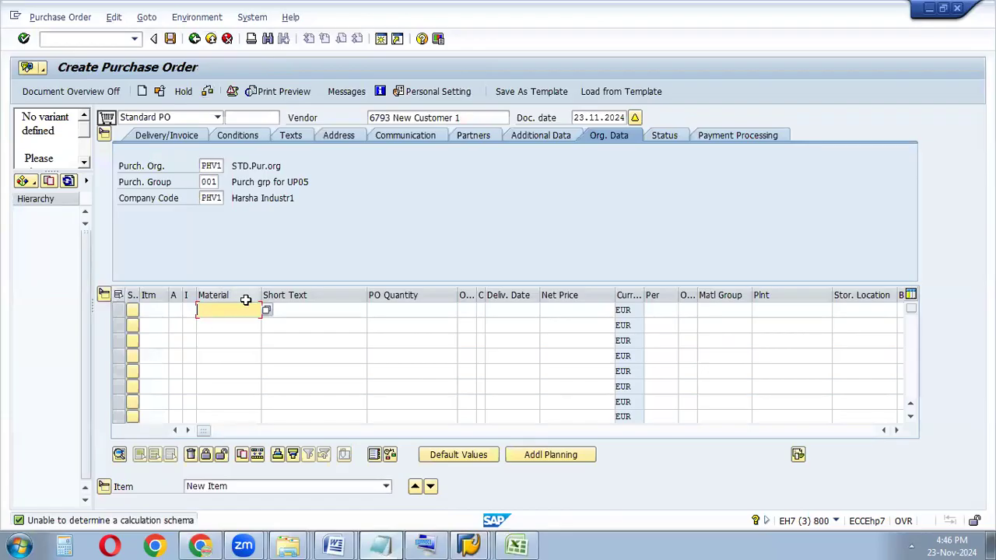
{"action": "key", "text": "ctrl+v"}
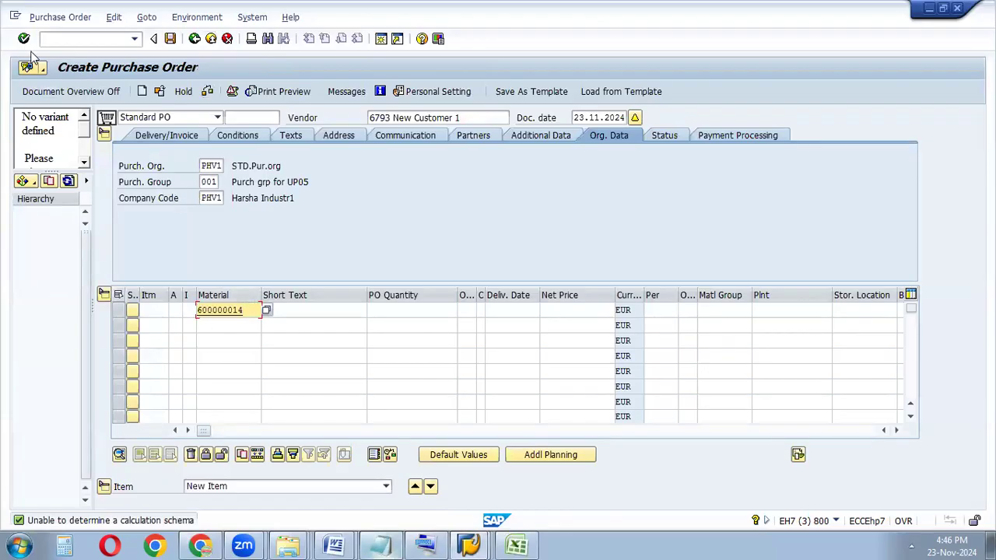
{"action": "left_click", "coordinate": [24, 39]}
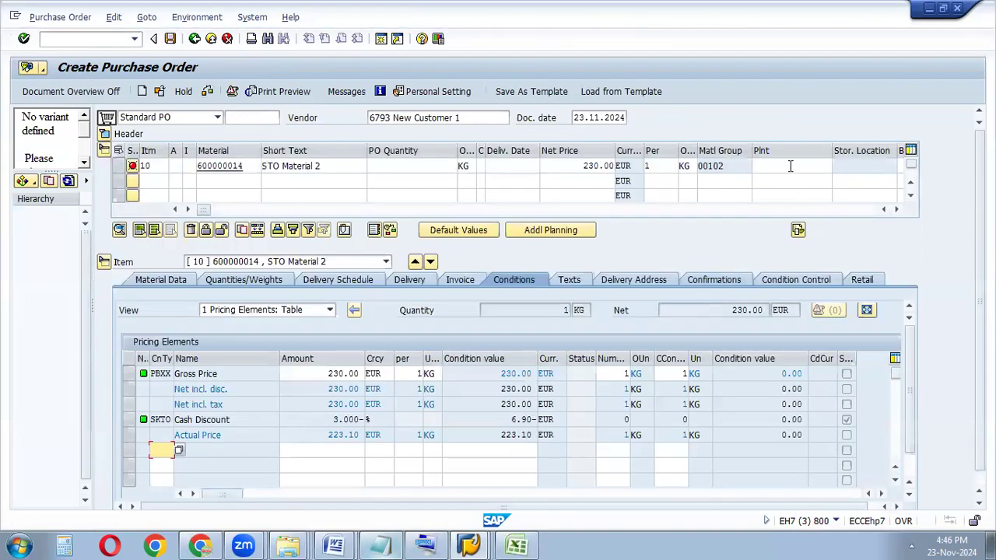
- Set the item's plant to PHV1 and its order quantity to 5 KG
{"action": "left_click", "coordinate": [790, 166]}
{"action": "type", "text": "PHV1"}
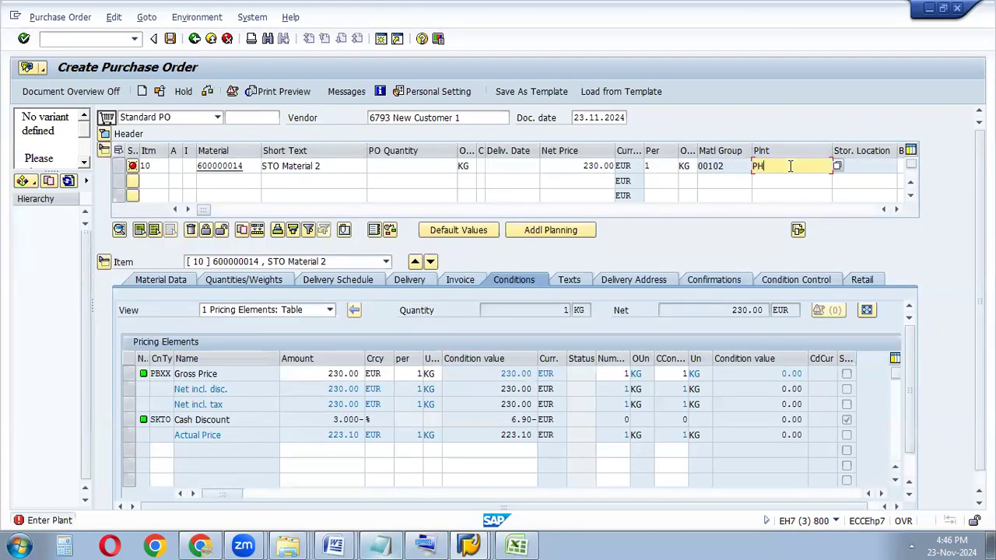
{"action": "left_click", "coordinate": [23, 38]}
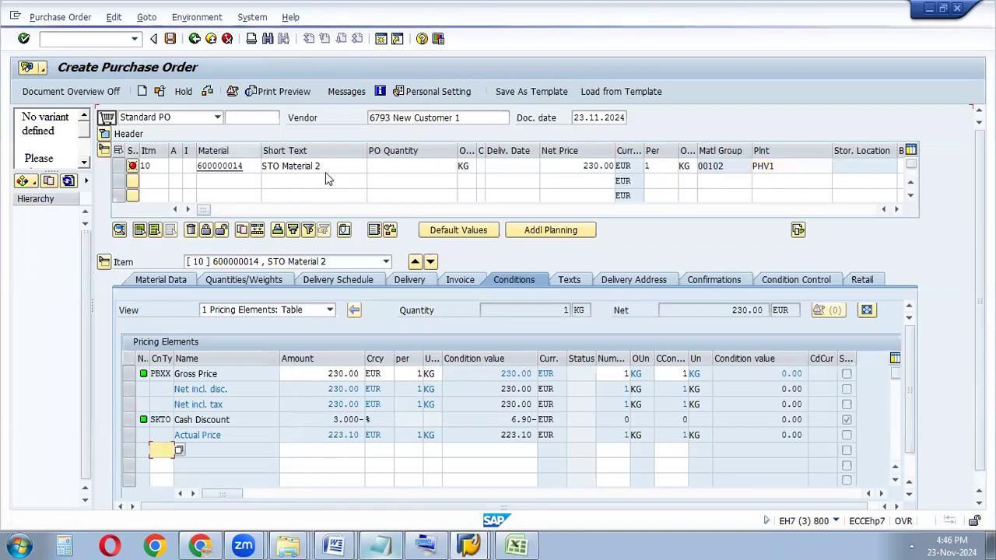
{"action": "left_click", "coordinate": [418, 165]}
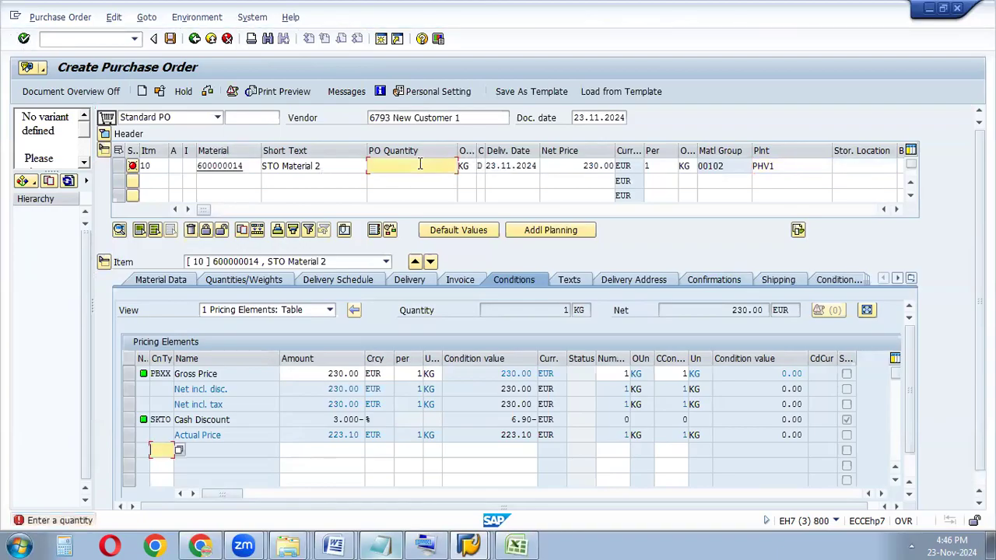
{"action": "type", "text": "5"}
{"action": "left_click", "coordinate": [23, 38]}
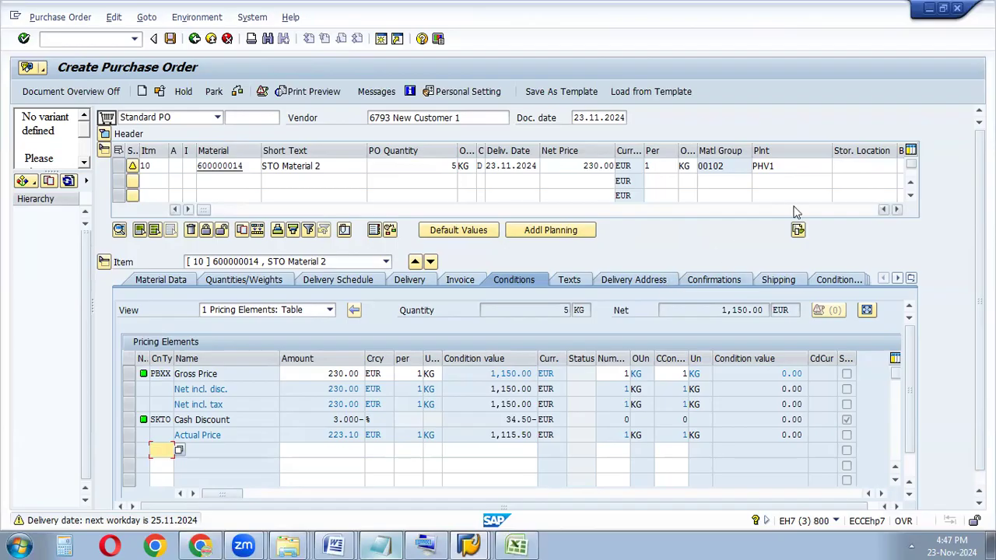
- Review the item's shipping data, then check the purchase order for errors and save it
{"action": "left_click", "coordinate": [784, 284]}
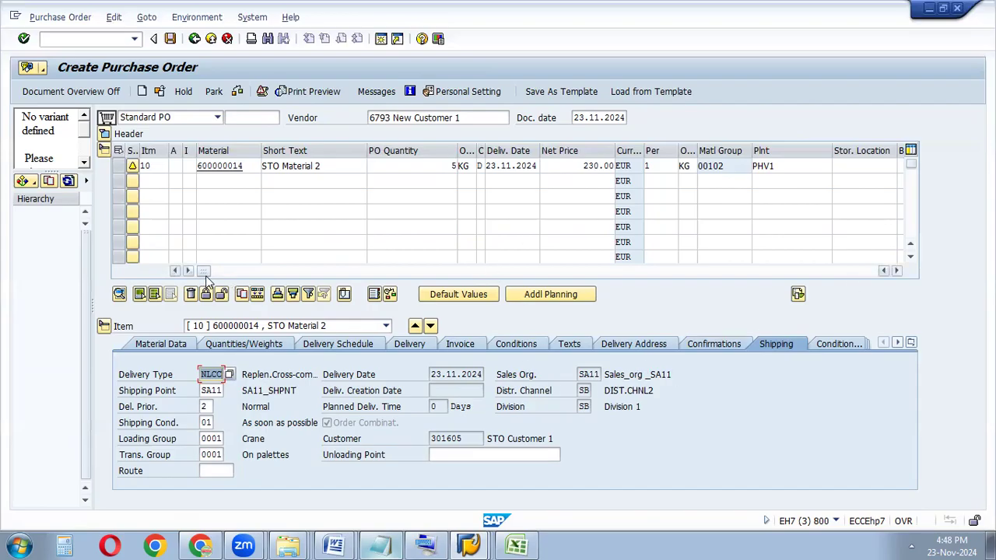
{"action": "left_click", "coordinate": [238, 92]}
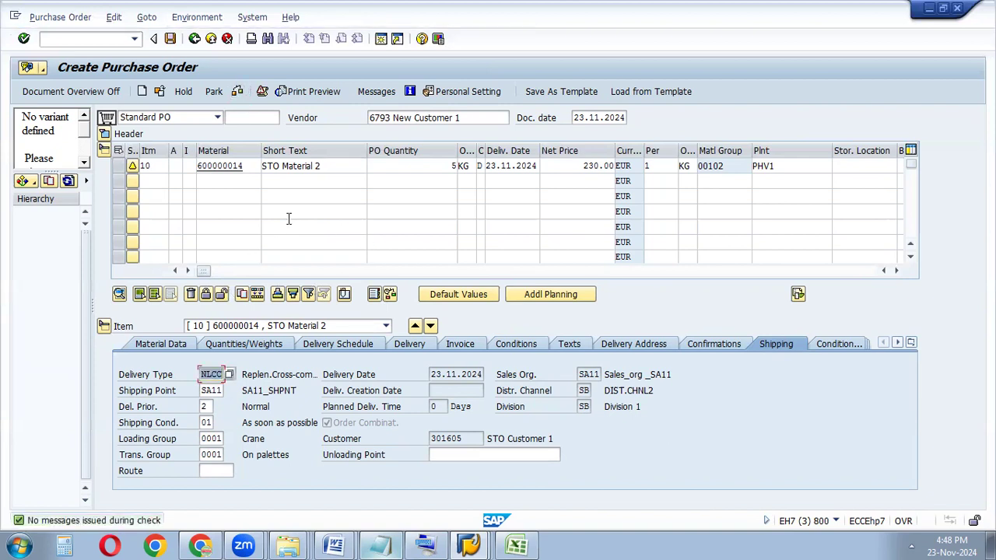
{"action": "left_click", "coordinate": [171, 39]}
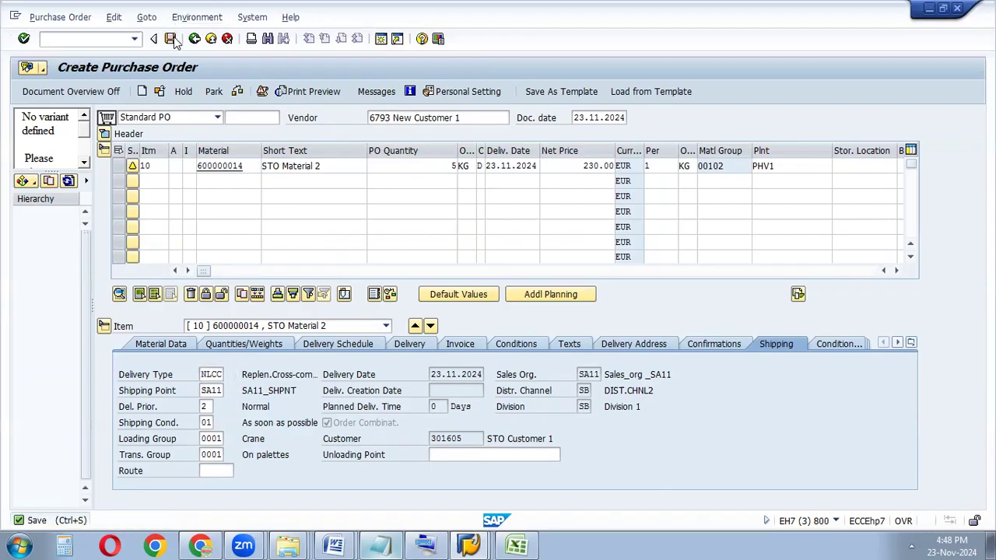
{"action": "left_click", "coordinate": [171, 39]}
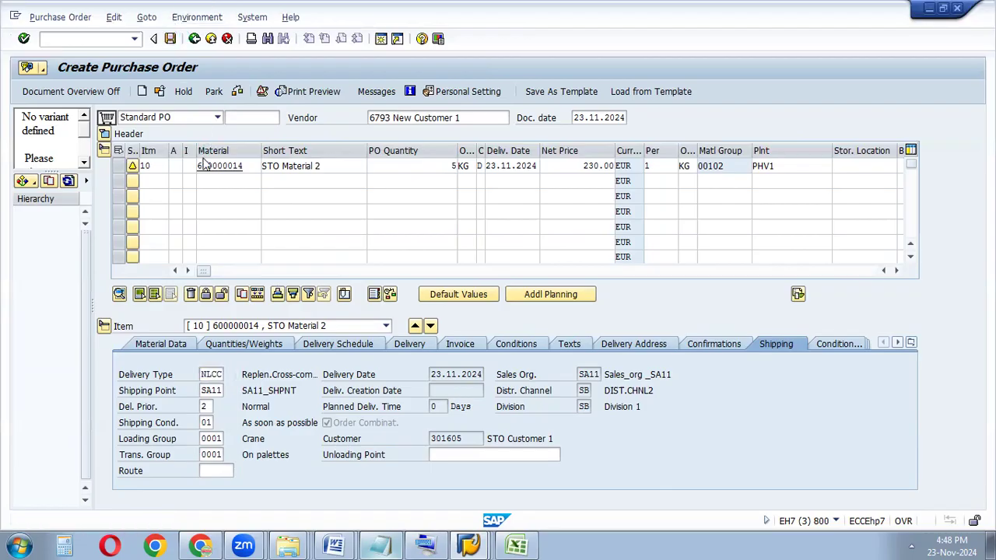
- Display the saved purchase order with transaction ME23N and go to its order number
{"action": "left_click", "coordinate": [56, 41]}
{"action": "type", "text": "/NME23N"}
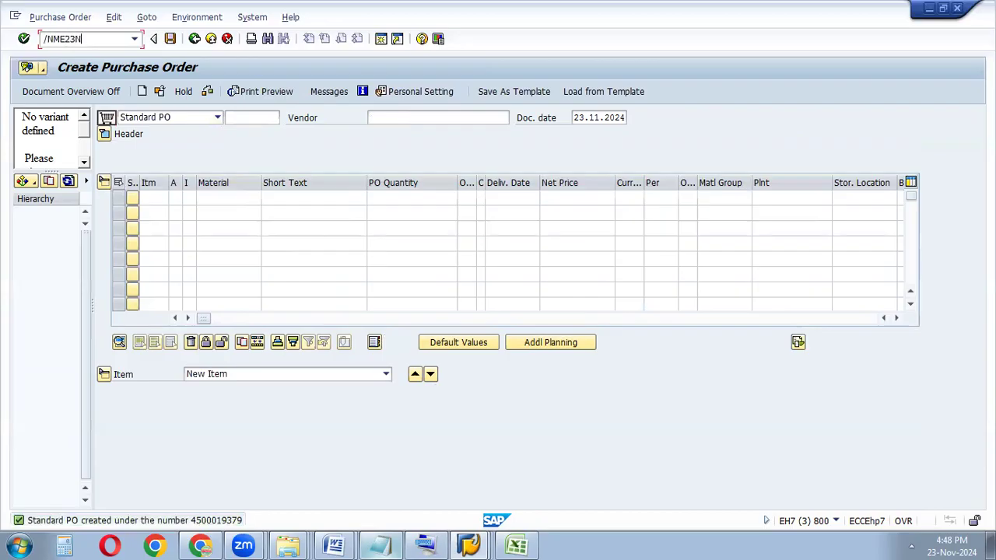
{"action": "left_click", "coordinate": [23, 38]}
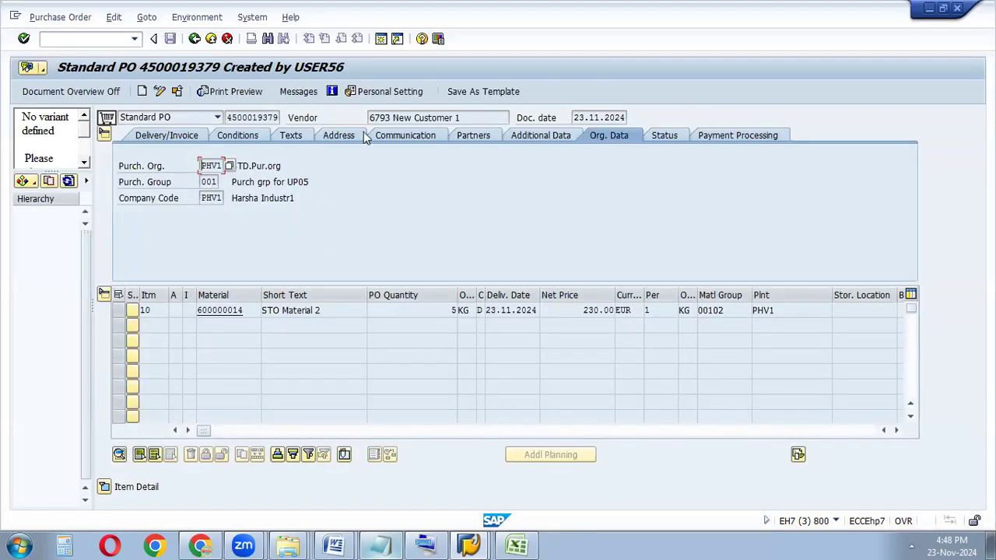
{"action": "left_click", "coordinate": [278, 118]}
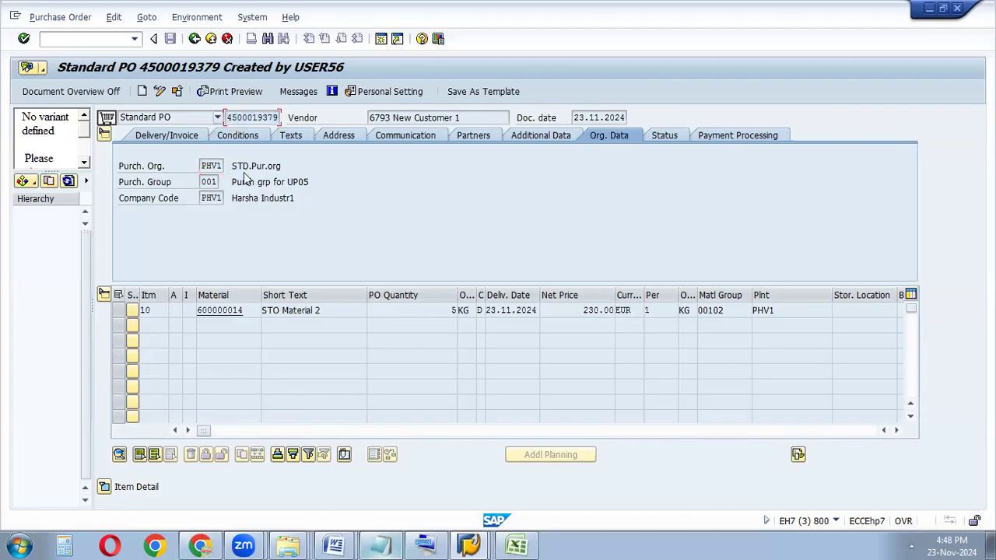
- Start transaction VL10G in the session that displays material 600000014
{"action": "left_click", "coordinate": [470, 543]}
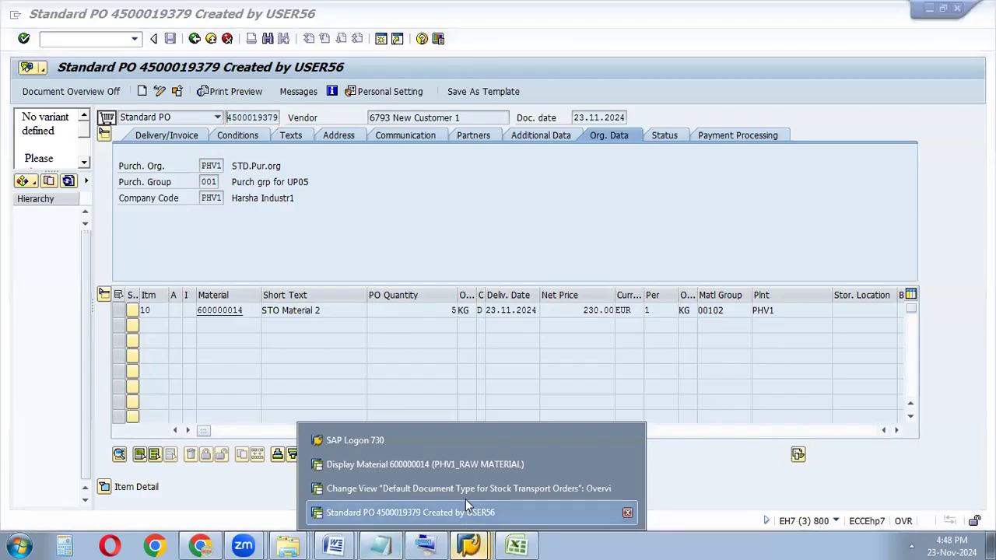
{"action": "left_click", "coordinate": [458, 464]}
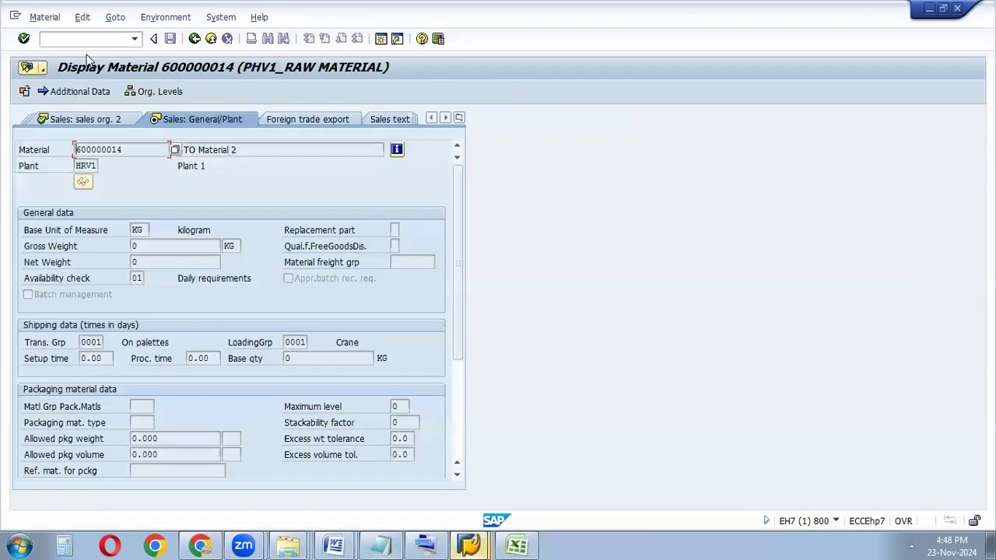
{"action": "type", "text": "/NVL10G"}
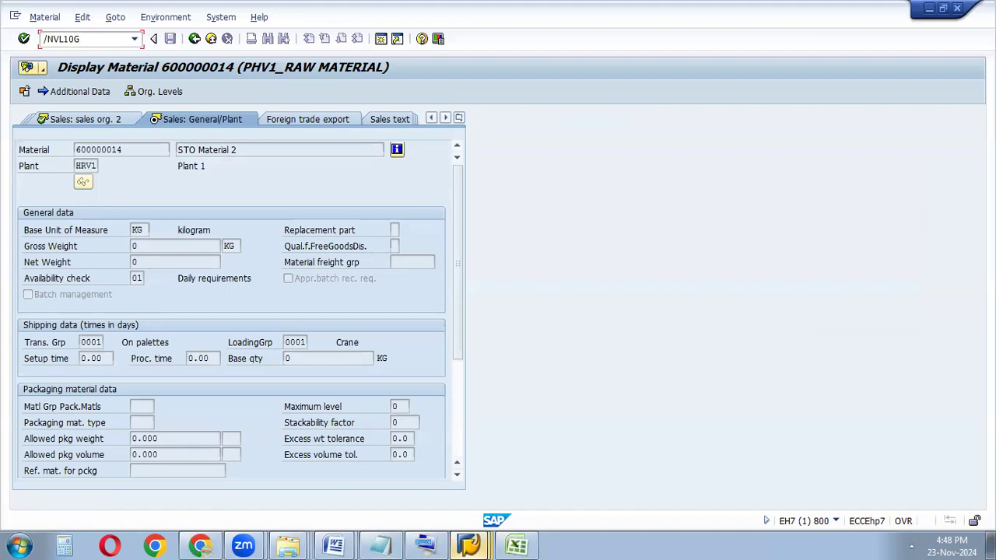
{"action": "left_click", "coordinate": [24, 38]}
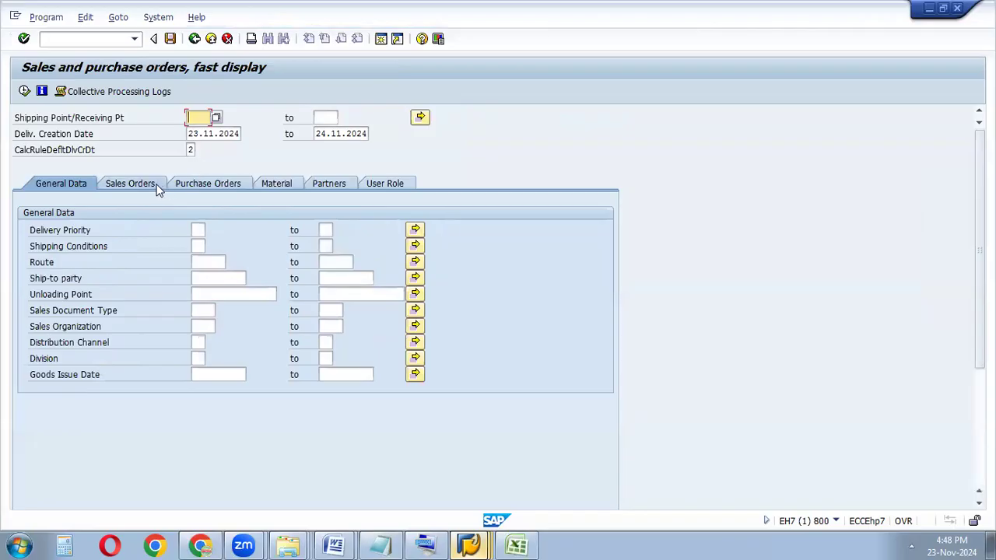
- Enter the saved purchase order's number as the purchasing document in the stock transport order criteria
{"action": "left_click", "coordinate": [204, 184]}
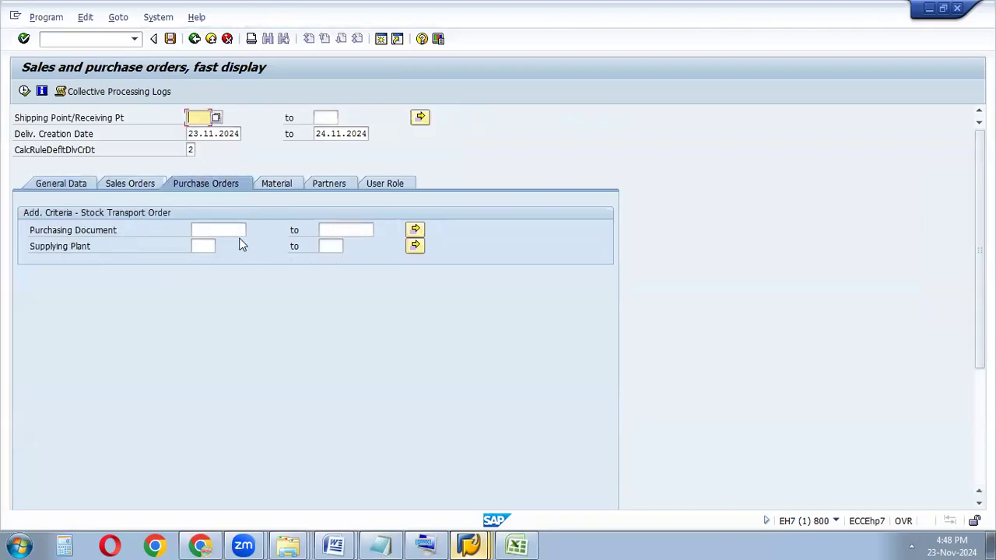
{"action": "left_click", "coordinate": [225, 231]}
{"action": "key", "text": "ctrl+v"}
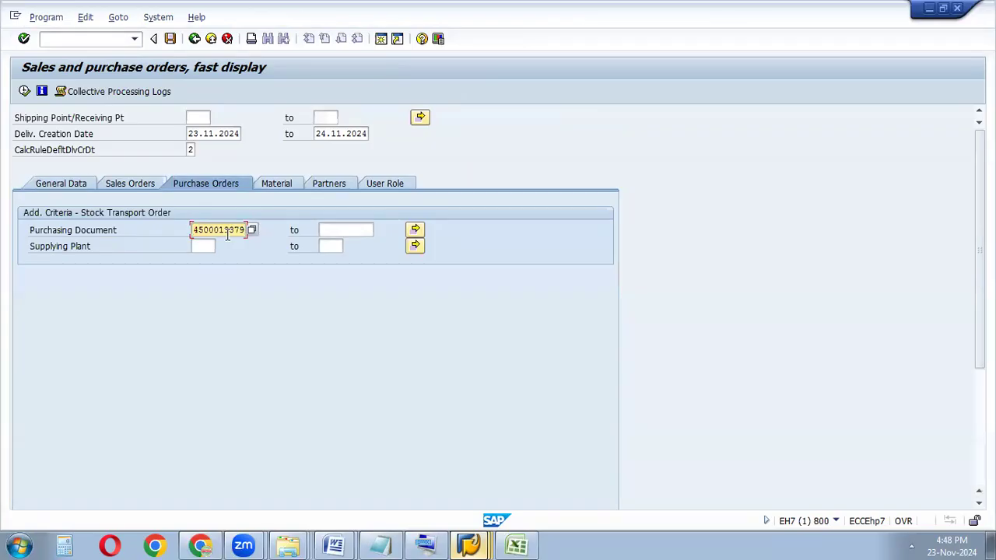
- Look at the sales order selection criteria, then return to the purchase order criteria
{"action": "left_click", "coordinate": [139, 184]}
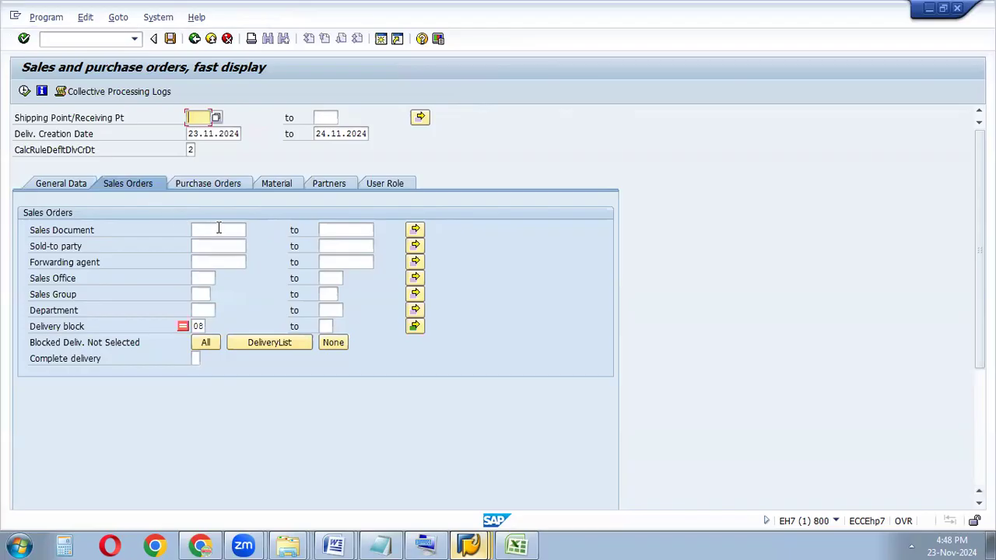
{"action": "left_click", "coordinate": [219, 228]}
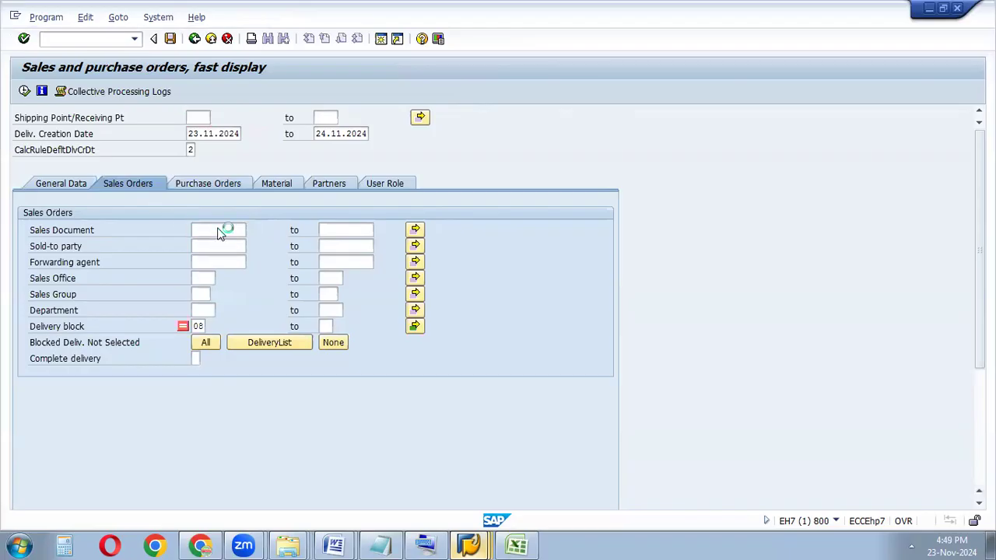
{"action": "double_click", "coordinate": [228, 228]}
{"action": "double_click", "coordinate": [108, 188]}
{"action": "left_click", "coordinate": [217, 184]}
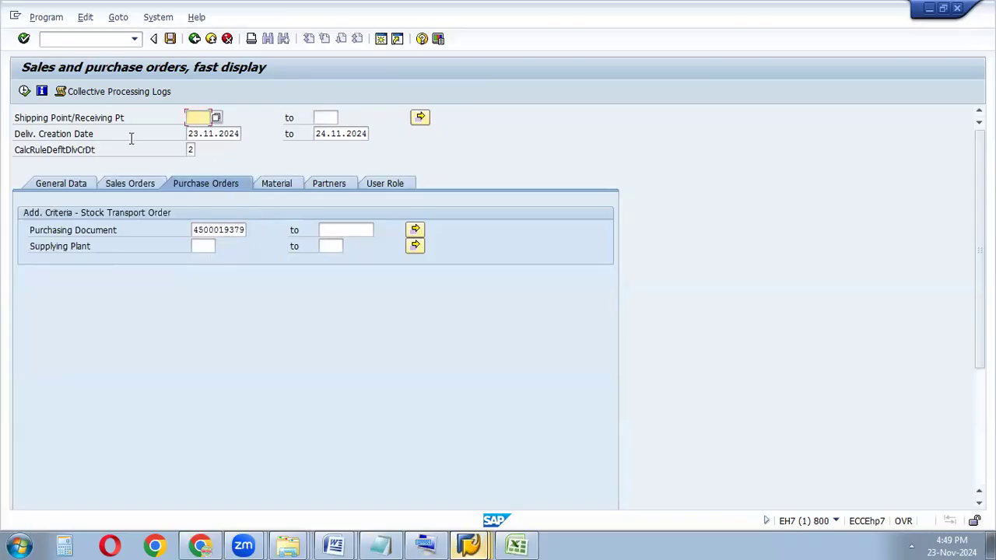
- Run the selection and create the delivery for the listed stock transport order in the background
{"action": "left_click", "coordinate": [24, 92]}
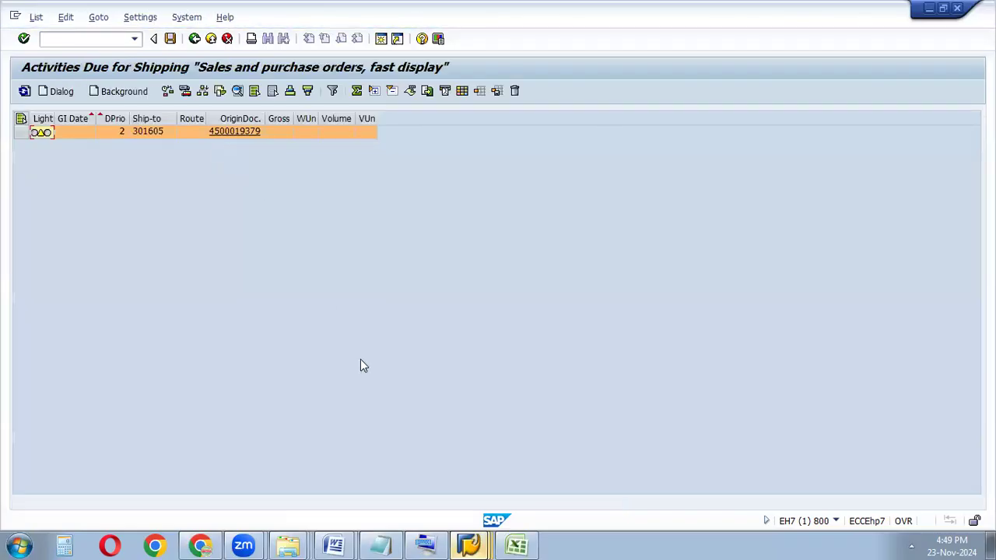
{"action": "left_click", "coordinate": [470, 545]}
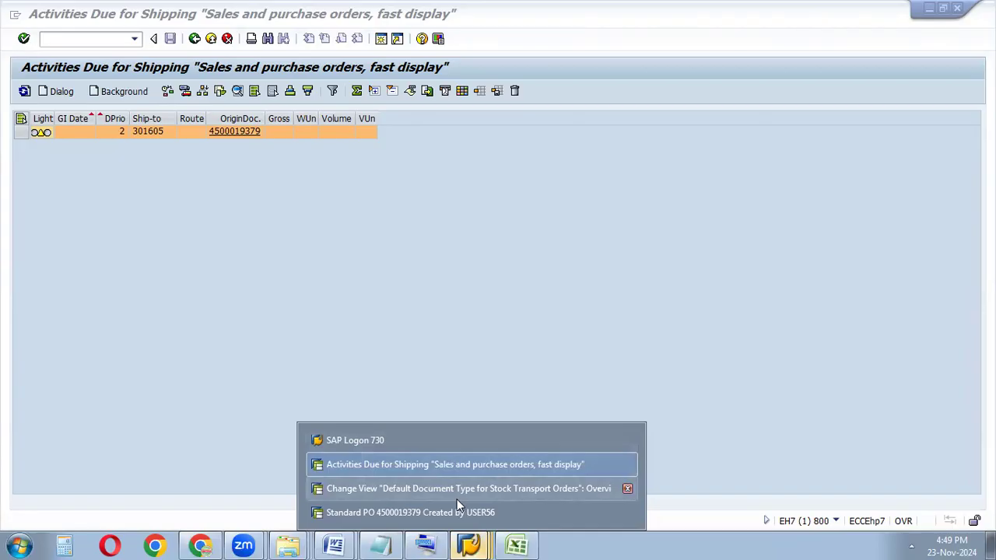
{"action": "left_click", "coordinate": [19, 134]}
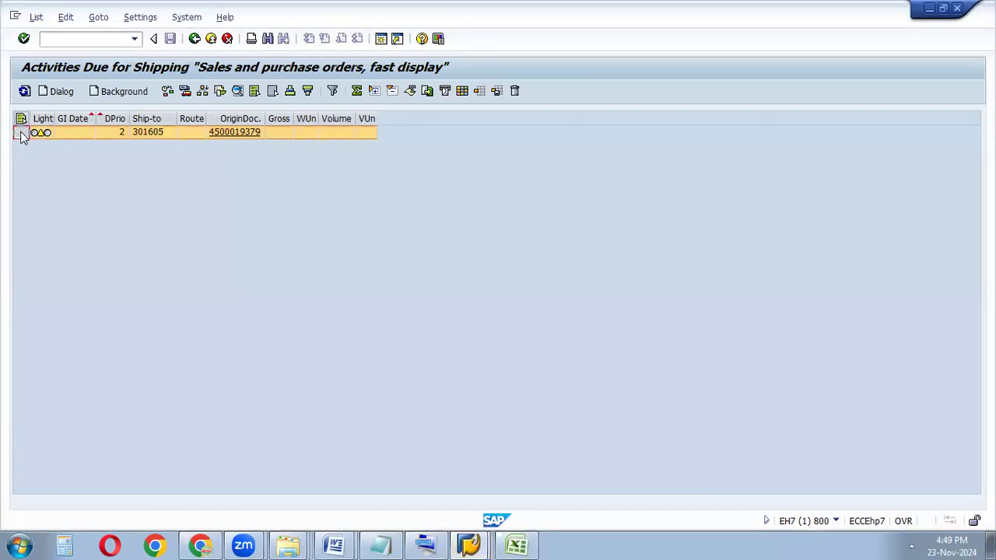
{"action": "left_click", "coordinate": [114, 96]}
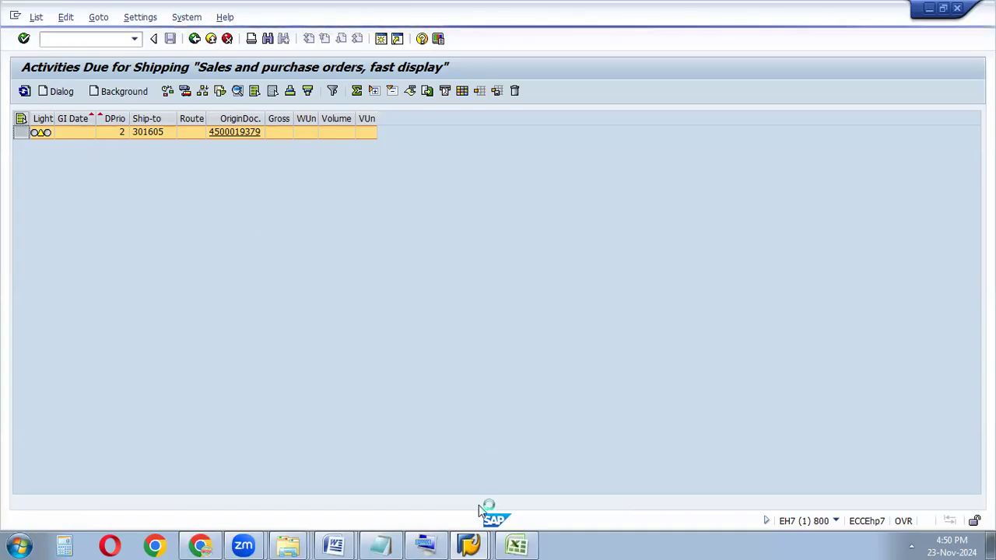
- Review the plant and storage location of item 10 in the displayed purchase order
{"action": "left_click", "coordinate": [470, 545]}
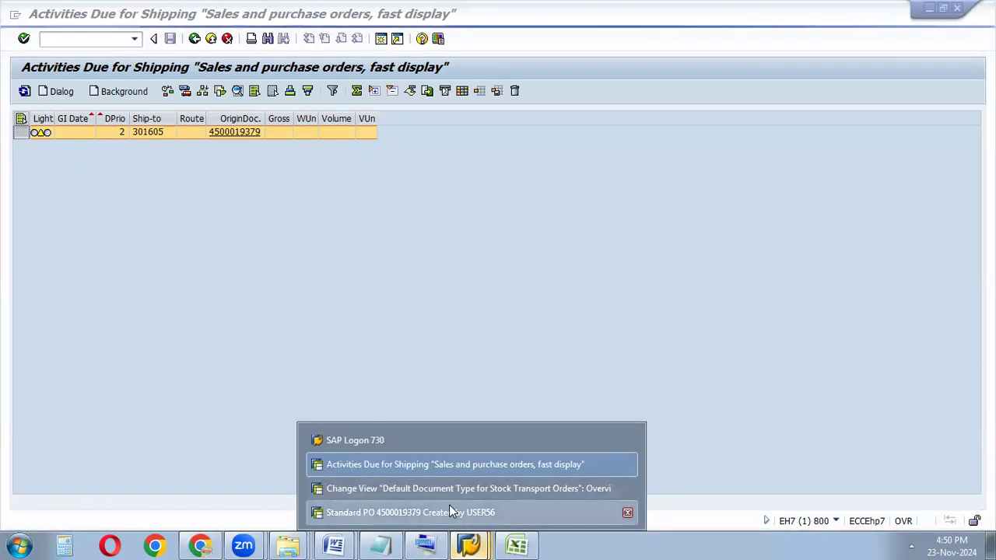
{"action": "left_click", "coordinate": [450, 507]}
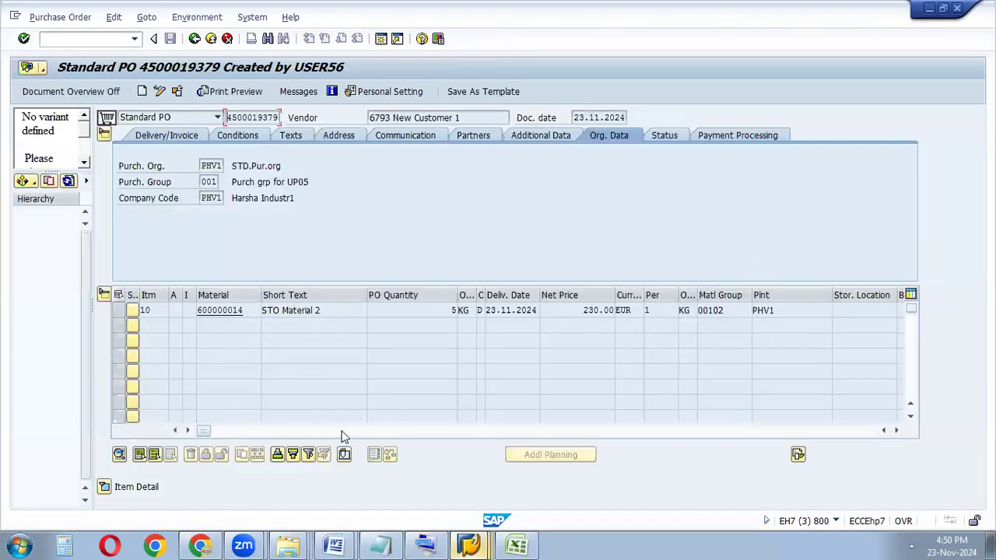
{"action": "left_click", "coordinate": [289, 430]}
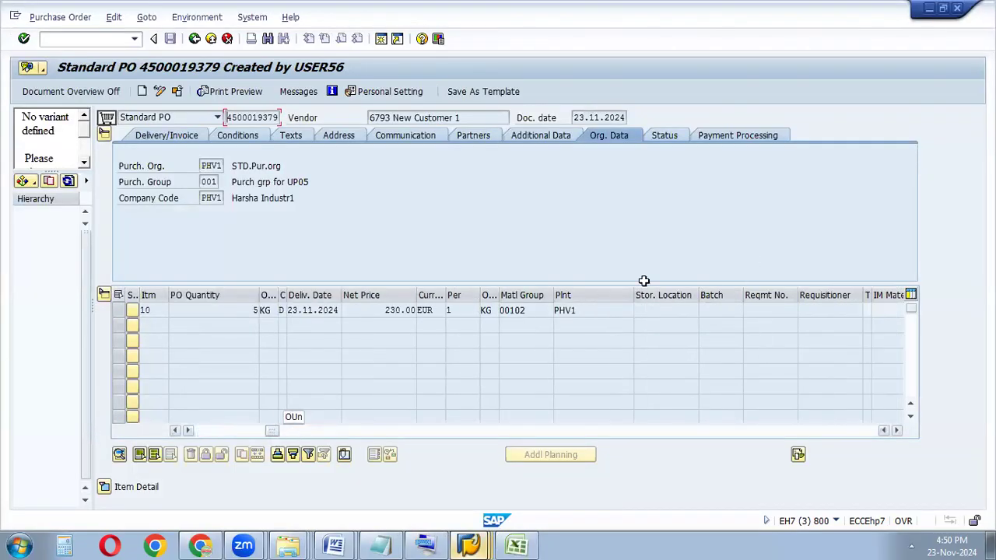
{"action": "left_click", "coordinate": [665, 306]}
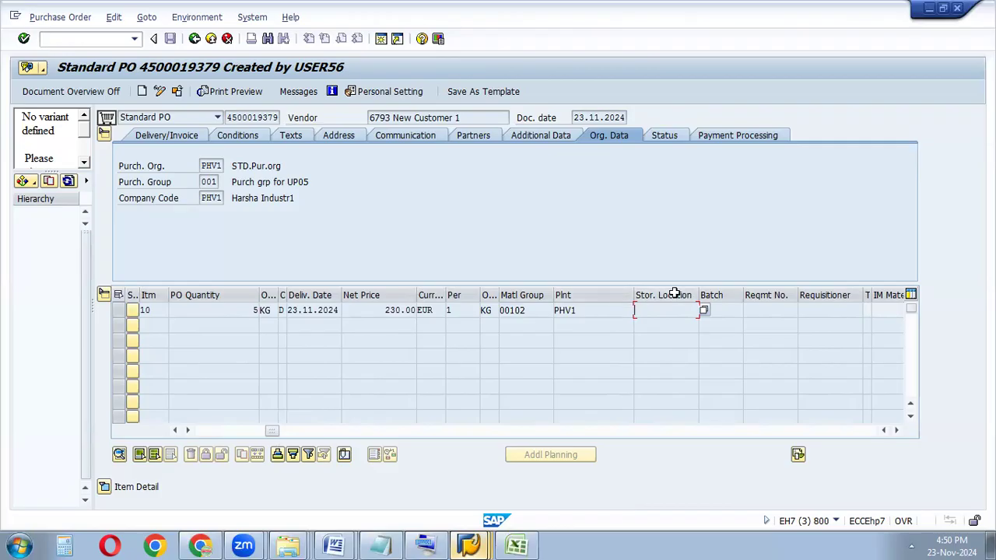
- Check the default document type for supplying plant HRV1 and plant PHV1, then return to the shipping activities list
{"action": "left_click", "coordinate": [469, 545]}
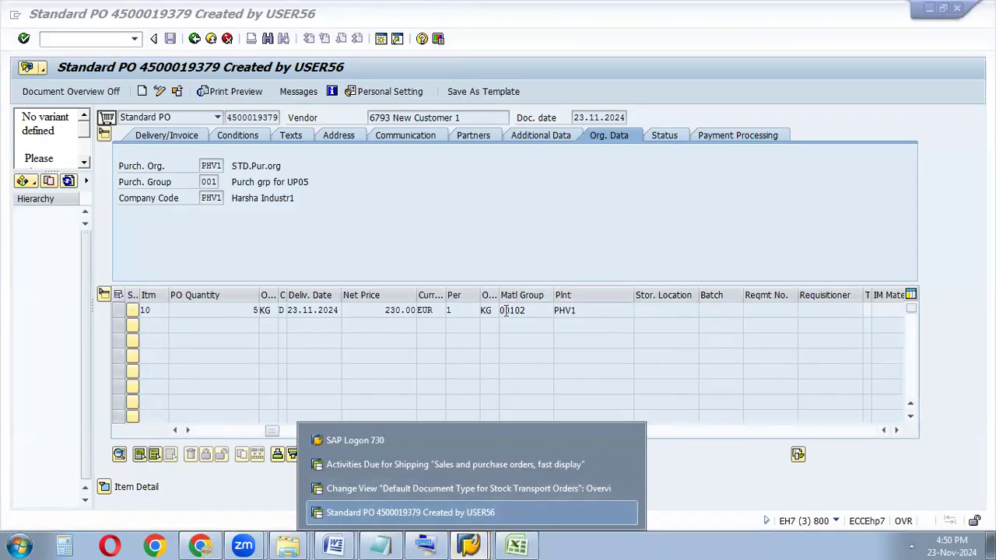
{"action": "left_click", "coordinate": [465, 482]}
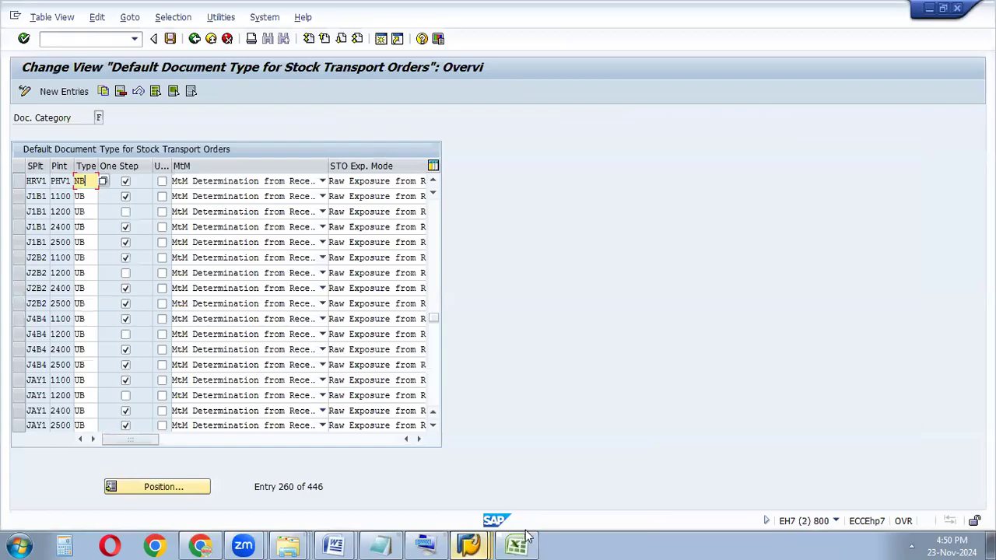
{"action": "left_click", "coordinate": [470, 543]}
{"action": "left_click", "coordinate": [476, 468]}
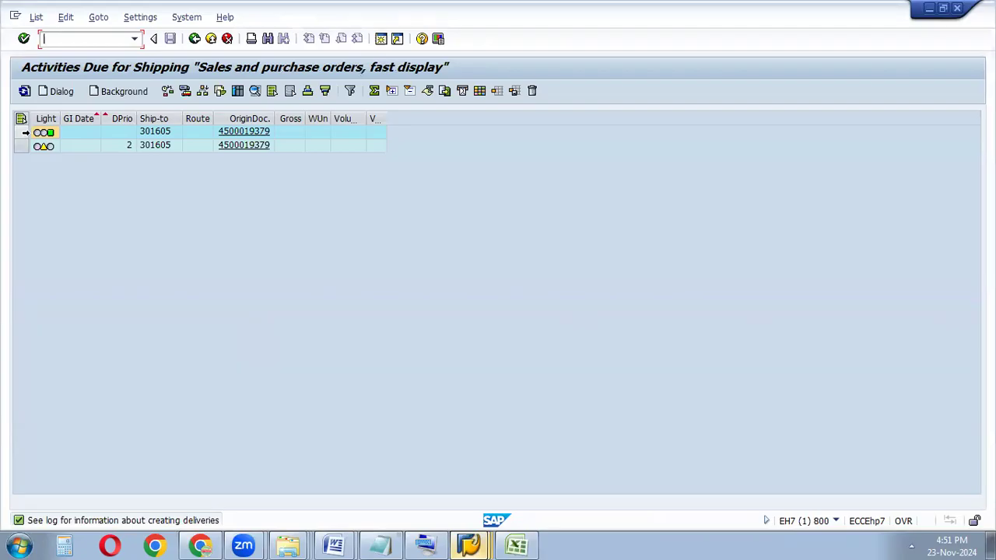
- Reload the purchase order in its display session and show item 10's purchase order history
{"action": "left_click", "coordinate": [471, 544]}
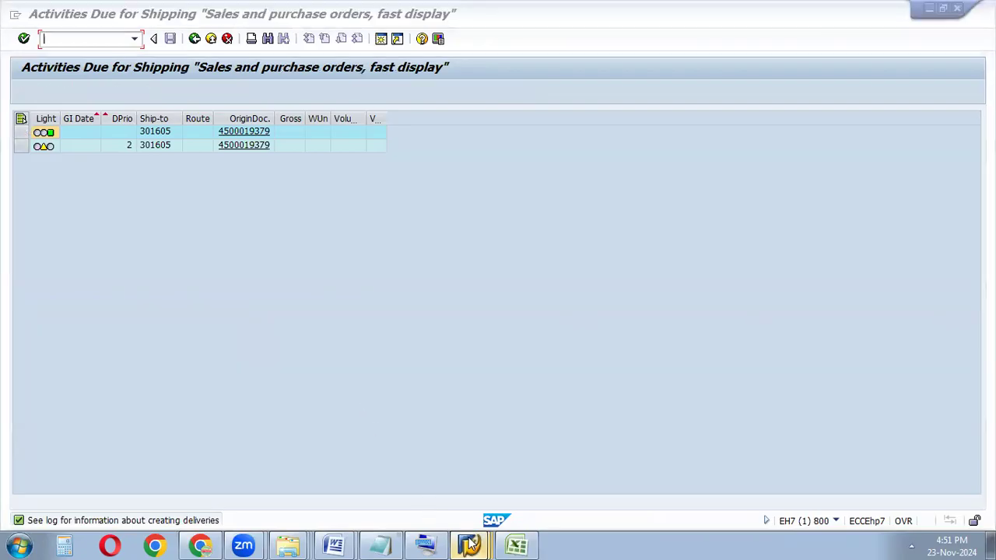
{"action": "left_click", "coordinate": [458, 489]}
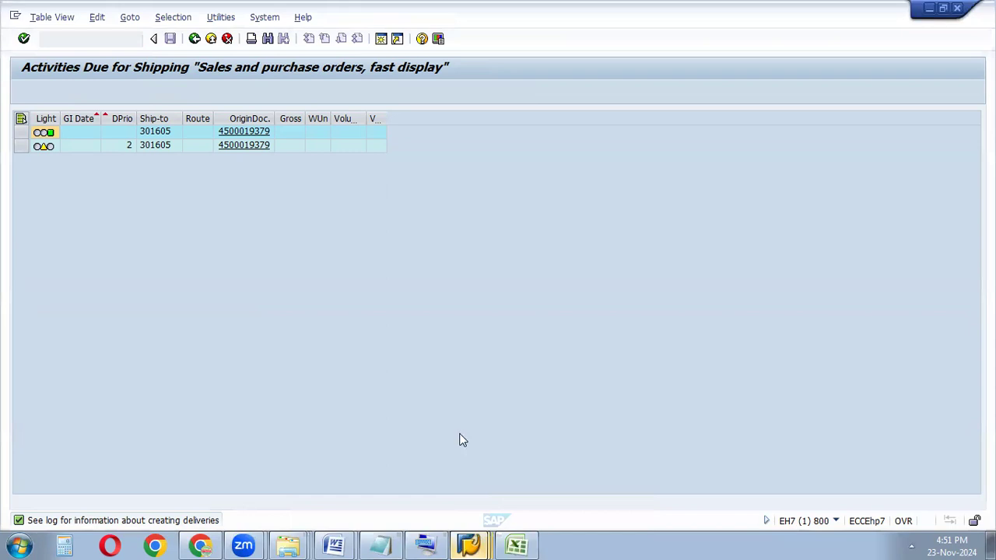
{"action": "left_click", "coordinate": [469, 538]}
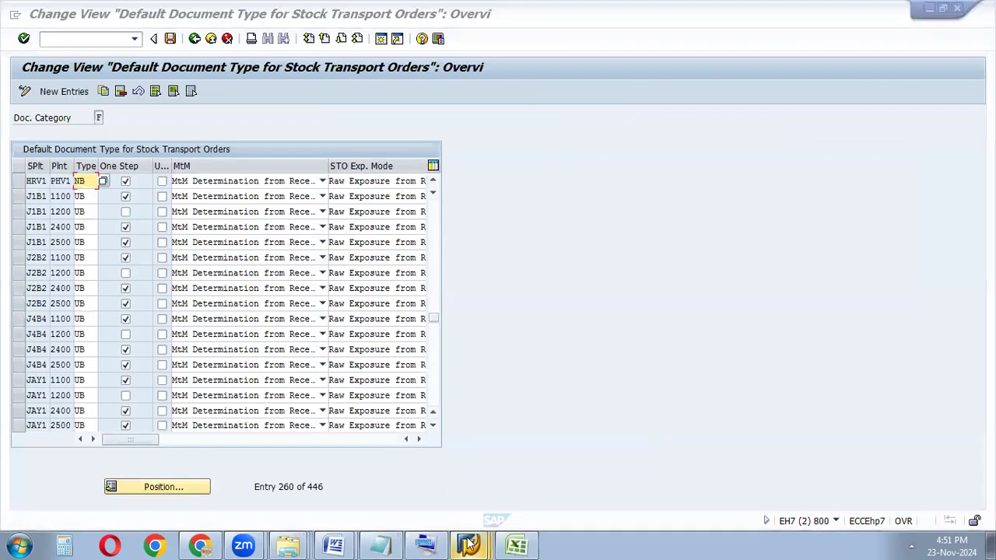
{"action": "left_click", "coordinate": [467, 512]}
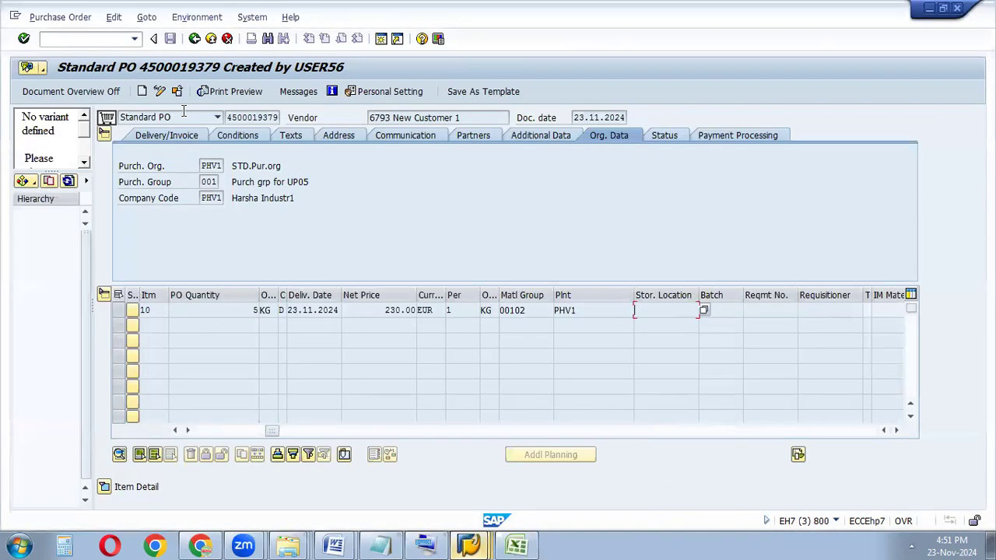
{"action": "left_click", "coordinate": [178, 91]}
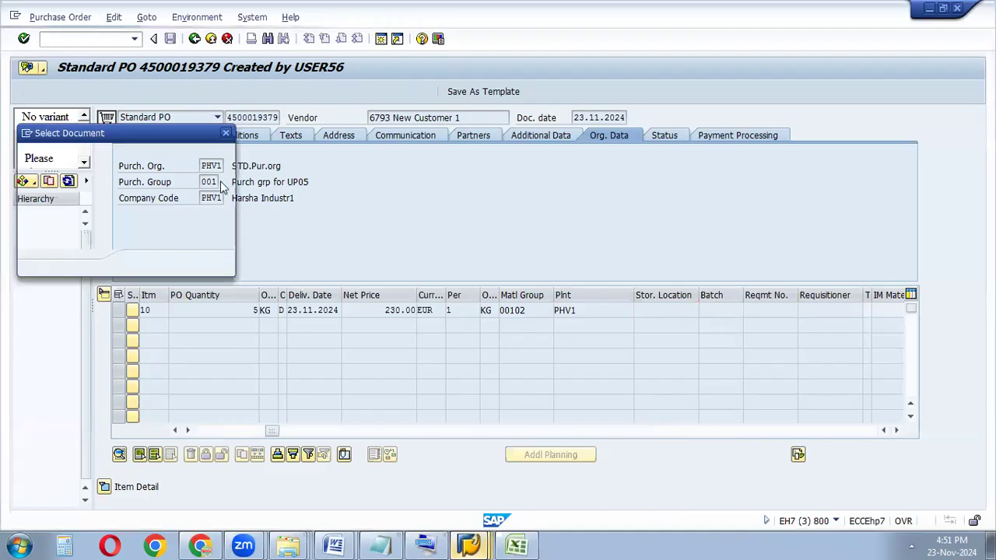
{"action": "left_click", "coordinate": [175, 264]}
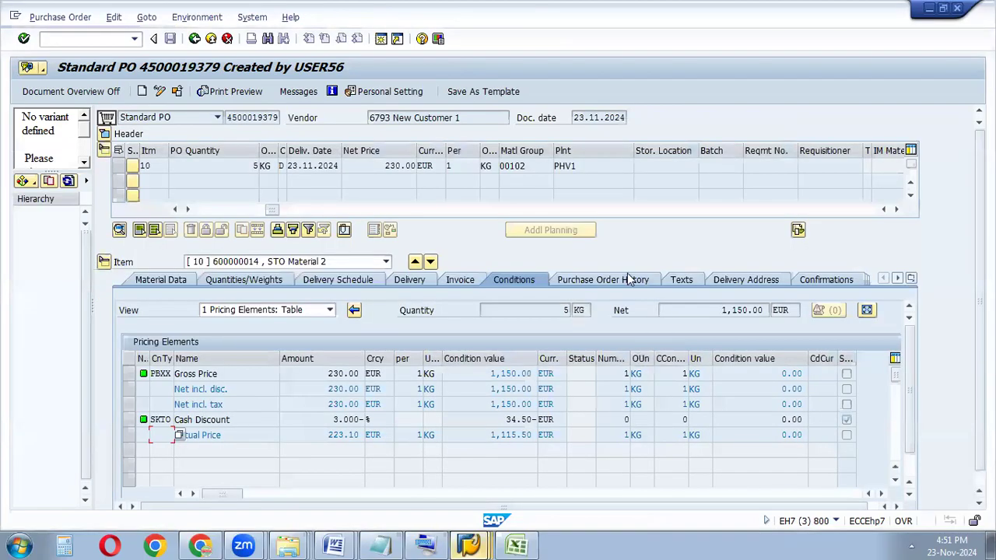
{"action": "left_click", "coordinate": [618, 281]}
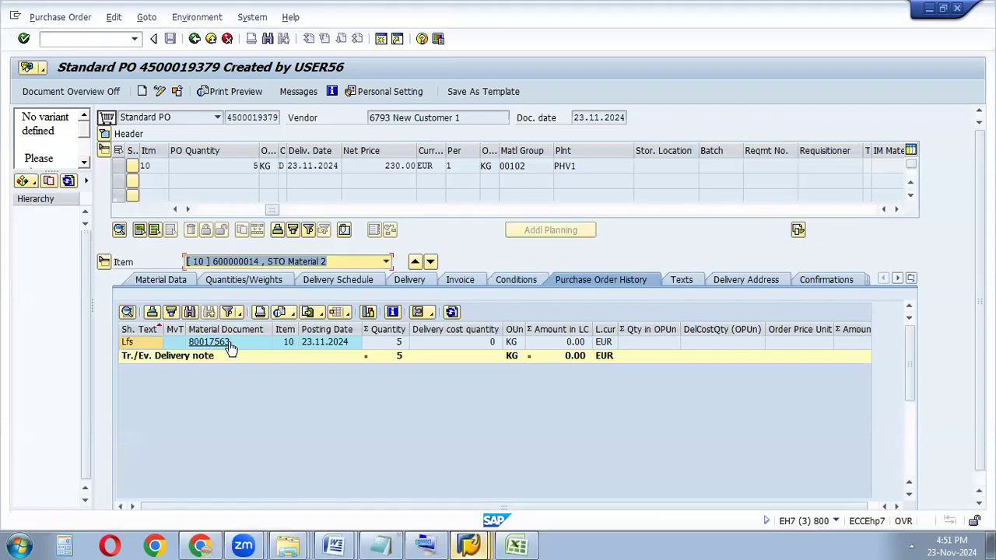
- Open the newly created outbound delivery for changes with transaction VL02N in the shipping activities session
{"action": "left_click", "coordinate": [467, 545]}
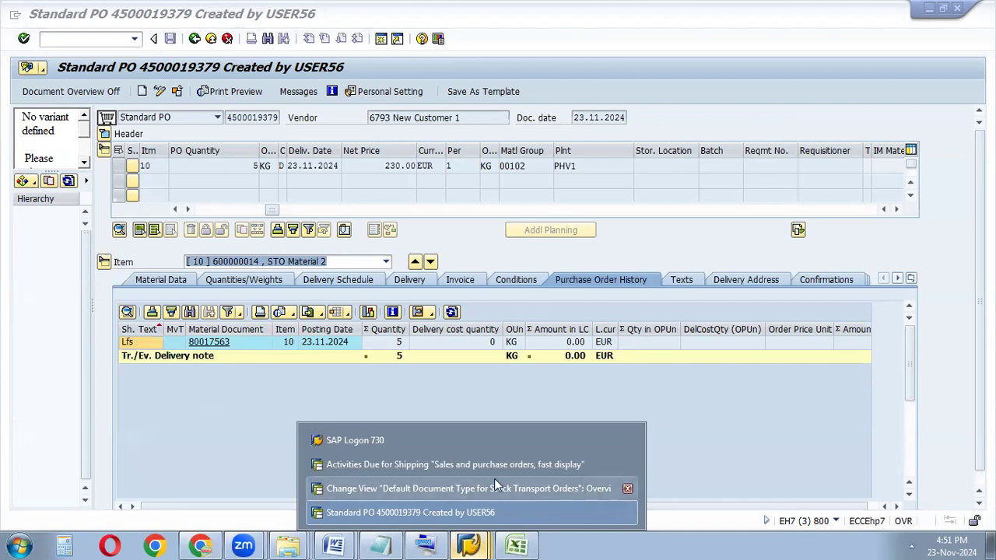
{"action": "left_click", "coordinate": [457, 487]}
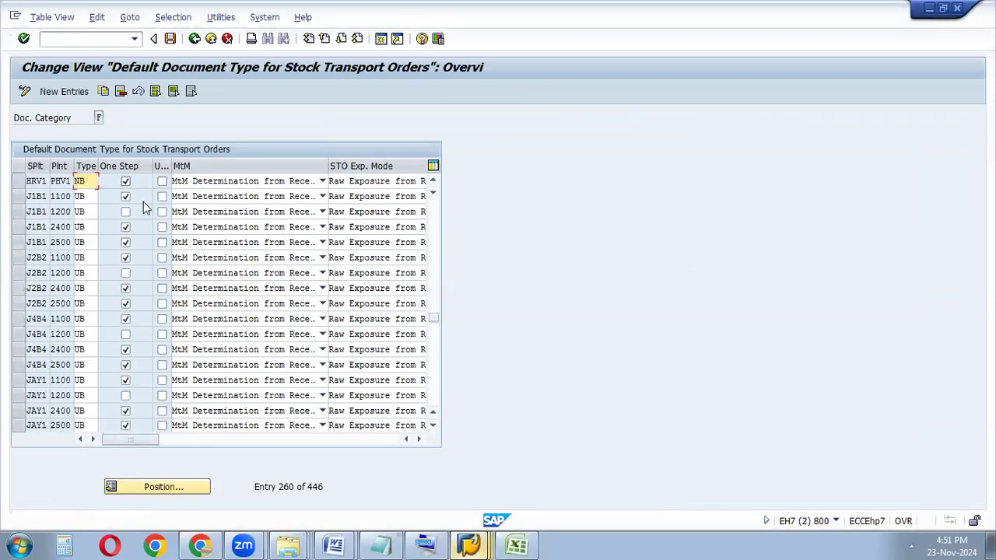
{"action": "left_click", "coordinate": [473, 545]}
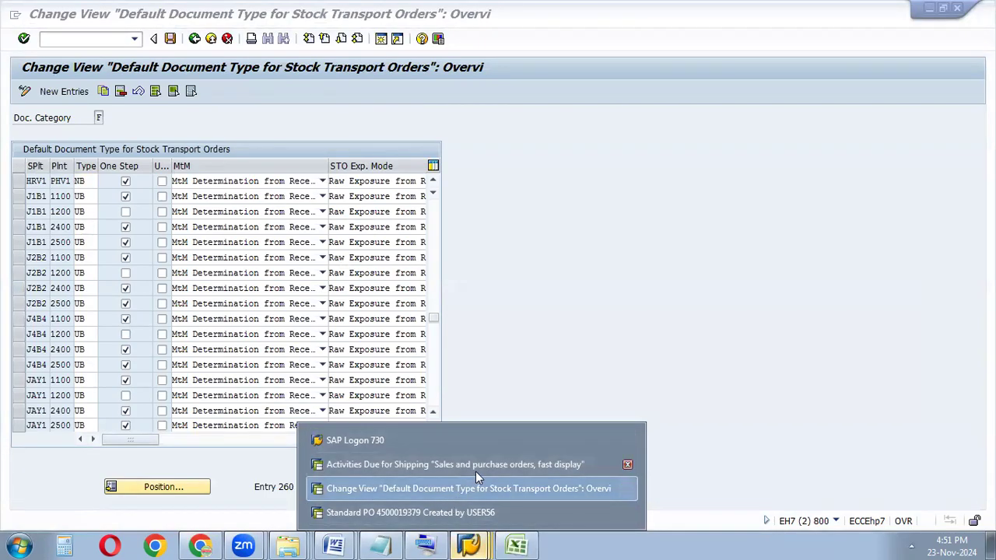
{"action": "left_click", "coordinate": [177, 152]}
{"action": "left_click", "coordinate": [70, 39]}
{"action": "type", "text": "/NVL02N"}
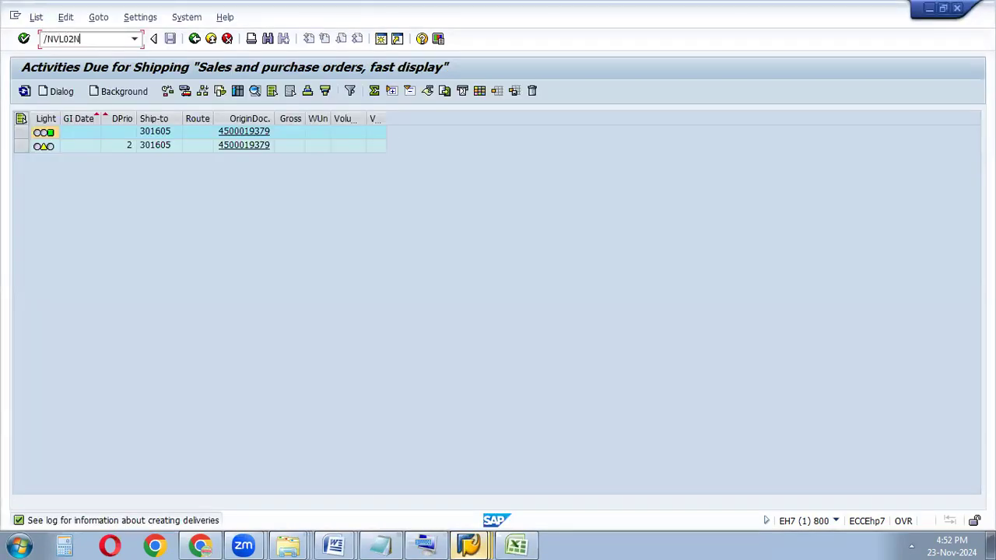
{"action": "left_click", "coordinate": [23, 38]}
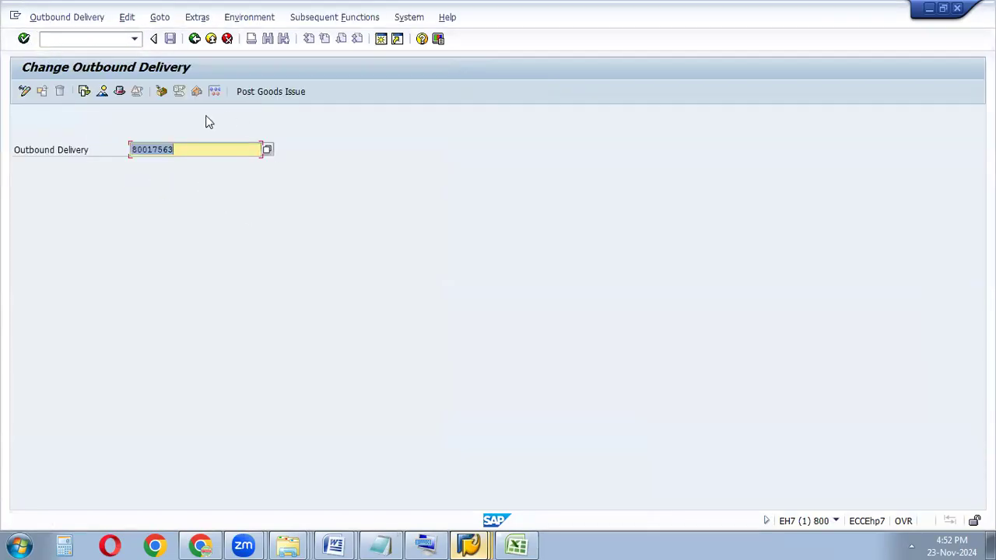
{"action": "left_click", "coordinate": [24, 38]}
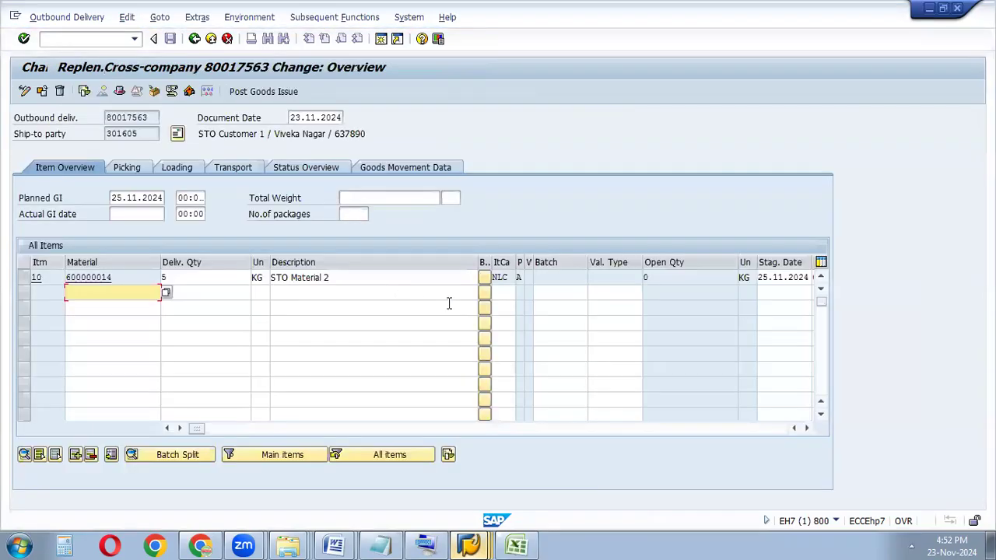
- Set the storage location of delivery item 10 to HRV1
{"action": "left_click", "coordinate": [433, 428]}
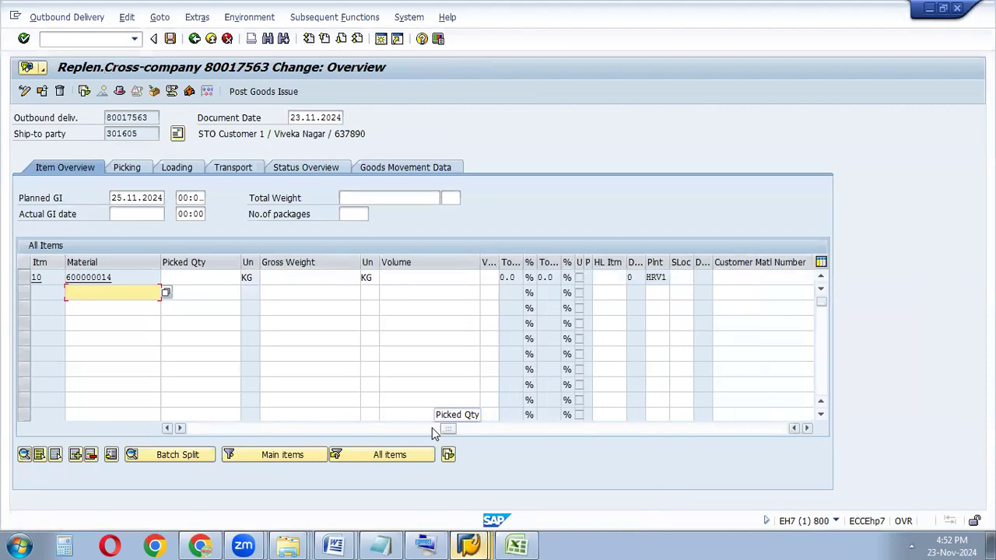
{"action": "left_click", "coordinate": [683, 277]}
{"action": "type", "text": "HRV1"}
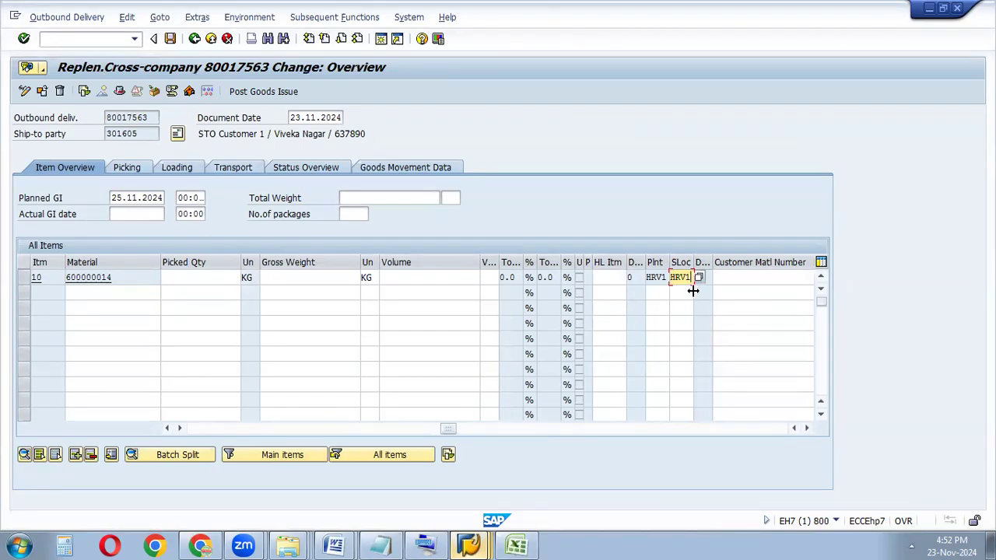
- Switch to the purchase order session and open the stock overview transaction MMBE in a new session
{"action": "left_click", "coordinate": [470, 545]}
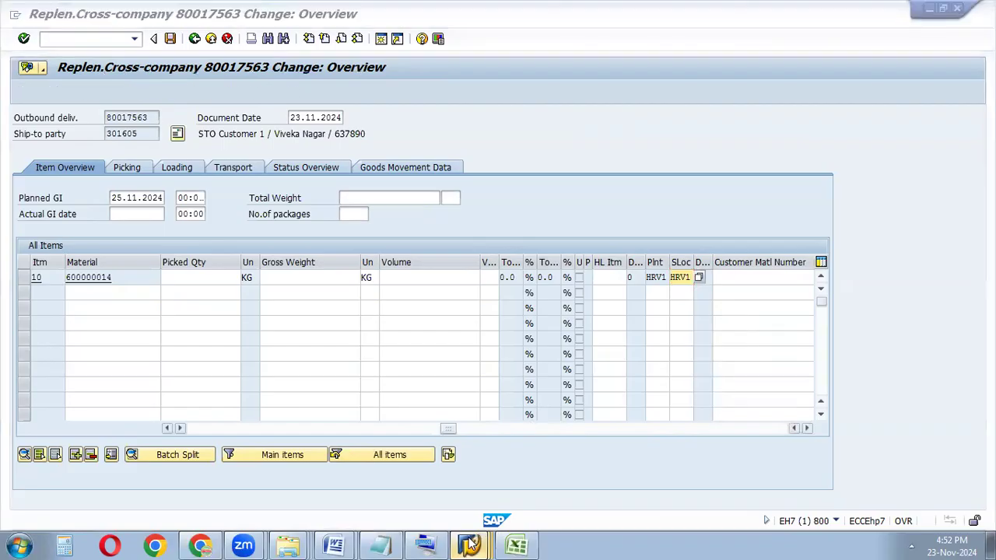
{"action": "left_click", "coordinate": [482, 514]}
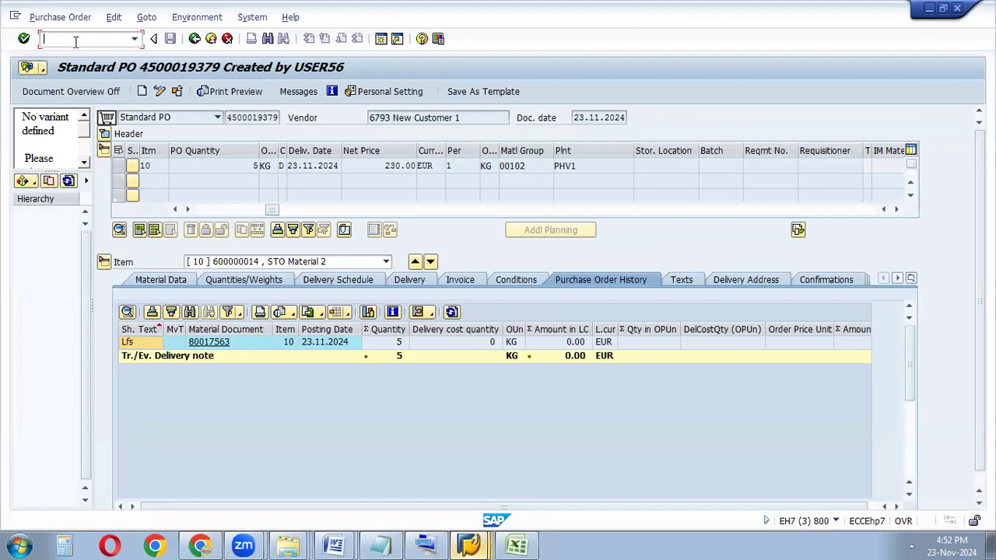
{"action": "type", "text": "/o"}
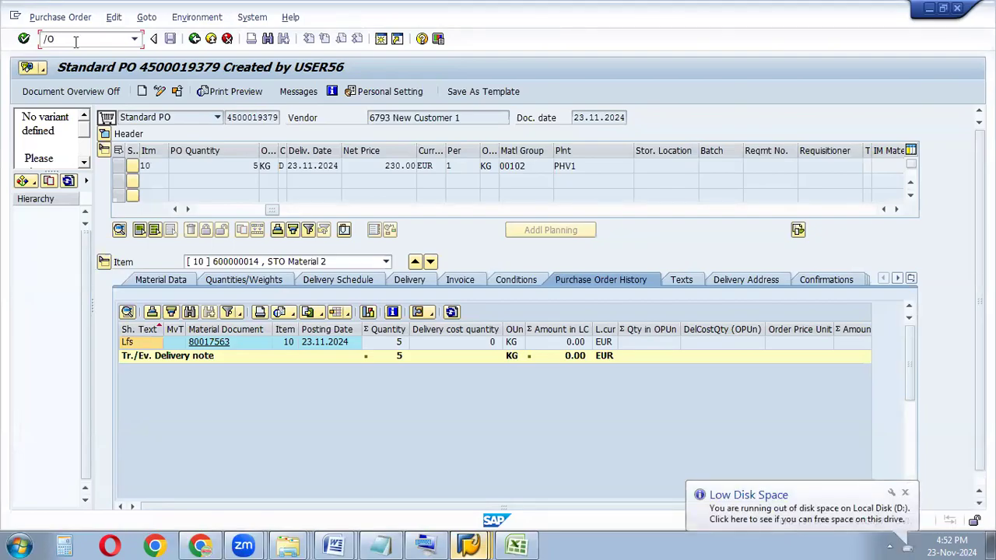
{"action": "type", "text": "mmbe"}
{"action": "key", "text": "Return"}
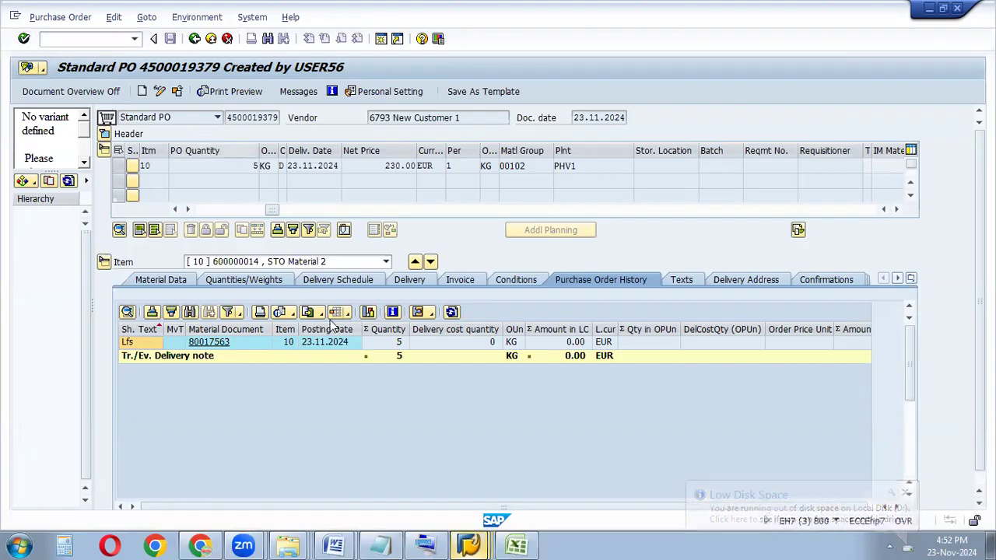
{"action": "key", "text": "BackSpace"}
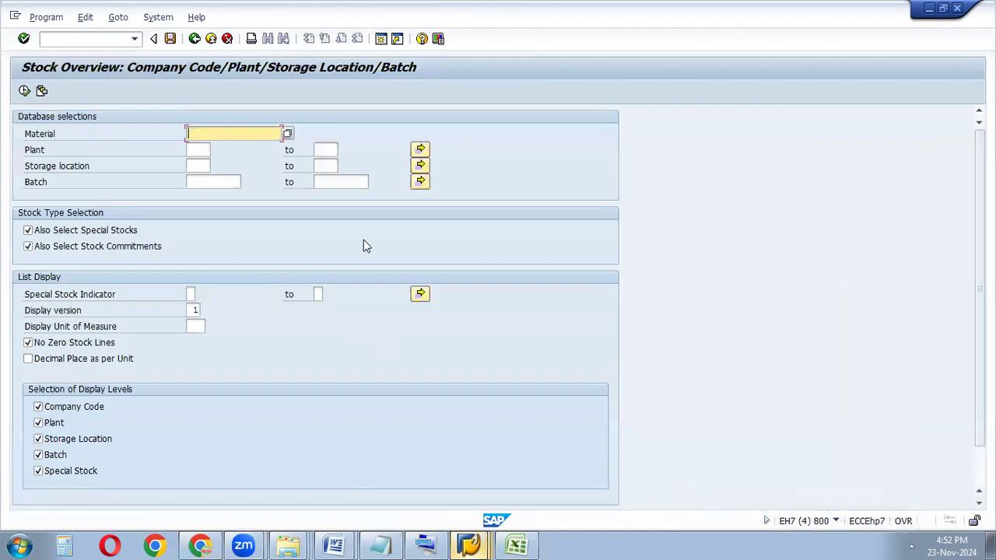
- Copy material number 600000014 from item 10 of the outbound delivery into the stock overview's material selection
{"action": "left_click", "coordinate": [469, 545]}
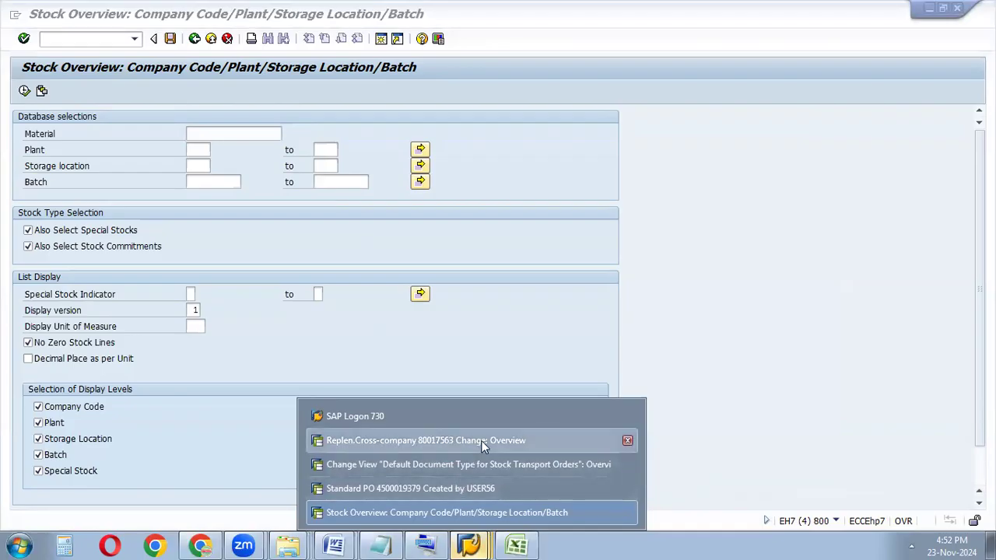
{"action": "left_click", "coordinate": [481, 440]}
{"action": "left_click_drag", "start_coordinate": [136, 282], "coordinate": [41, 284]}
{"action": "key", "text": "ctrl+c"}
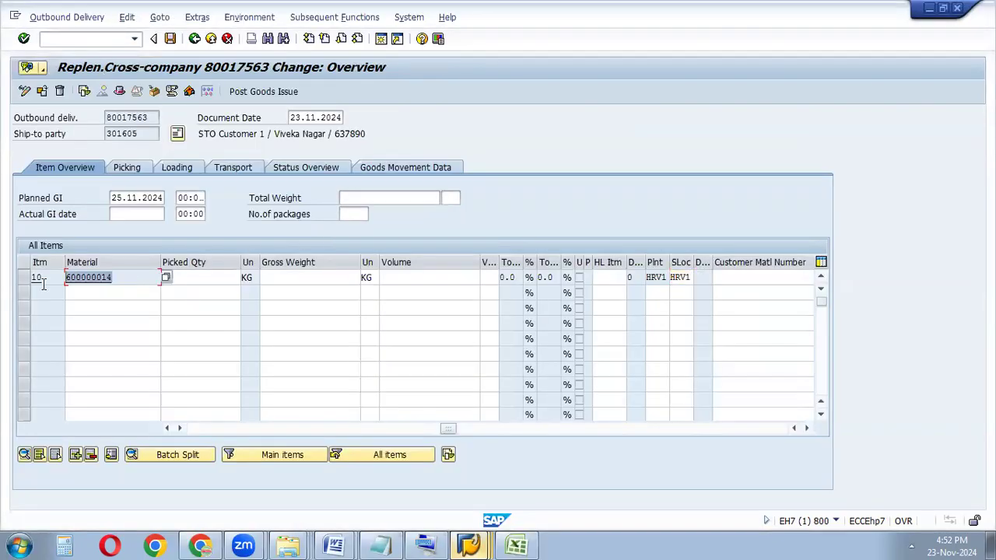
{"action": "left_click", "coordinate": [469, 545]}
{"action": "left_click", "coordinate": [422, 512]}
{"action": "key", "text": "ctrl+v"}
- Restrict the stock overview to plant HRV1 and run it to check the material's available stock
{"action": "left_click", "coordinate": [198, 150]}
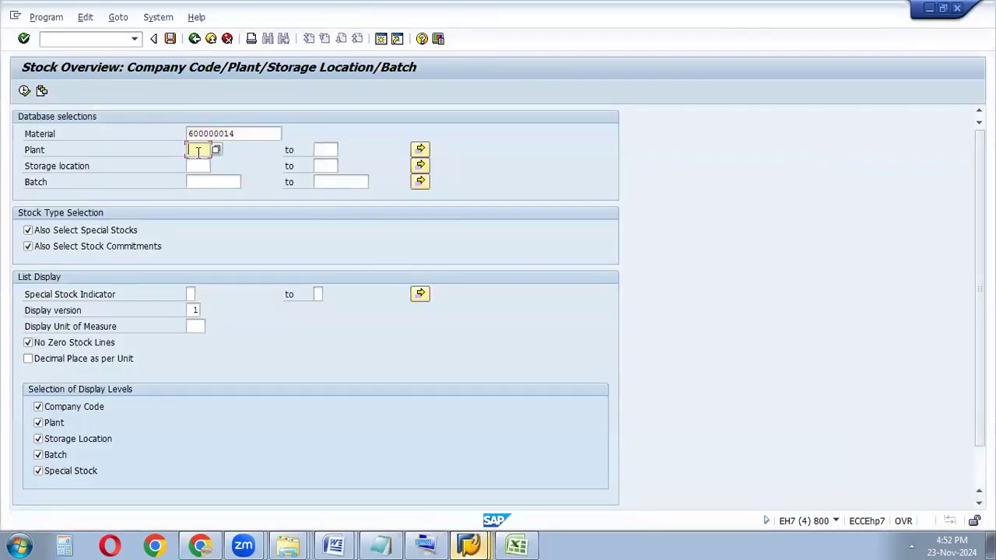
{"action": "key", "text": "BackSpace"}
{"action": "type", "text": "HRV1"}
{"action": "left_click", "coordinate": [25, 92]}
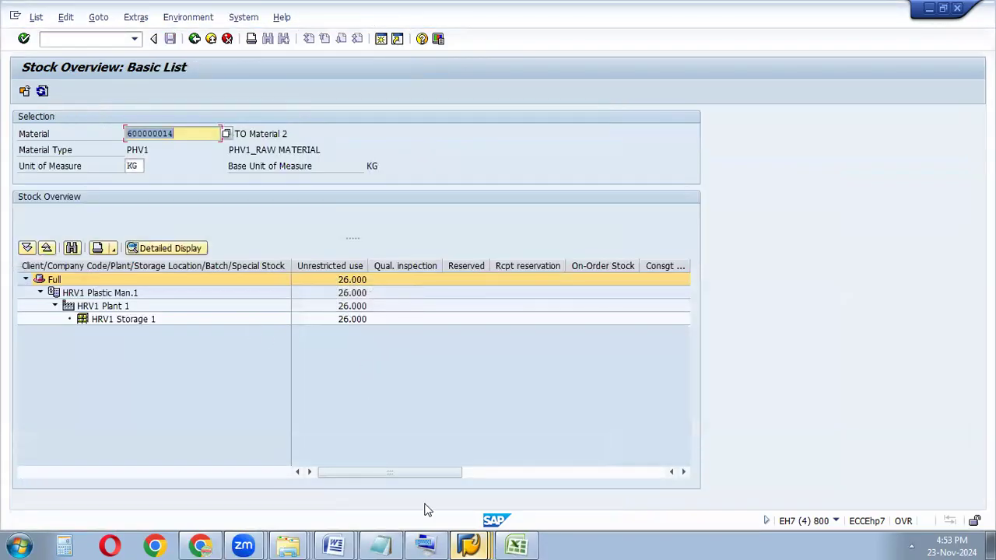
- Return to the outbound delivery session and review item 10's storage location and its other item columns
{"action": "left_click", "coordinate": [470, 545]}
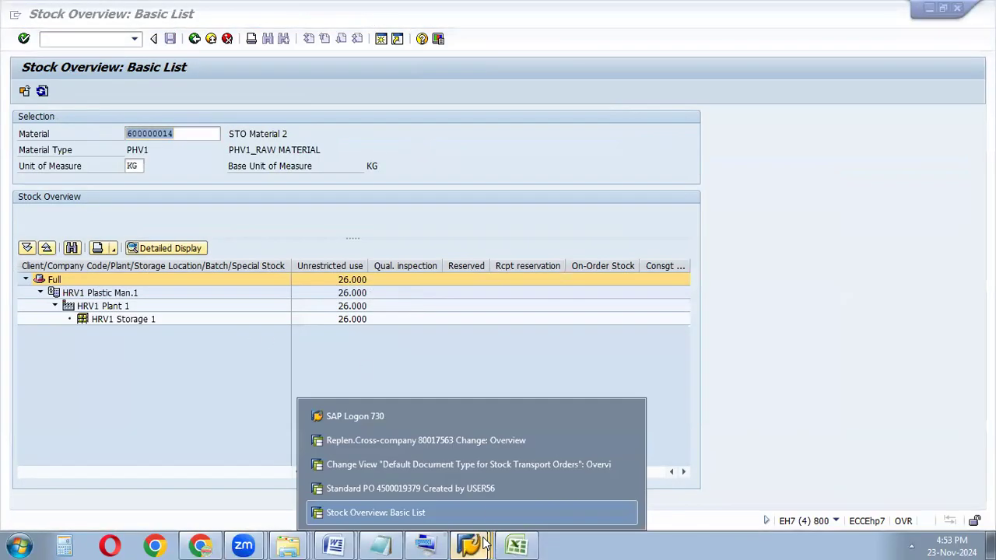
{"action": "left_click", "coordinate": [474, 449]}
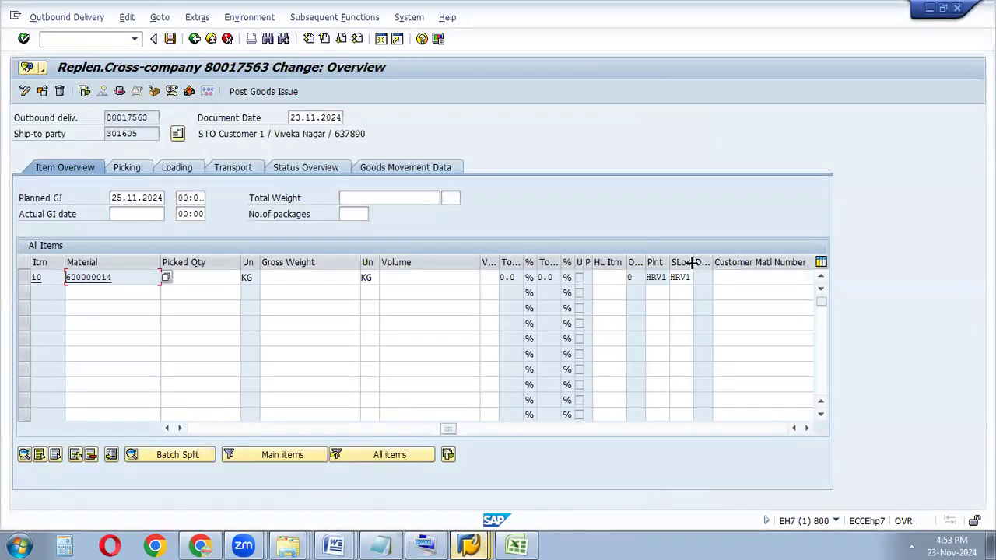
{"action": "left_click", "coordinate": [688, 277]}
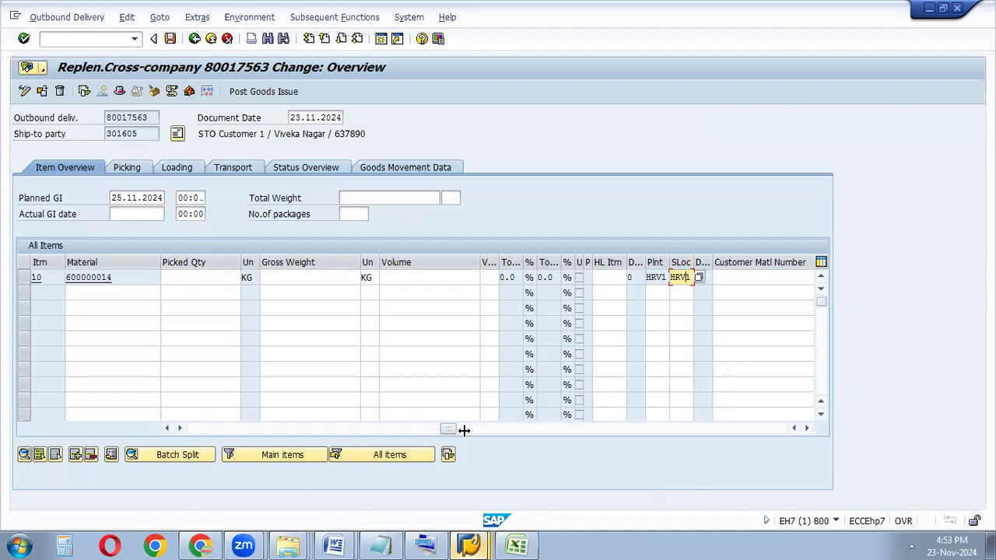
{"action": "left_click_drag", "start_coordinate": [454, 426], "coordinate": [358, 428]}
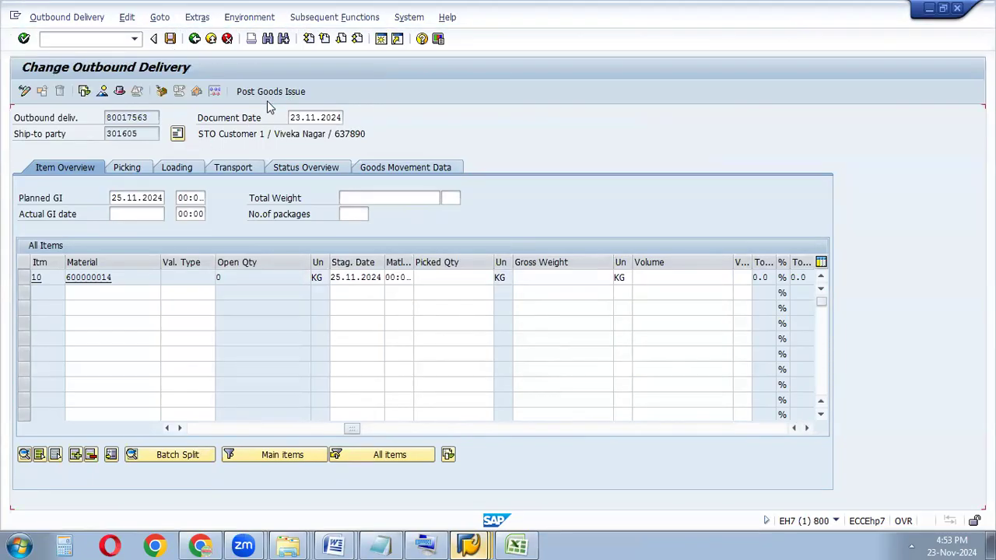
- Try to post the delivery's goods issue, inspect the goods movement error log, and return to the delivery overview
{"action": "left_click", "coordinate": [23, 39]}
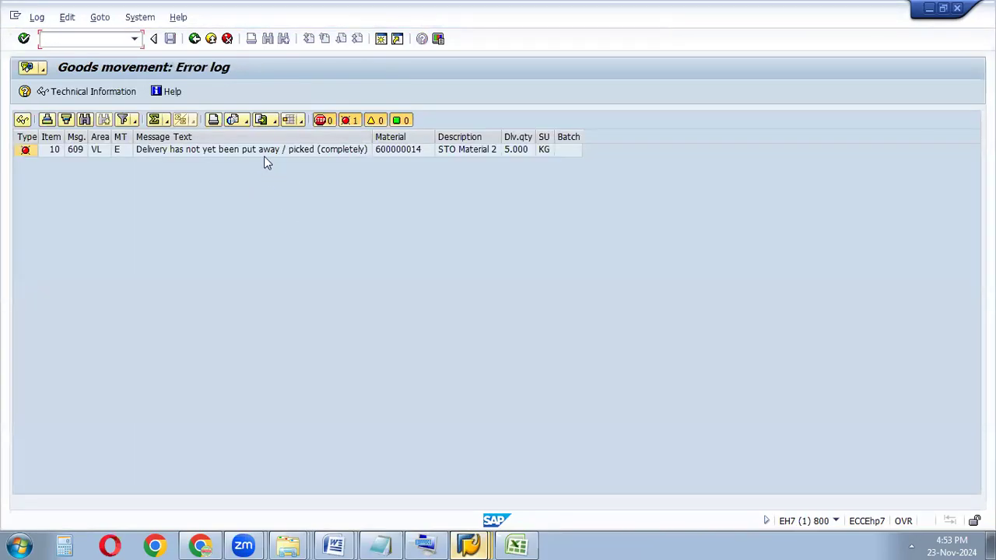
{"action": "left_click", "coordinate": [210, 148]}
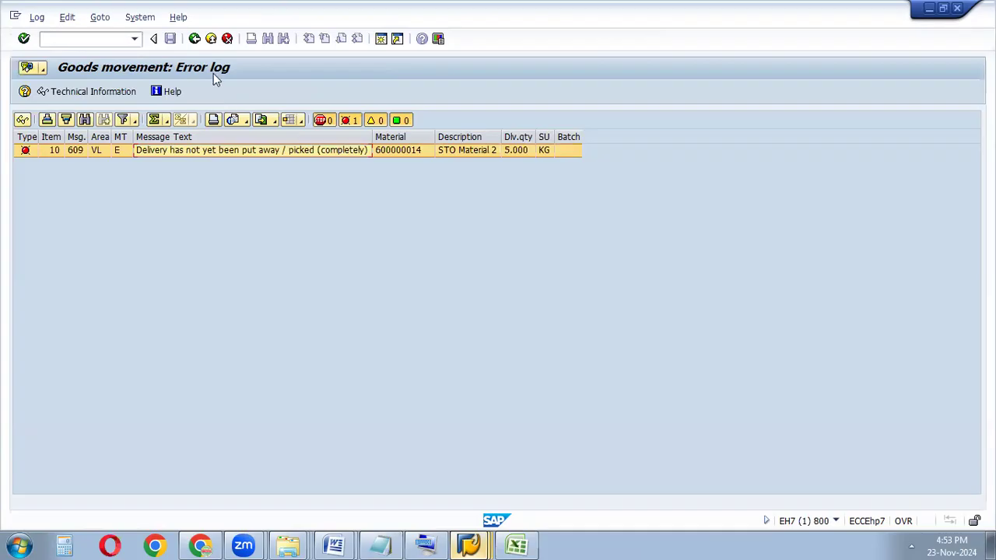
{"action": "left_click", "coordinate": [195, 38]}
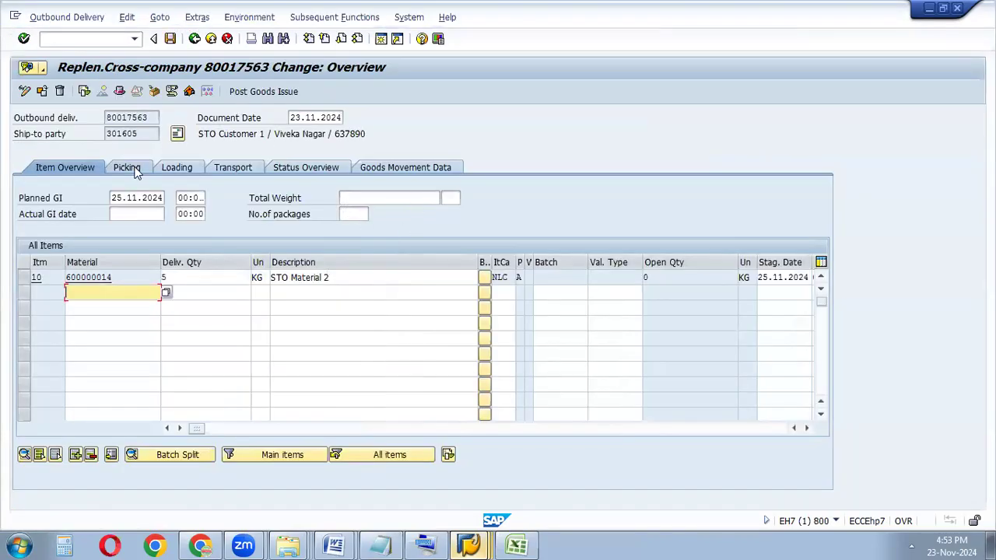
- Enter a picked quantity of 5 KG for delivery item 10 and try to post the goods issue
{"action": "left_click", "coordinate": [132, 168]}
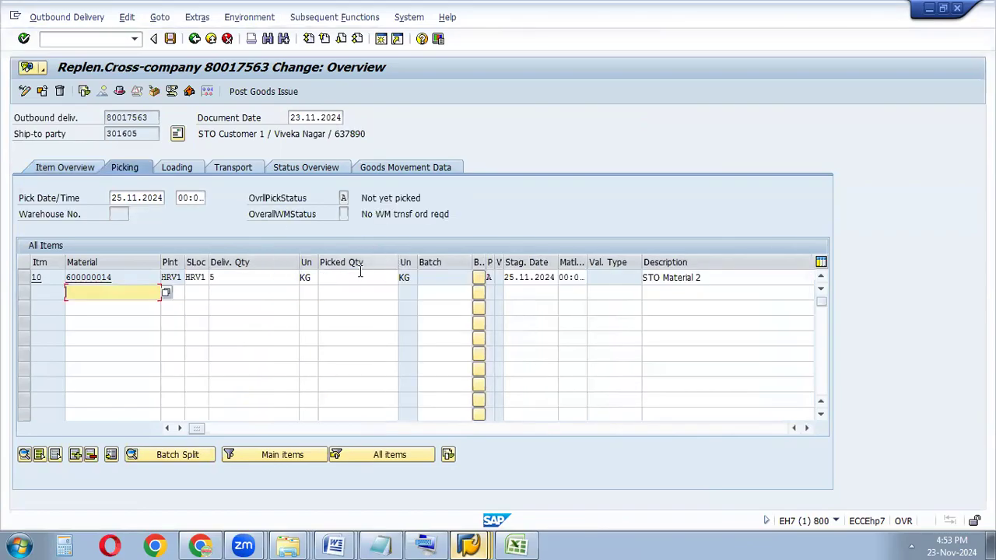
{"action": "left_click", "coordinate": [354, 276]}
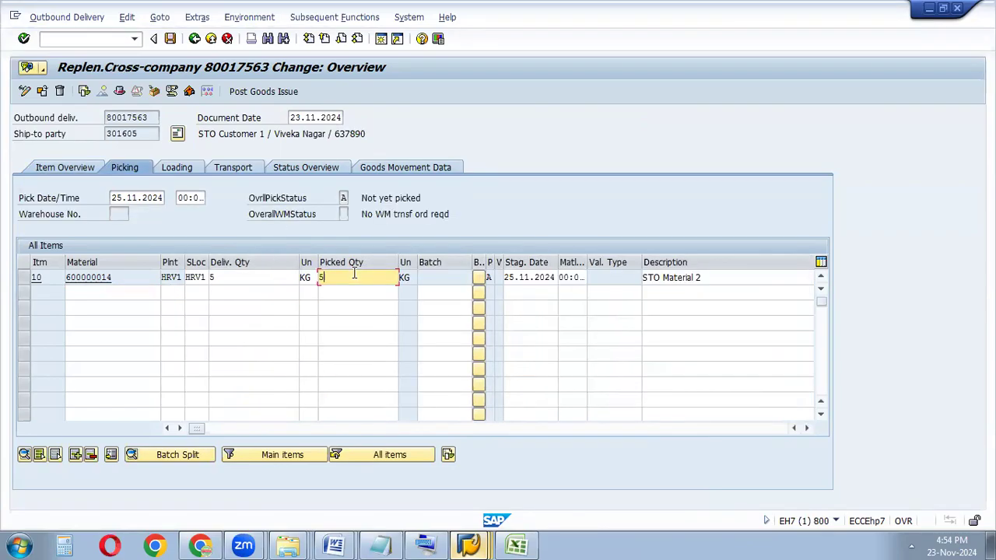
{"action": "left_click", "coordinate": [235, 279]}
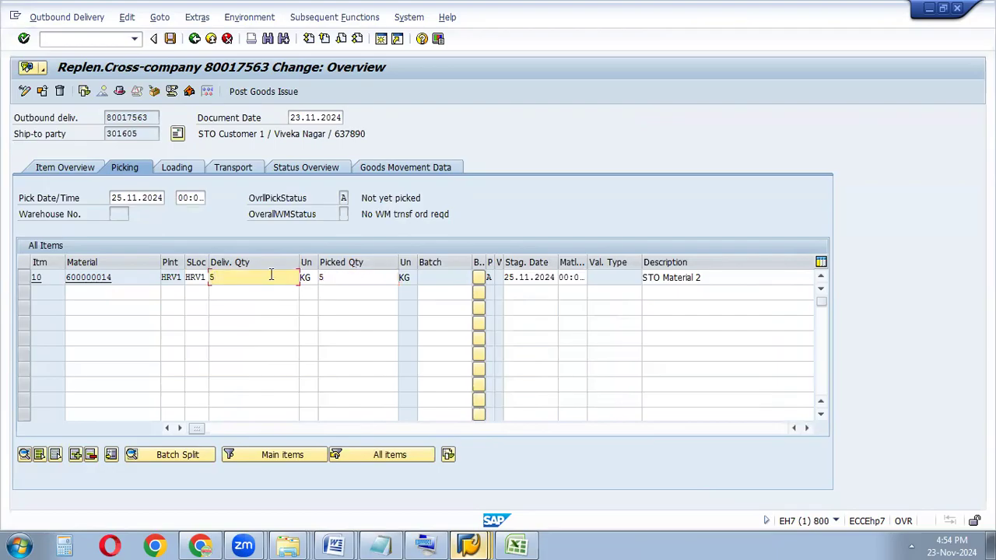
{"action": "left_click", "coordinate": [328, 278]}
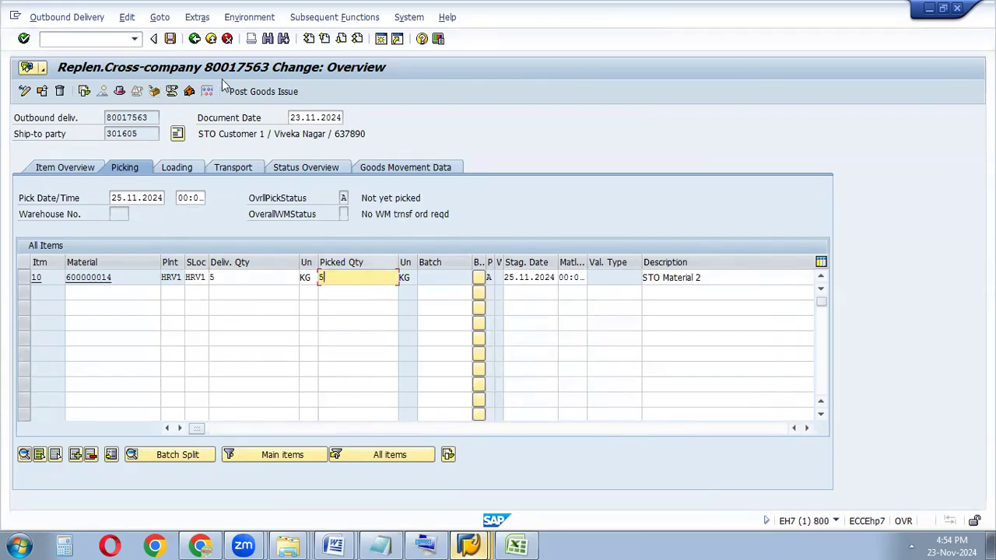
{"action": "left_click", "coordinate": [263, 91]}
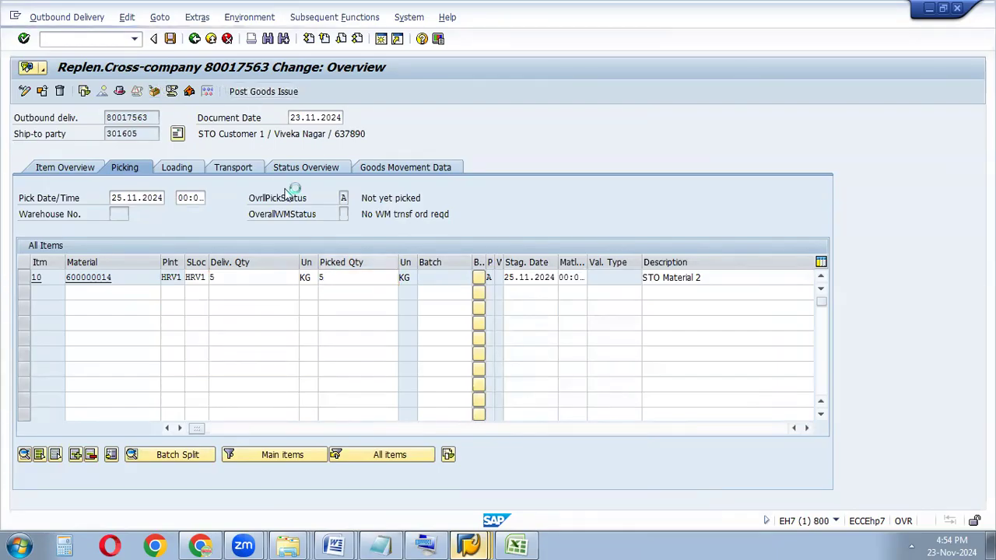
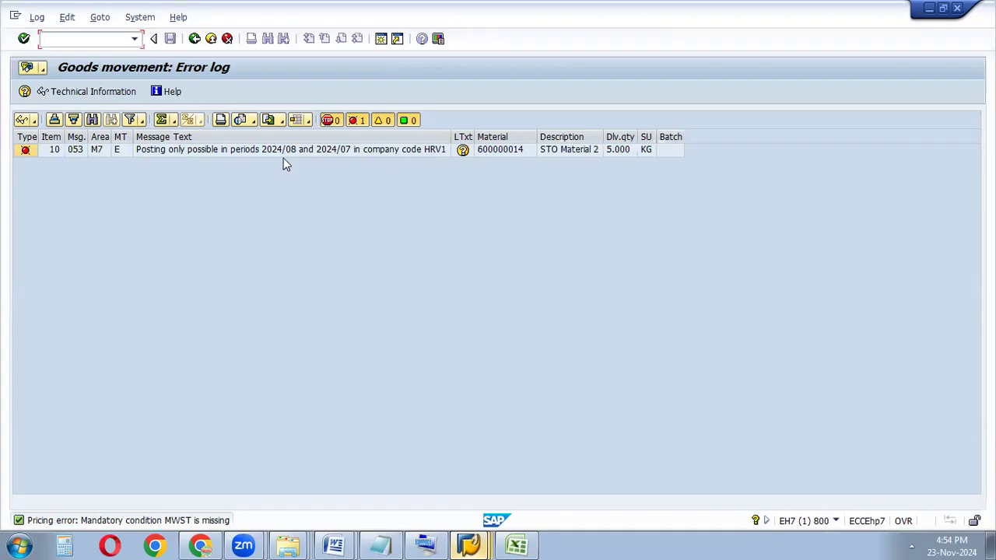
- Open transaction MMRV in a new session from the stock overview and check the posting periods of company code HRV1
{"action": "left_click", "coordinate": [469, 545]}
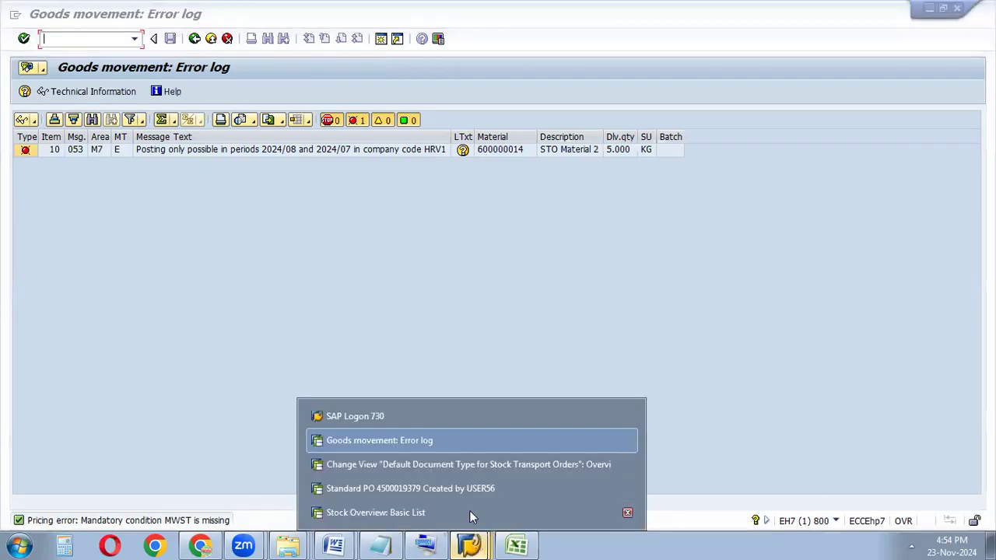
{"action": "left_click", "coordinate": [410, 511]}
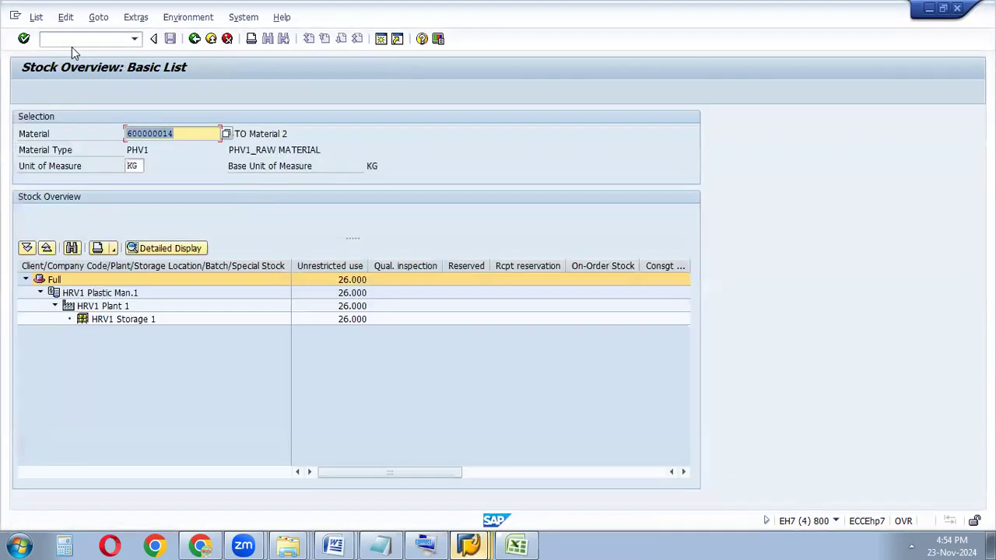
{"action": "left_click", "coordinate": [49, 39]}
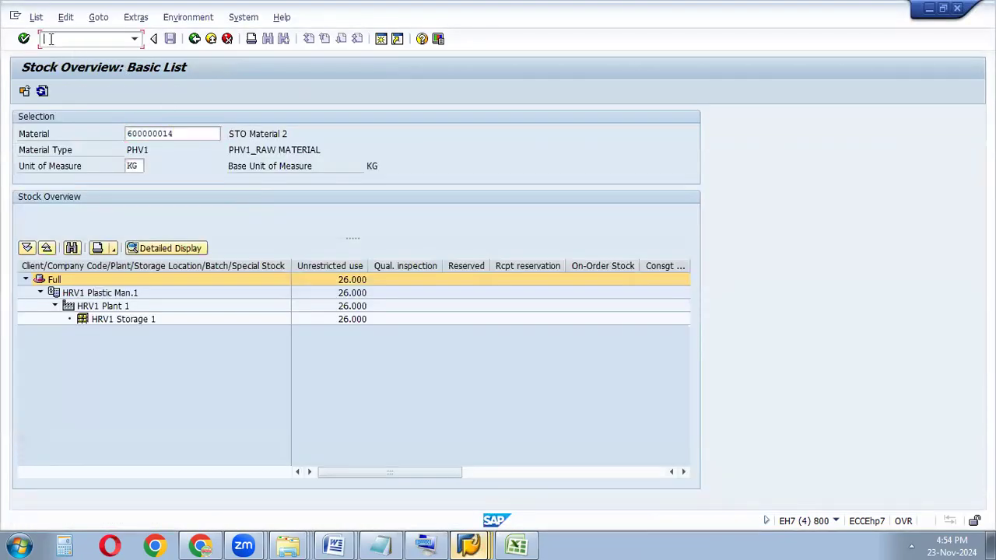
{"action": "type", "text": "/OMMRV"}
{"action": "left_click", "coordinate": [23, 39]}
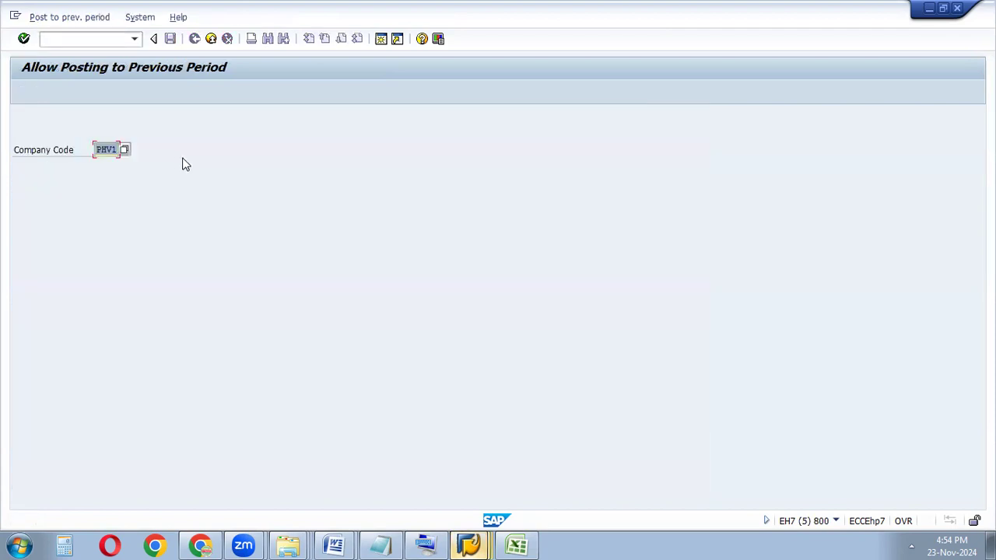
{"action": "type", "text": "H"}
{"action": "left_click", "coordinate": [23, 38]}
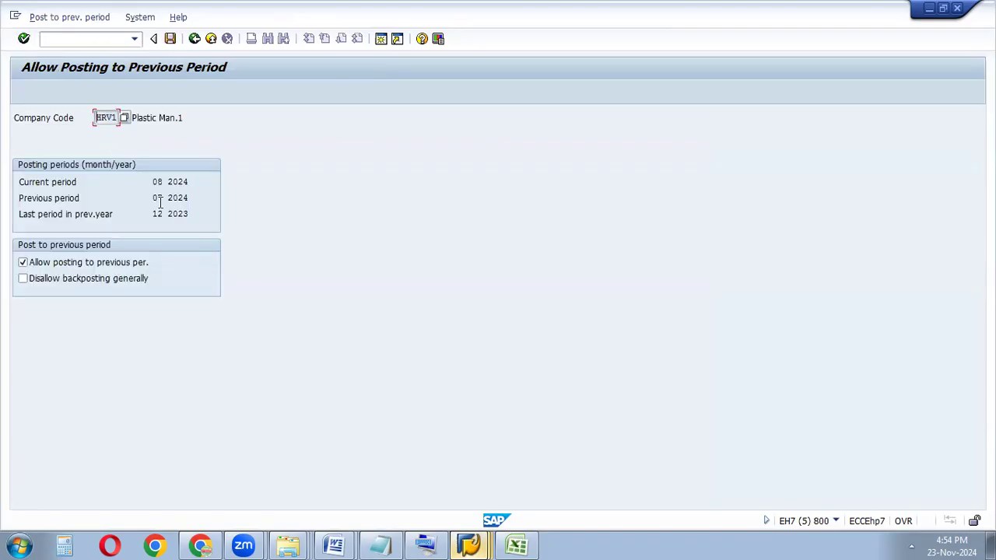
{"action": "left_click", "coordinate": [169, 181]}
- Run transaction MMPV for company code HRV1 to HRV1 with period 9 of fiscal year 2024, then return to its selection screen
{"action": "type", "text": "/NMMPV"}
{"action": "left_click", "coordinate": [23, 39]}
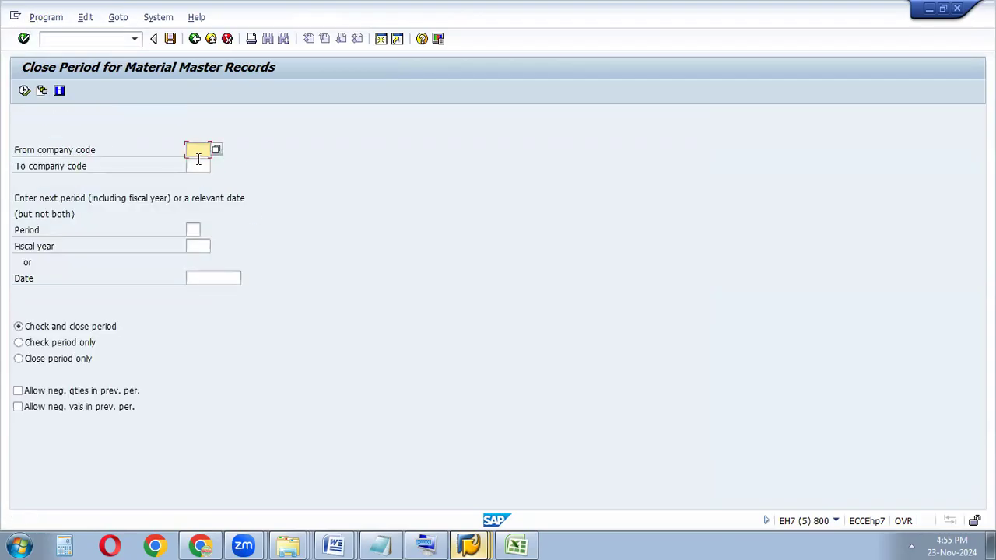
{"action": "type", "text": "HRV1"}
{"action": "key", "text": "Tab"}
{"action": "left_click", "coordinate": [194, 232]}
{"action": "left_click", "coordinate": [194, 245]}
{"action": "type", "text": "2024"}
{"action": "left_click", "coordinate": [25, 92]}
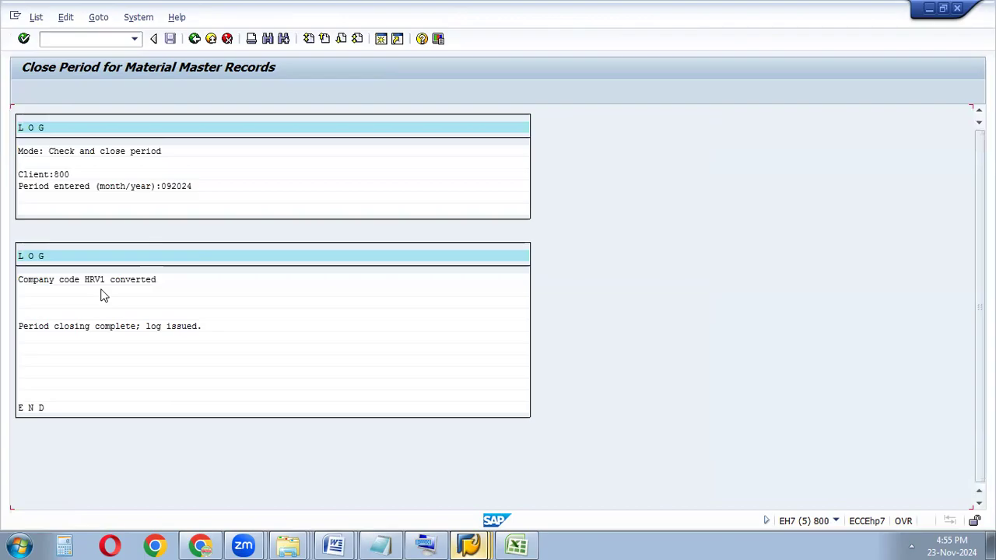
{"action": "left_click", "coordinate": [112, 280]}
{"action": "left_click", "coordinate": [195, 38]}
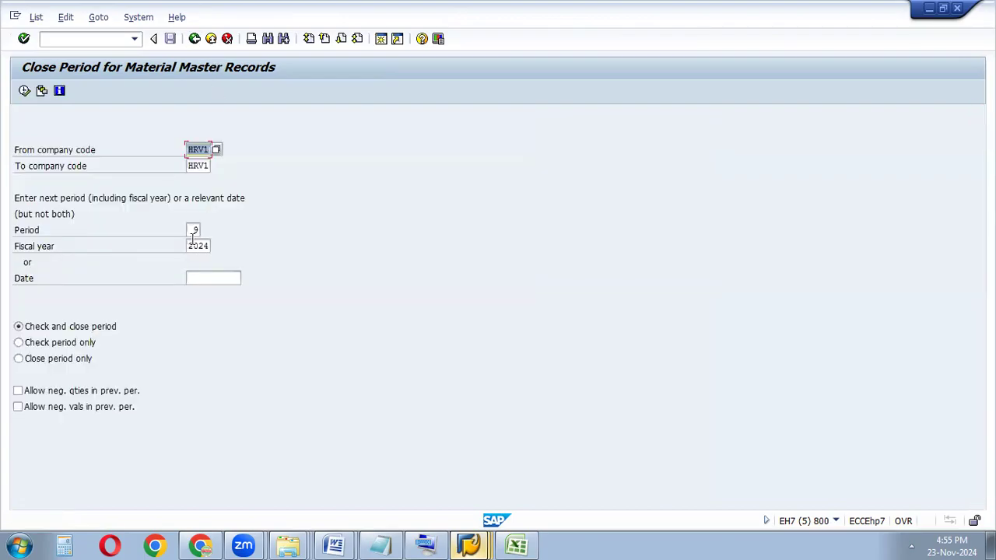
- Run the material master period closing for HRV1 with period 10 of 2024 and return to the selection screen
{"action": "left_click", "coordinate": [195, 231]}
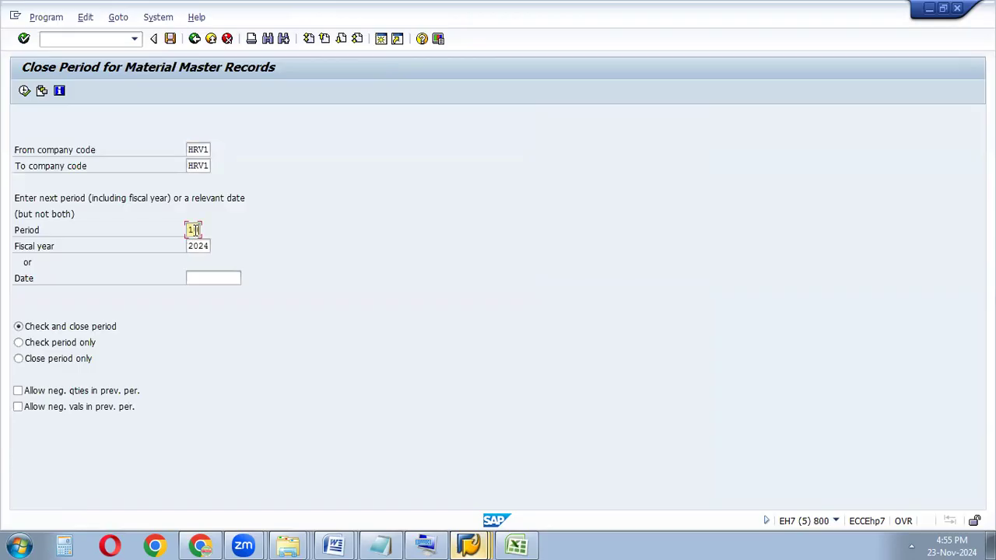
{"action": "left_click", "coordinate": [24, 91]}
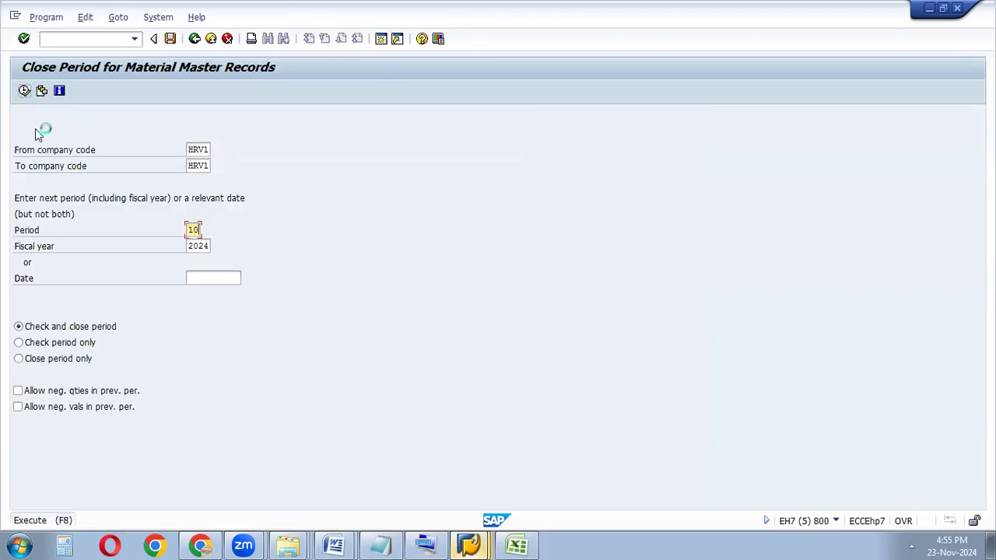
{"action": "left_click", "coordinate": [194, 38]}
- Run the material master period closing for company code HRV1 with period 11 of fiscal year 2024
{"action": "left_click", "coordinate": [193, 231]}
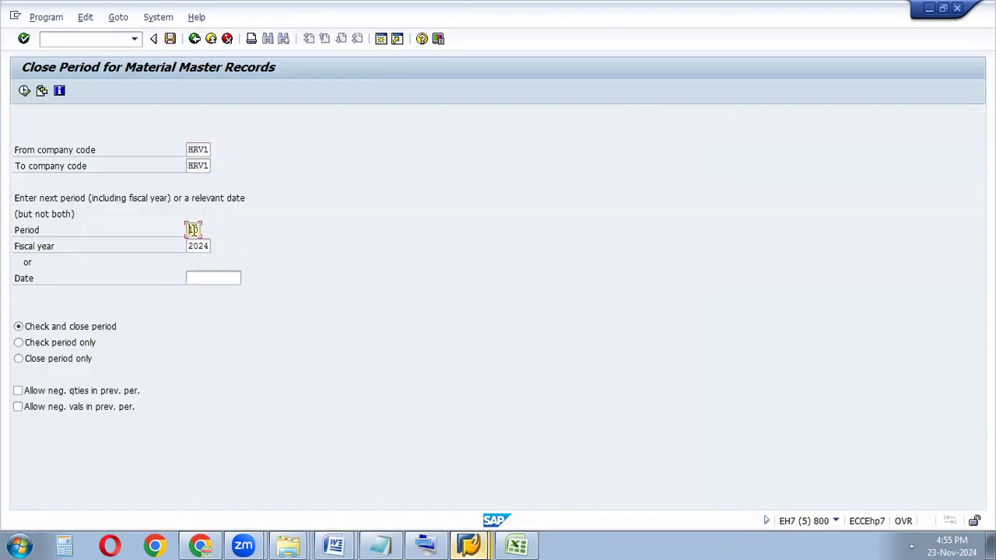
{"action": "left_click", "coordinate": [24, 91]}
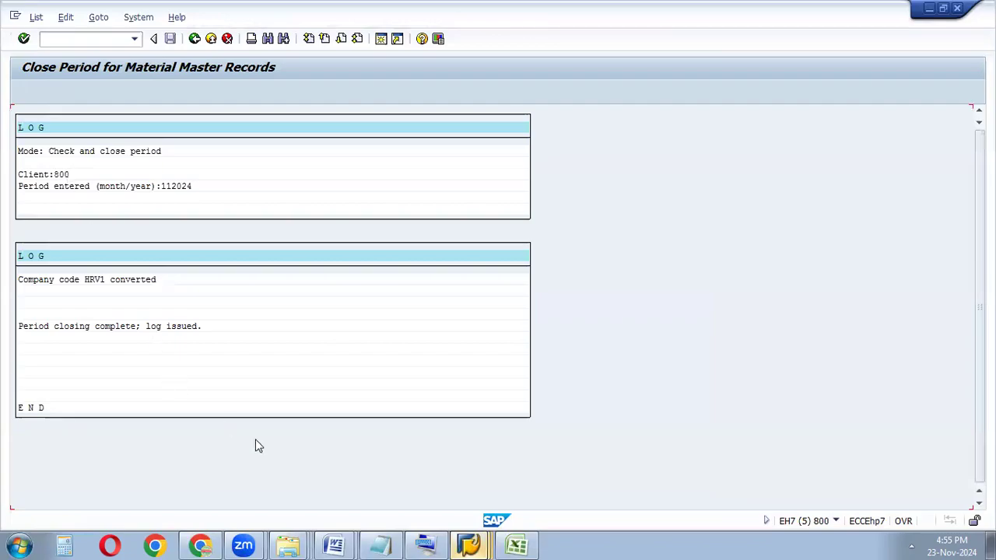
{"action": "mouse_move", "coordinate": [471, 544]}
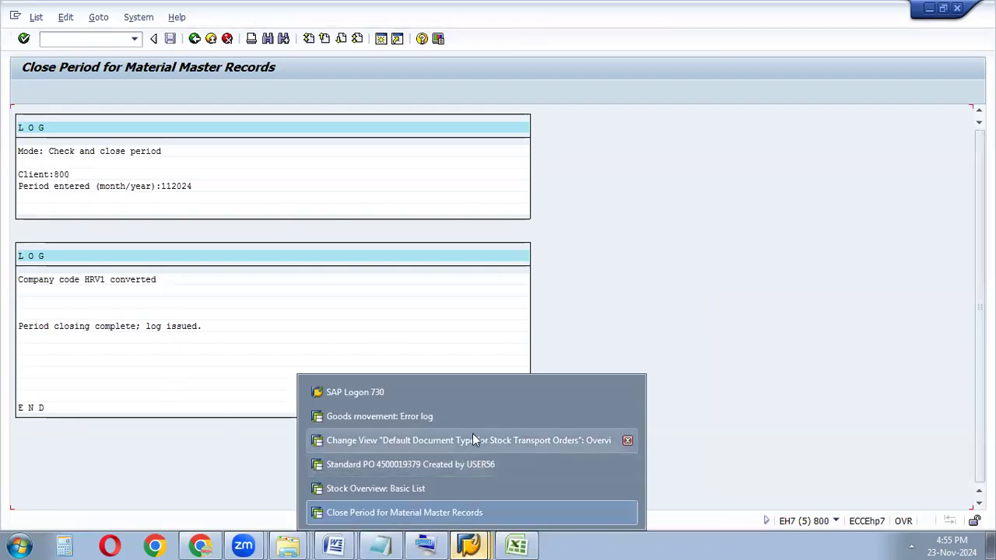
- Retry posting the goods issue of the outbound delivery and examine the message in the goods movement error log
{"action": "left_click", "coordinate": [188, 41]}
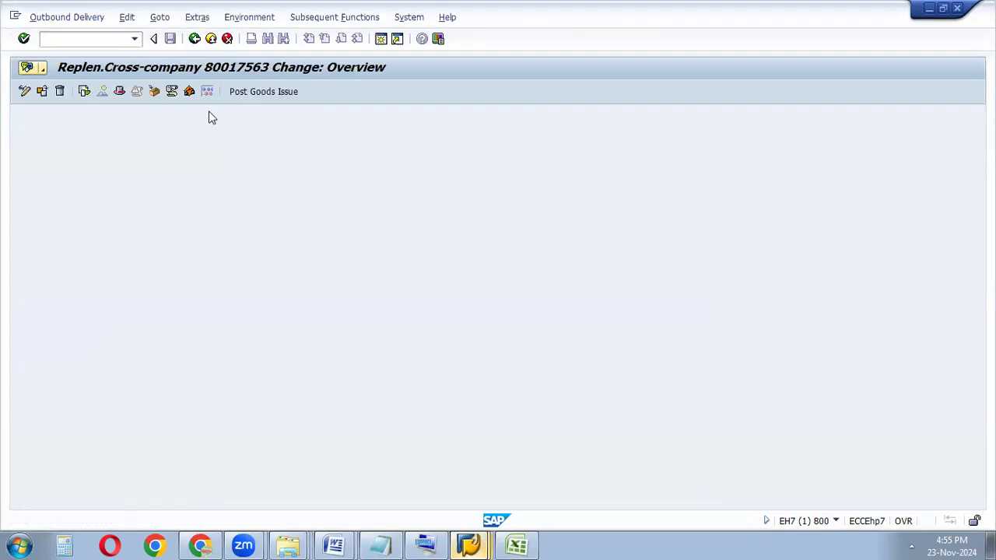
{"action": "left_click", "coordinate": [261, 92]}
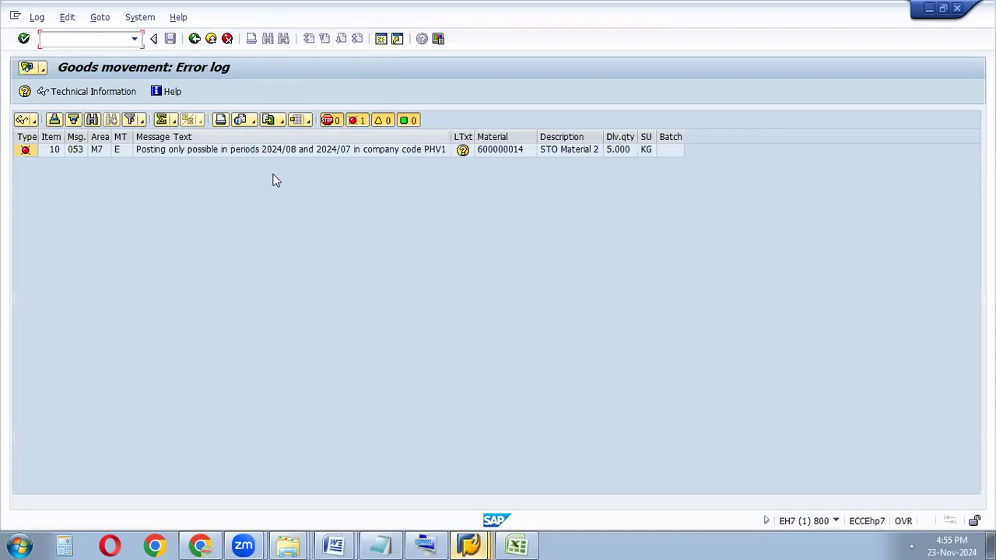
{"action": "left_click", "coordinate": [361, 148]}
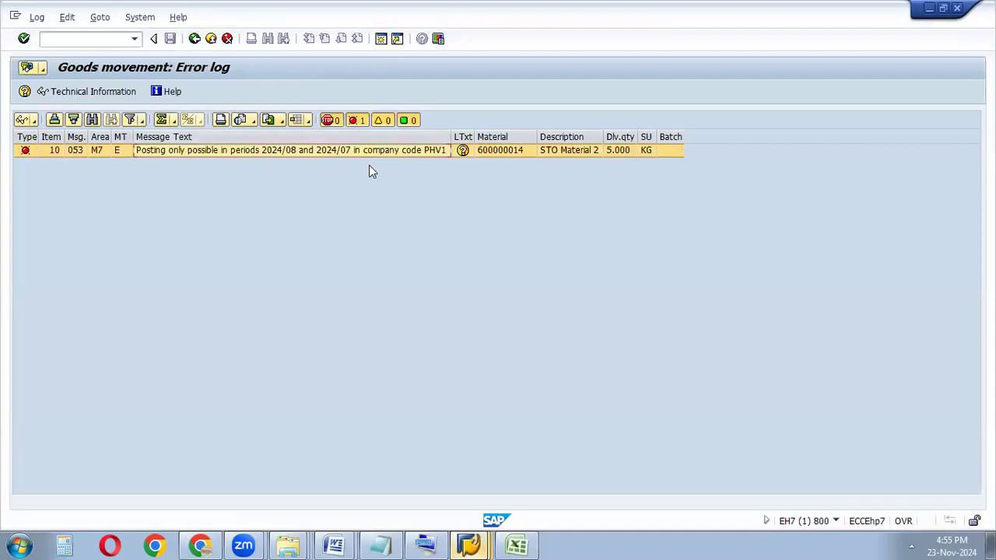
- Run the material master period closing for company code PHV1 to PHV1 with period 9 of 2024, then return to its selection screen
{"action": "left_click", "coordinate": [470, 545]}
{"action": "left_click", "coordinate": [476, 512]}
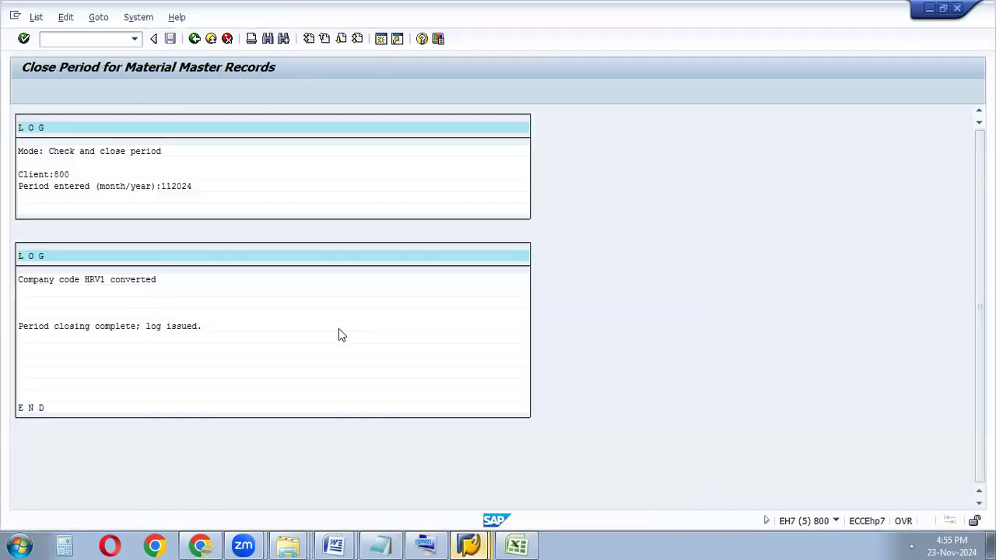
{"action": "left_click", "coordinate": [194, 38]}
{"action": "key", "text": "BackSpace"}
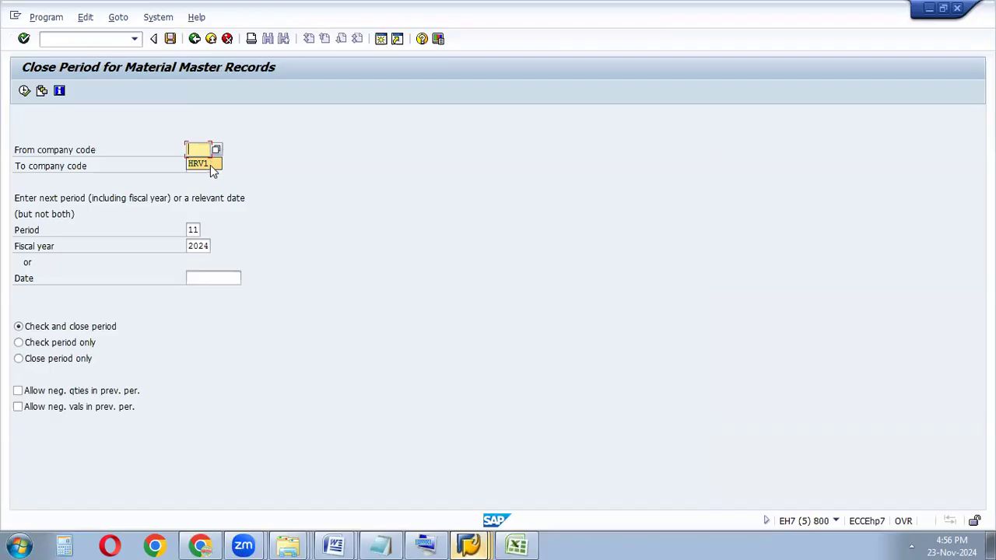
{"action": "type", "text": "HV1"}
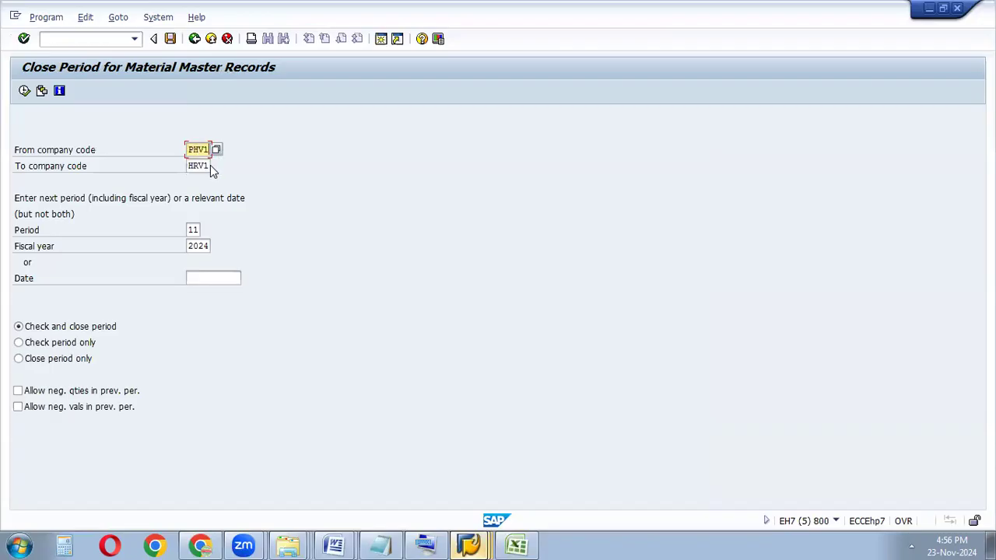
{"action": "left_click", "coordinate": [190, 165]}
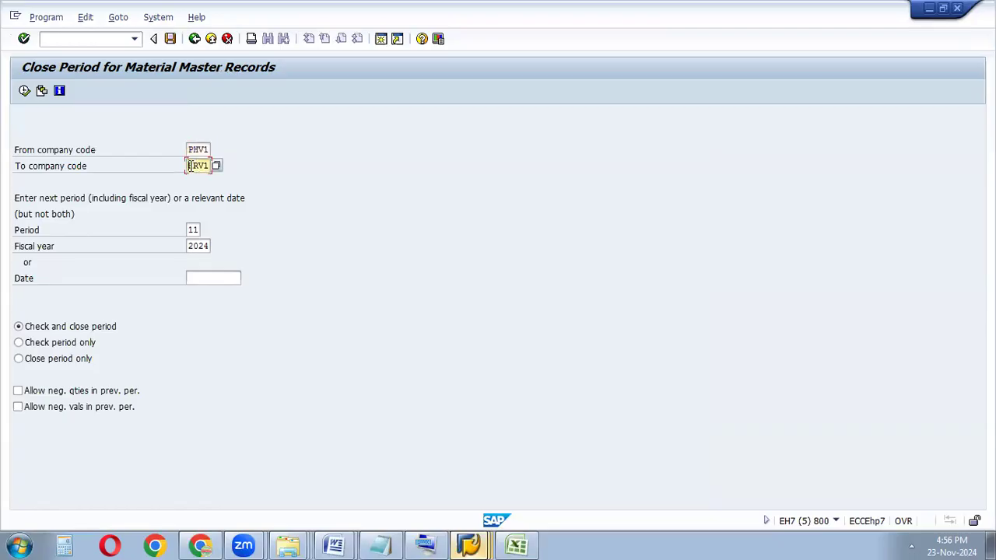
{"action": "key", "text": "Tab"}
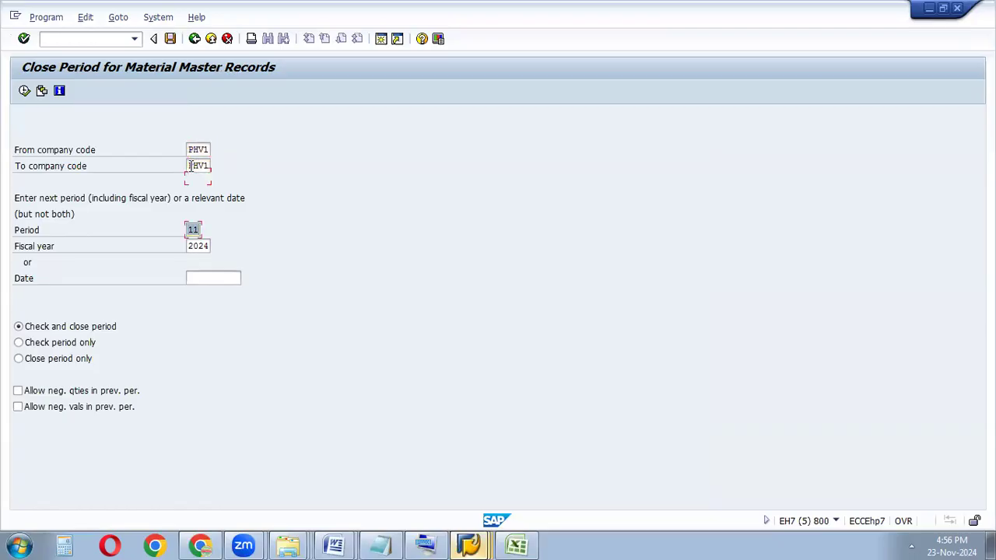
{"action": "left_click", "coordinate": [25, 91]}
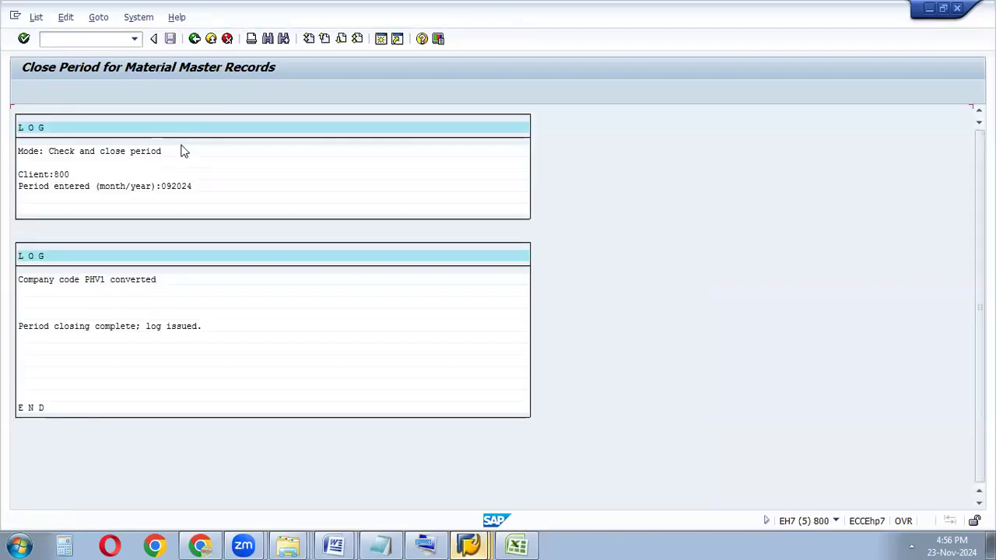
{"action": "left_click", "coordinate": [194, 39]}
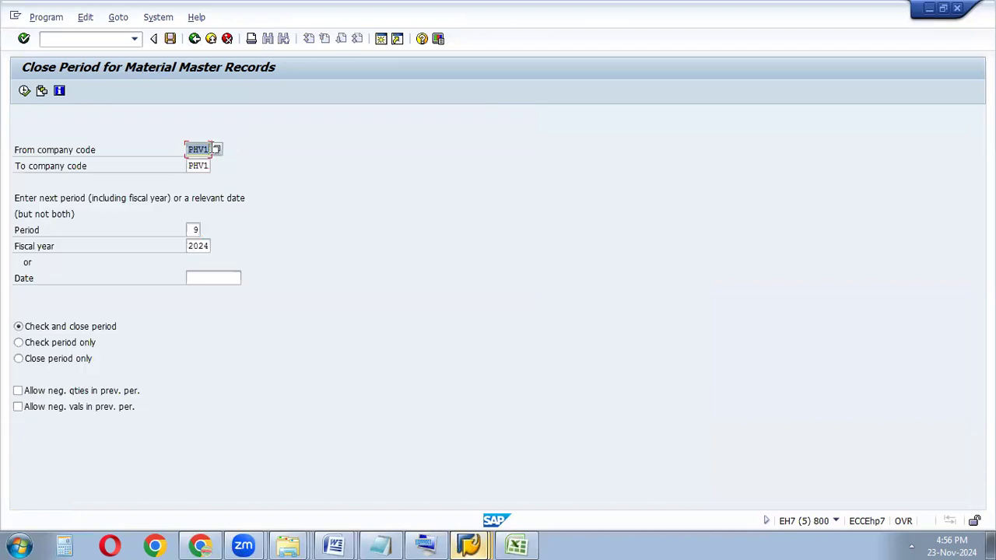
- Run the period closing for company code PHV1 with period 10 and again with period 11 of fiscal year 2024
{"action": "left_click", "coordinate": [193, 229]}
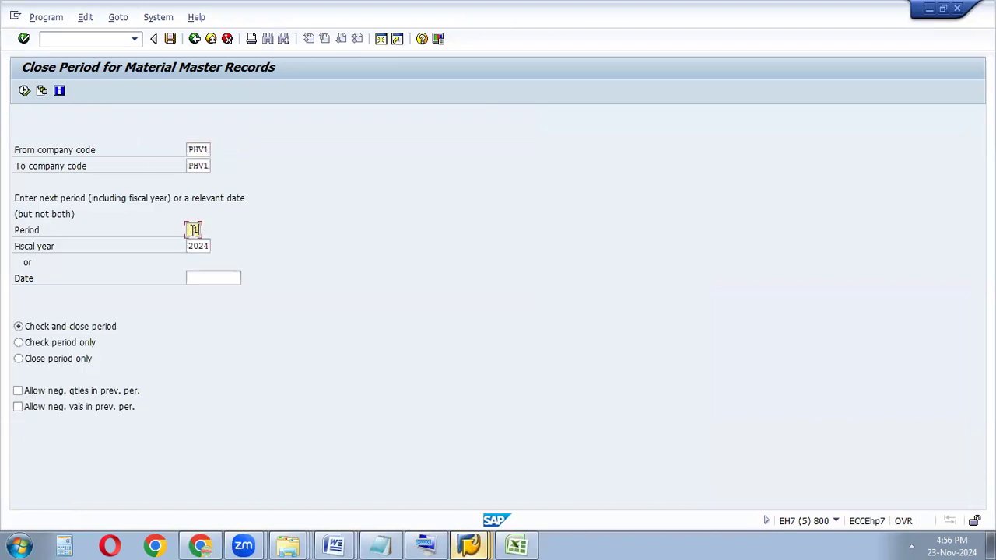
{"action": "left_click", "coordinate": [24, 90]}
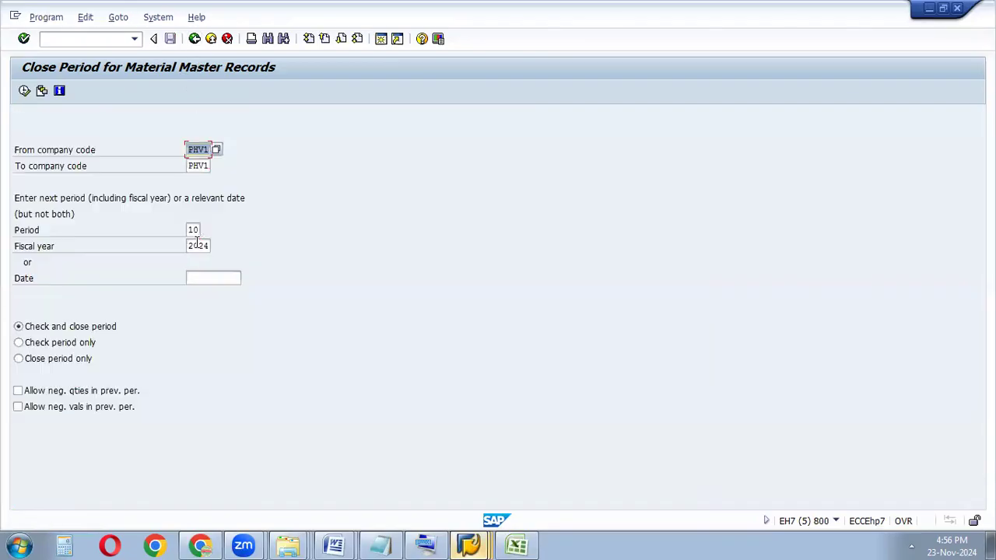
{"action": "left_click", "coordinate": [193, 230]}
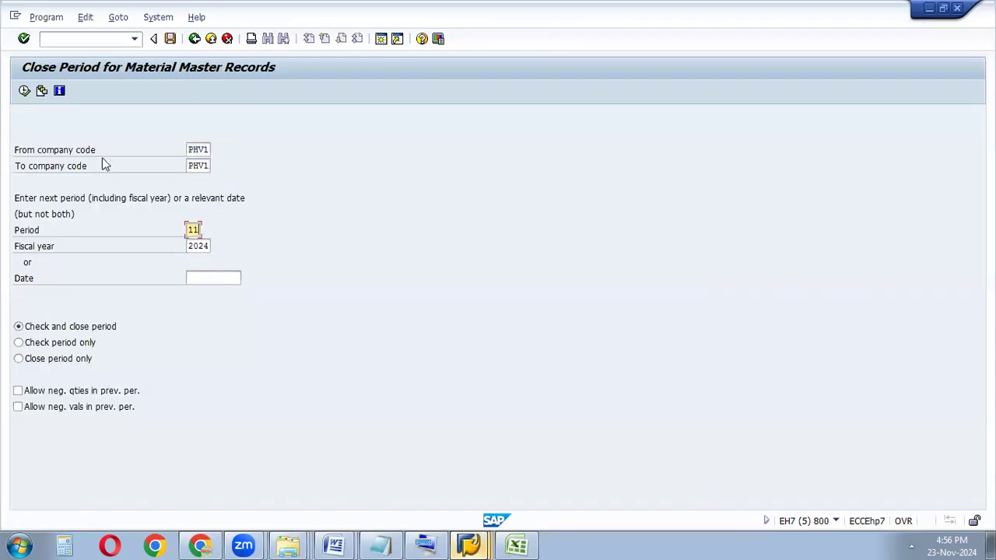
{"action": "left_click", "coordinate": [24, 91]}
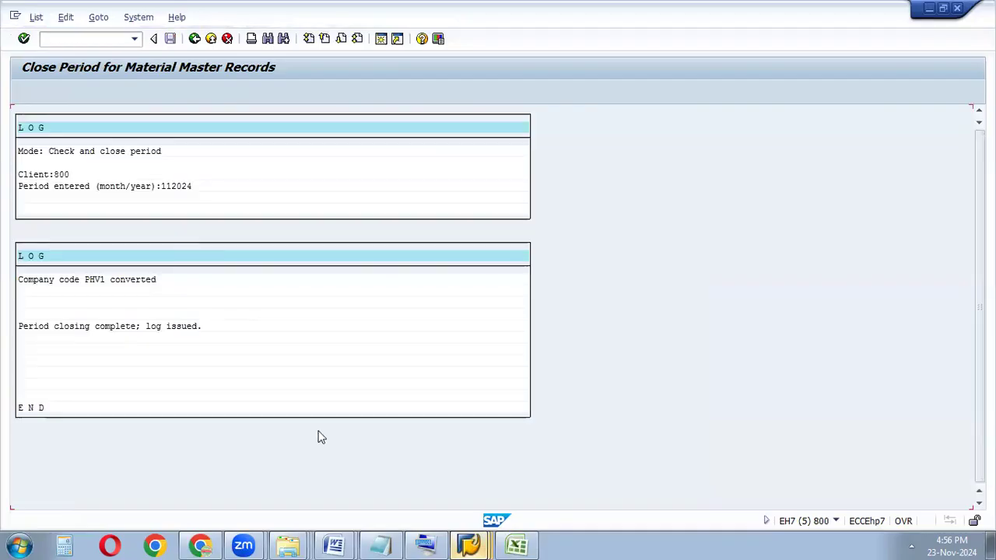
- Try to post the goods issue from the delivery overview, check the error log and return to the delivery
{"action": "mouse_move", "coordinate": [467, 545]}
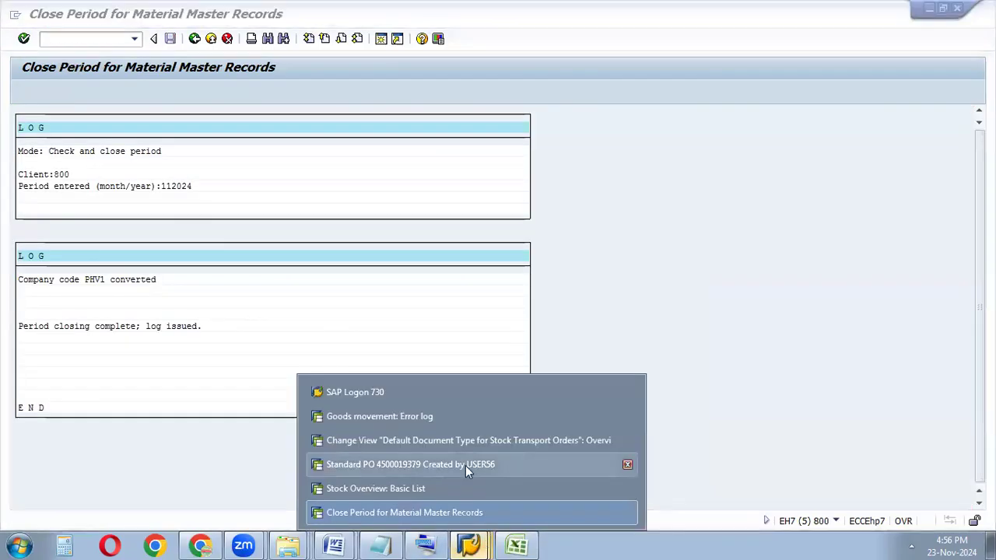
{"action": "left_click", "coordinate": [427, 417]}
{"action": "key", "text": "F3"}
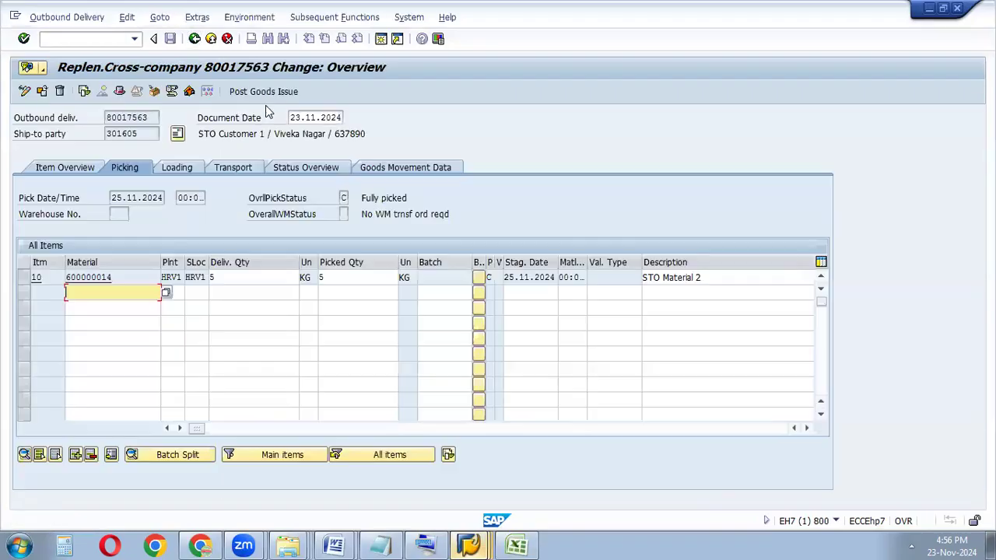
{"action": "left_click", "coordinate": [276, 93]}
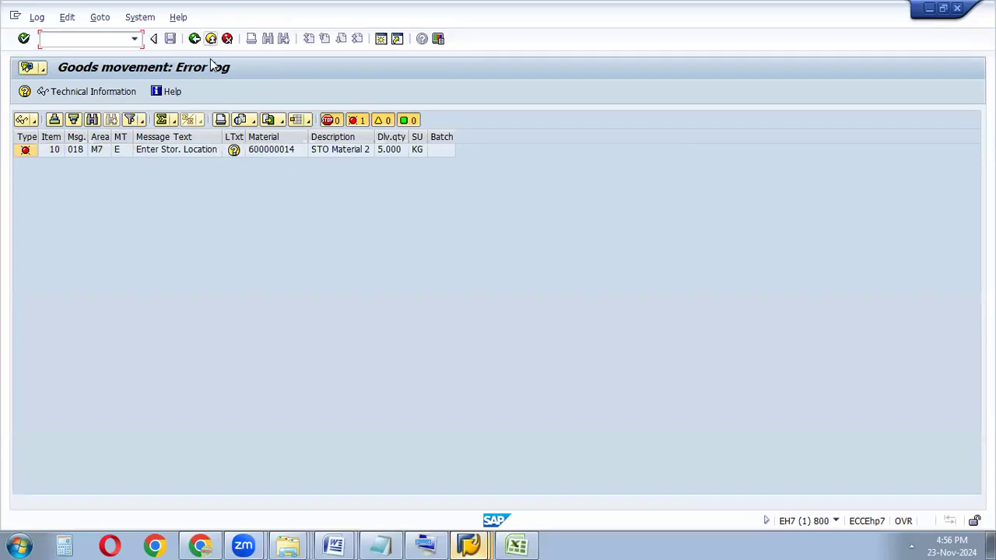
{"action": "key", "text": "F3"}
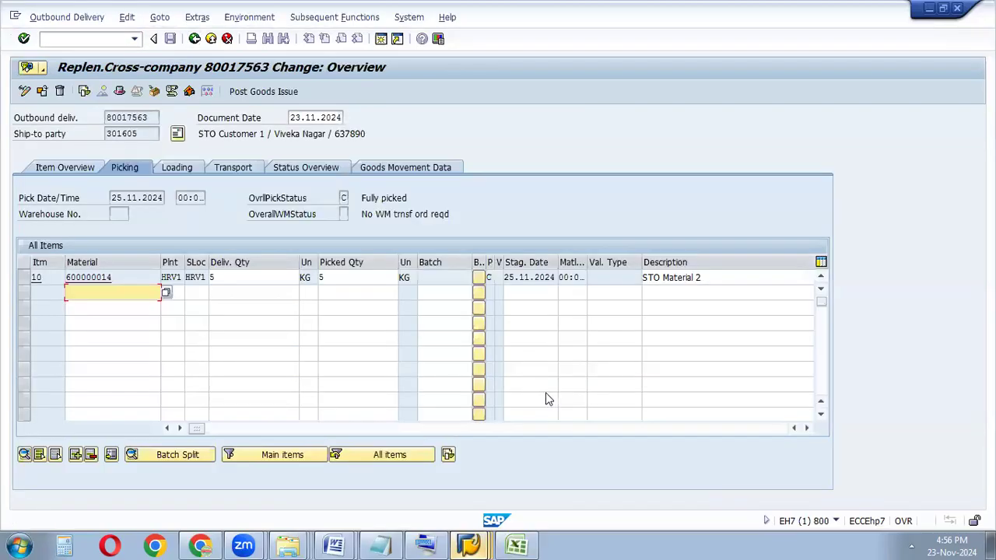
- Check the storage location of delivery item 10 in the picking and item overview data, then retry the goods issue
{"action": "left_click", "coordinate": [487, 429]}
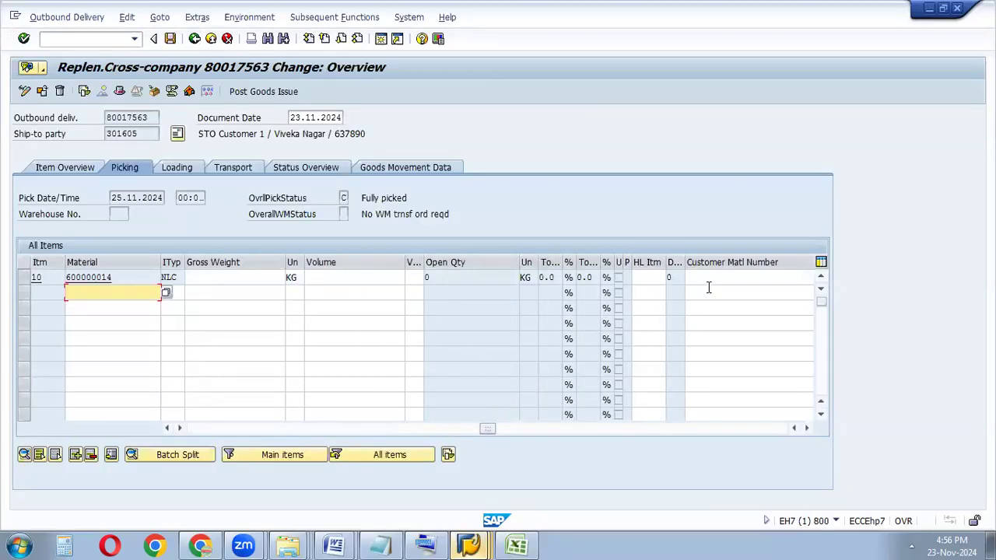
{"action": "left_click", "coordinate": [81, 170]}
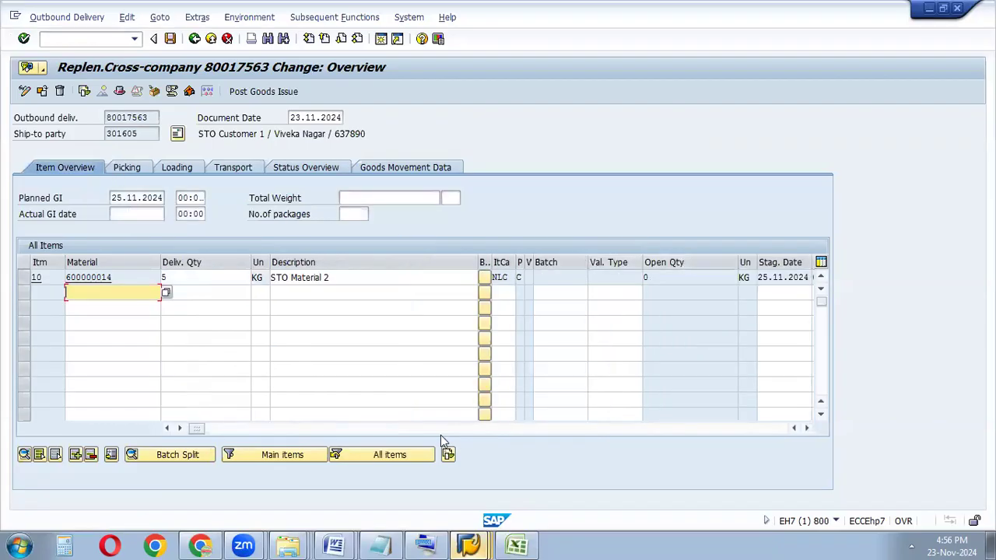
{"action": "left_click", "coordinate": [393, 429]}
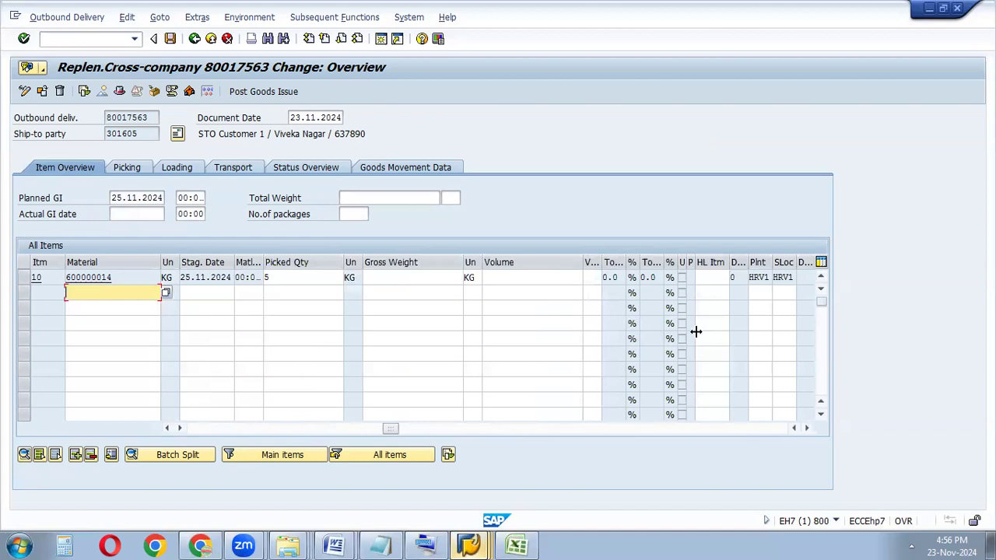
{"action": "left_click", "coordinate": [785, 278]}
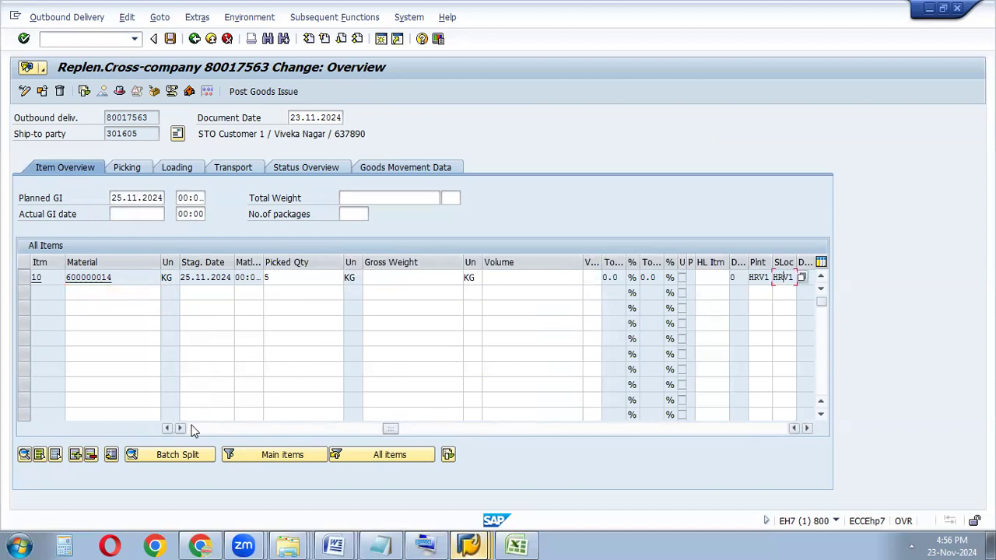
{"action": "left_click", "coordinate": [27, 277]}
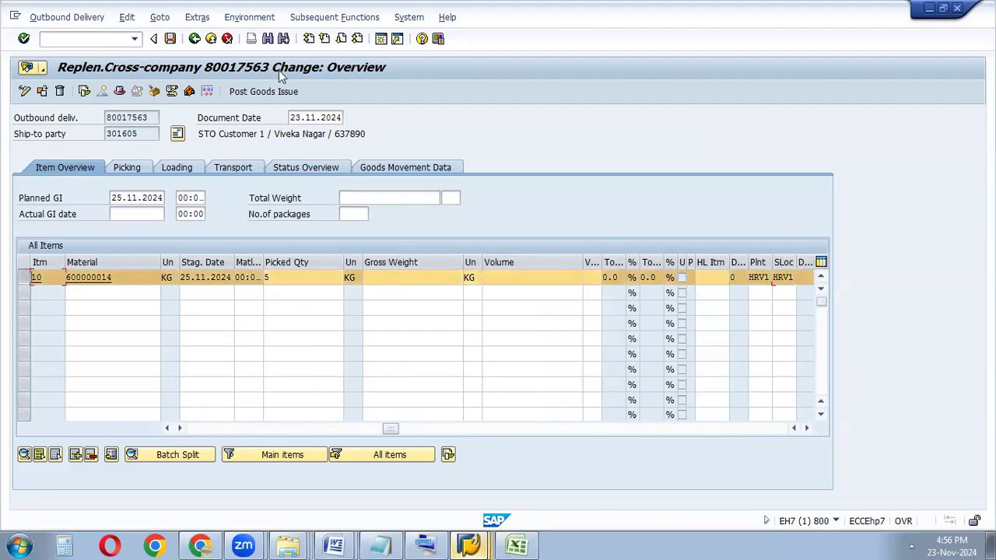
{"action": "left_click", "coordinate": [265, 91]}
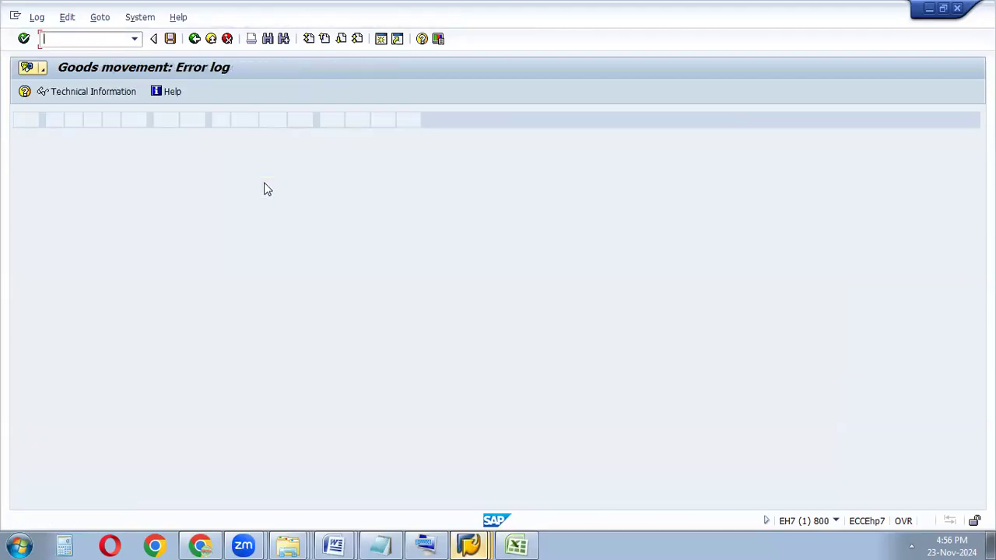
- Switch to the stock transport order and try to put it into change mode
{"action": "left_click", "coordinate": [472, 544]}
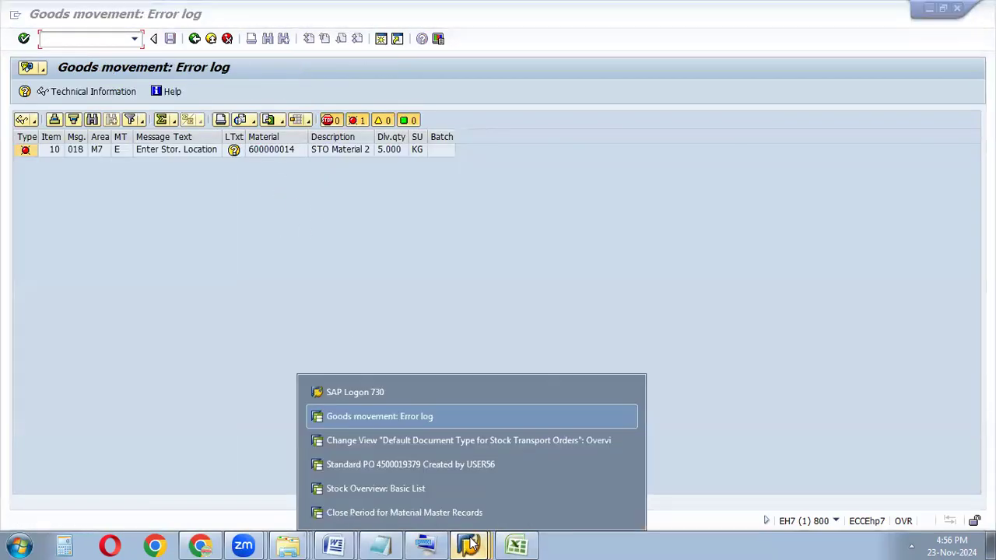
{"action": "left_click", "coordinate": [427, 466]}
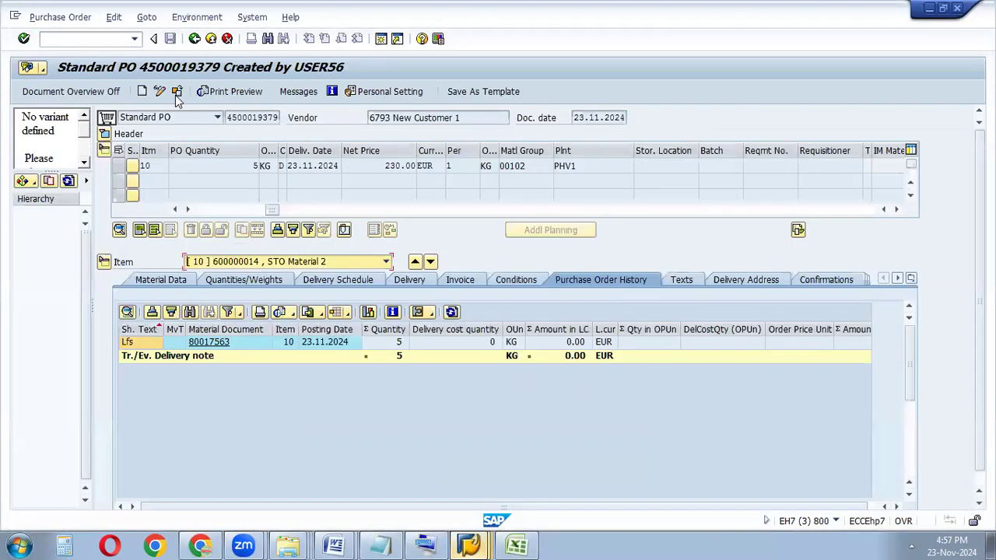
{"action": "left_click", "coordinate": [162, 92]}
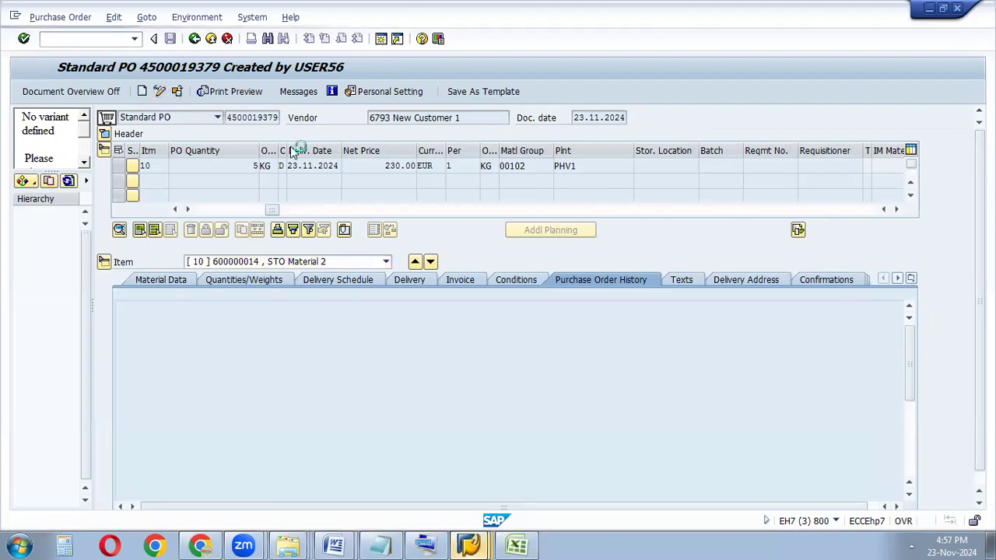
- Return to the outbound delivery's error log and exit delivery processing without saving the data
{"action": "left_click", "coordinate": [470, 545]}
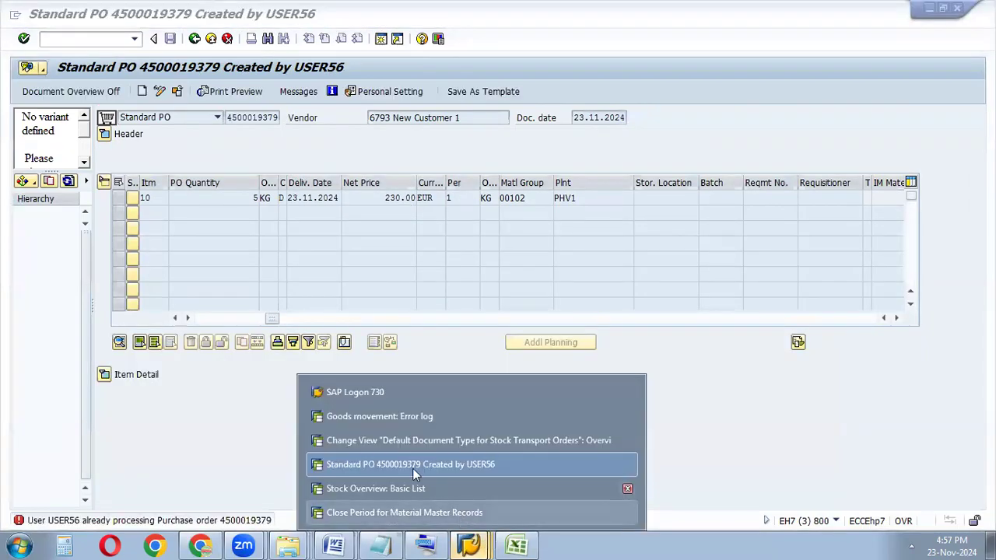
{"action": "left_click", "coordinate": [414, 415]}
{"action": "left_click", "coordinate": [192, 39]}
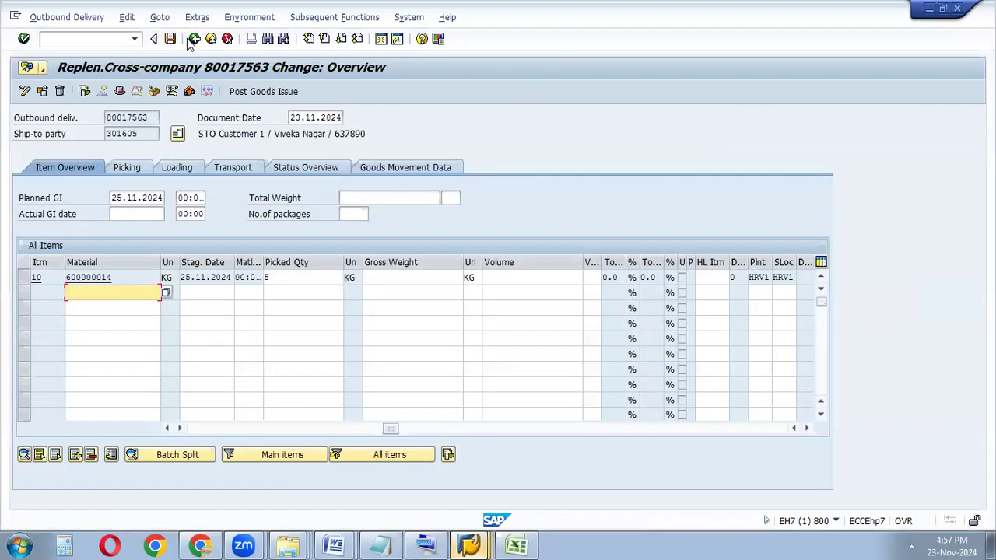
{"action": "left_click", "coordinate": [194, 39]}
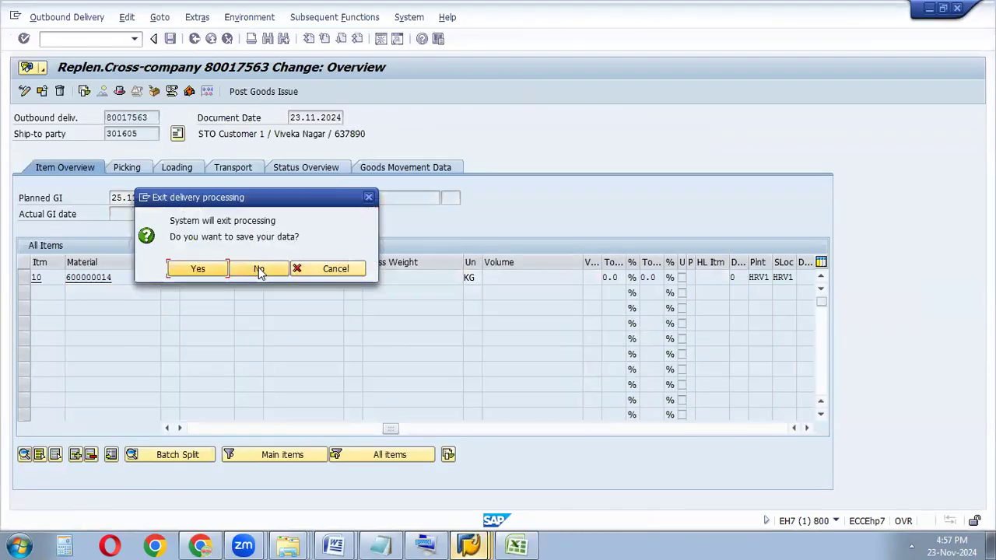
{"action": "left_click", "coordinate": [262, 269]}
- Open the stock transport order for changes, set item 10's storage location to PHV1 and save the order
{"action": "left_click", "coordinate": [468, 546]}
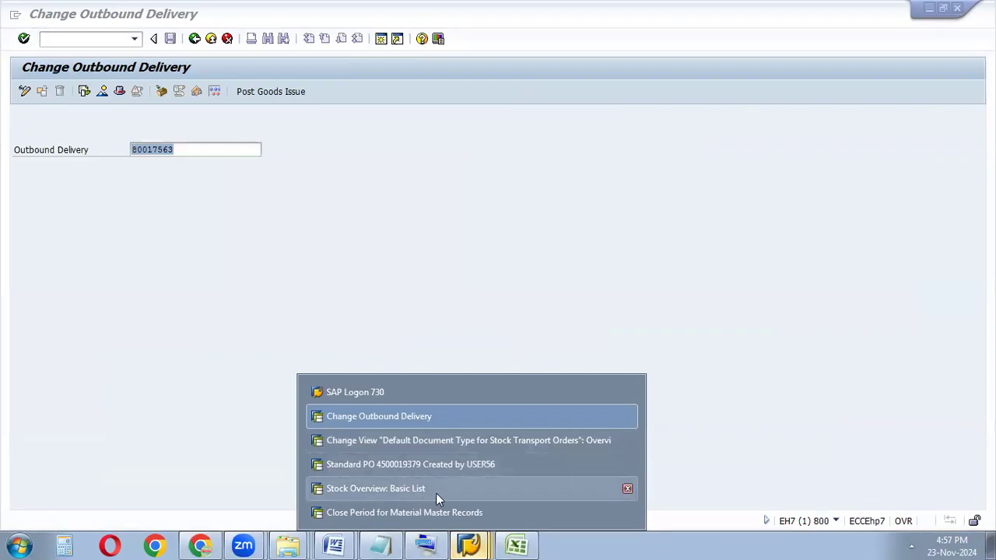
{"action": "left_click", "coordinate": [431, 460]}
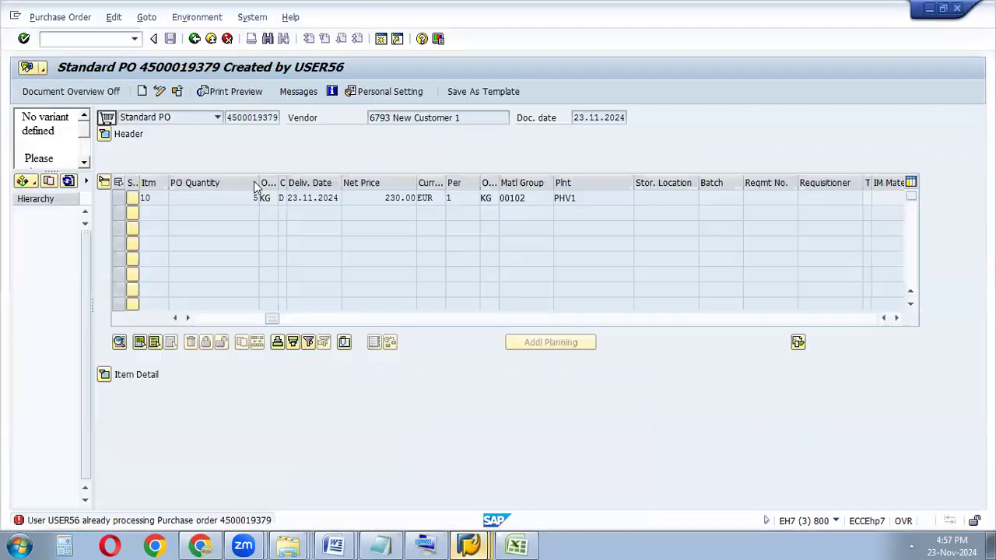
{"action": "left_click", "coordinate": [160, 91]}
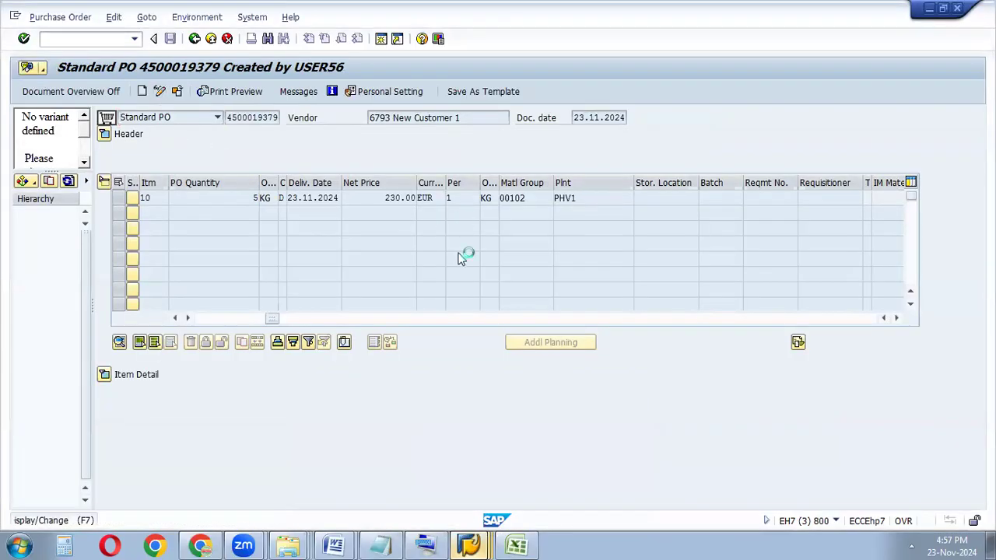
{"action": "left_click", "coordinate": [654, 197]}
{"action": "type", "text": "PHV1"}
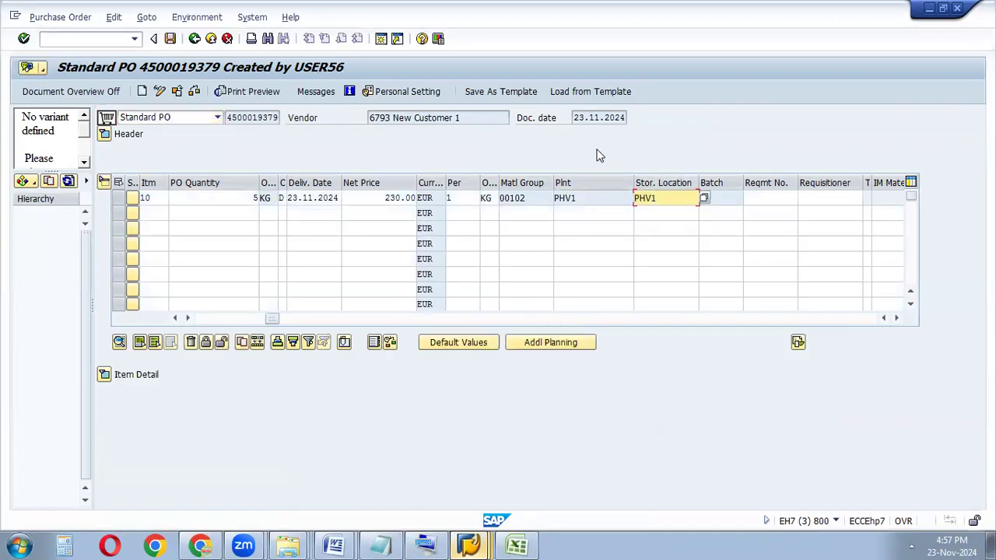
{"action": "left_click", "coordinate": [171, 38]}
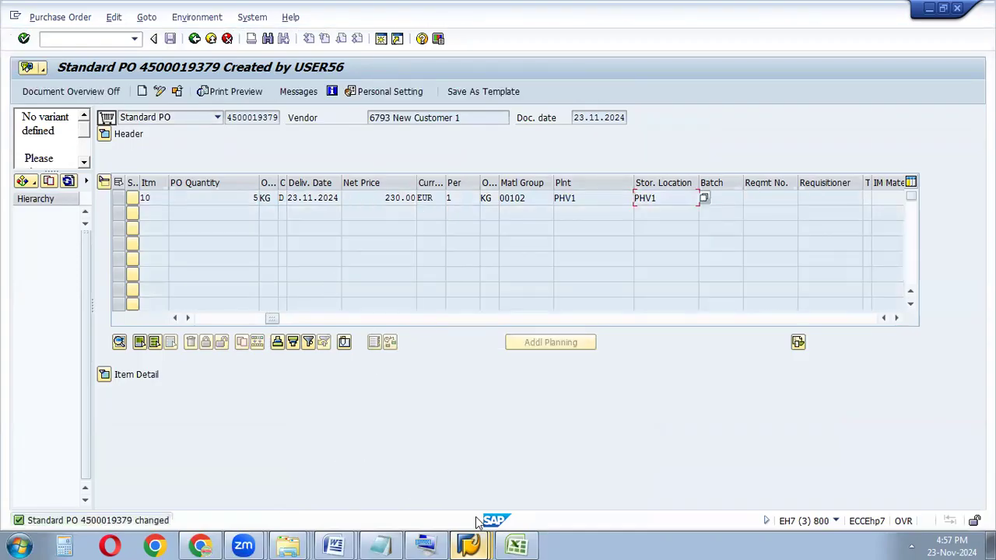
- Reopen the outbound delivery, enter a picked quantity of 5 KG for item 10 and post the goods issue
{"action": "left_click", "coordinate": [470, 545]}
{"action": "left_click", "coordinate": [453, 424]}
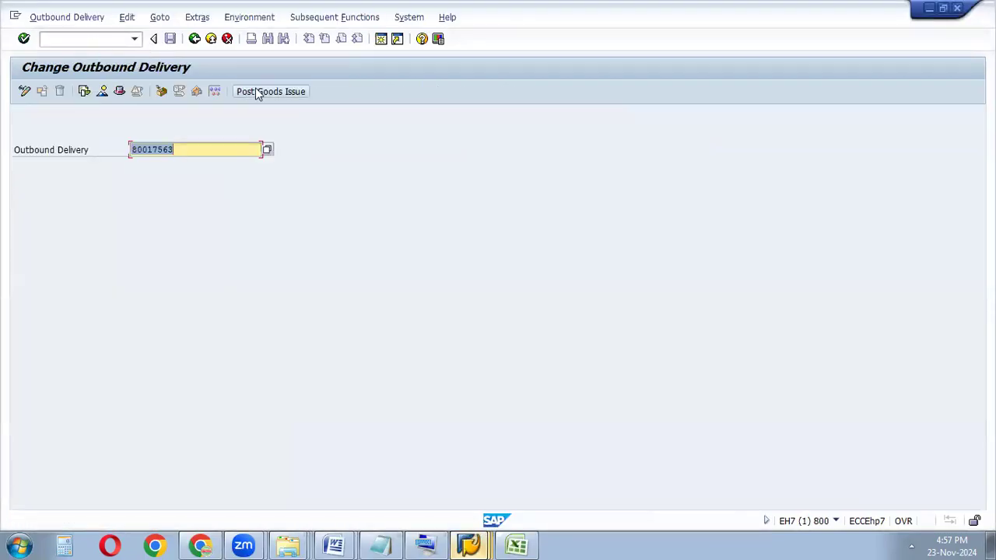
{"action": "left_click", "coordinate": [25, 39]}
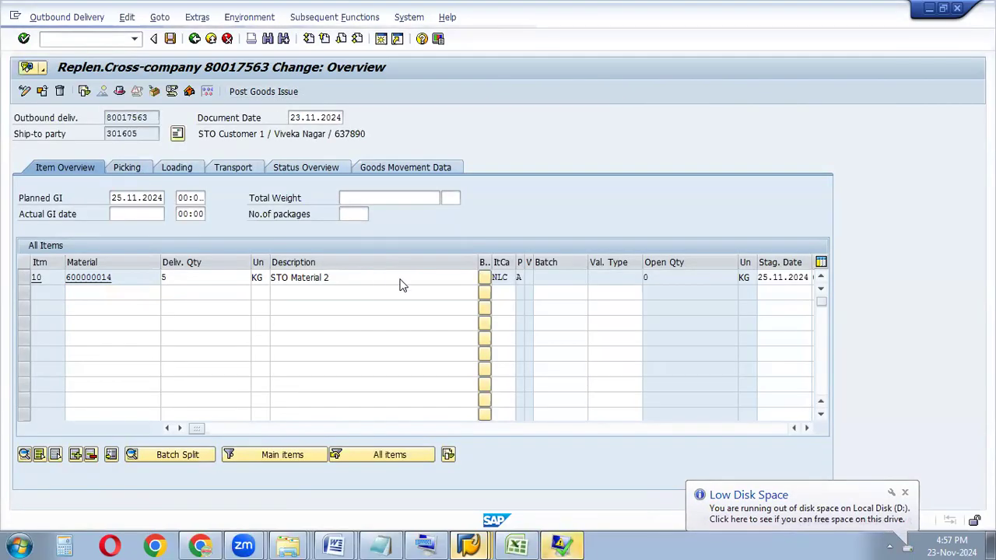
{"action": "left_click", "coordinate": [363, 278]}
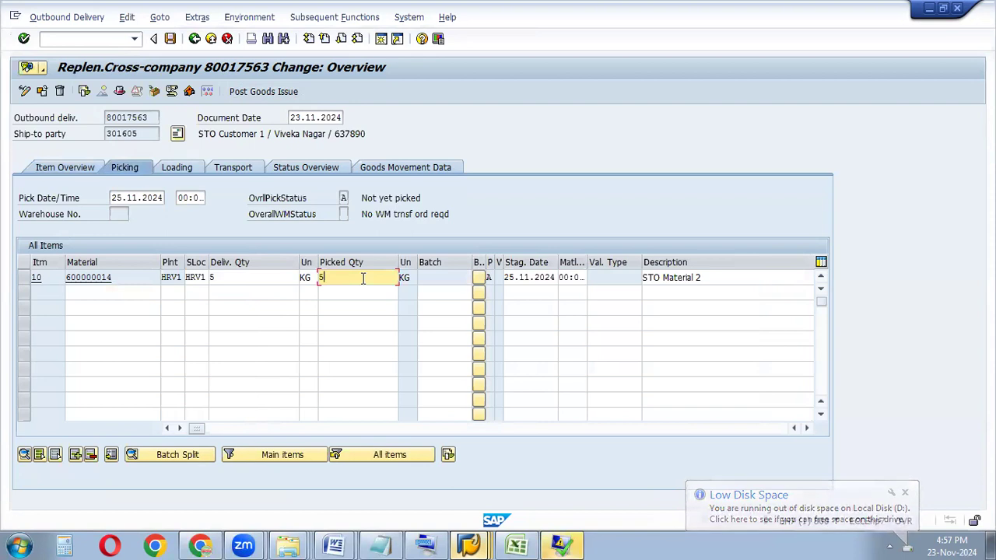
{"action": "left_click", "coordinate": [265, 92]}
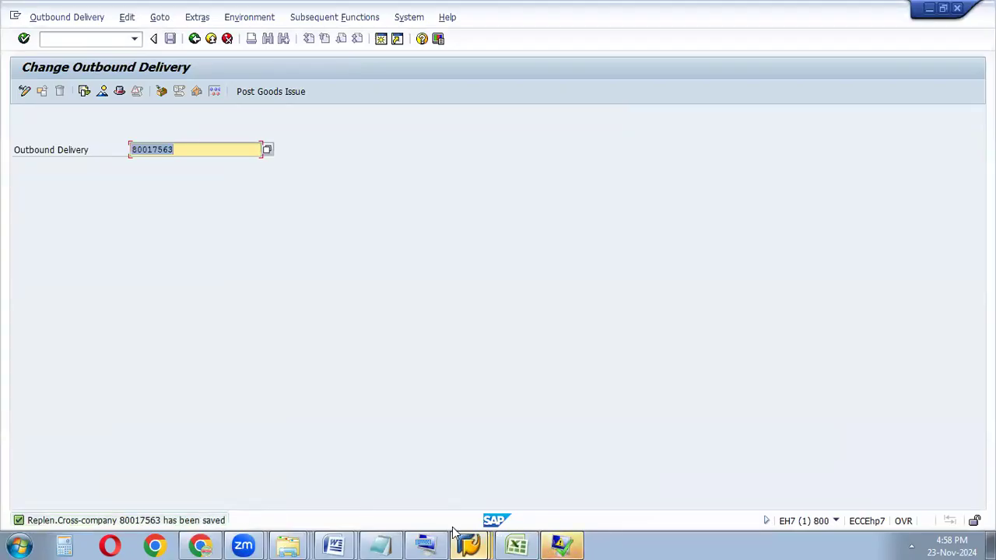
- Reload the stock transport order and examine item 10's purchase order history, including its goods receipt material document
{"action": "left_click", "coordinate": [469, 545]}
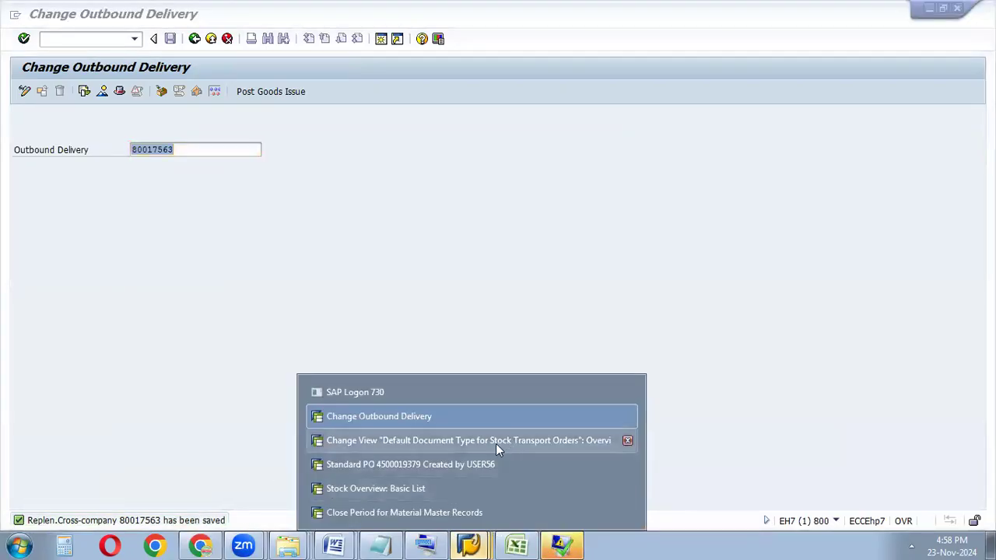
{"action": "left_click", "coordinate": [435, 464]}
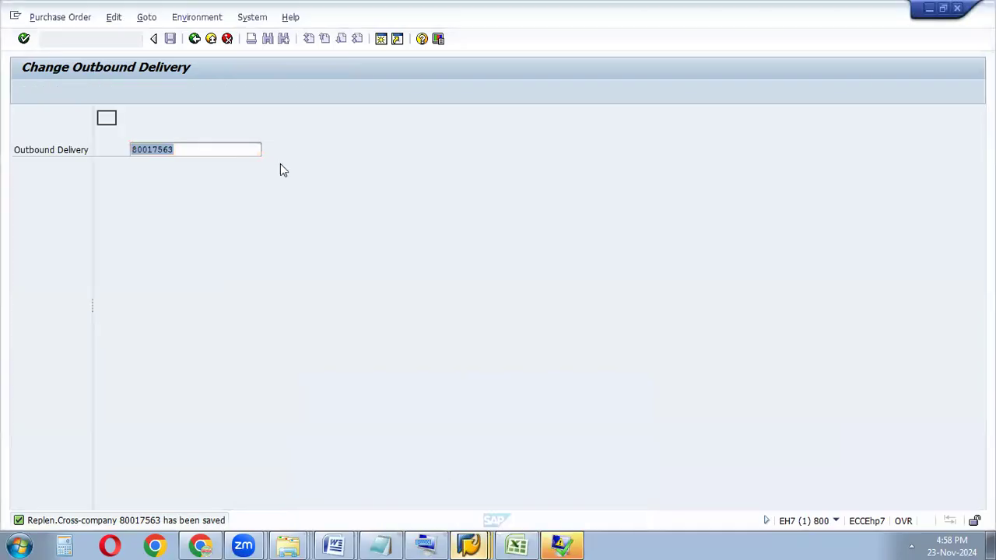
{"action": "left_click", "coordinate": [178, 91]}
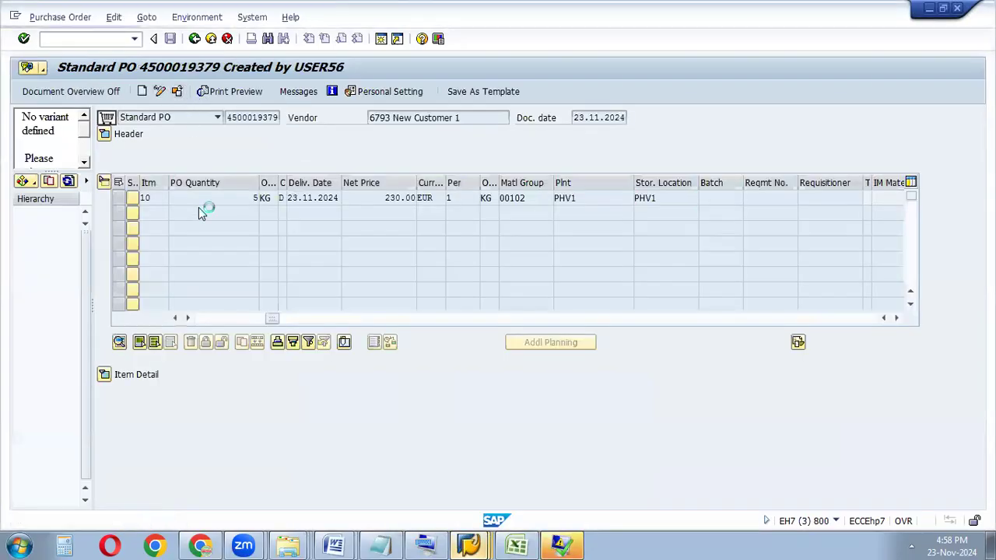
{"action": "left_click", "coordinate": [163, 267]}
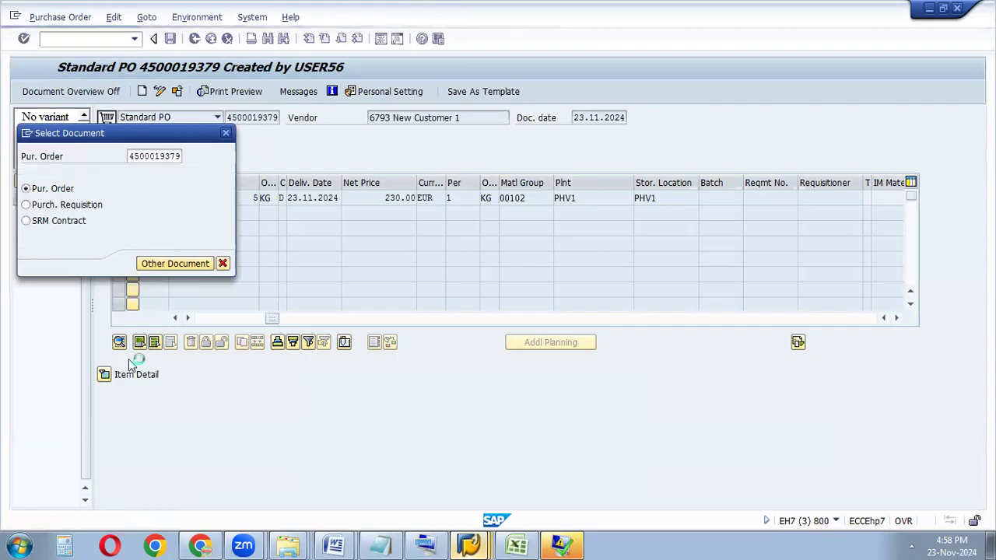
{"action": "left_click", "coordinate": [108, 379]}
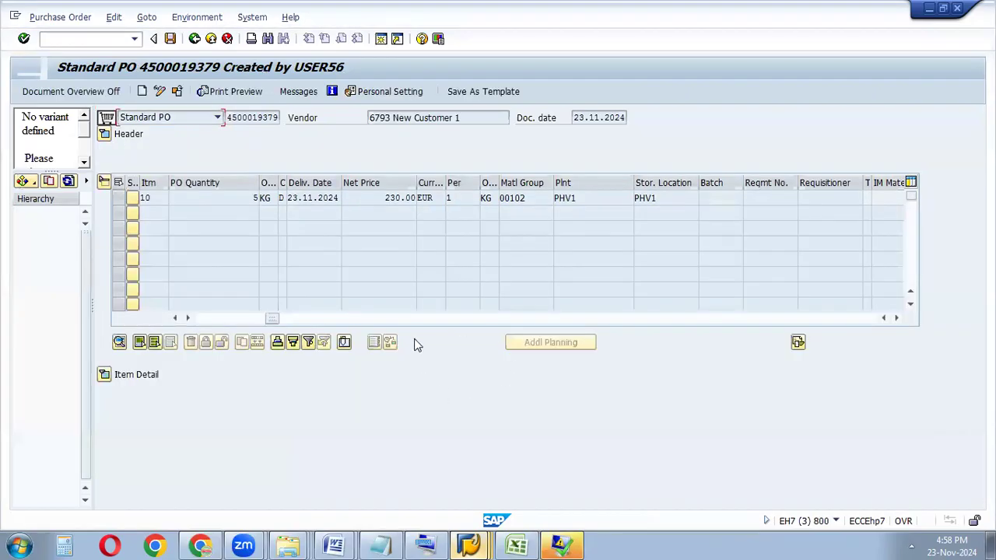
{"action": "left_click", "coordinate": [104, 374]}
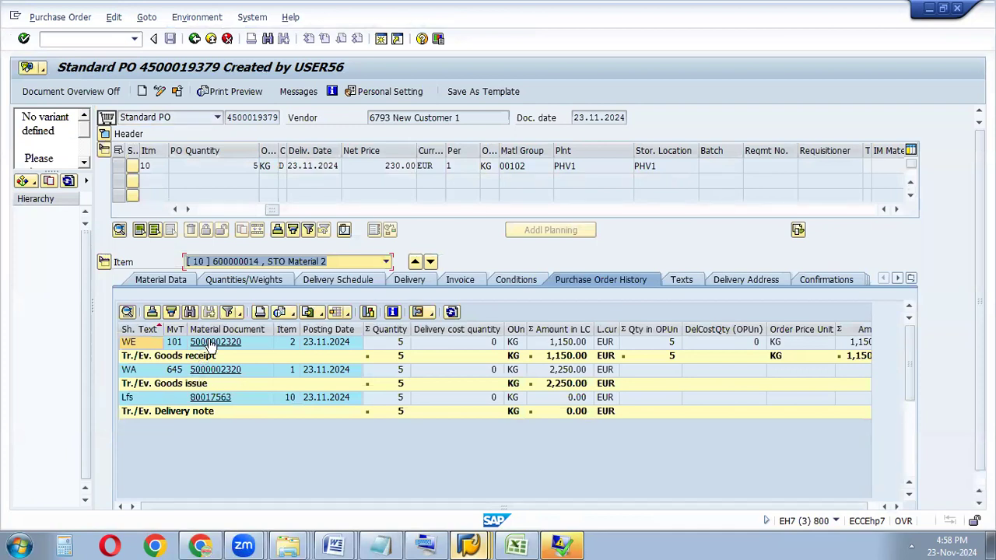
{"action": "left_click", "coordinate": [210, 343]}
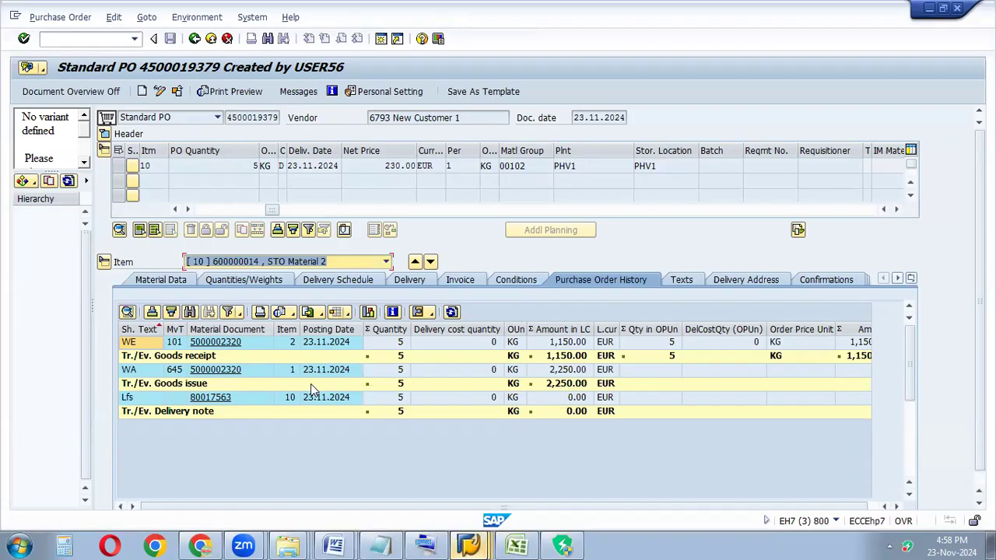
- Turn off One Step for supplying plant HRV1 and receiving plant PHV1 in the stock transport document type settings and save
{"action": "left_click", "coordinate": [468, 545]}
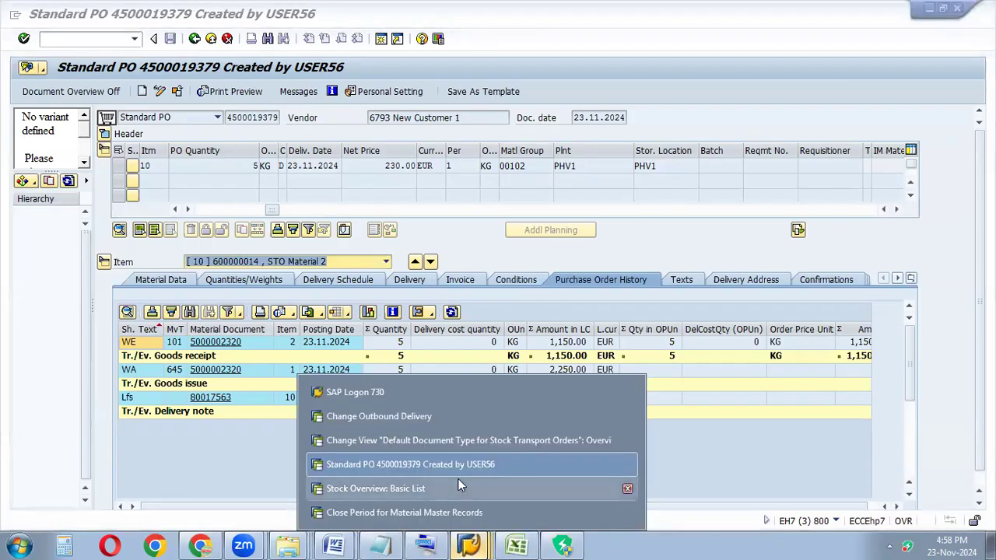
{"action": "left_click", "coordinate": [487, 433]}
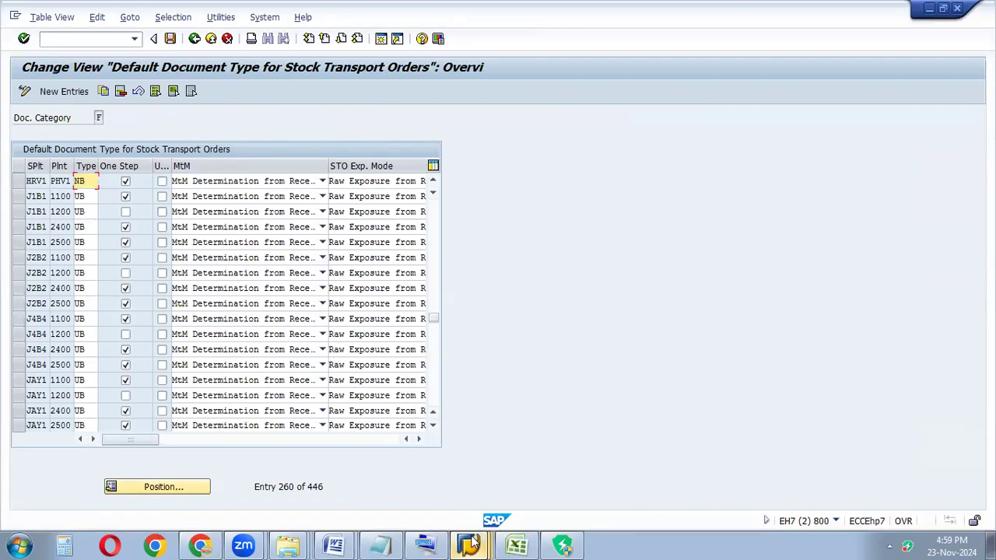
{"action": "left_click", "coordinate": [124, 182]}
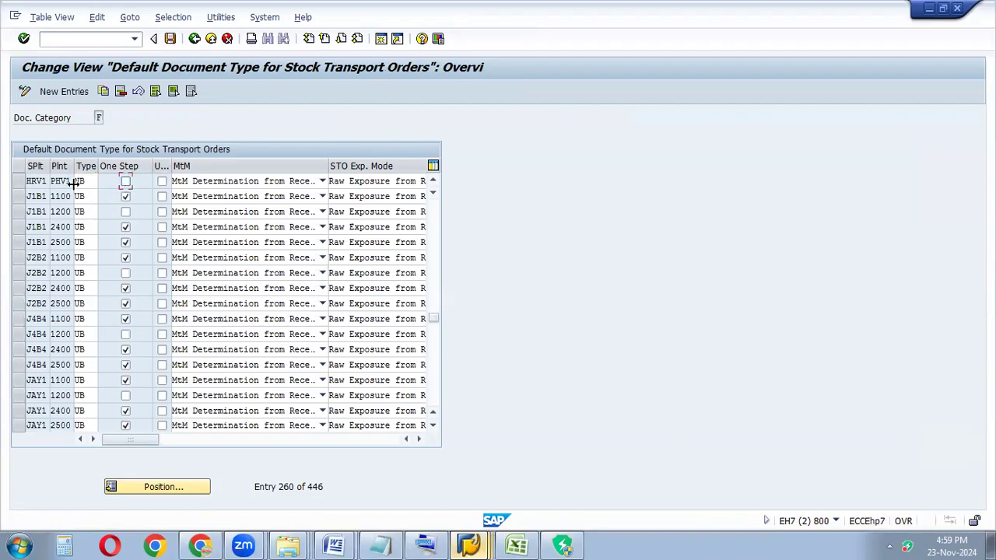
{"action": "left_click", "coordinate": [170, 44]}
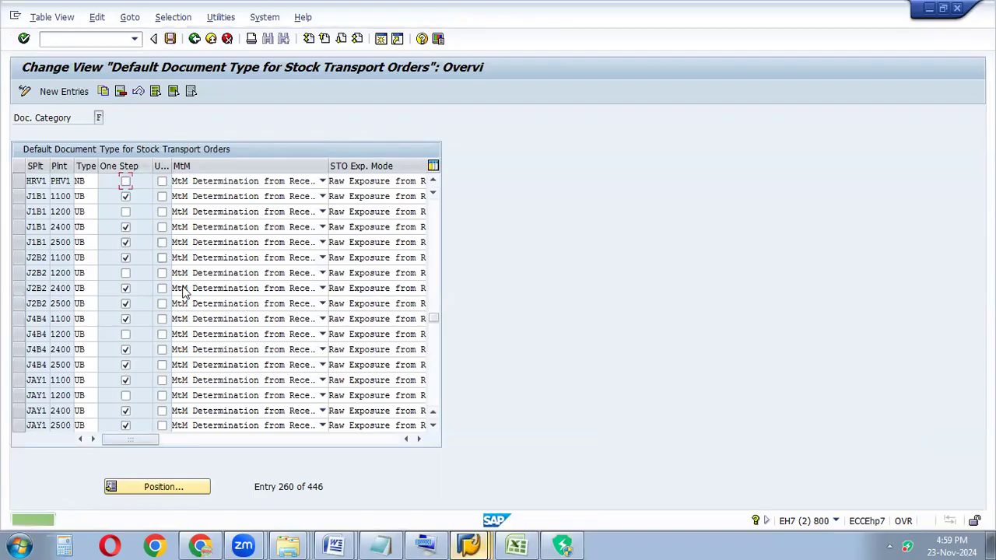
- Copy the stock transport order's number, then refresh the stock overview for material 600000014
{"action": "left_click", "coordinate": [469, 544]}
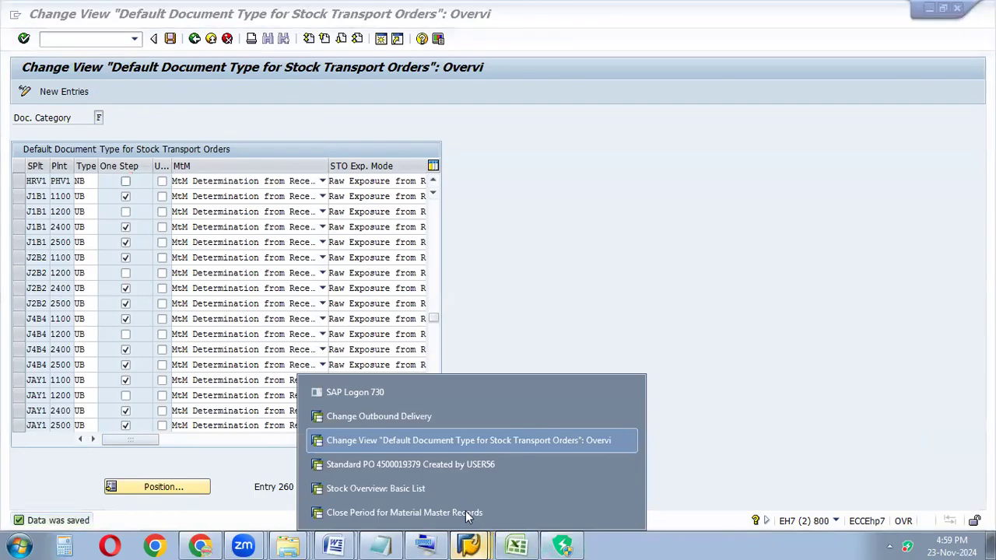
{"action": "left_click", "coordinate": [427, 465]}
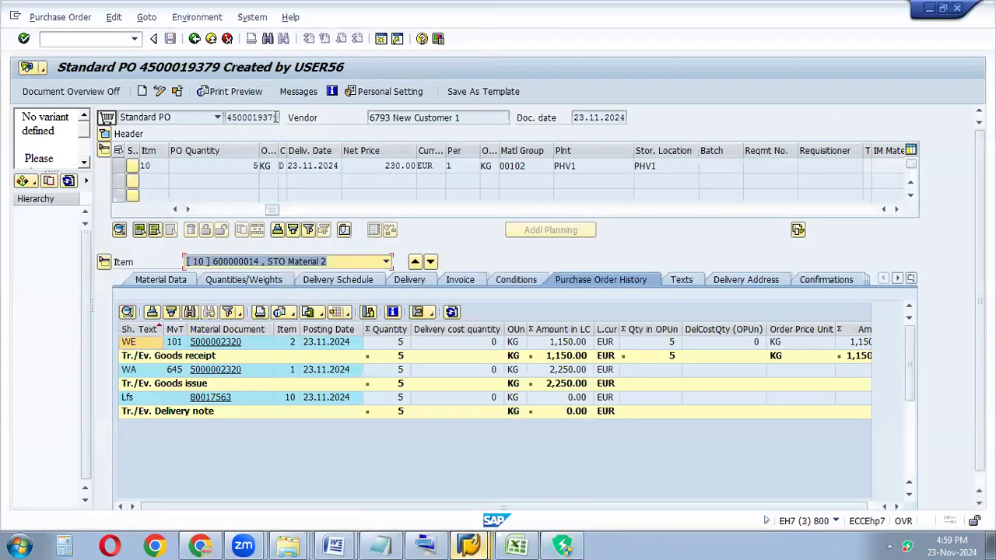
{"action": "left_click_drag", "start_coordinate": [277, 117], "coordinate": [219, 119]}
{"action": "key", "text": "ctrl+c"}
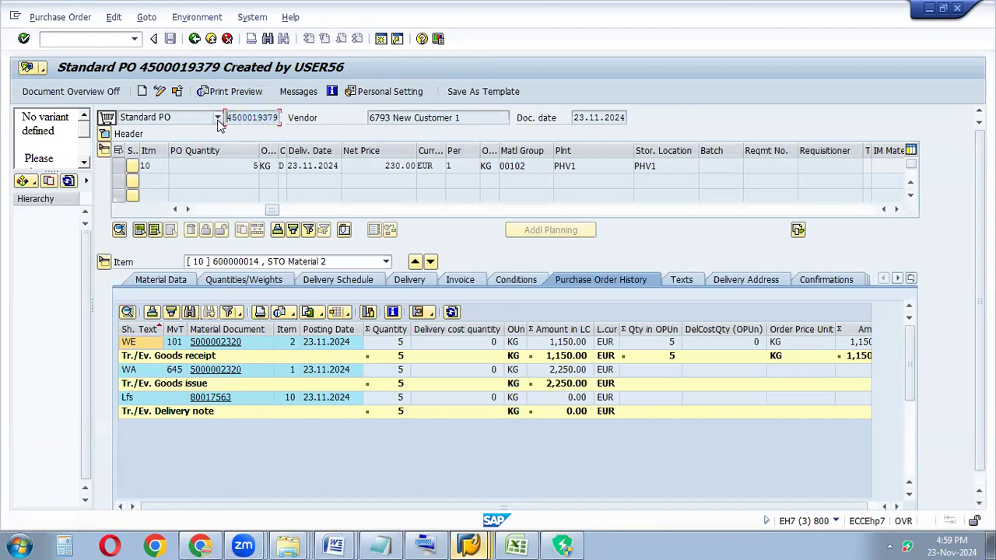
{"action": "left_click", "coordinate": [469, 545]}
{"action": "left_click", "coordinate": [409, 488]}
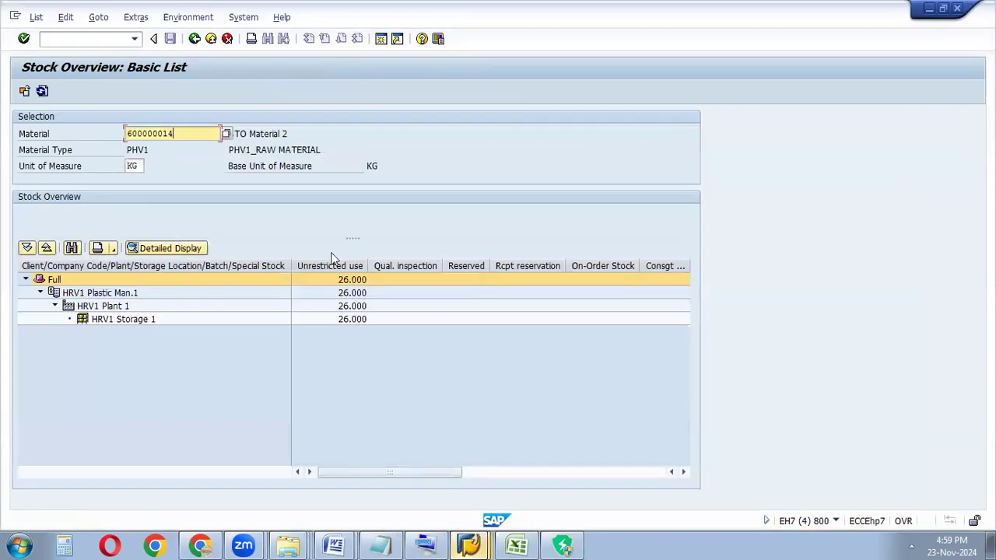
{"action": "left_click", "coordinate": [43, 92]}
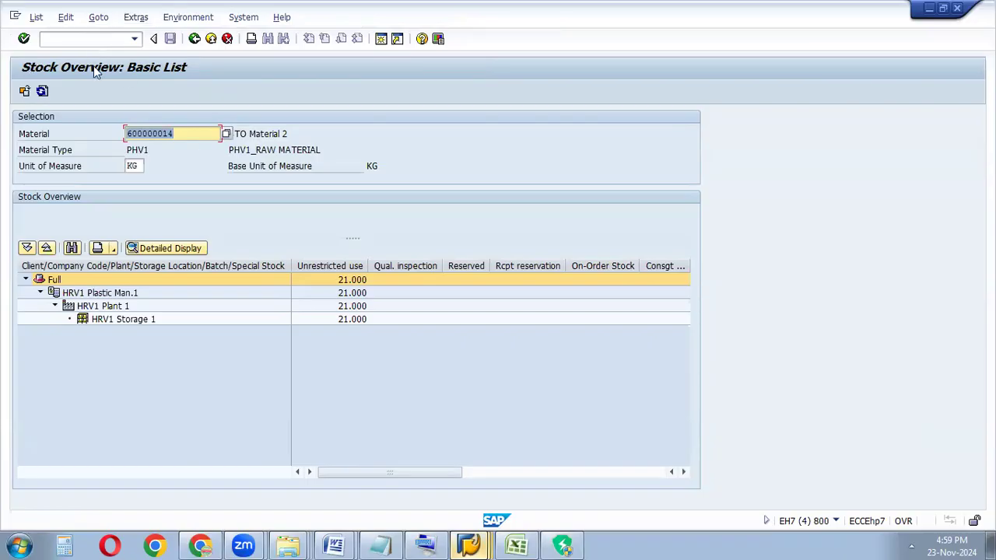
- Create a standard purchase order with reference to the copied order, set item 10's quantity to 2 KG and save it
{"action": "left_click", "coordinate": [52, 35]}
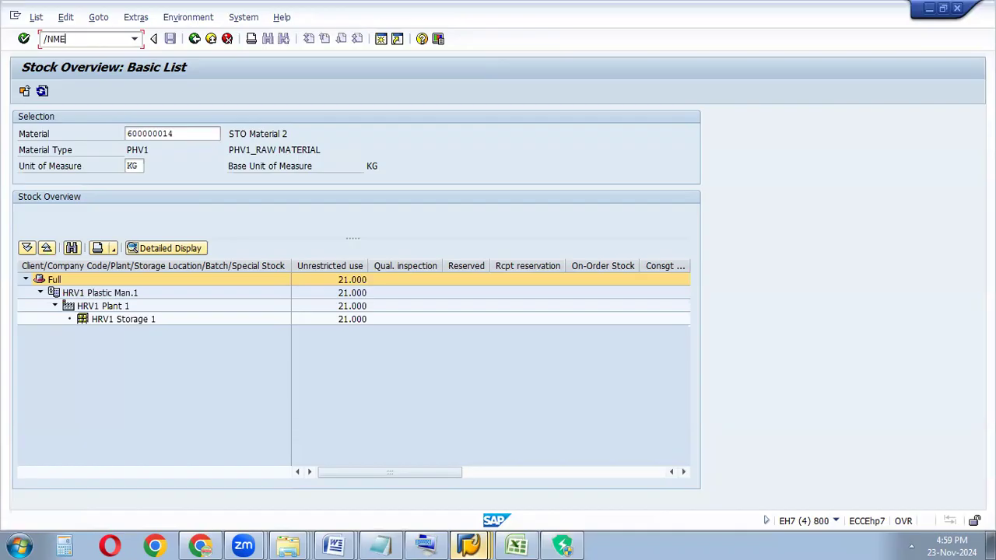
{"action": "left_click", "coordinate": [23, 38]}
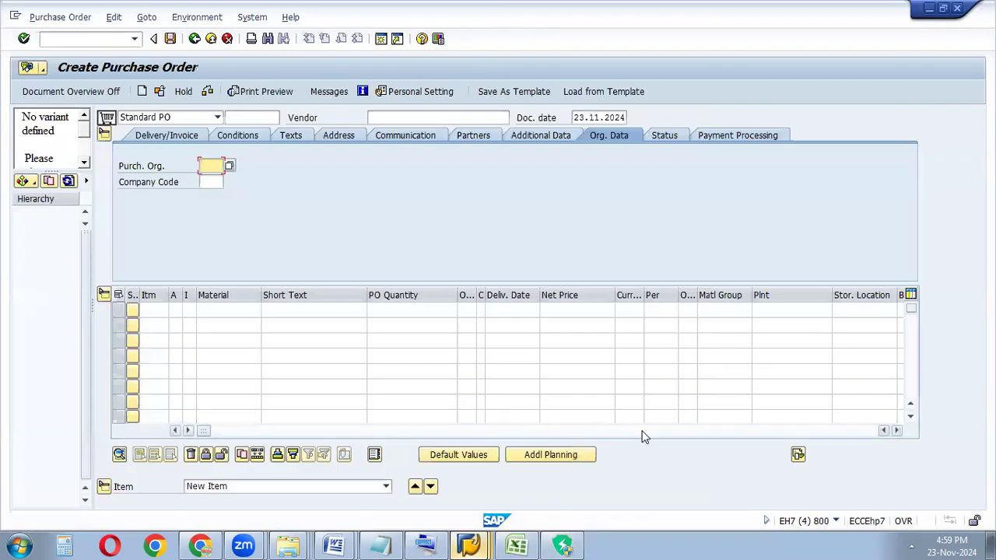
{"action": "left_click", "coordinate": [645, 431]}
{"action": "left_click", "coordinate": [474, 311]}
{"action": "key", "text": "ctrl+v"}
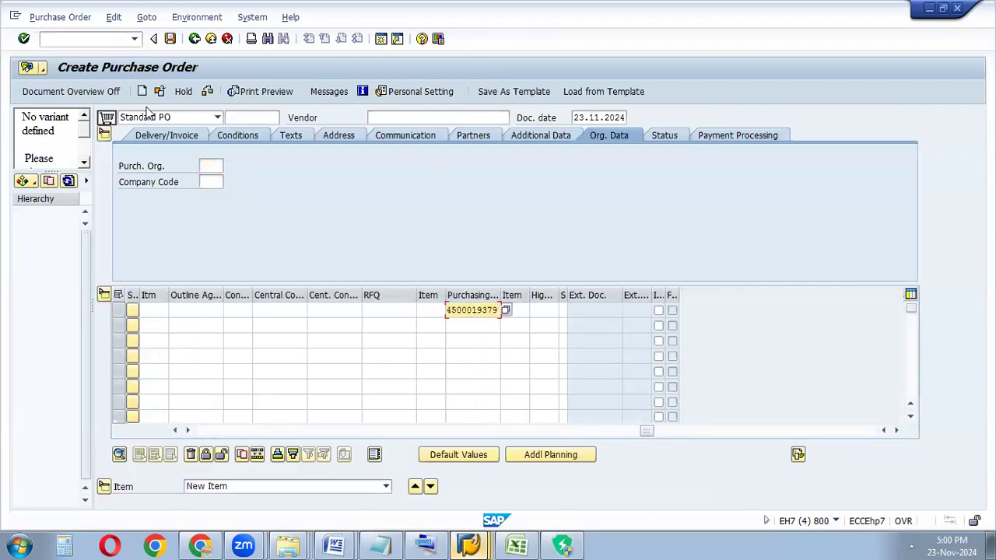
{"action": "left_click", "coordinate": [24, 38]}
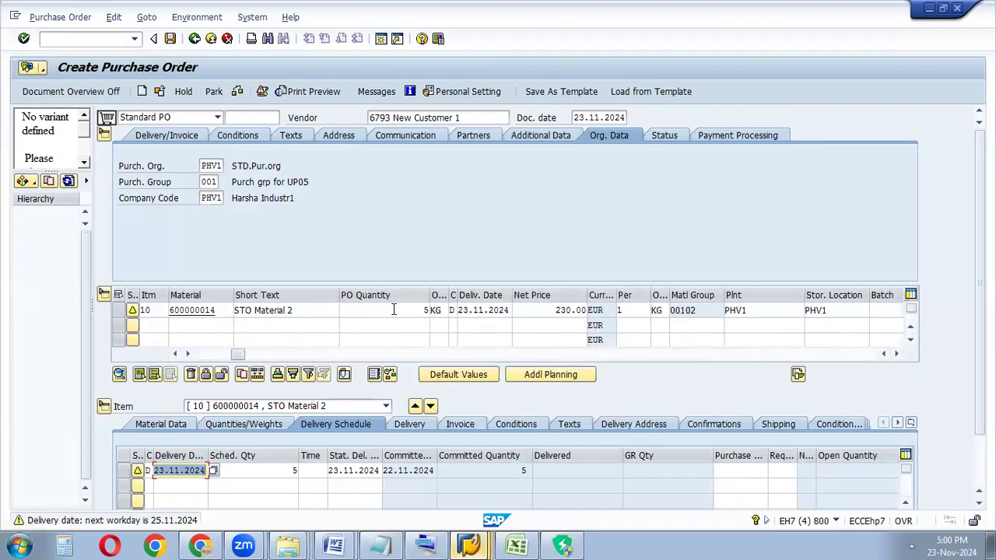
{"action": "left_click", "coordinate": [425, 310]}
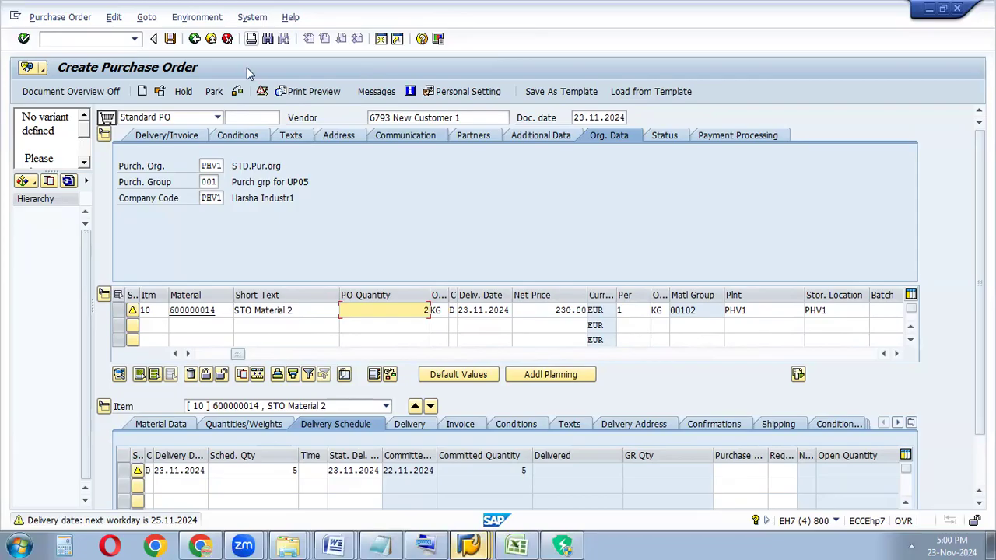
{"action": "left_click", "coordinate": [170, 39]}
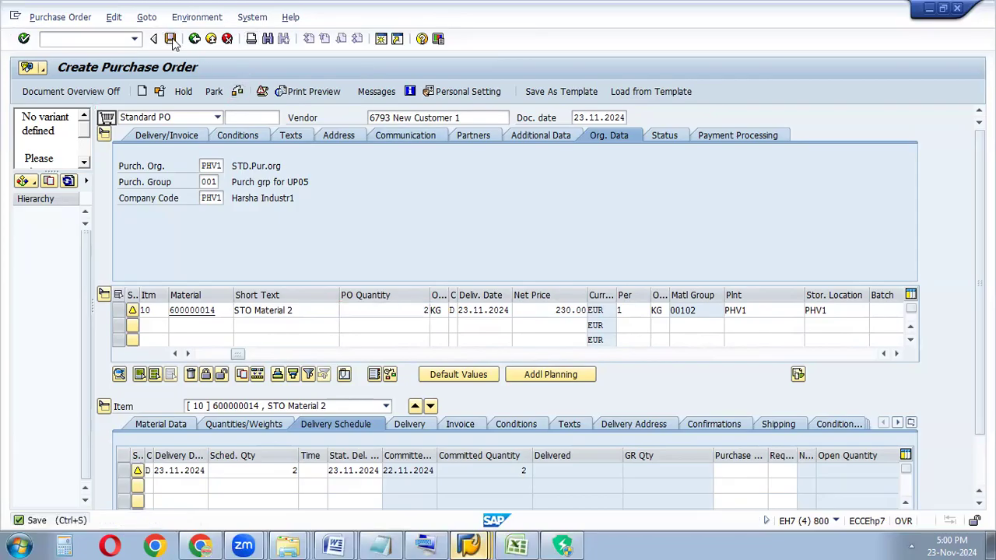
- Display the newly saved purchase order with transaction ME23N and select its number for copying
{"action": "left_click", "coordinate": [55, 39]}
{"action": "type", "text": "/N"}
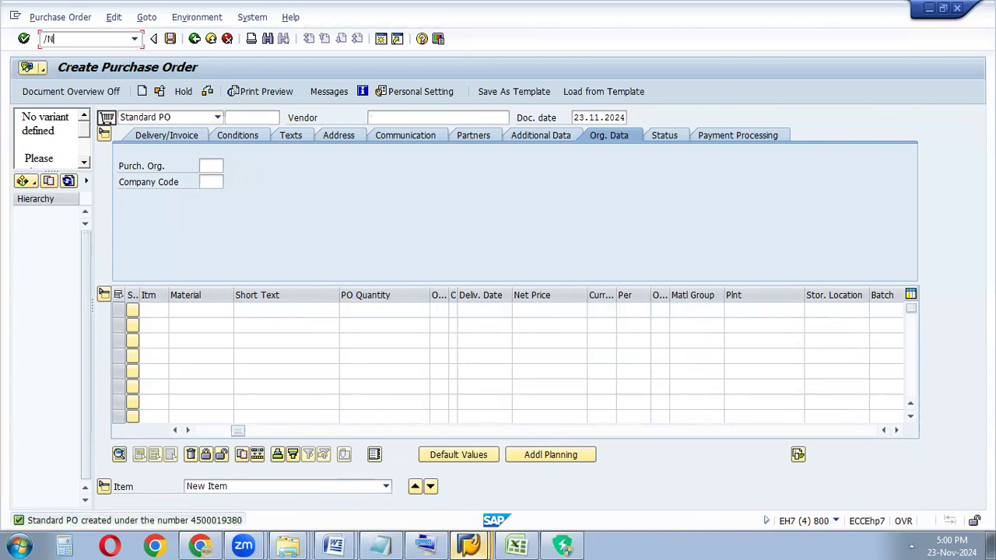
{"action": "type", "text": "ME23N"}
{"action": "left_click", "coordinate": [24, 39]}
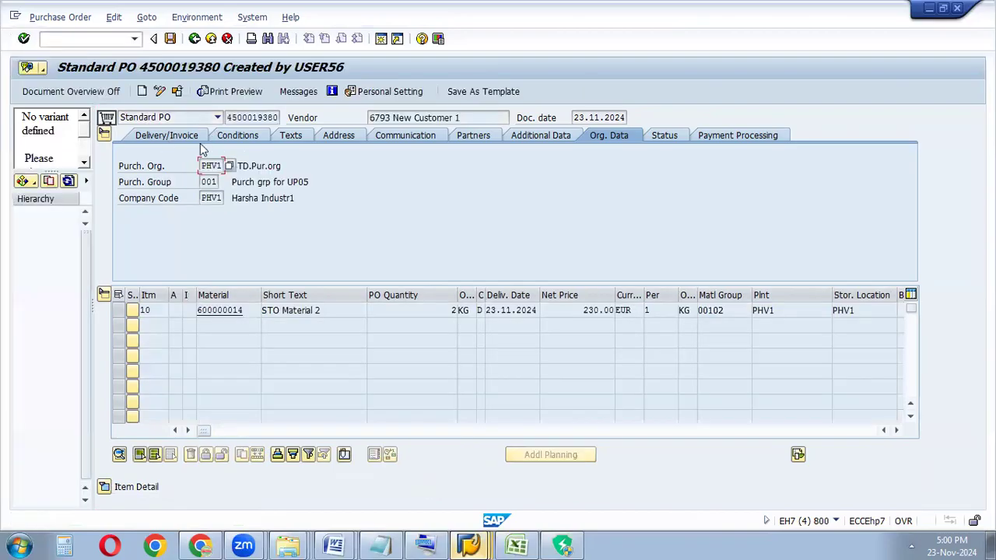
{"action": "left_click", "coordinate": [276, 117]}
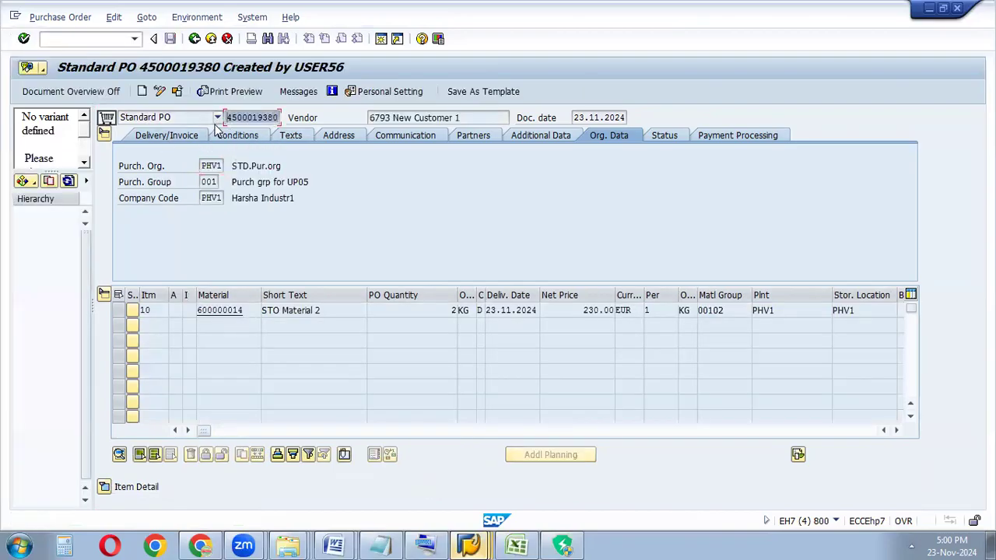
- Start transaction VL10G in the outbound delivery session and enter the copied order number as the purchasing document
{"action": "left_click", "coordinate": [470, 545]}
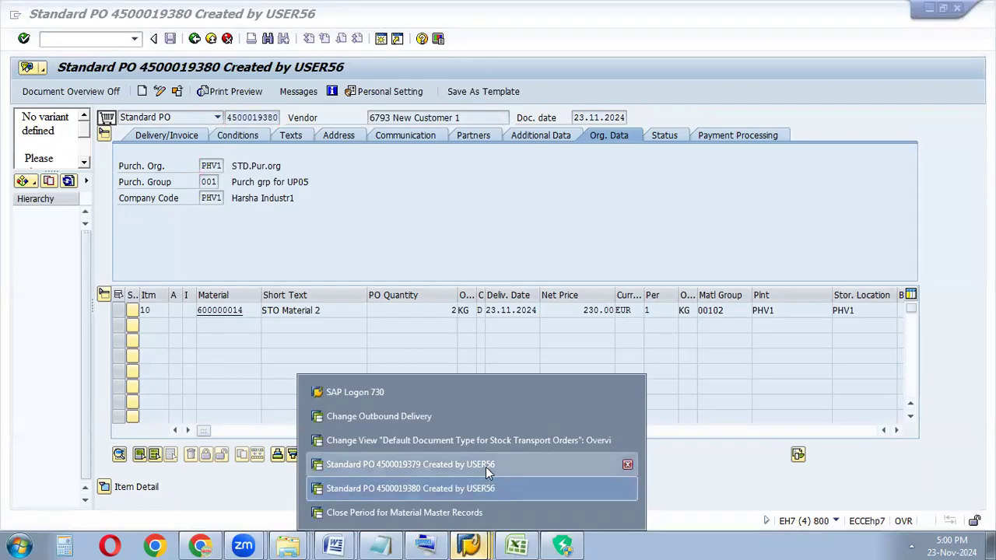
{"action": "left_click", "coordinate": [451, 418]}
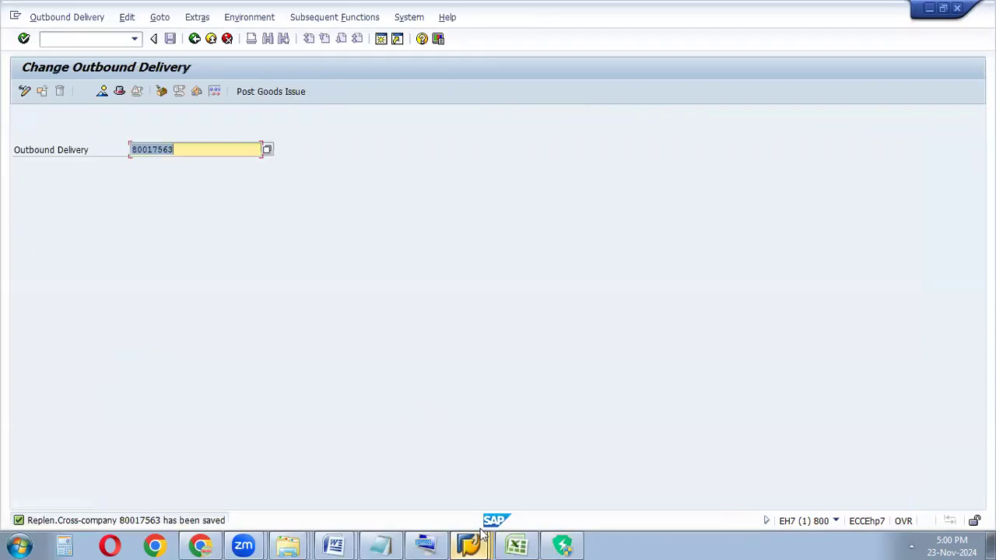
{"action": "left_click", "coordinate": [70, 38]}
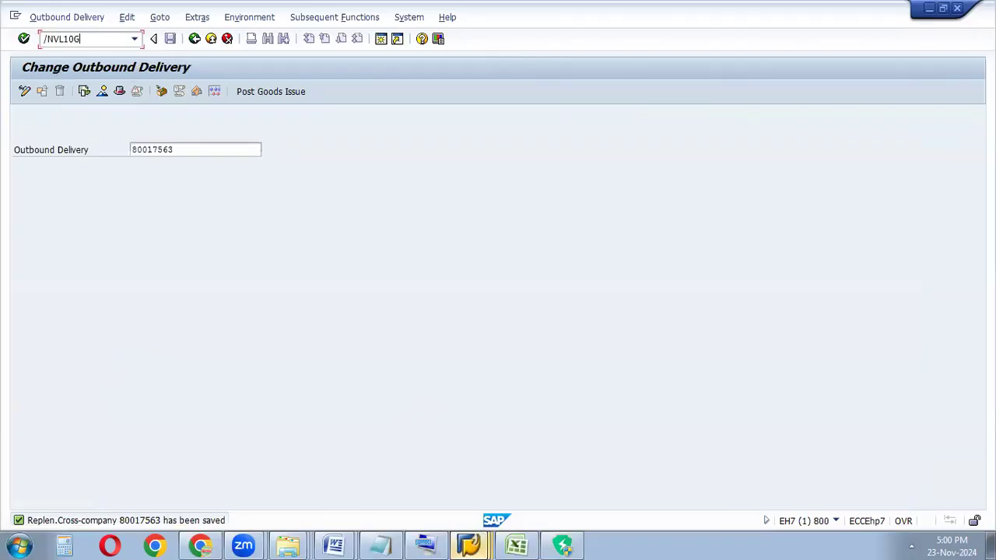
{"action": "type", "text": "/NVL10G"}
{"action": "left_click", "coordinate": [24, 39]}
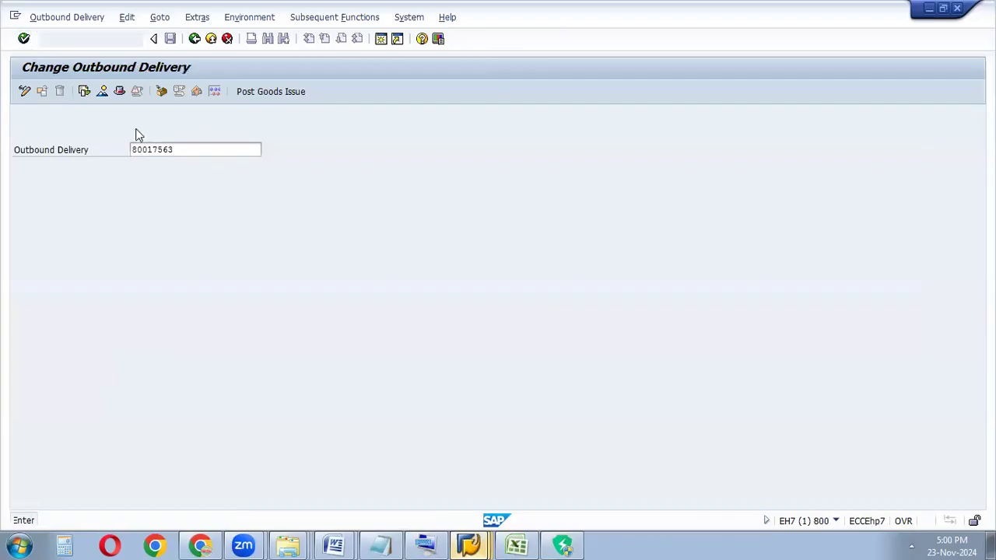
{"action": "left_click", "coordinate": [218, 184]}
{"action": "left_click", "coordinate": [207, 230]}
{"action": "key", "text": "ctrl+v"}
{"action": "left_click", "coordinate": [128, 186]}
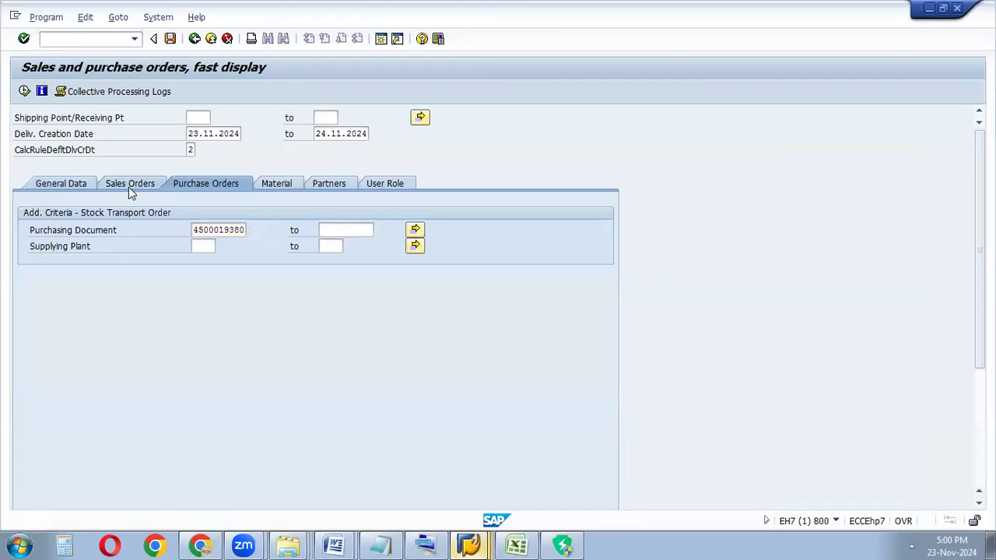
{"action": "double_click", "coordinate": [216, 231]}
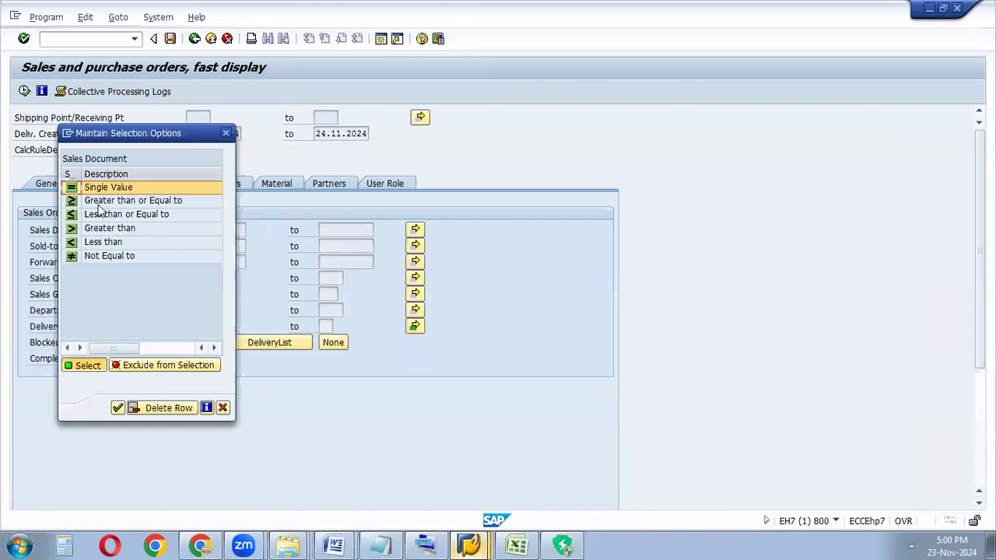
{"action": "double_click", "coordinate": [117, 187]}
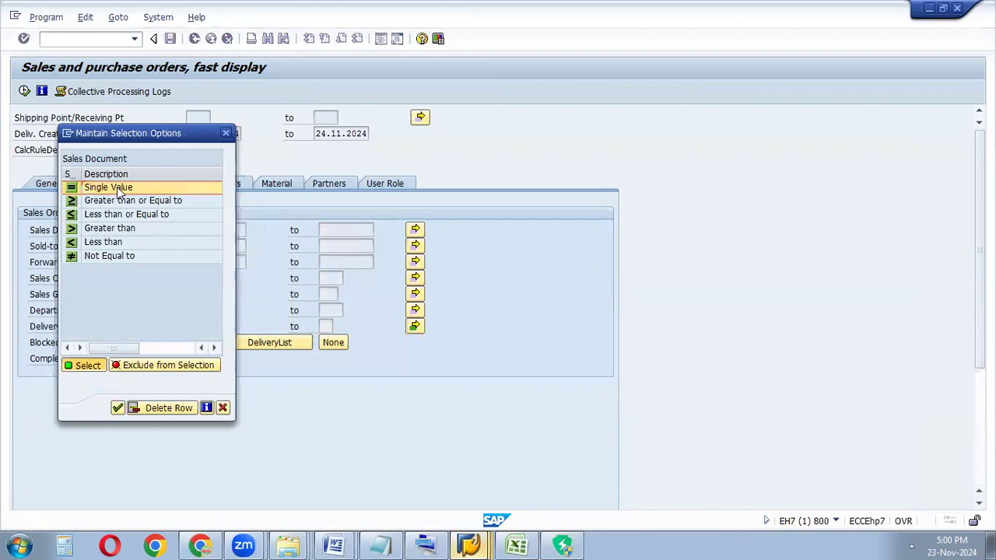
- Run the shipping due list for the entered purchasing document and create its outbound delivery in the background
{"action": "left_click", "coordinate": [221, 183]}
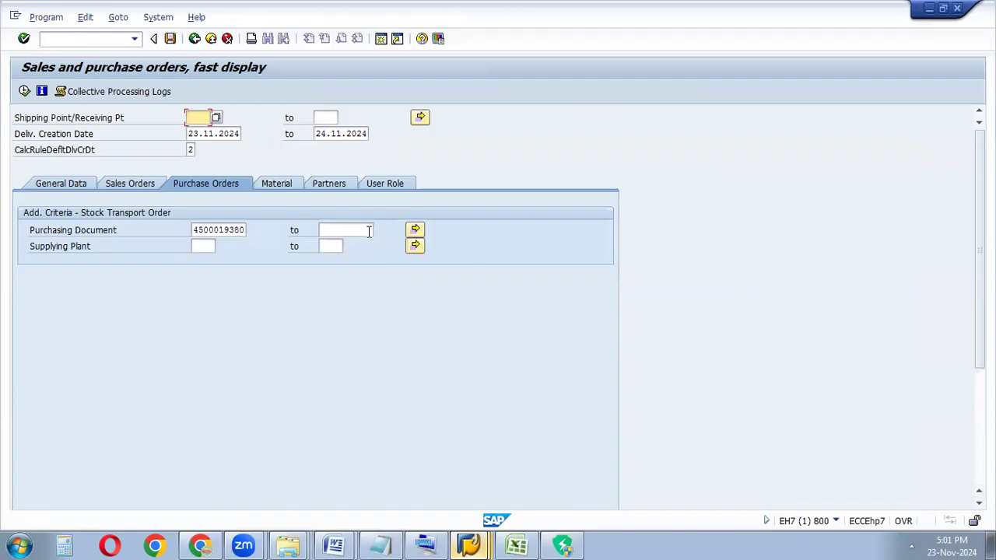
{"action": "left_click", "coordinate": [24, 91]}
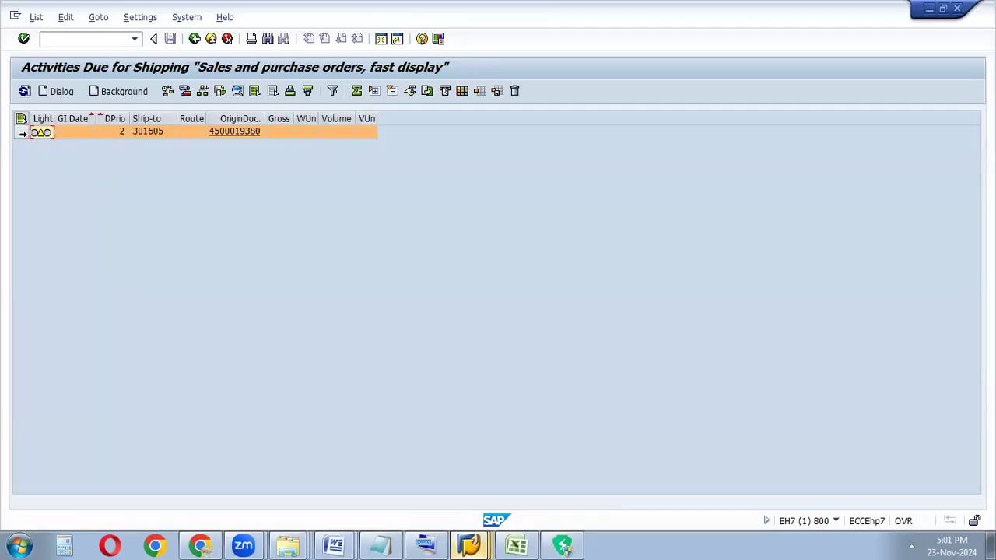
{"action": "left_click", "coordinate": [129, 94]}
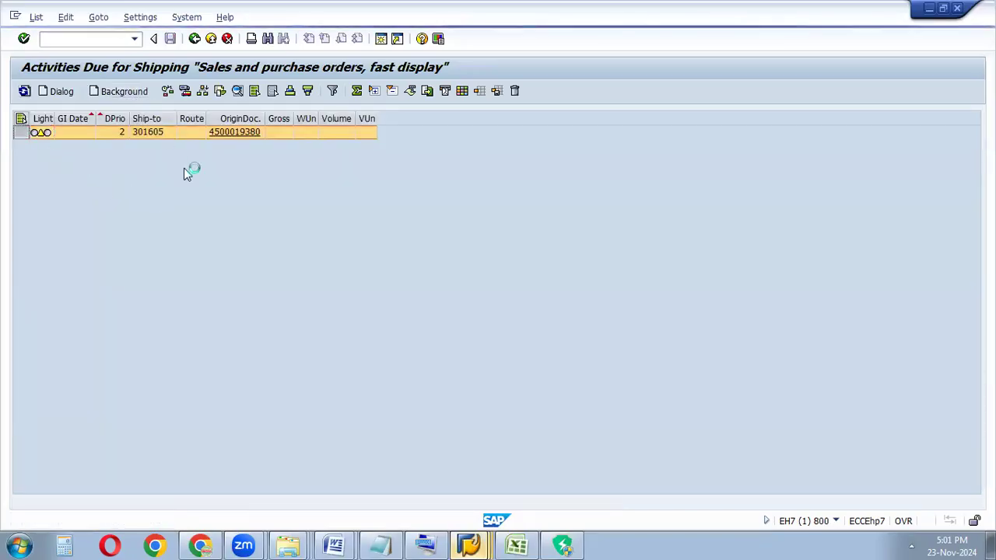
- Reload the copied purchase order in its own session and examine item 10's details and purchase order history
{"action": "left_click", "coordinate": [472, 545]}
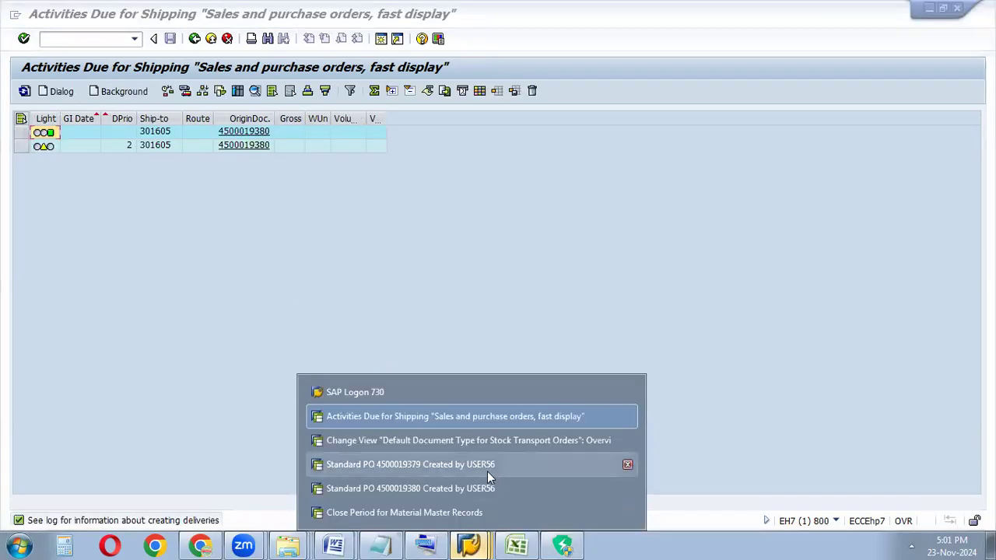
{"action": "left_click", "coordinate": [439, 488]}
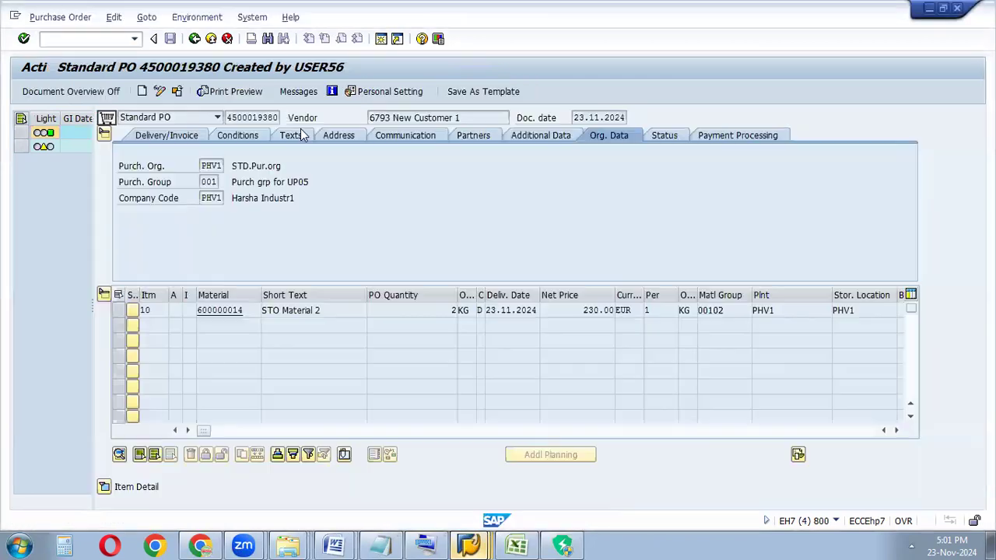
{"action": "left_click", "coordinate": [176, 92]}
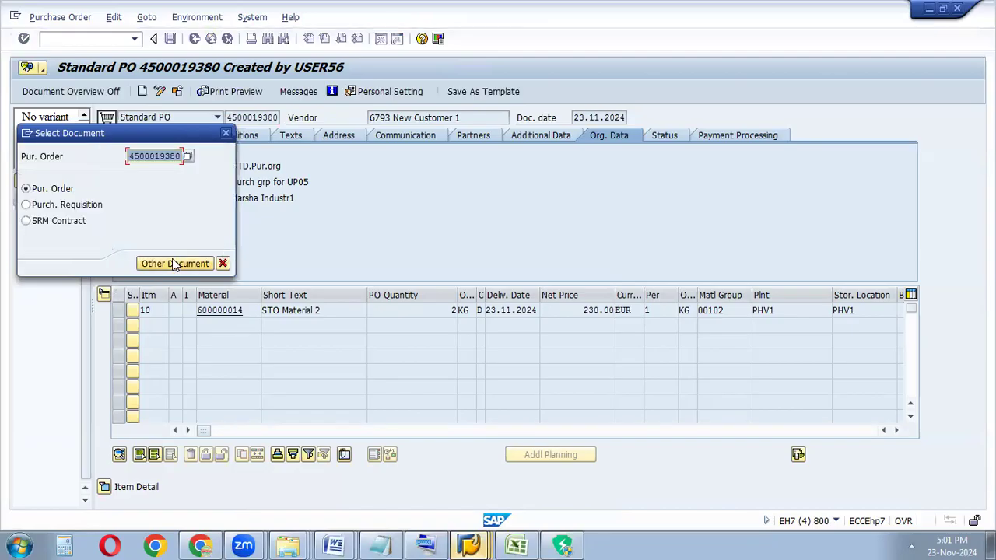
{"action": "left_click", "coordinate": [176, 265]}
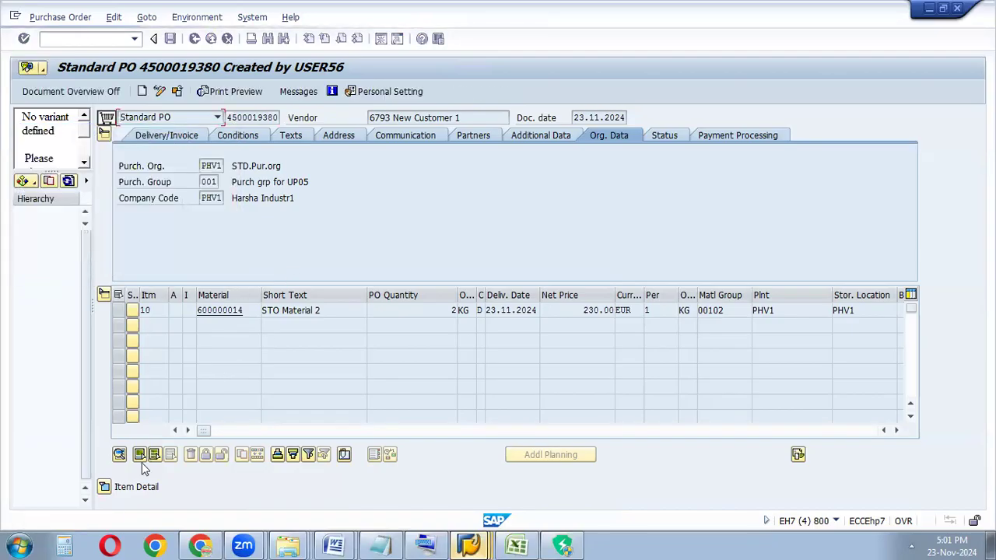
{"action": "left_click", "coordinate": [104, 487]}
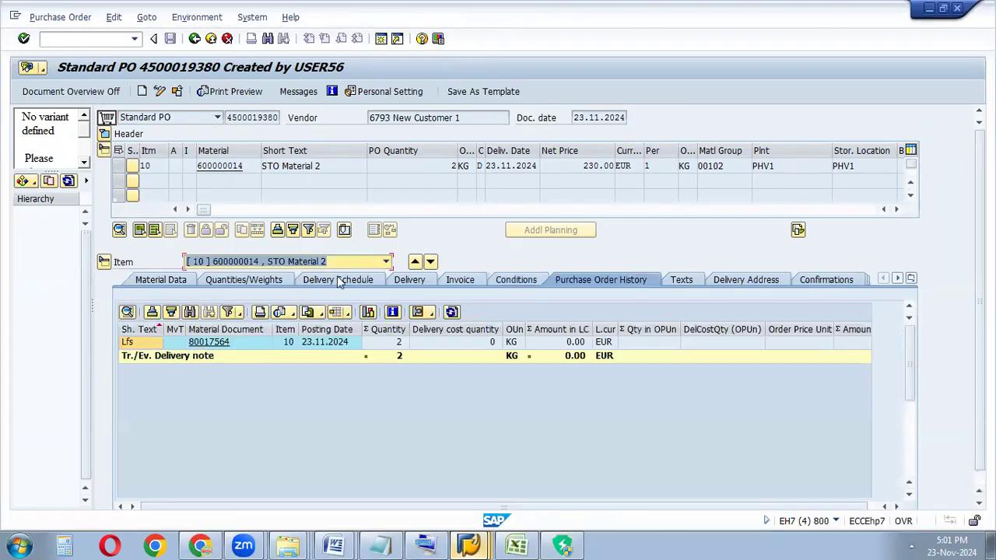
{"action": "left_click", "coordinate": [272, 210]}
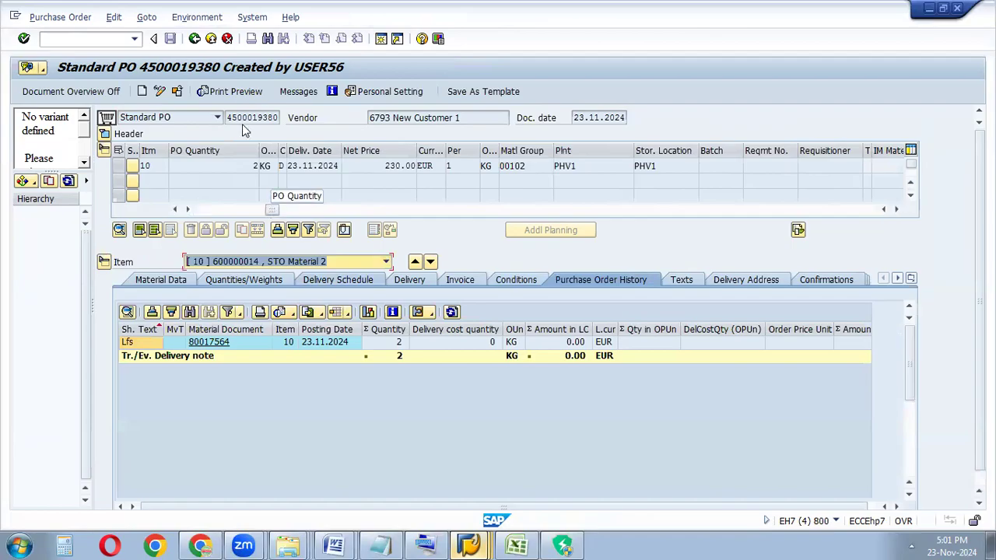
- Try to save the purchase order in change mode, and return to item 10's purchase order history in display mode
{"action": "left_click", "coordinate": [160, 92]}
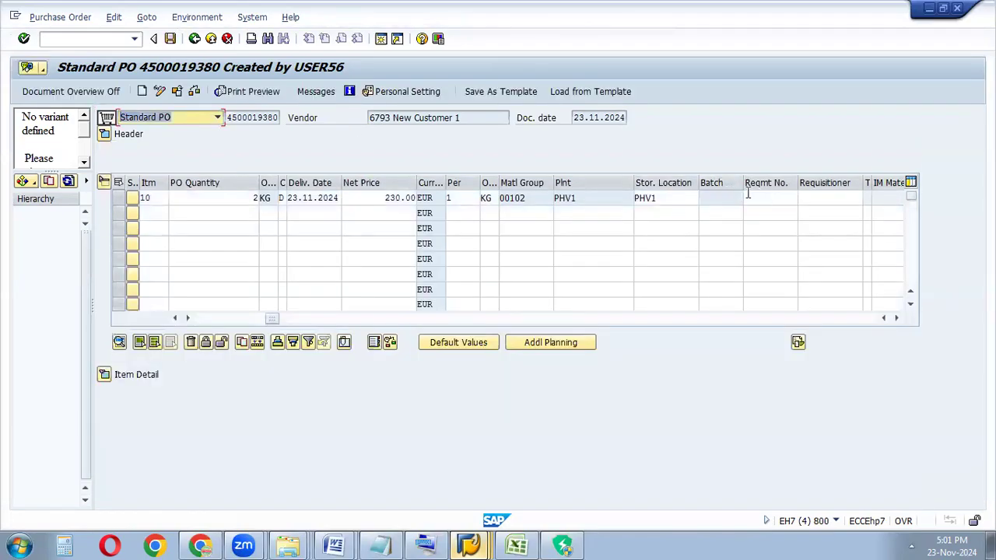
{"action": "left_click", "coordinate": [170, 39]}
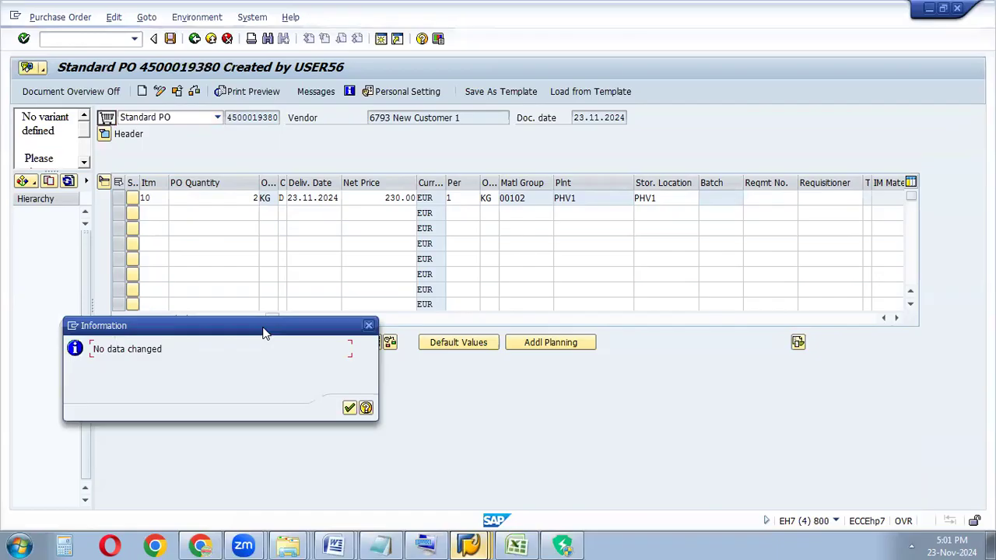
{"action": "left_click", "coordinate": [369, 325]}
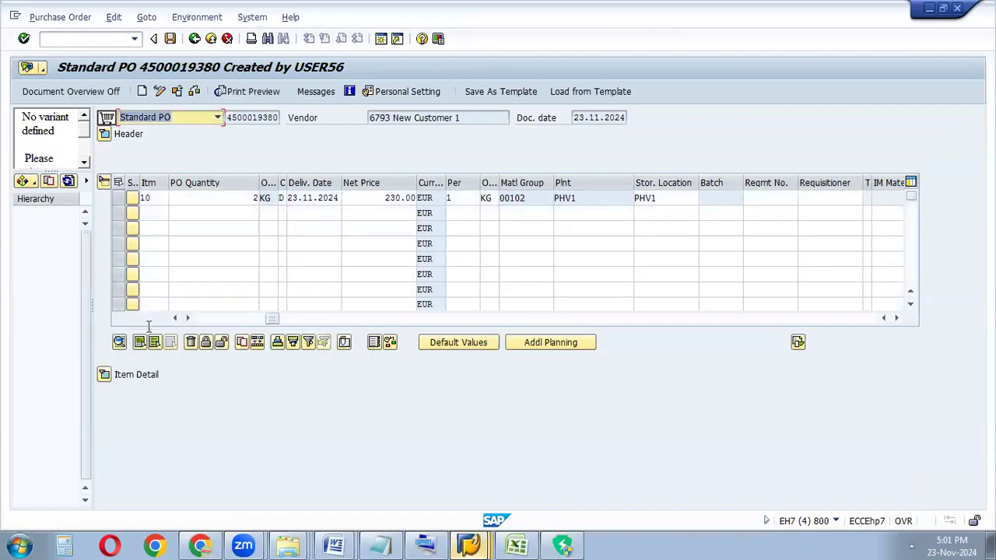
{"action": "left_click", "coordinate": [159, 92]}
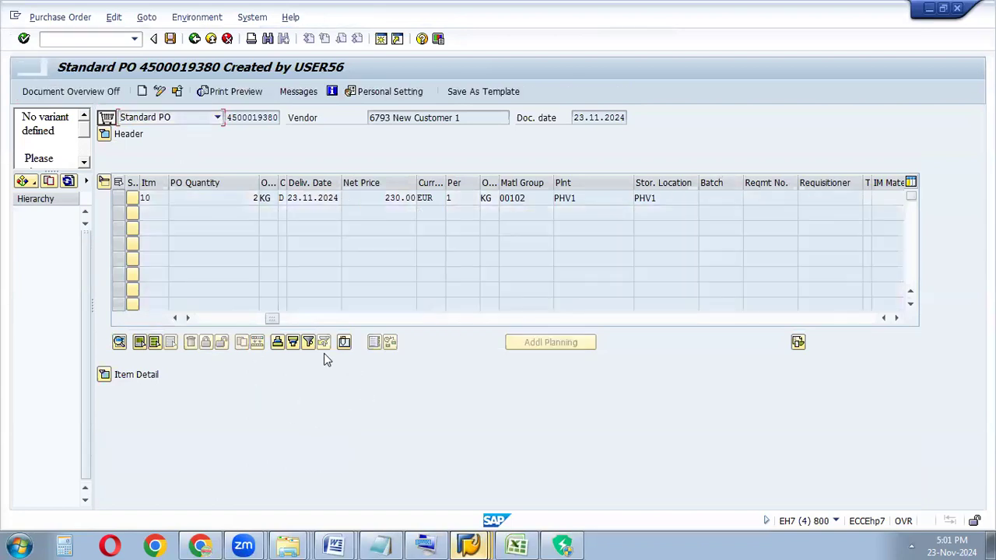
{"action": "left_click", "coordinate": [104, 375]}
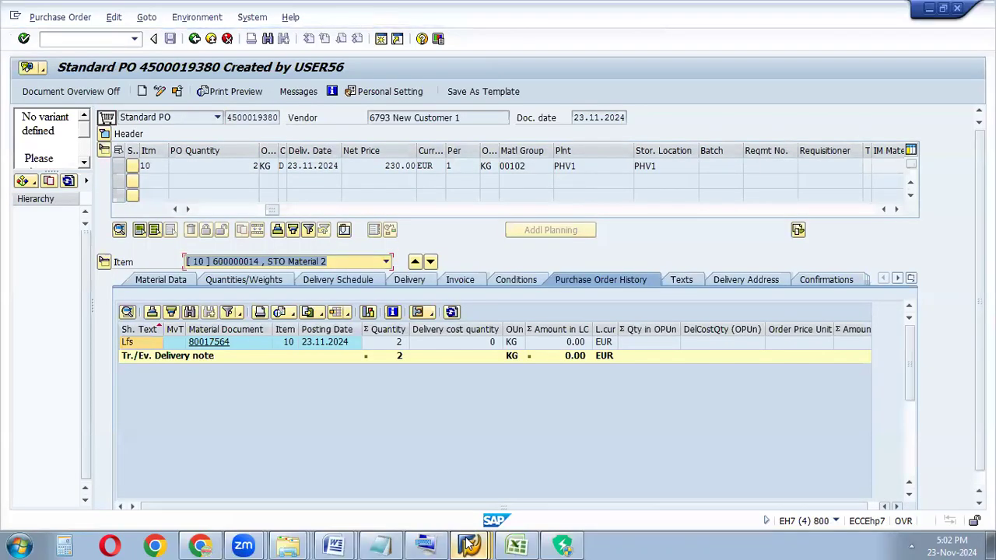
- Open the newly created outbound delivery for changing in the delivery session
{"action": "left_click", "coordinate": [467, 545]}
{"action": "left_click", "coordinate": [440, 417]}
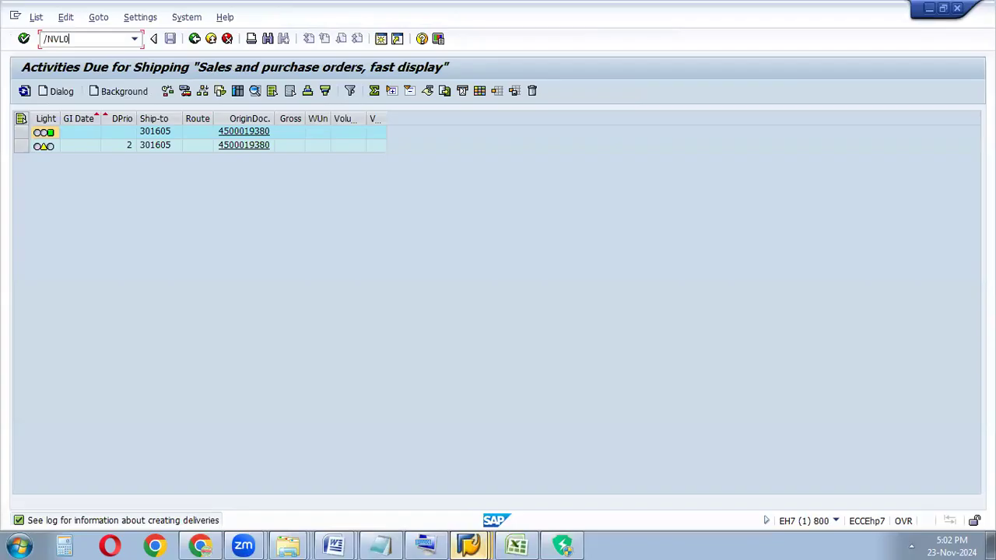
{"action": "left_click", "coordinate": [24, 39]}
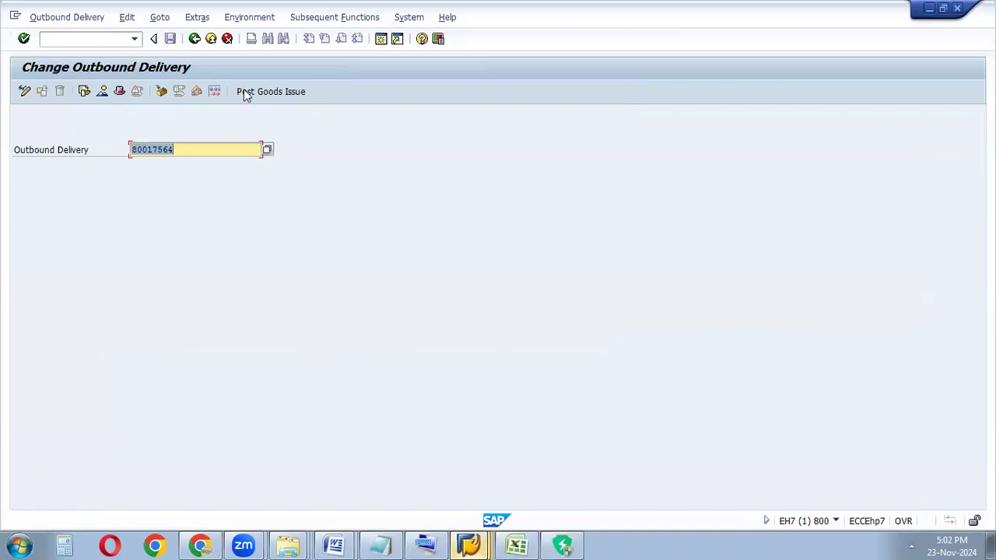
{"action": "left_click", "coordinate": [23, 39]}
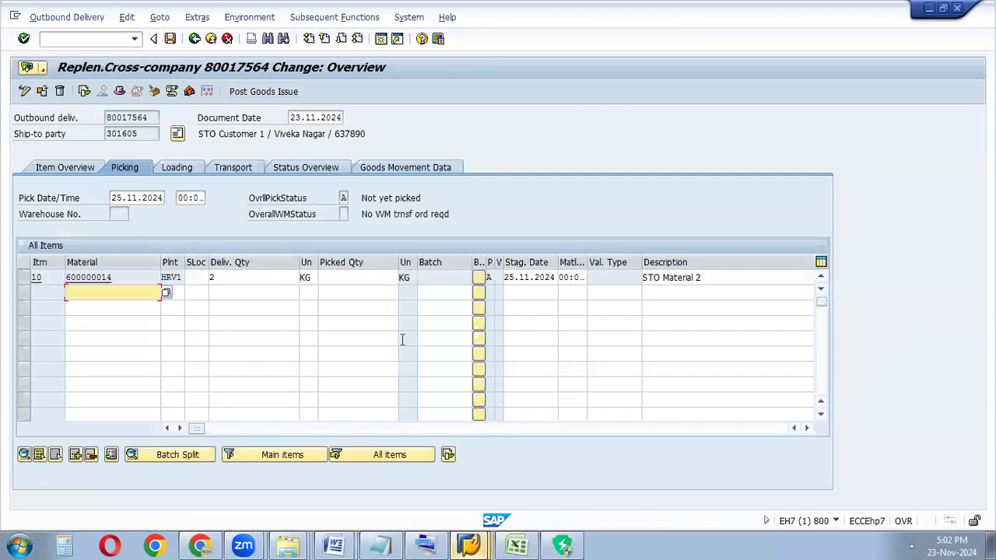
- Set item 10's picked quantity to 2 KG, try to post goods issue and check the error log
{"action": "left_click", "coordinate": [346, 277]}
{"action": "type", "text": "2"}
{"action": "left_click", "coordinate": [283, 94]}
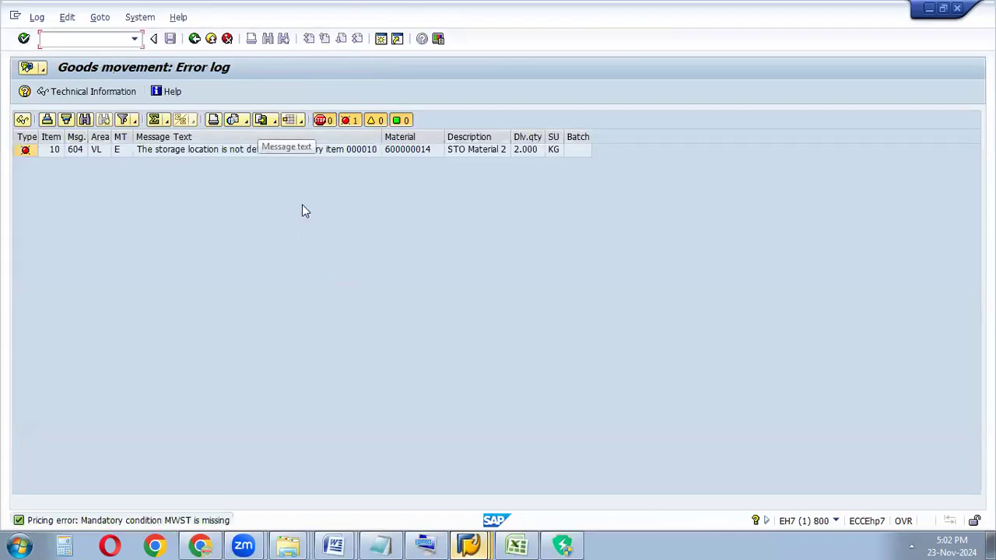
{"action": "left_click", "coordinate": [231, 151]}
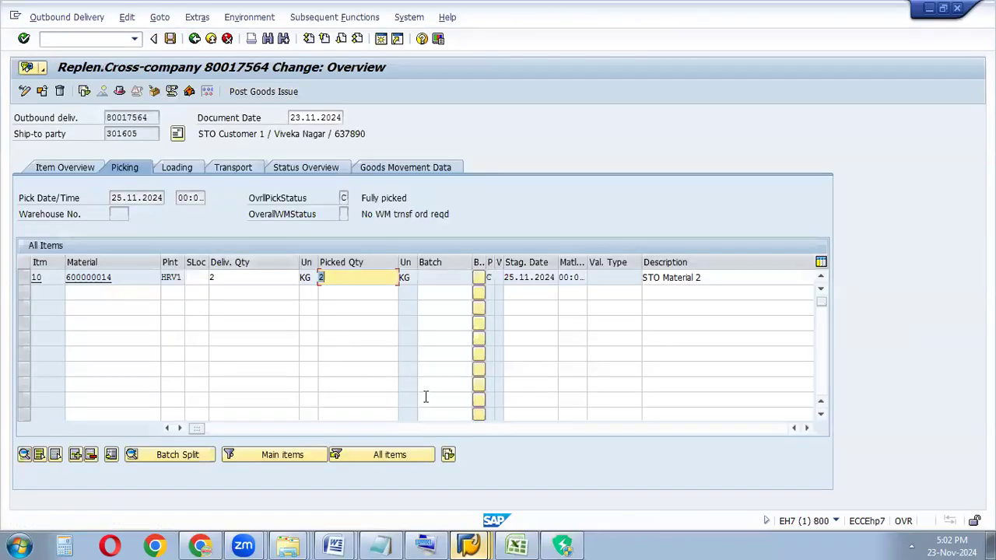
- Set the storage location of delivery item 10 to HRV1 in the item overview
{"action": "left_click", "coordinate": [323, 433]}
{"action": "left_click", "coordinate": [355, 432]}
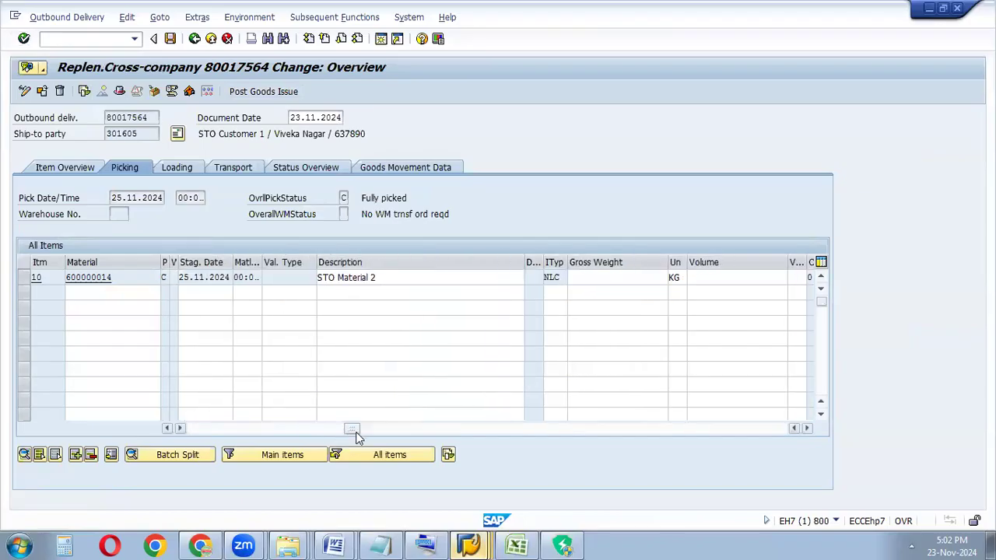
{"action": "left_click", "coordinate": [373, 432]}
{"action": "left_click_drag", "start_coordinate": [374, 432], "coordinate": [178, 430]}
{"action": "left_click", "coordinate": [80, 166]}
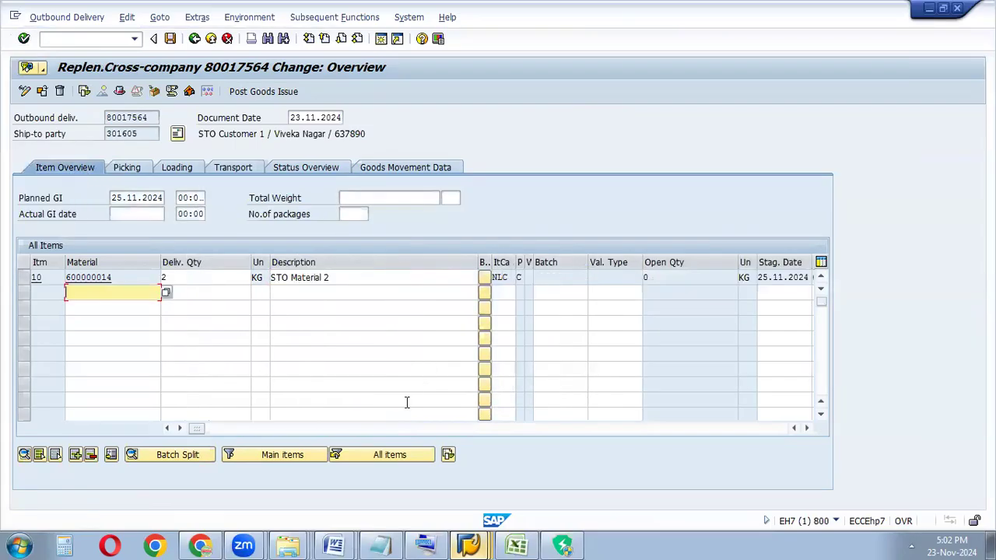
{"action": "left_click", "coordinate": [328, 431]}
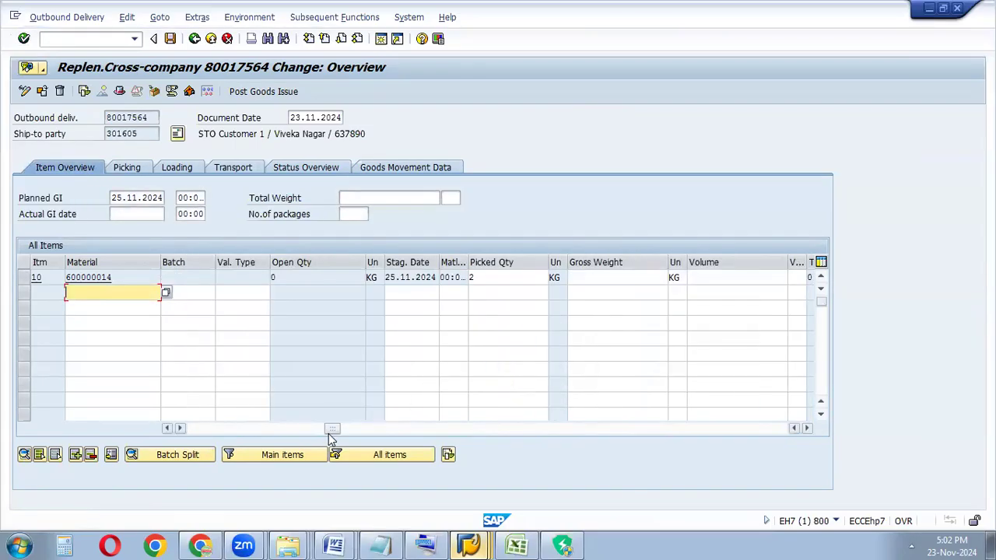
{"action": "left_click_drag", "start_coordinate": [330, 431], "coordinate": [498, 405]}
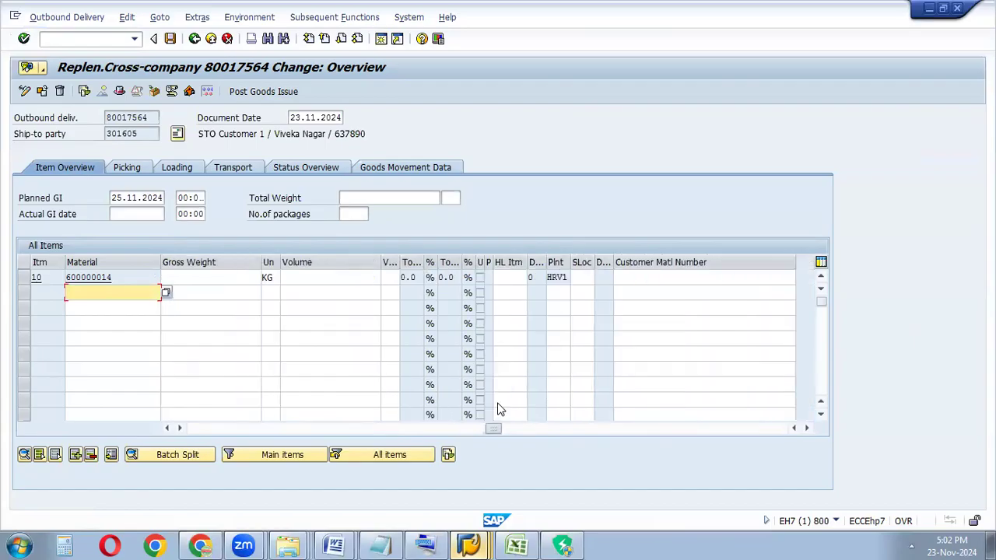
{"action": "left_click", "coordinate": [584, 277]}
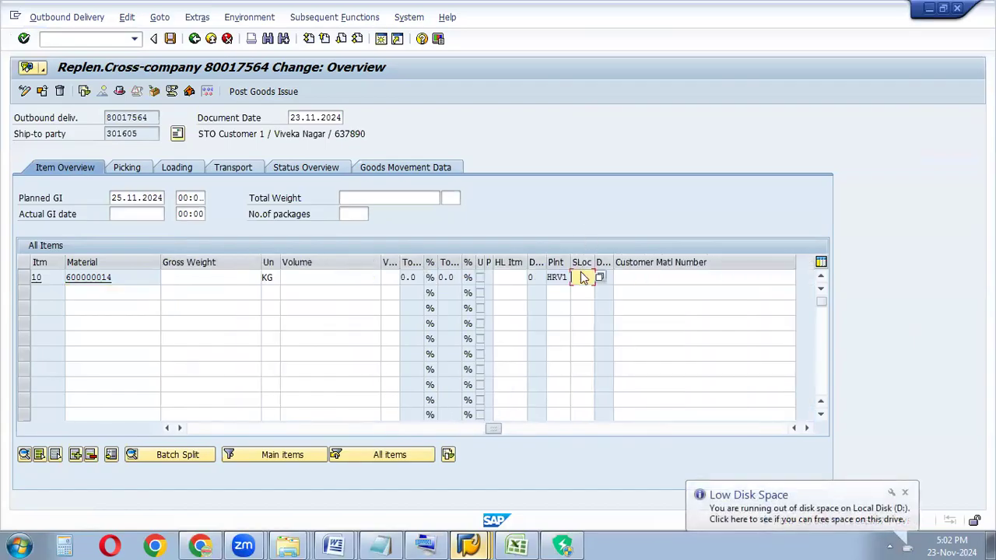
{"action": "left_click", "coordinate": [583, 292]}
- Check the storage location of item 10 in the purchase order and return to the outbound delivery
{"action": "left_click", "coordinate": [470, 543]}
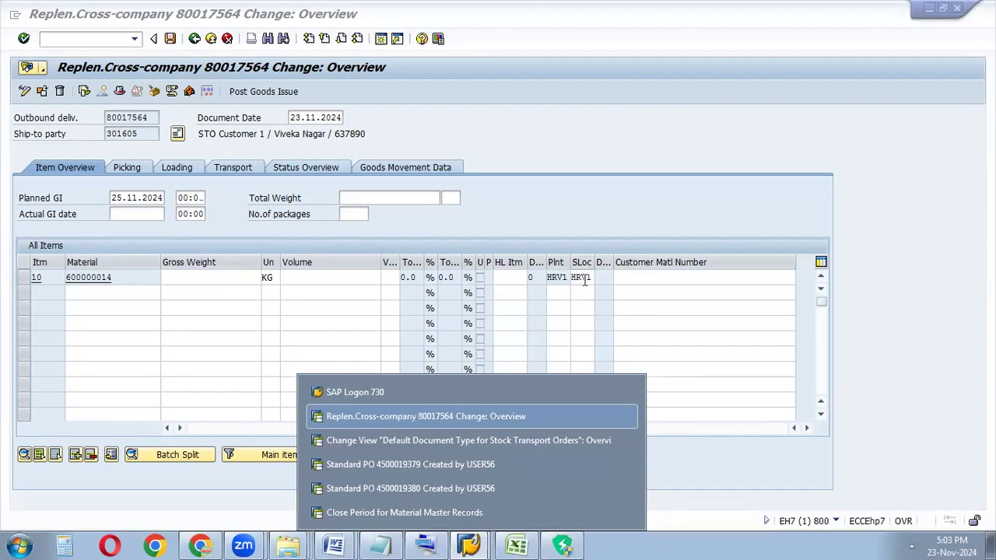
{"action": "left_click", "coordinate": [418, 490]}
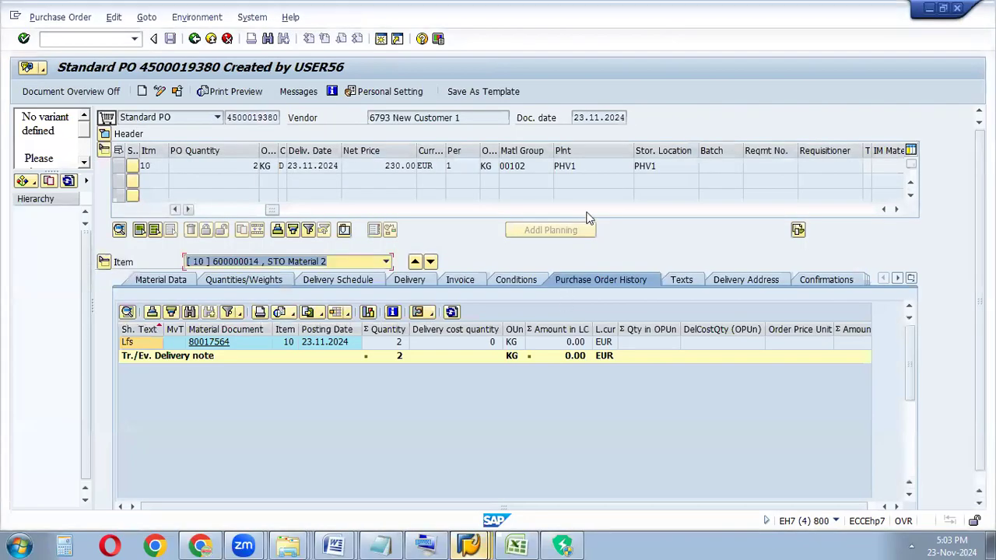
{"action": "left_click", "coordinate": [669, 166]}
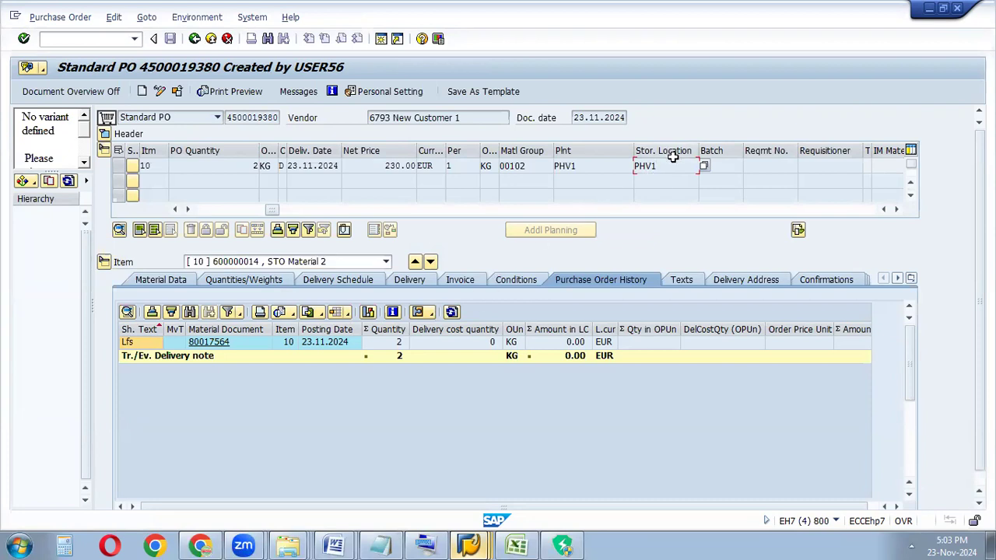
{"action": "double_click", "coordinate": [650, 165]}
{"action": "left_click", "coordinate": [662, 165]}
{"action": "left_click", "coordinate": [468, 545]}
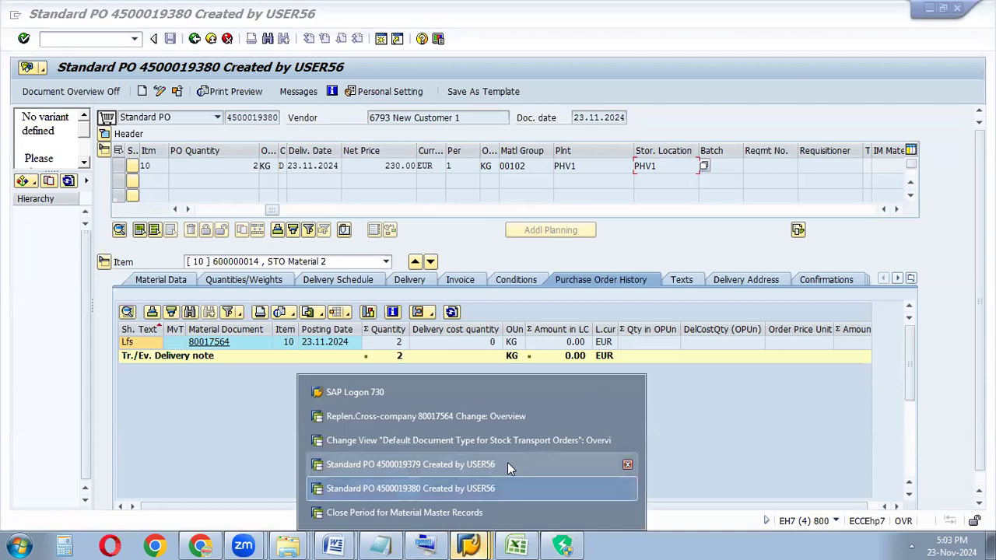
{"action": "left_click", "coordinate": [521, 413]}
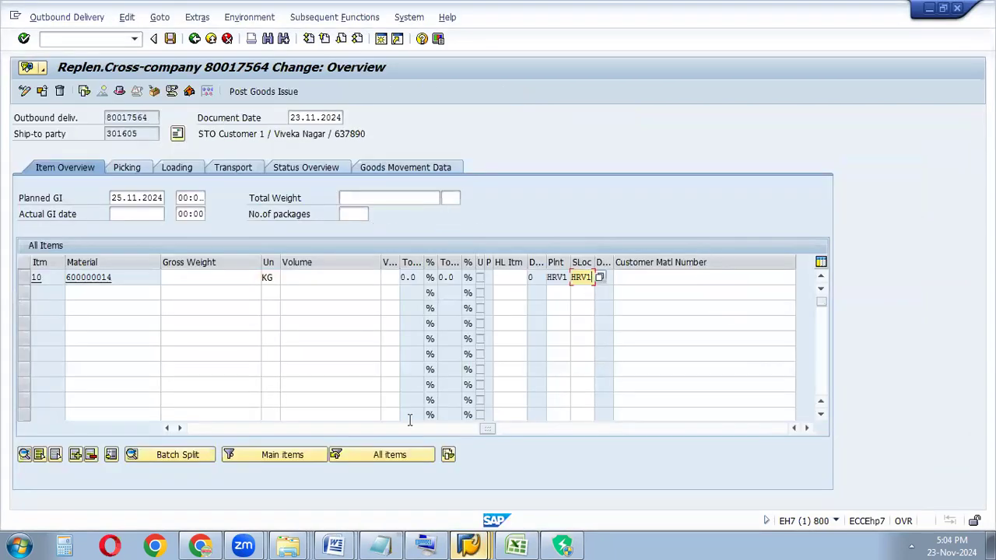
- Start transaction SE16N in a new session from the purchase order display
{"action": "left_click", "coordinate": [471, 545]}
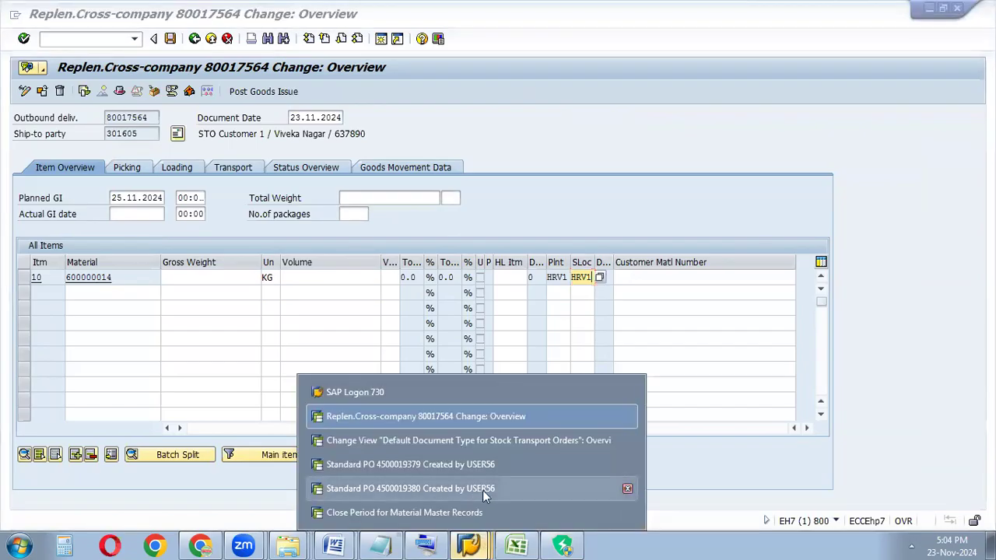
{"action": "left_click", "coordinate": [422, 487]}
{"action": "left_click", "coordinate": [67, 42]}
{"action": "type", "text": "/OSE"}
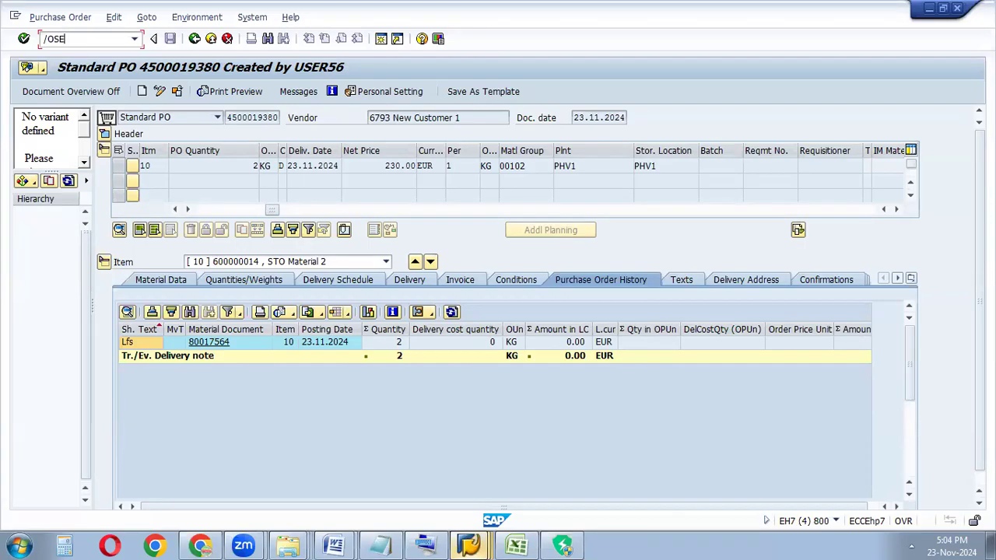
{"action": "type", "text": "16N"}
{"action": "left_click", "coordinate": [23, 39]}
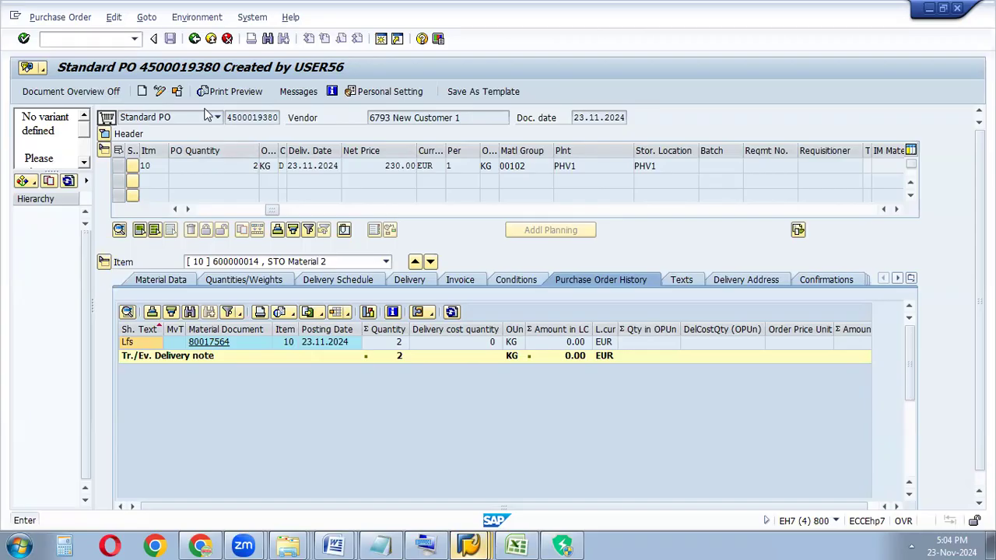
- Display the entries of table TVKOL and examine its plant, storage condition and storage location columns
{"action": "type", "text": "TV"}
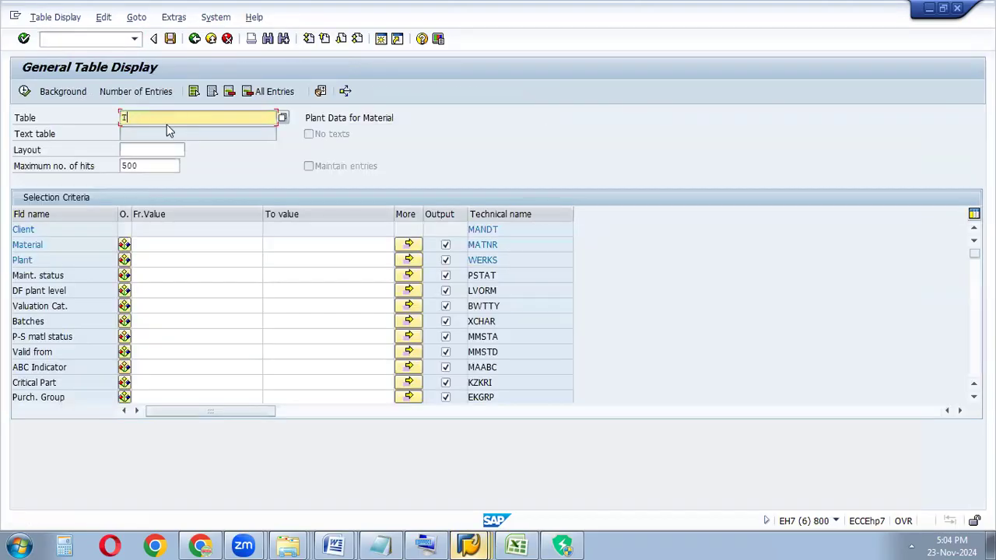
{"action": "type", "text": "KOL"}
{"action": "left_click", "coordinate": [24, 92]}
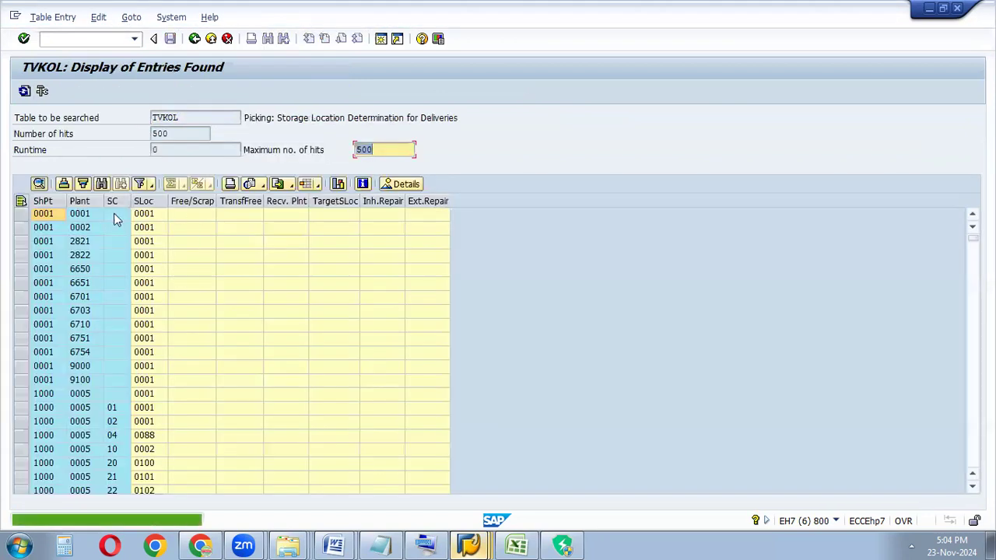
{"action": "left_click_drag", "start_coordinate": [185, 117], "coordinate": [132, 117]}
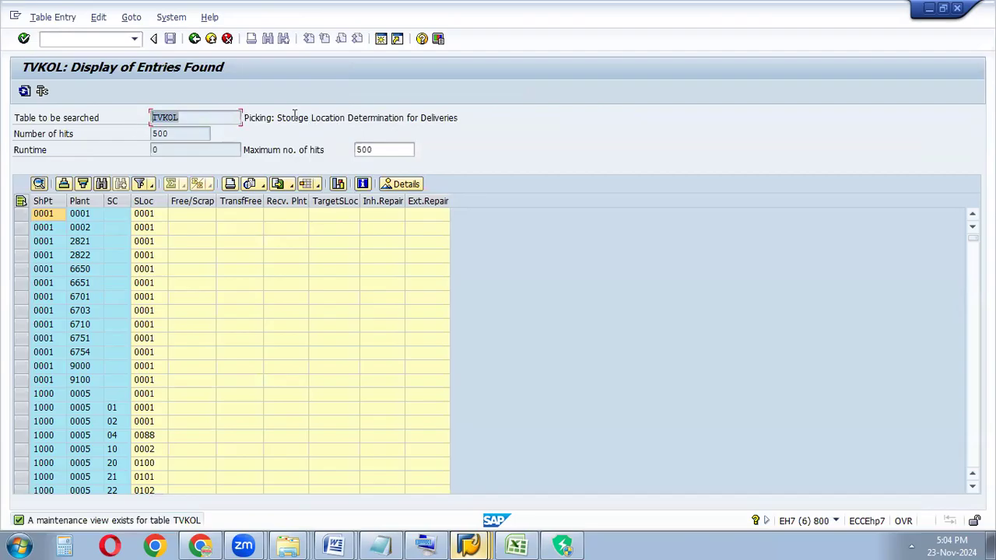
{"action": "left_click_drag", "start_coordinate": [469, 117], "coordinate": [273, 120]}
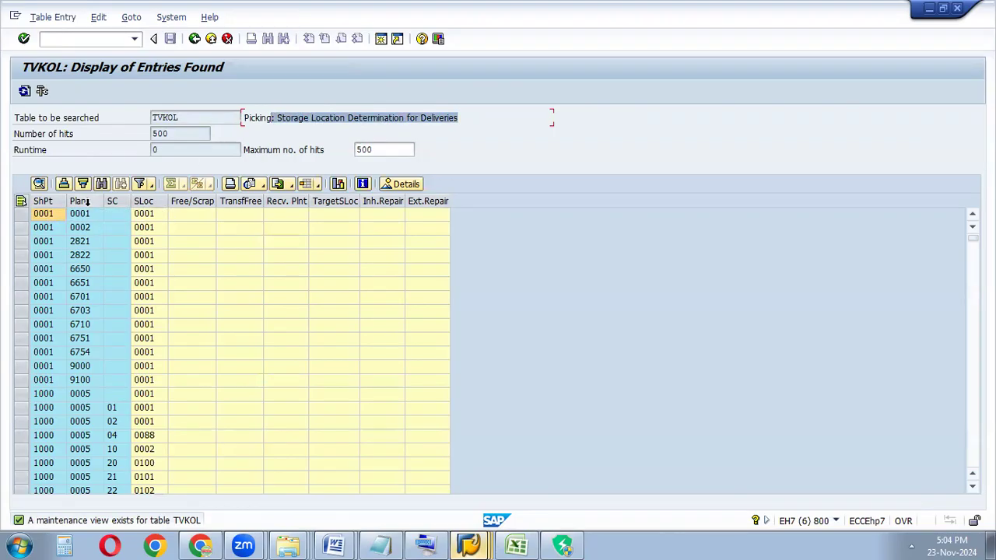
{"action": "left_click", "coordinate": [84, 216]}
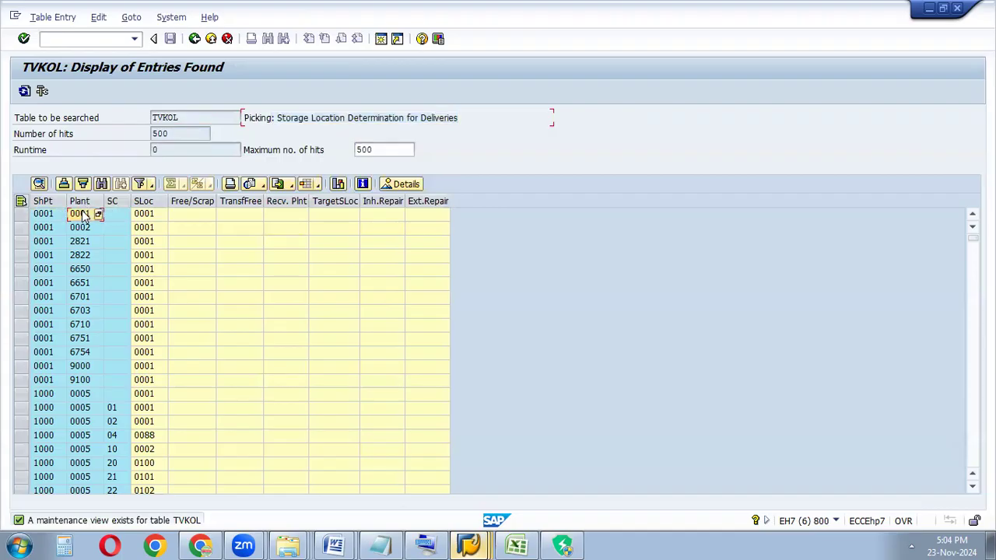
{"action": "left_click", "coordinate": [122, 216]}
{"action": "left_click", "coordinate": [140, 219]}
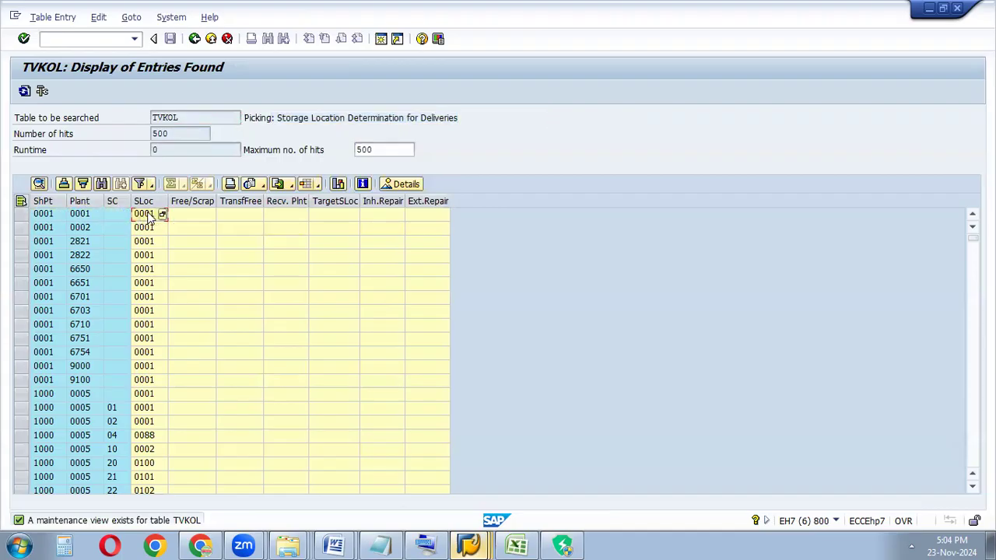
- Return to the outbound delivery, enter storage location HRV1 for item 10 and post the goods issue
{"action": "mouse_move", "coordinate": [460, 545]}
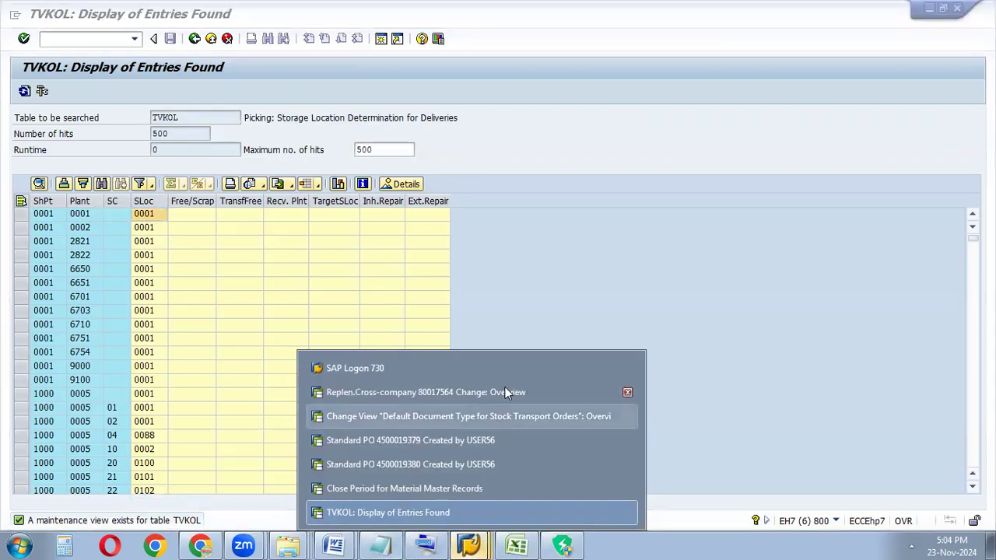
{"action": "left_click", "coordinate": [477, 393]}
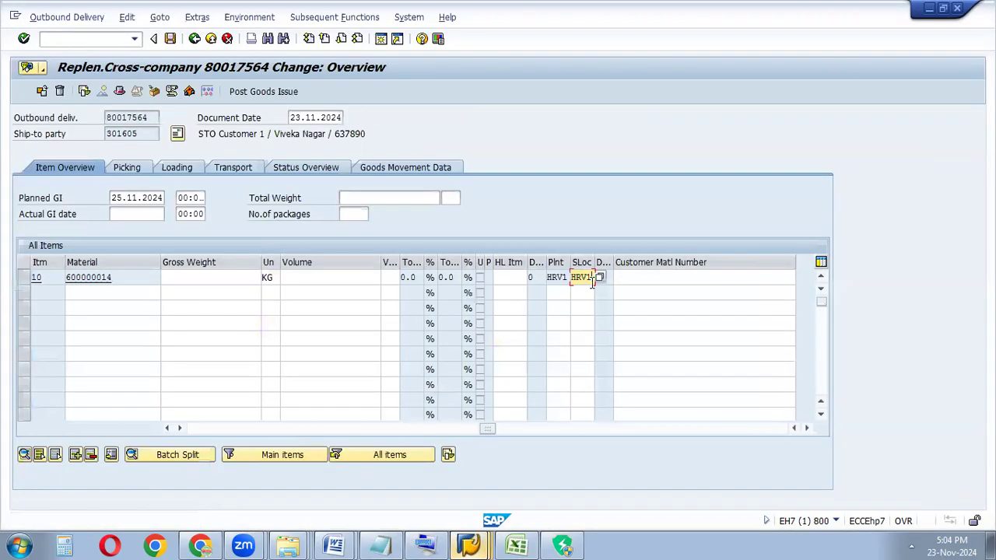
{"action": "left_click", "coordinate": [582, 277]}
{"action": "type", "text": "HRV1"}
{"action": "left_click", "coordinate": [266, 92]}
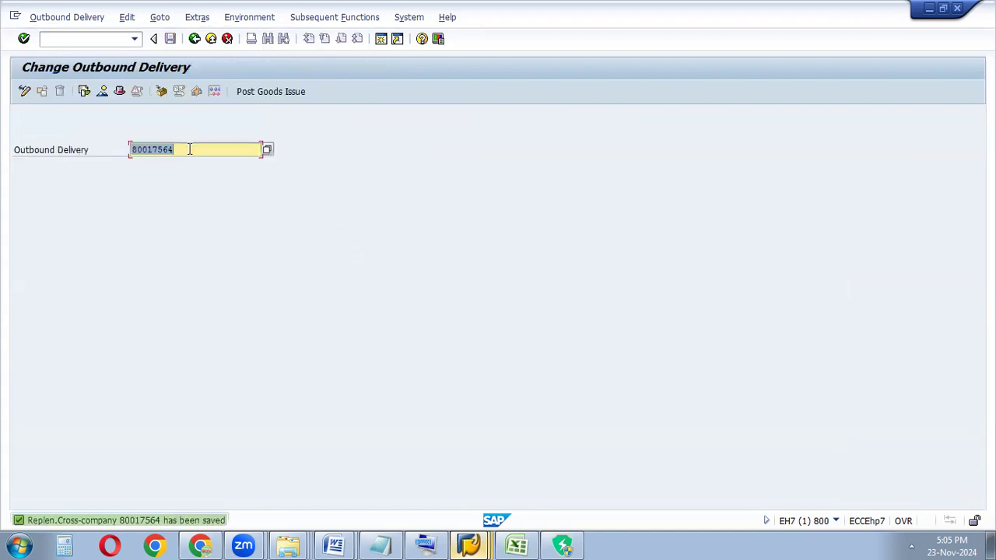
- Reload the two-step purchase order, expand the item details and check the goods issue movement type in its history
{"action": "left_click", "coordinate": [470, 545]}
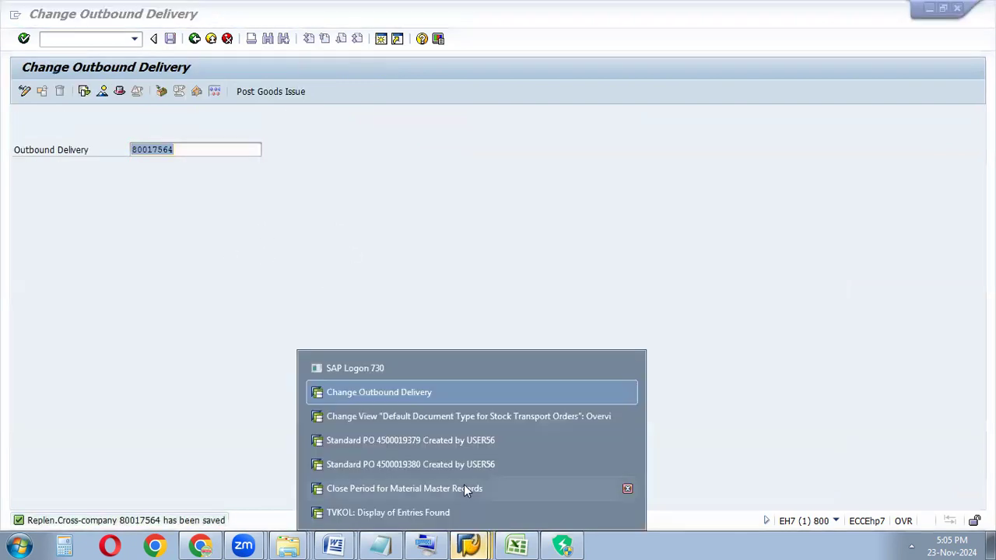
{"action": "left_click", "coordinate": [460, 469]}
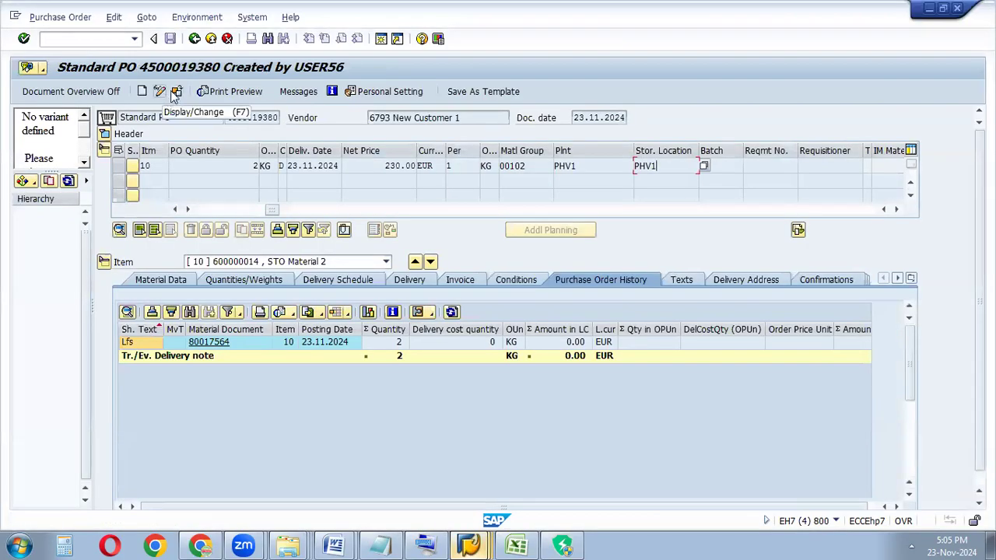
{"action": "left_click", "coordinate": [176, 93]}
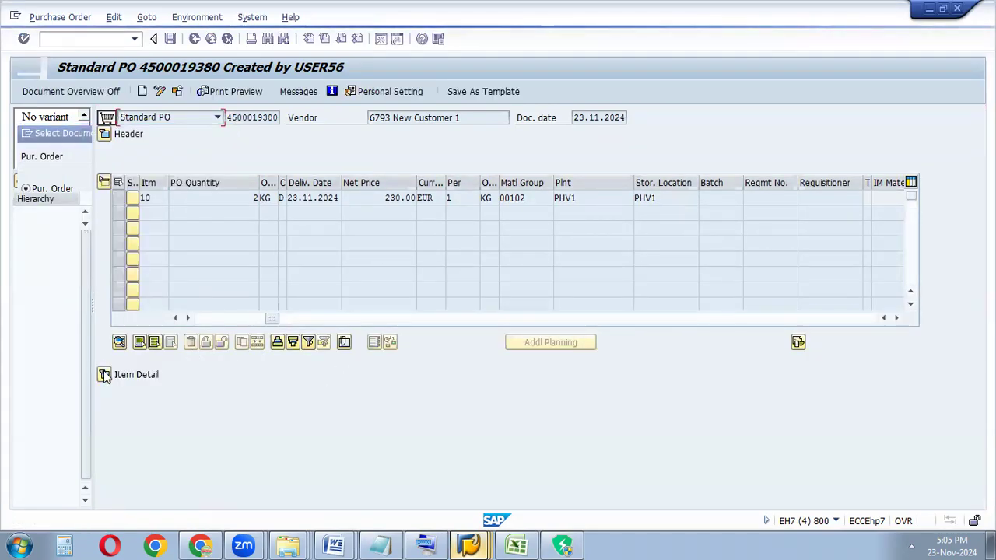
{"action": "left_click", "coordinate": [105, 374]}
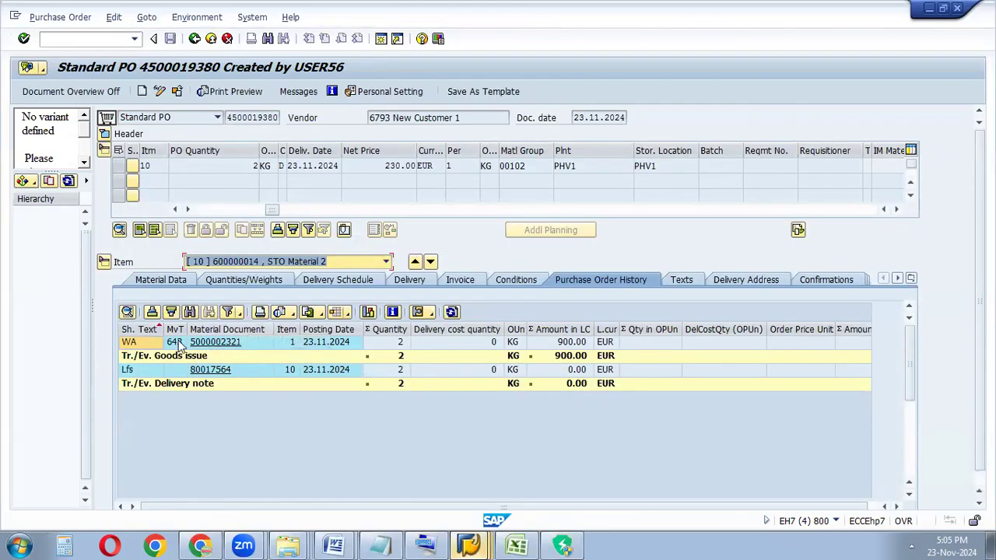
{"action": "left_click", "coordinate": [173, 347]}
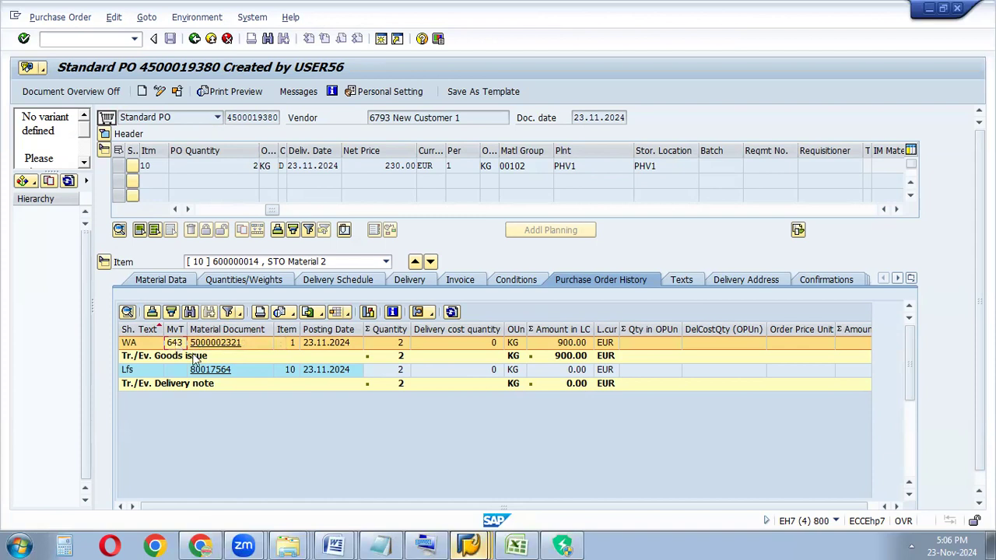
- Compare the goods issue movement type in the one-step purchase order's history with that of the two-step order
{"action": "left_click", "coordinate": [470, 544]}
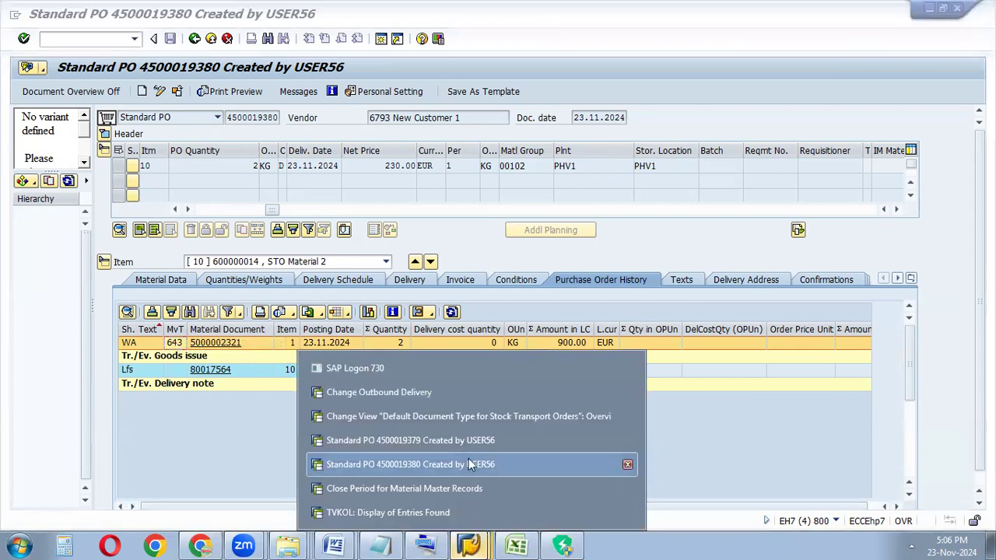
{"action": "left_click", "coordinate": [451, 432]}
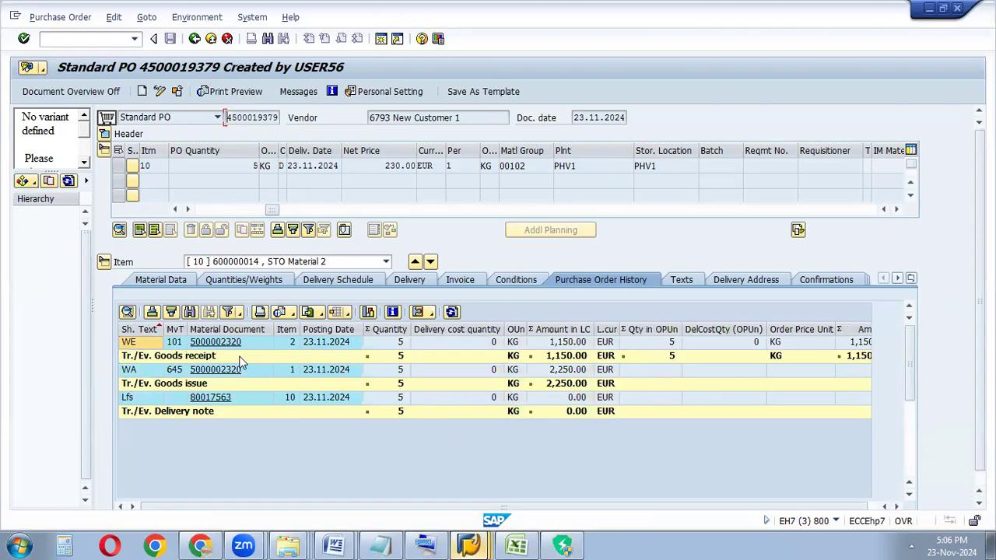
{"action": "left_click", "coordinate": [177, 374]}
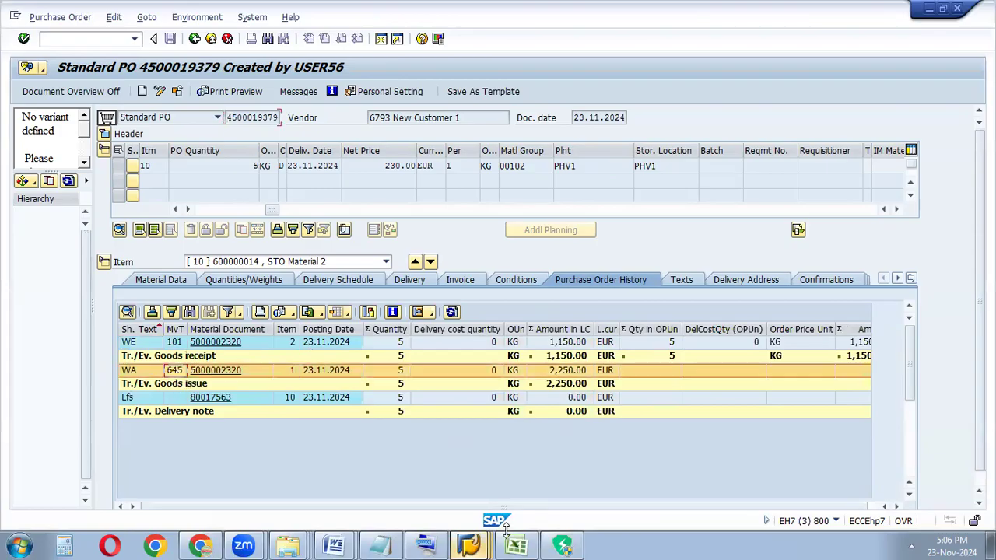
{"action": "left_click", "coordinate": [469, 545]}
{"action": "left_click", "coordinate": [459, 465]}
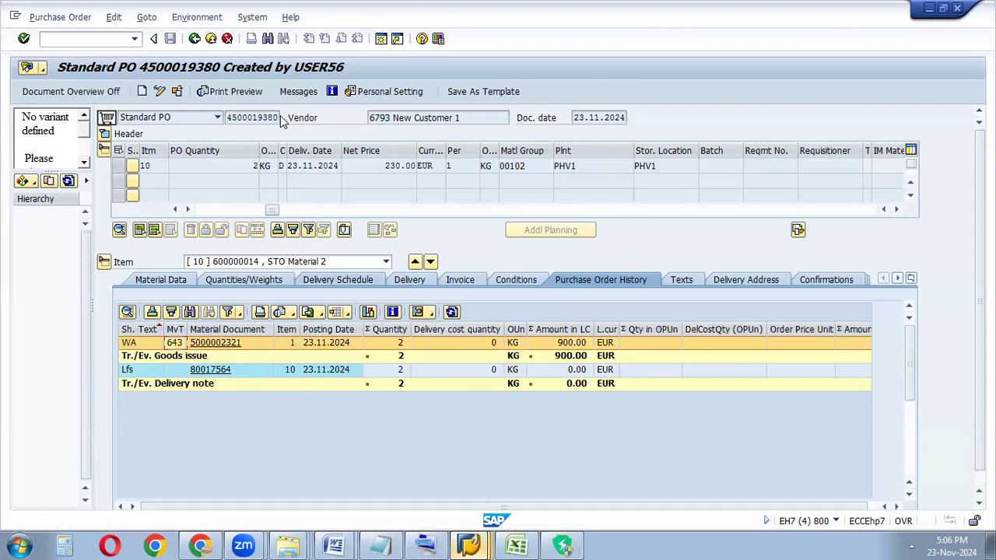
{"action": "left_click_drag", "start_coordinate": [280, 117], "coordinate": [212, 118]}
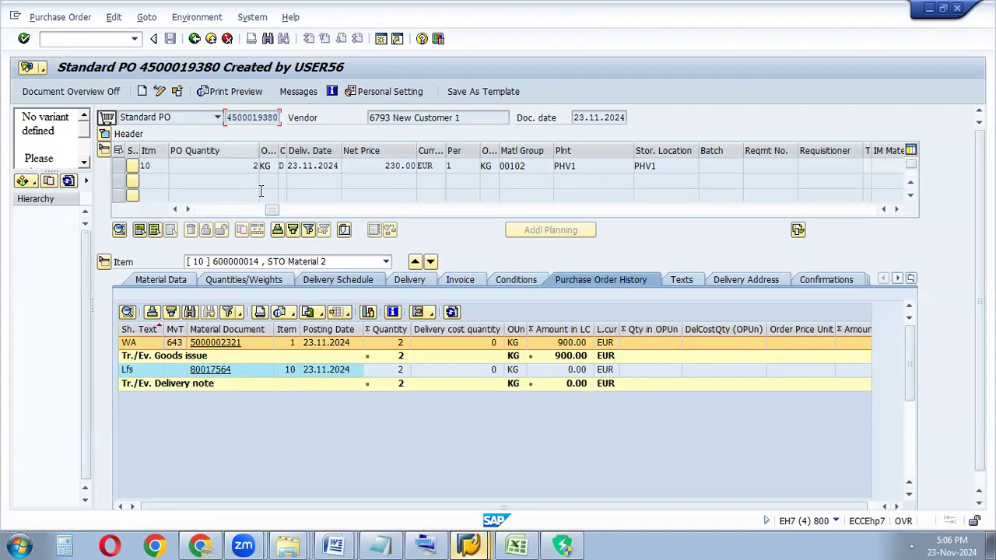
- Run transaction MB5T in the period-closing session to display stock in transit for material 600000014 with receiving plant PHV1
{"action": "left_click", "coordinate": [469, 545]}
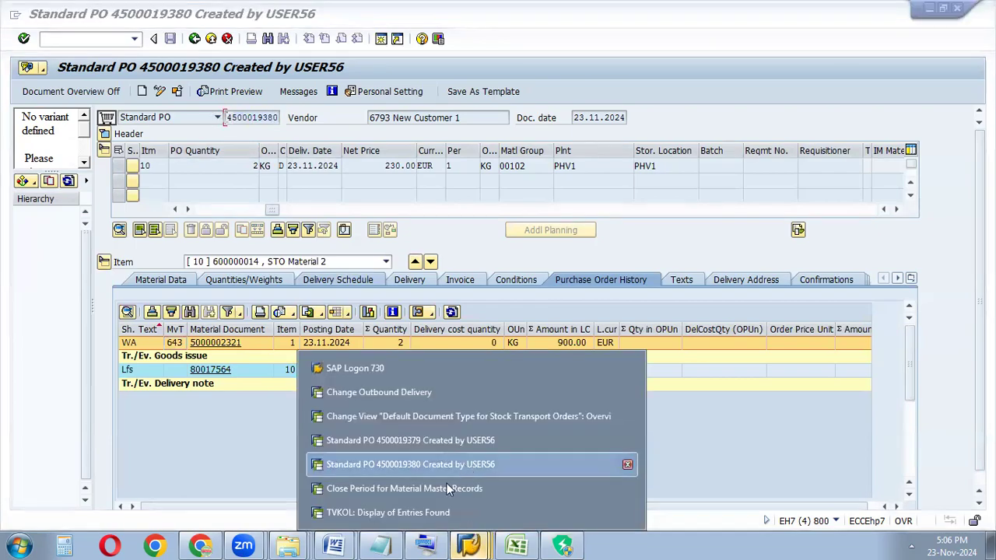
{"action": "left_click", "coordinate": [183, 169]}
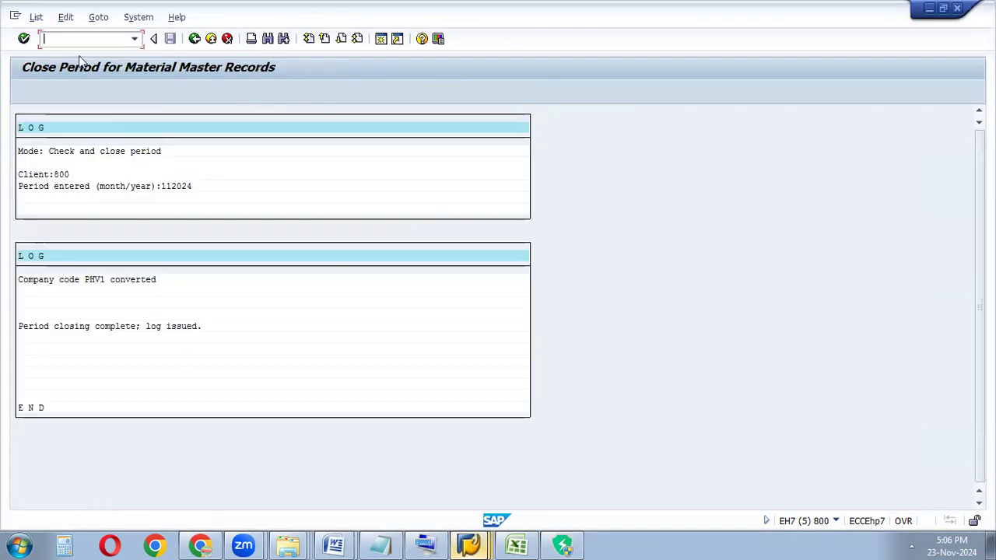
{"action": "type", "text": "/NMB5T"}
{"action": "left_click", "coordinate": [23, 38]}
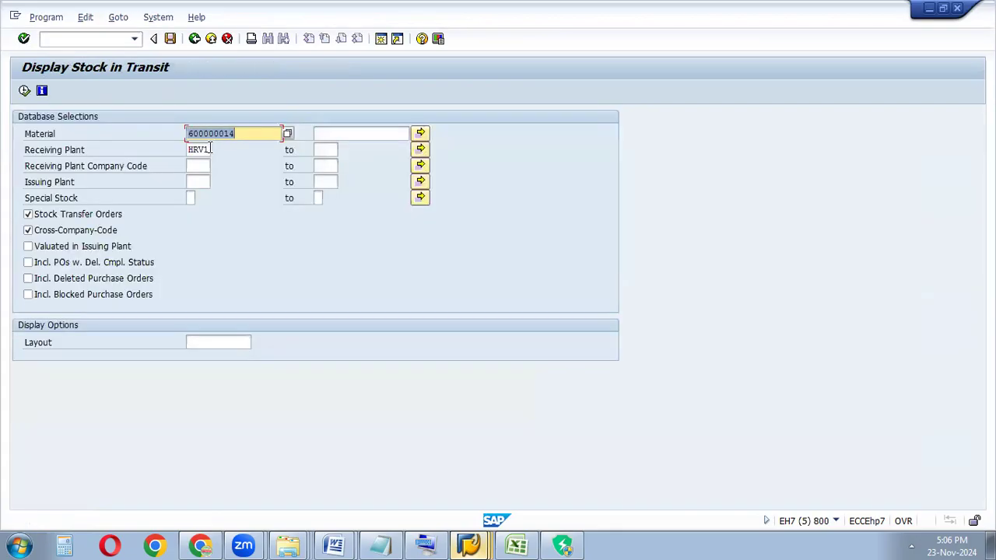
{"action": "key", "text": "Tab"}
{"action": "type", "text": "PH"}
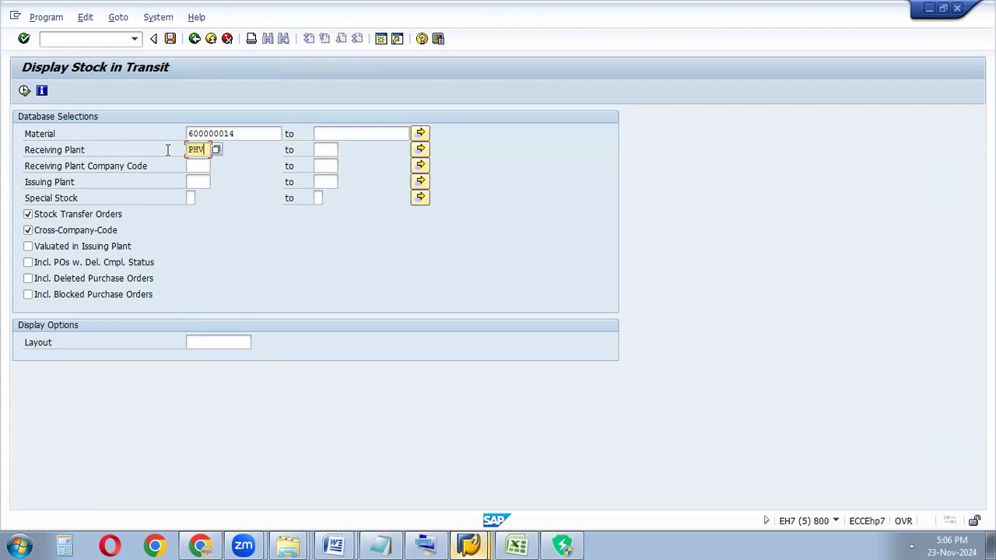
{"action": "left_click", "coordinate": [26, 91]}
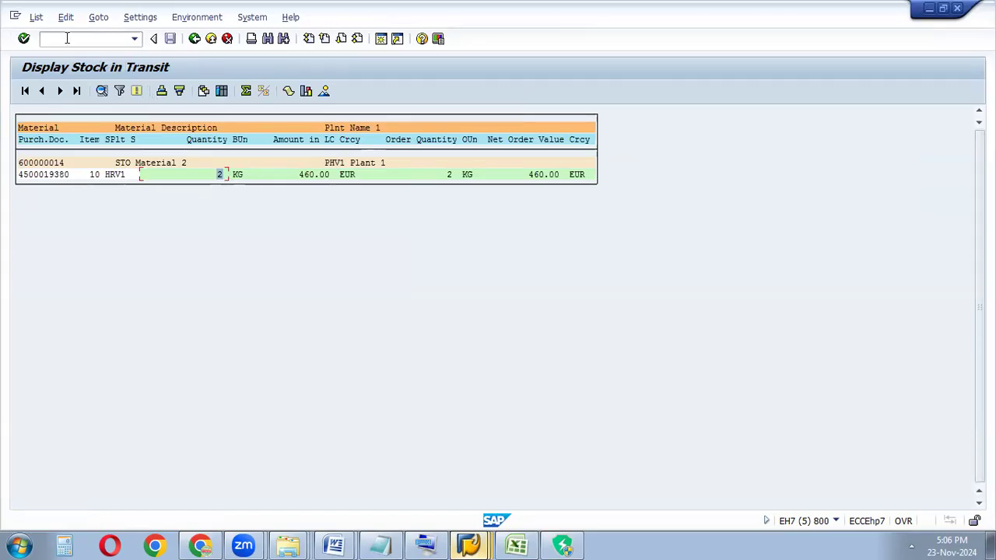
- Run transaction MMBE in the stock transport document type session to display the stock of material 600000014 in plant HRV1
{"action": "left_click", "coordinate": [481, 545]}
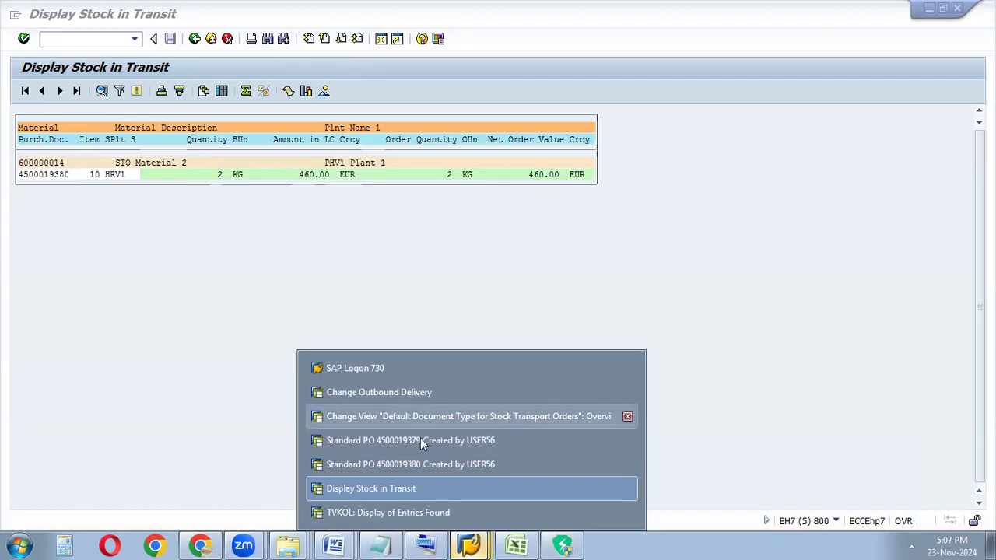
{"action": "left_click", "coordinate": [456, 416]}
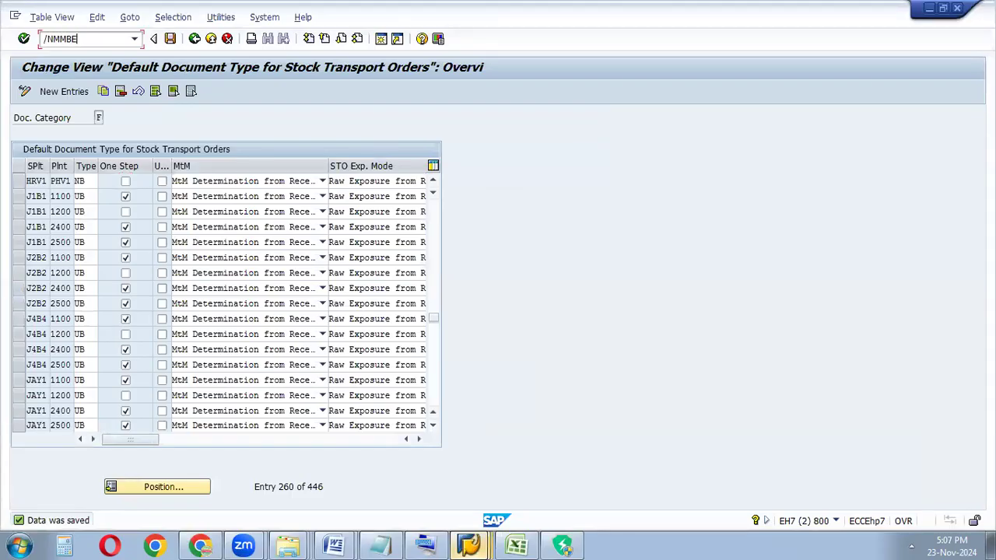
{"action": "left_click", "coordinate": [23, 39]}
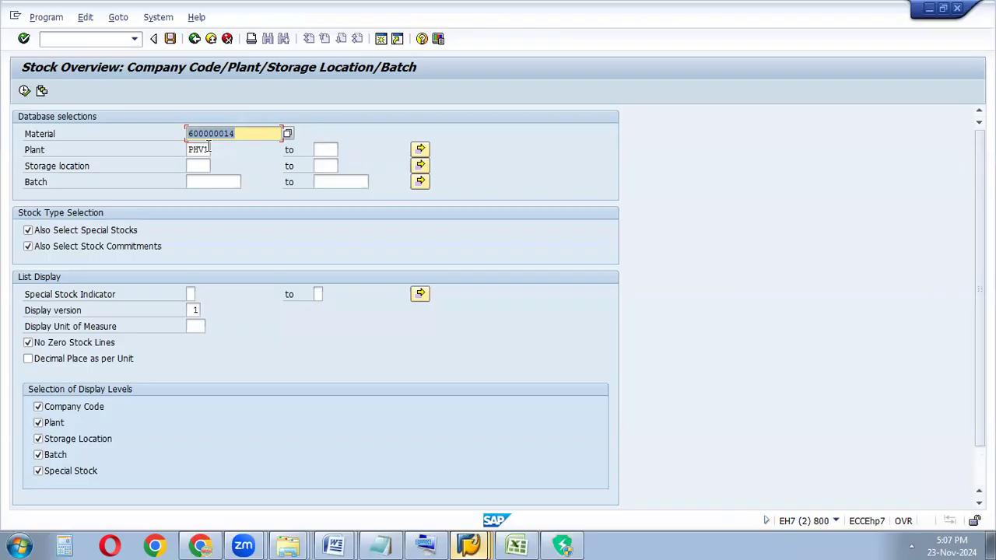
{"action": "key", "text": "Tab"}
{"action": "type", "text": "1"}
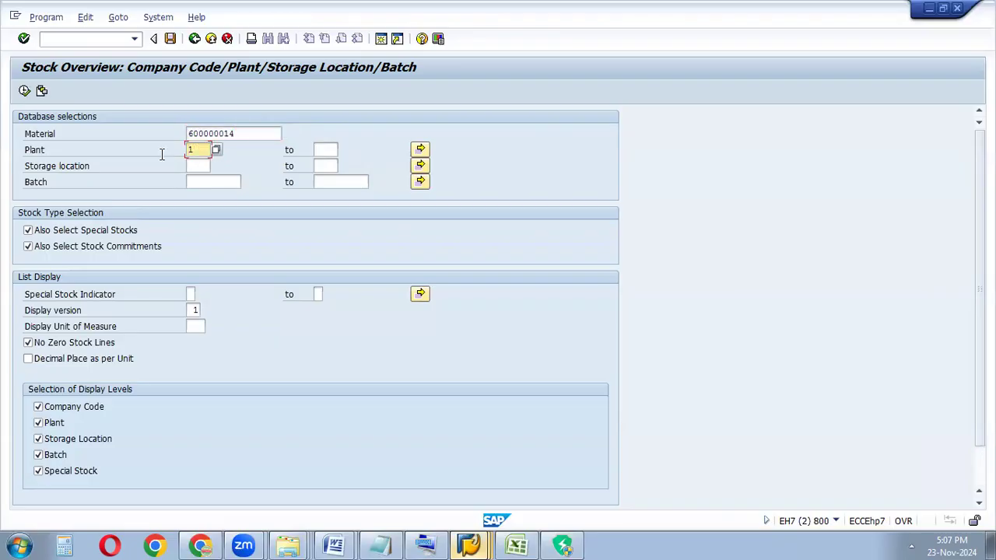
{"action": "type", "text": "HRV1"}
{"action": "left_click", "coordinate": [25, 91]}
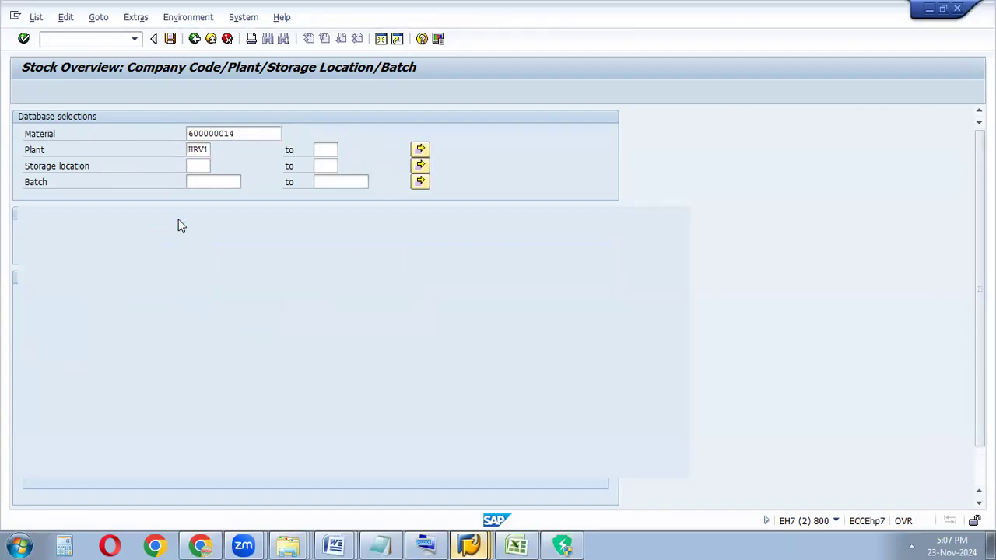
{"action": "left_click", "coordinate": [344, 284]}
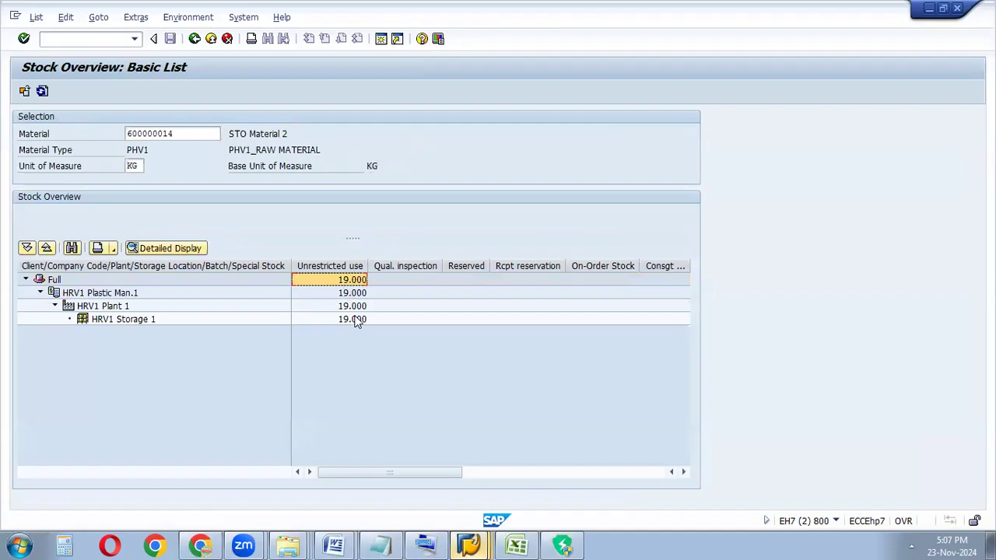
- Copy the two-step purchase order's number and return to the stock in transit session
{"action": "left_click", "coordinate": [472, 543]}
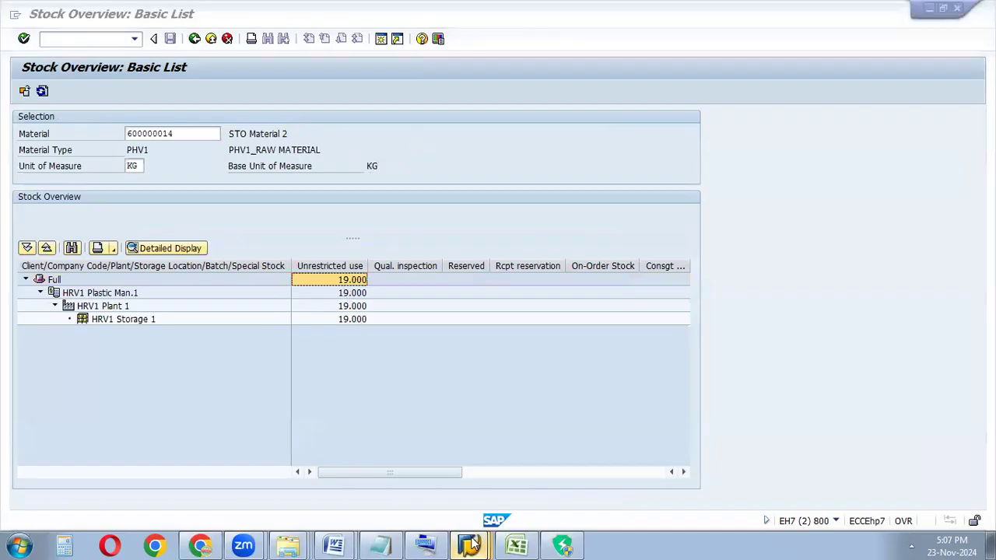
{"action": "left_click", "coordinate": [474, 460]}
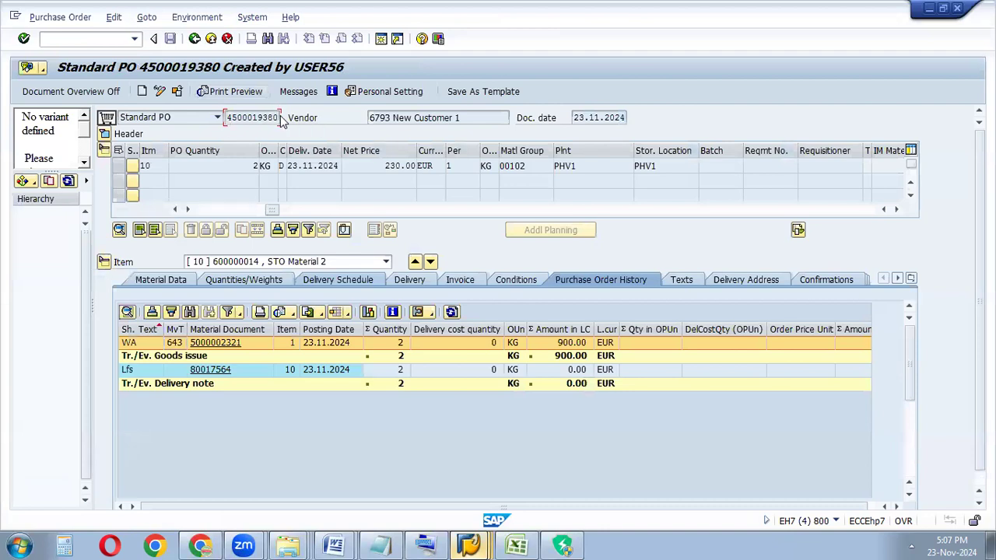
{"action": "double_click", "coordinate": [233, 117]}
{"action": "key", "text": "ctrl+c"}
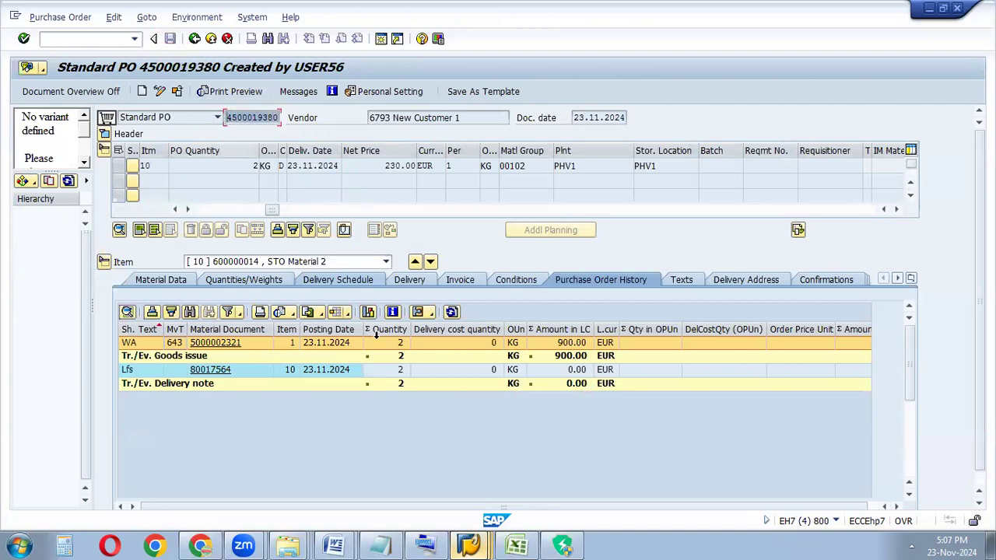
{"action": "left_click", "coordinate": [469, 545]}
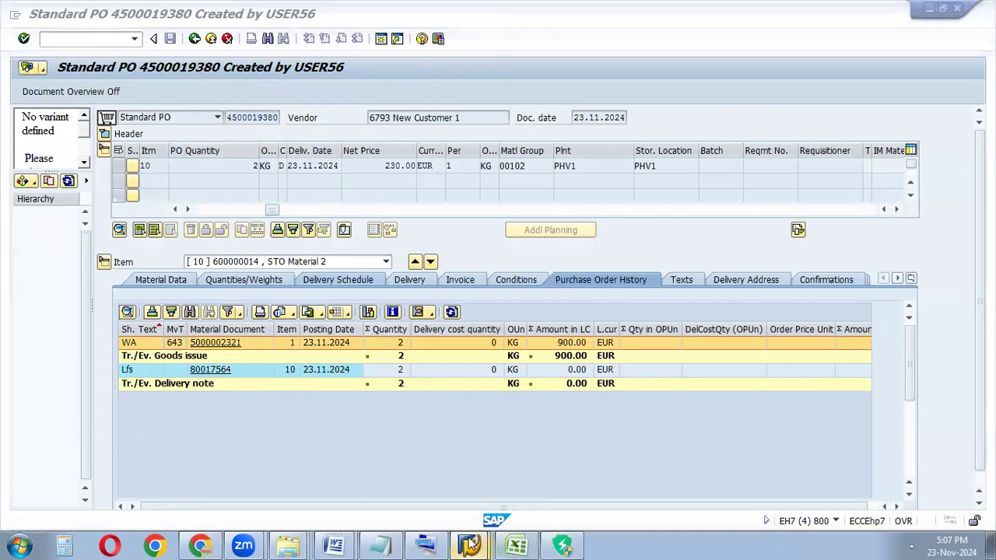
{"action": "left_click", "coordinate": [443, 489]}
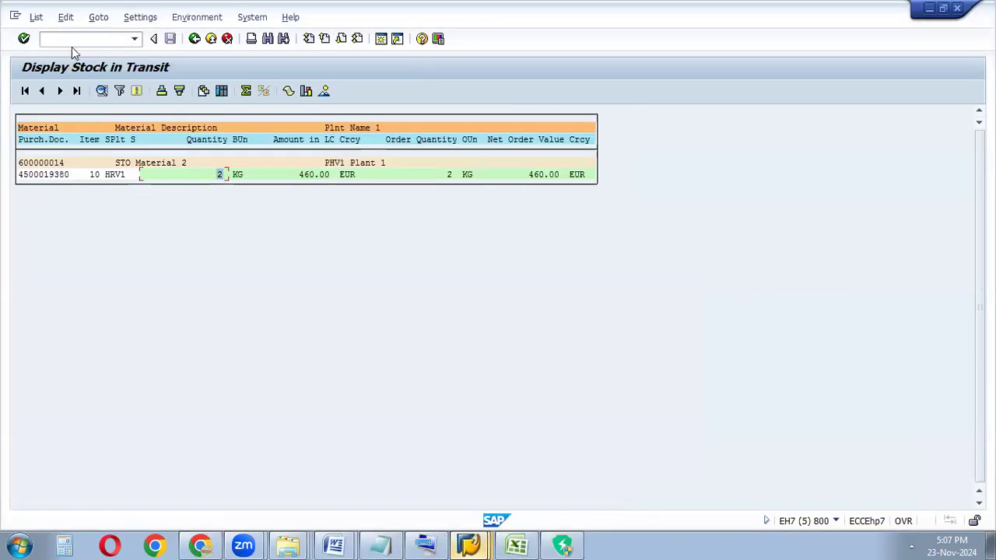
- Run transaction MIGO in the TVKOL table display session and set its action to Goods Receipt
{"action": "left_click", "coordinate": [469, 545]}
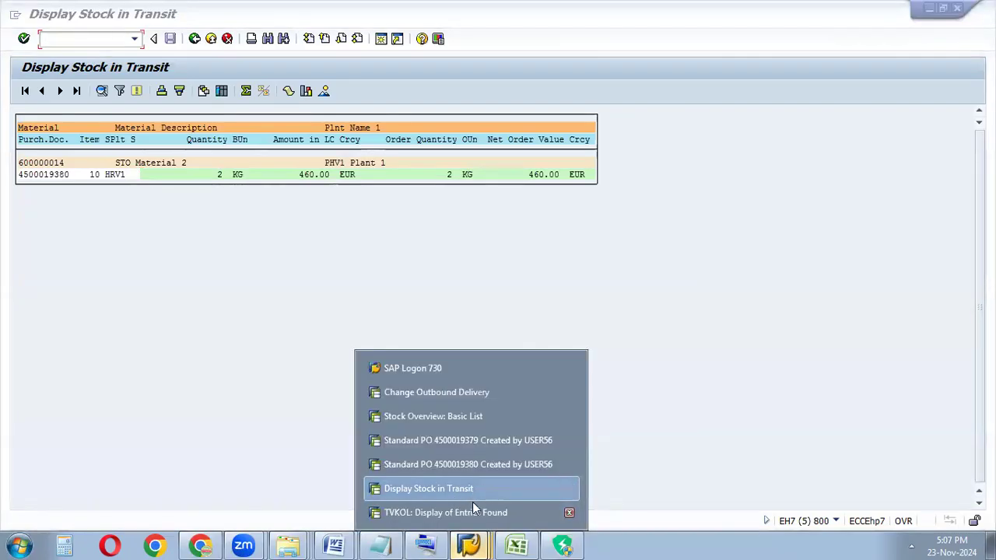
{"action": "left_click", "coordinate": [472, 507]}
{"action": "left_click", "coordinate": [68, 43]}
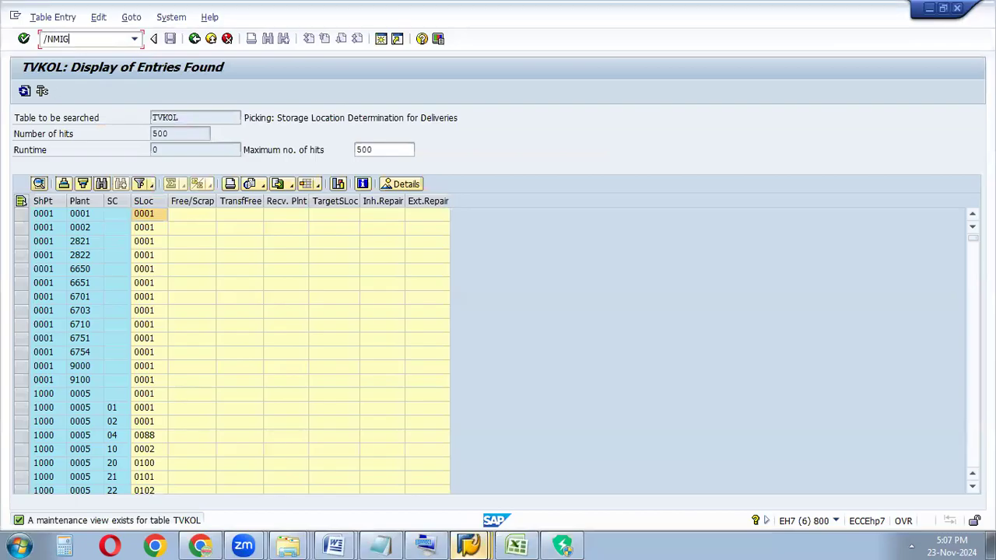
{"action": "type", "text": "/NMIGO"}
{"action": "left_click", "coordinate": [25, 39]}
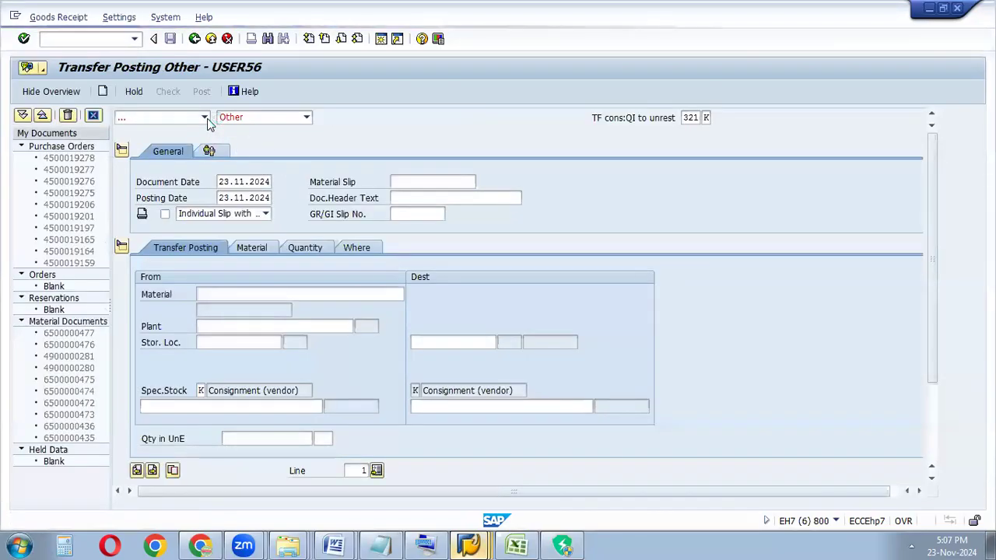
{"action": "left_click", "coordinate": [206, 119]}
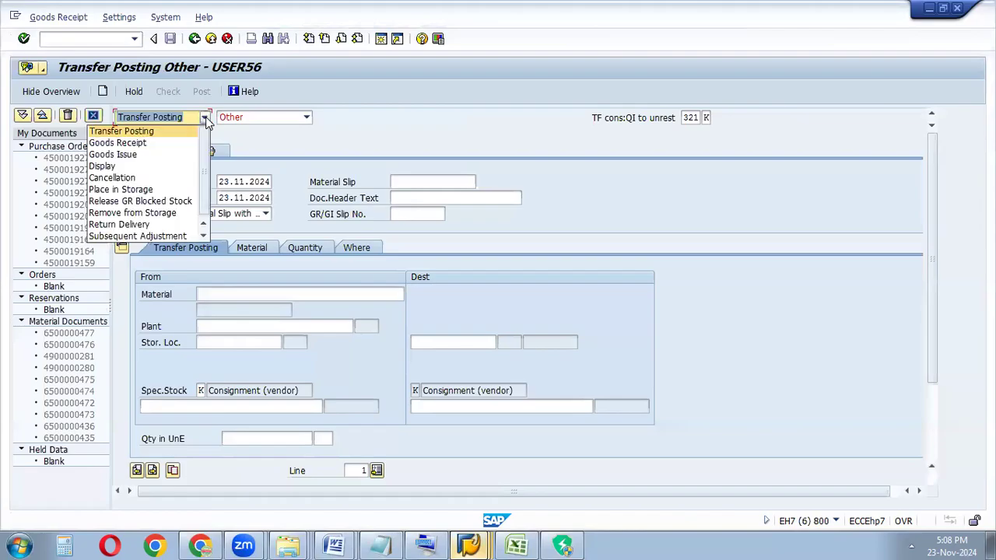
{"action": "left_click", "coordinate": [168, 143]}
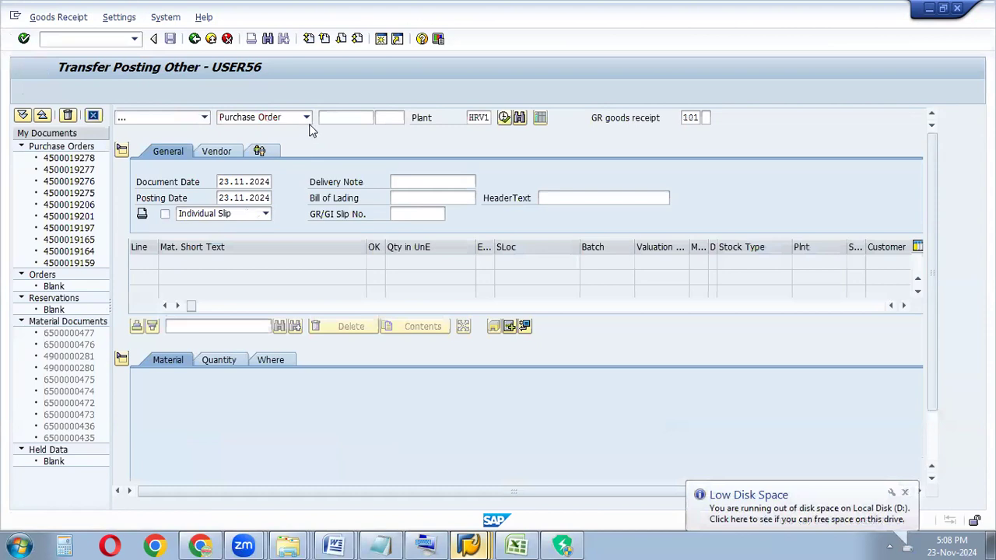
- Try to load the two-step purchase order for goods receipt using its copied number
{"action": "key", "text": "ctrl+v"}
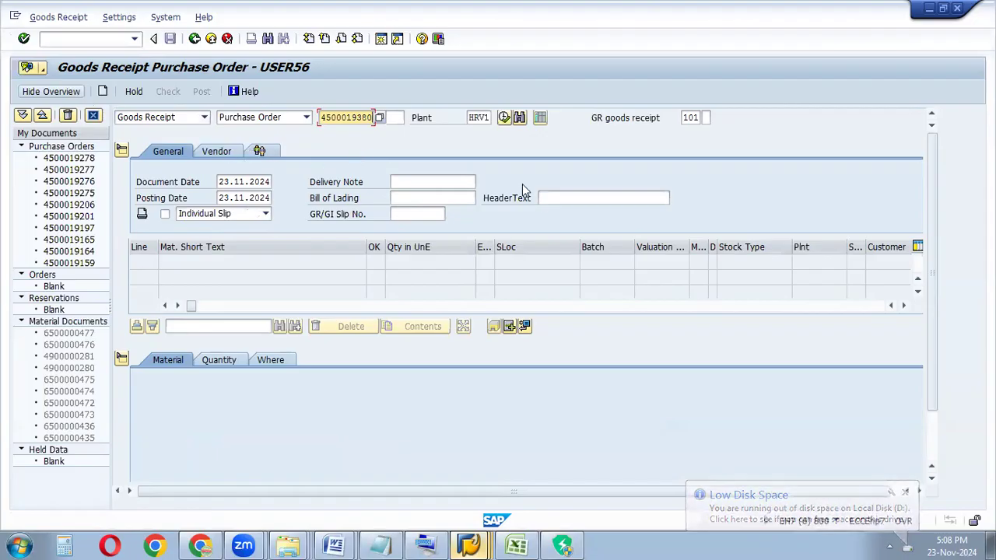
{"action": "left_click", "coordinate": [24, 38]}
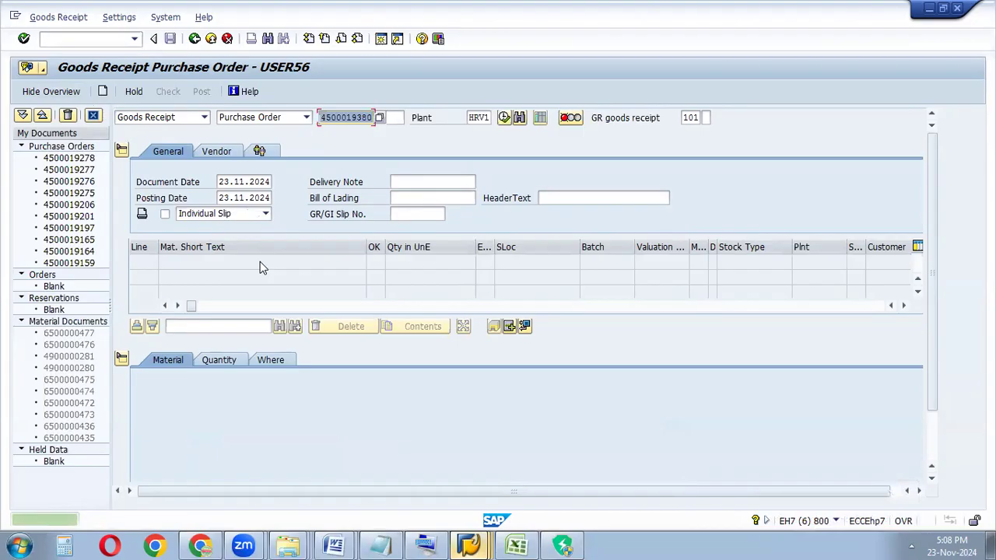
{"action": "right_click", "coordinate": [451, 543]}
{"action": "left_click", "coordinate": [282, 200]}
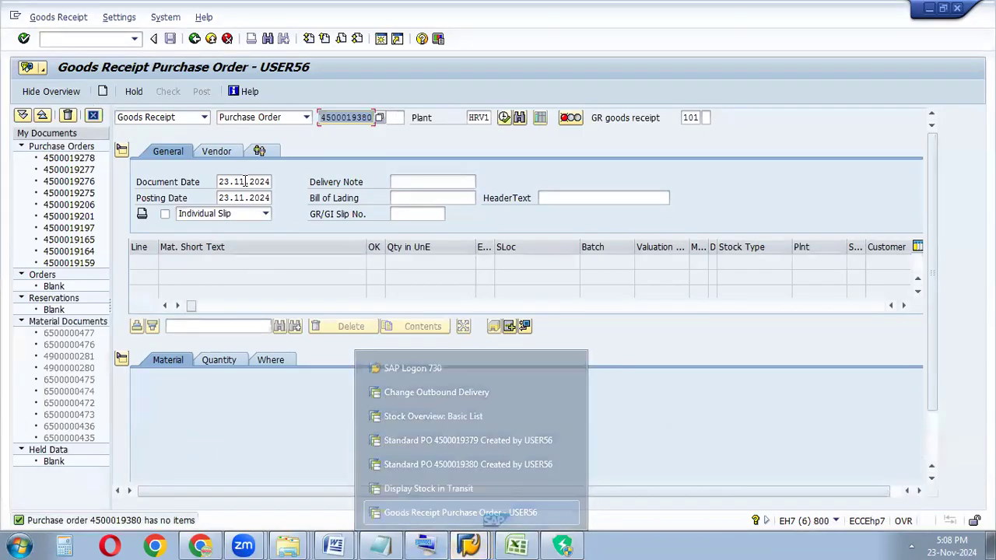
- Keep the Goods Receipt action and set the reference document type to Outbound Delivery
{"action": "left_click", "coordinate": [204, 117]}
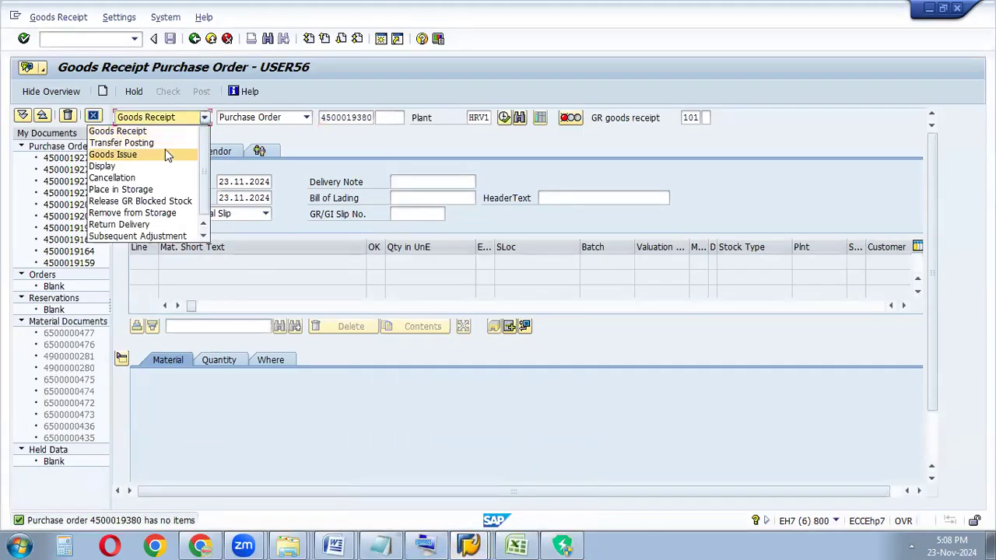
{"action": "left_click_drag", "start_coordinate": [202, 166], "coordinate": [203, 175]}
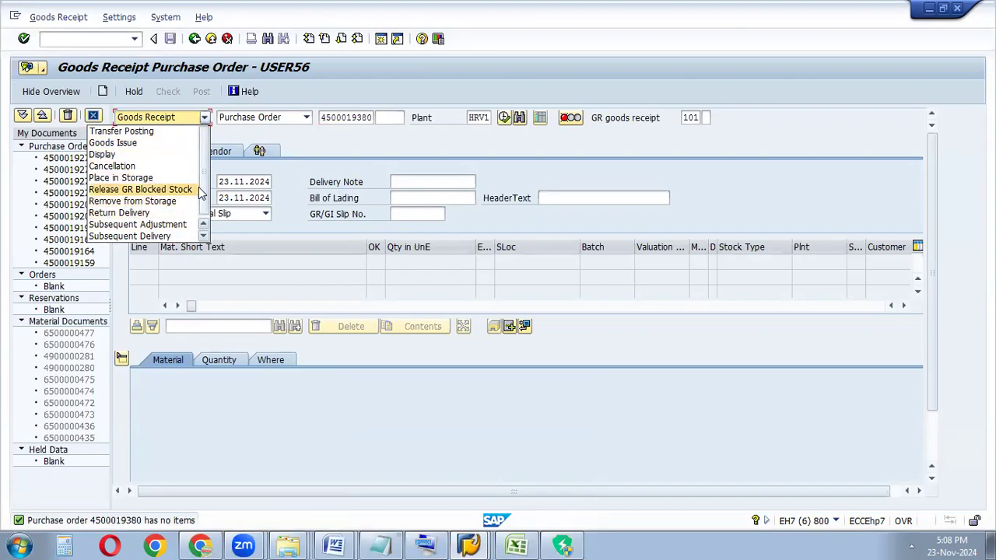
{"action": "scroll", "coordinate": [205, 186], "scroll_direction": "up", "scroll_amount": 1}
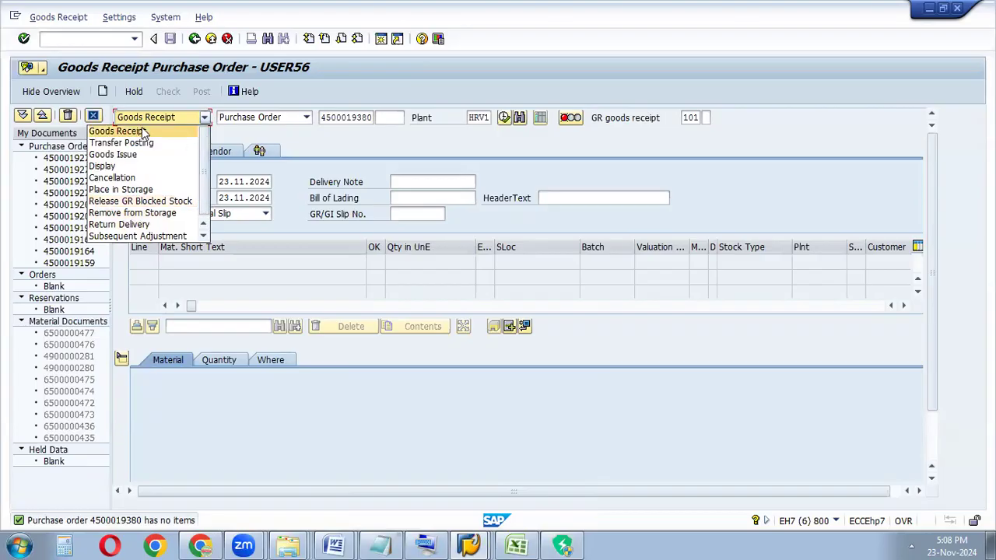
{"action": "left_click", "coordinate": [289, 117]}
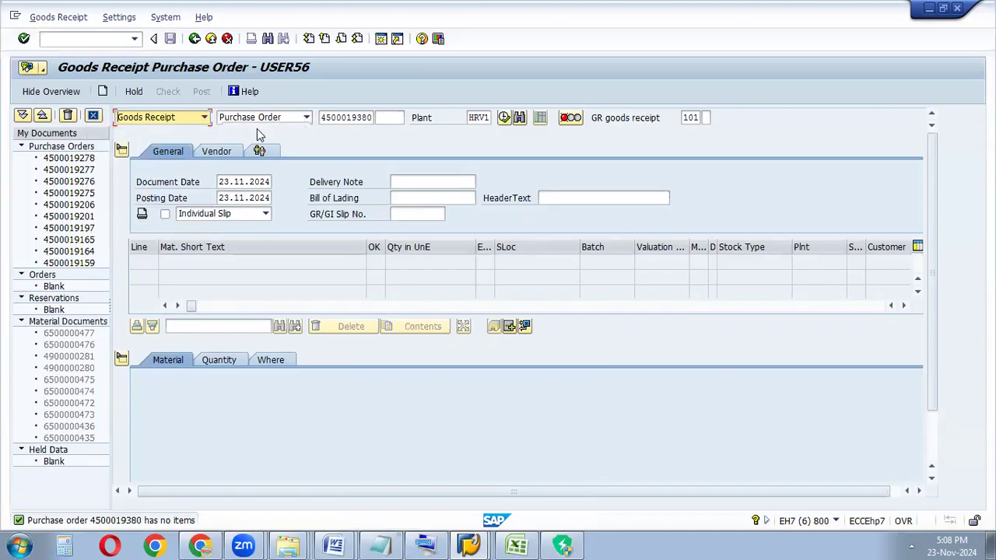
{"action": "left_click", "coordinate": [280, 118]}
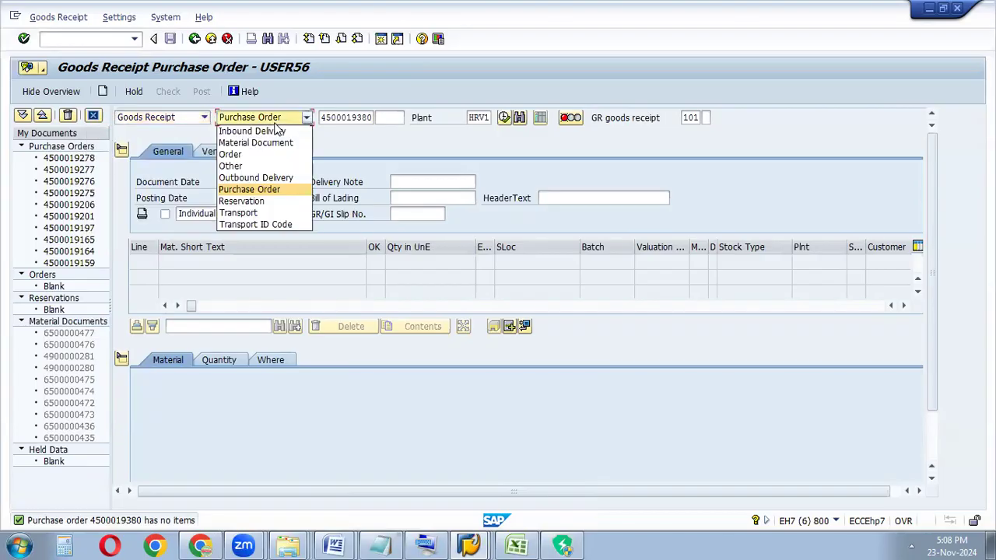
{"action": "left_click", "coordinate": [257, 178]}
- Open the outbound delivery from the two-step purchase order's history and copy its delivery number
{"action": "left_click", "coordinate": [469, 545]}
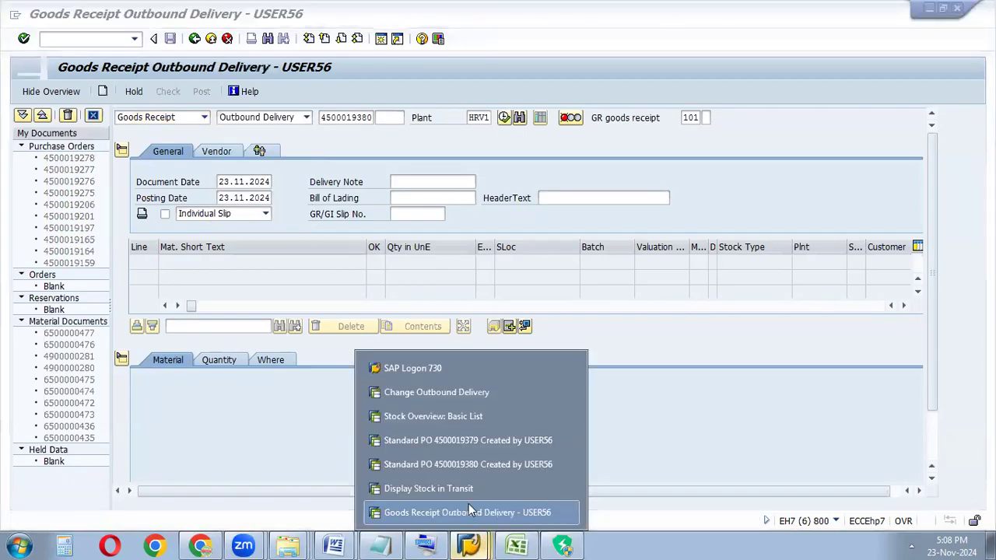
{"action": "left_click", "coordinate": [449, 463]}
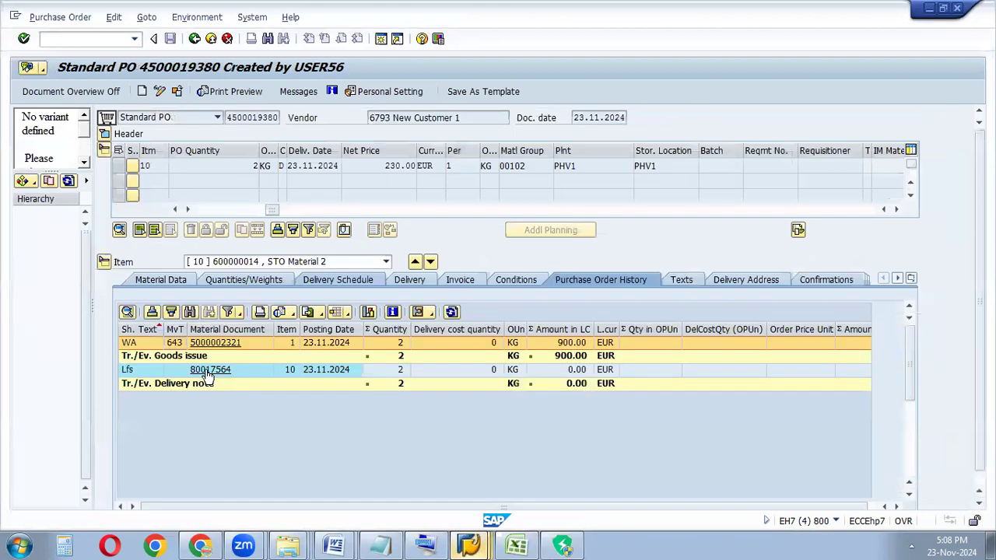
{"action": "left_click", "coordinate": [206, 369]}
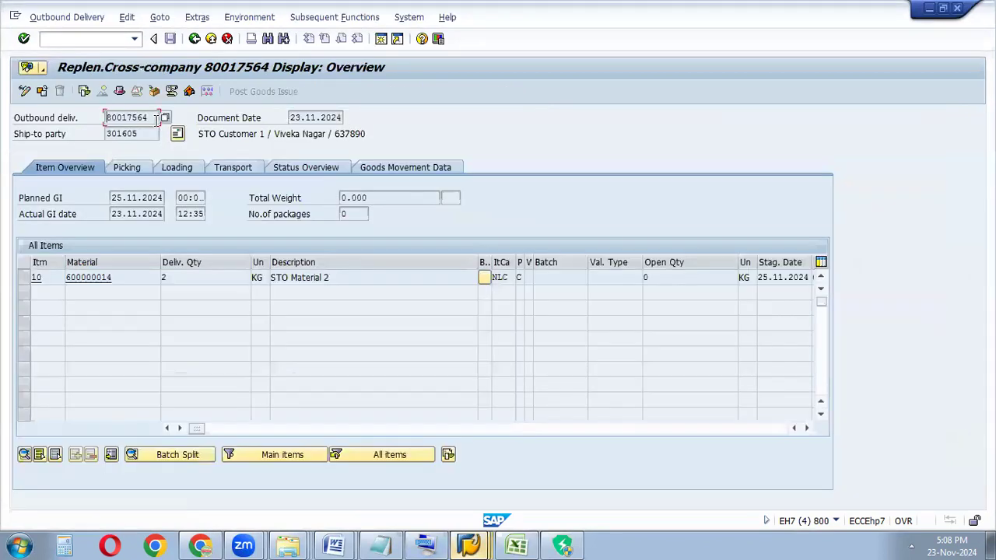
{"action": "left_click_drag", "start_coordinate": [156, 117], "coordinate": [102, 126]}
{"action": "key", "text": "ctrl+c"}
{"action": "left_click", "coordinate": [102, 130]}
- Return to the goods receipt session and load the outbound delivery with the copied number
{"action": "left_click", "coordinate": [470, 544]}
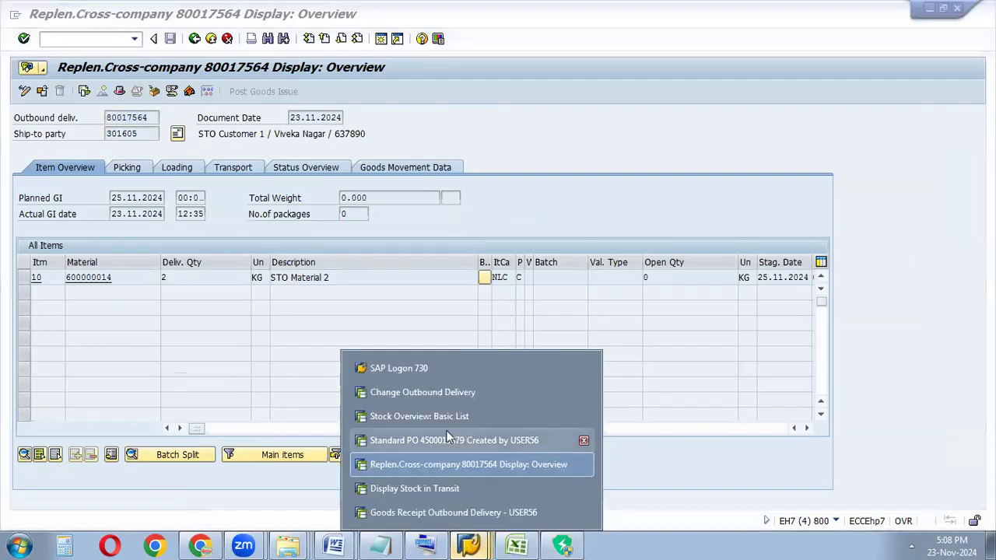
{"action": "left_click", "coordinate": [453, 512]}
{"action": "key", "text": "ctrl+v"}
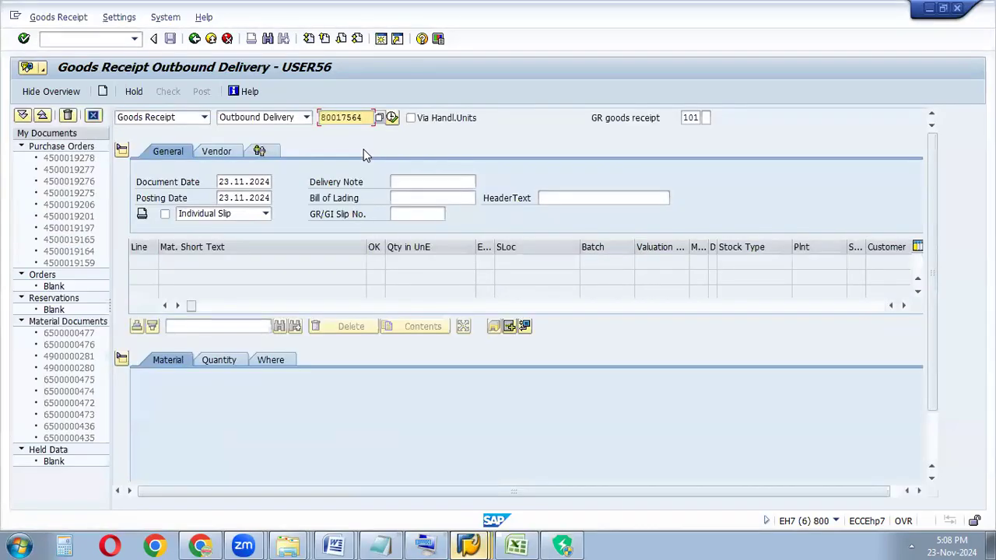
{"action": "left_click", "coordinate": [24, 38]}
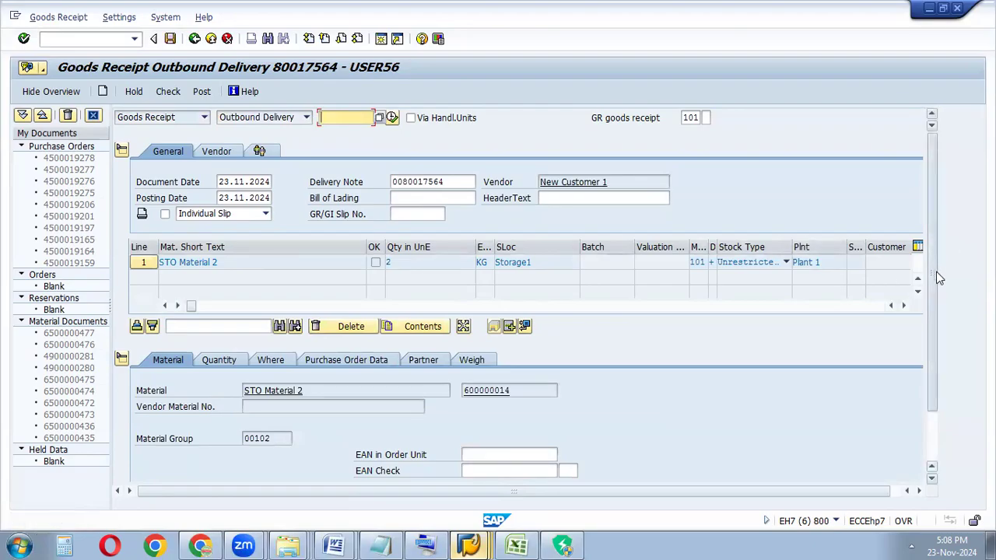
- Mark the STO Material 2 item as OK and view its quantity details
{"action": "left_click_drag", "start_coordinate": [937, 272], "coordinate": [925, 250]}
{"action": "scroll", "coordinate": [918, 312], "scroll_direction": "down", "scroll_amount": 2}
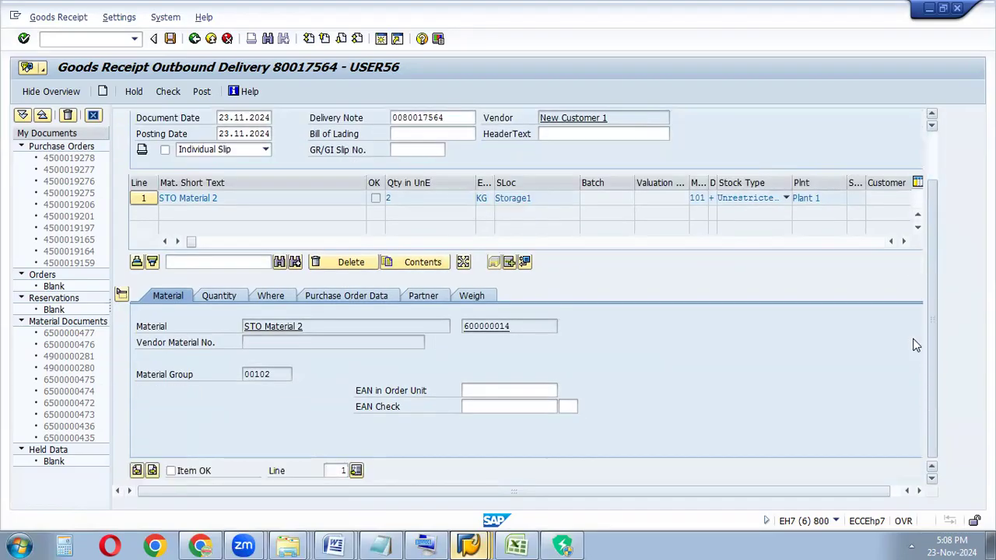
{"action": "left_click", "coordinate": [191, 472]}
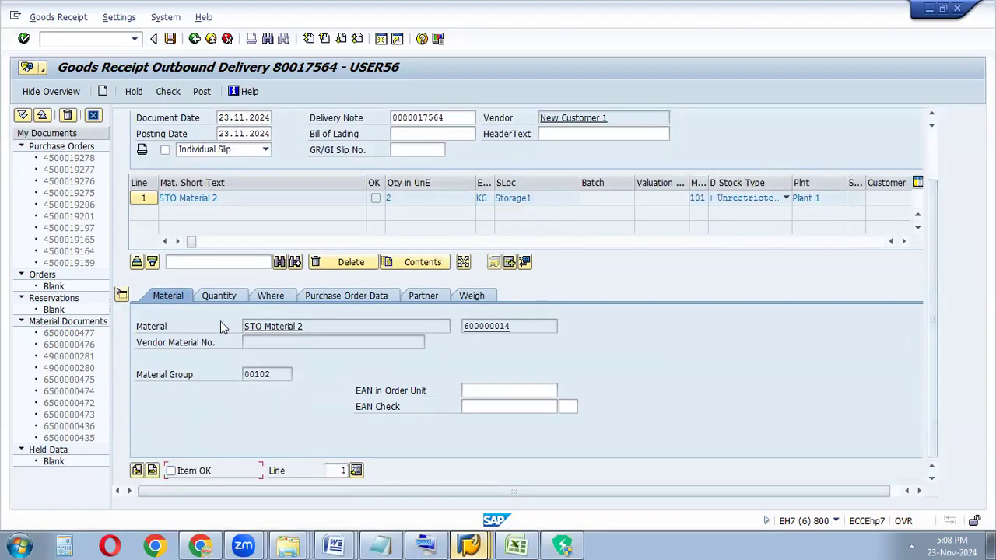
{"action": "left_click", "coordinate": [230, 295]}
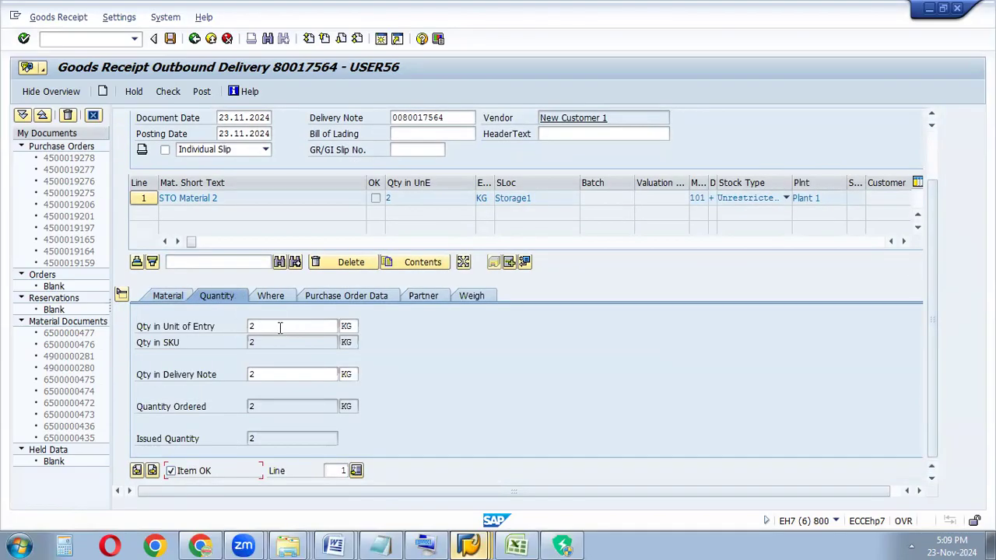
- Review the item's receiving plant details, and check and post the goods receipt
{"action": "left_click", "coordinate": [268, 295]}
{"action": "left_click_drag", "start_coordinate": [424, 355], "coordinate": [391, 358]}
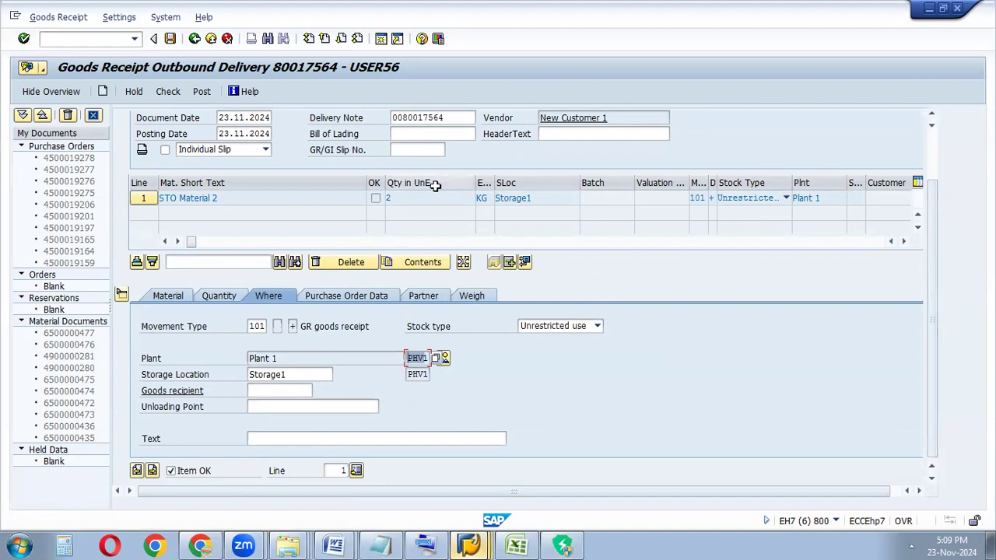
{"action": "left_click", "coordinate": [176, 93]}
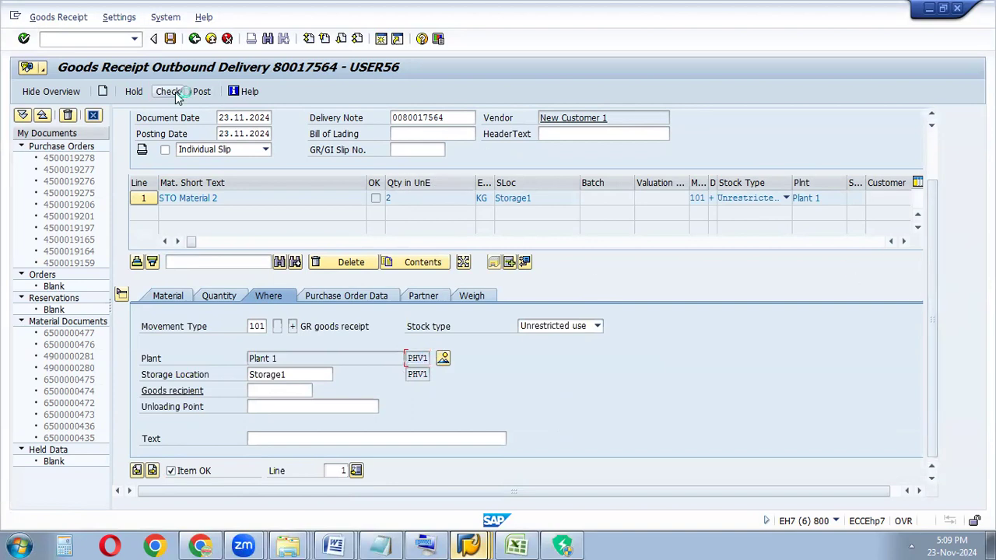
{"action": "left_click", "coordinate": [199, 93]}
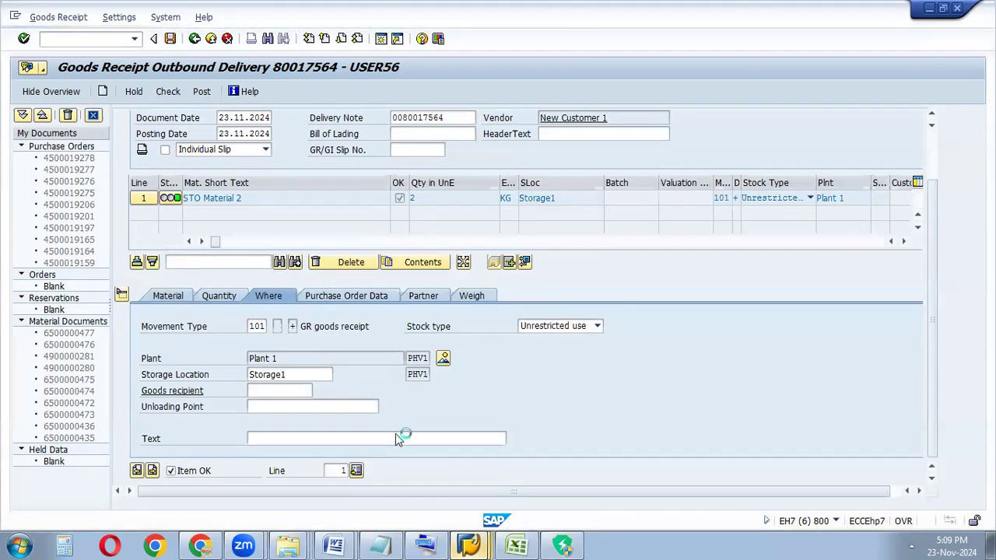
- Rerun the stock in transit report with the same selection in its session
{"action": "left_click", "coordinate": [474, 543]}
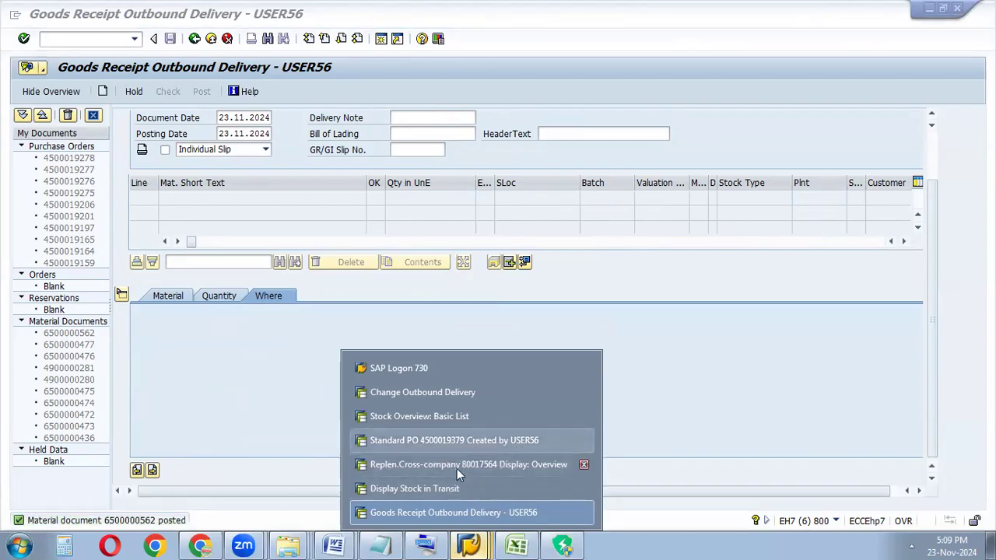
{"action": "left_click", "coordinate": [439, 493]}
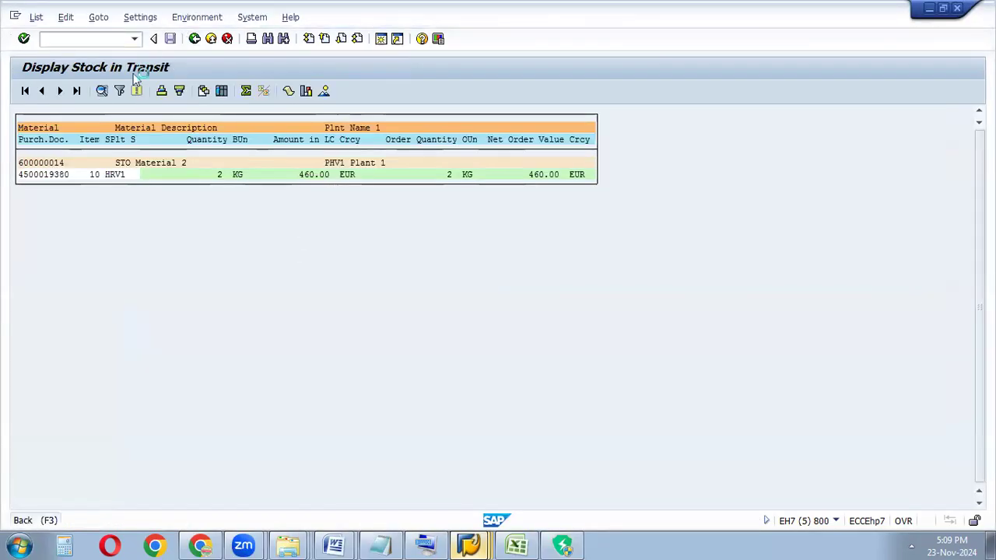
{"action": "key", "text": "F3"}
{"action": "left_click", "coordinate": [23, 91]}
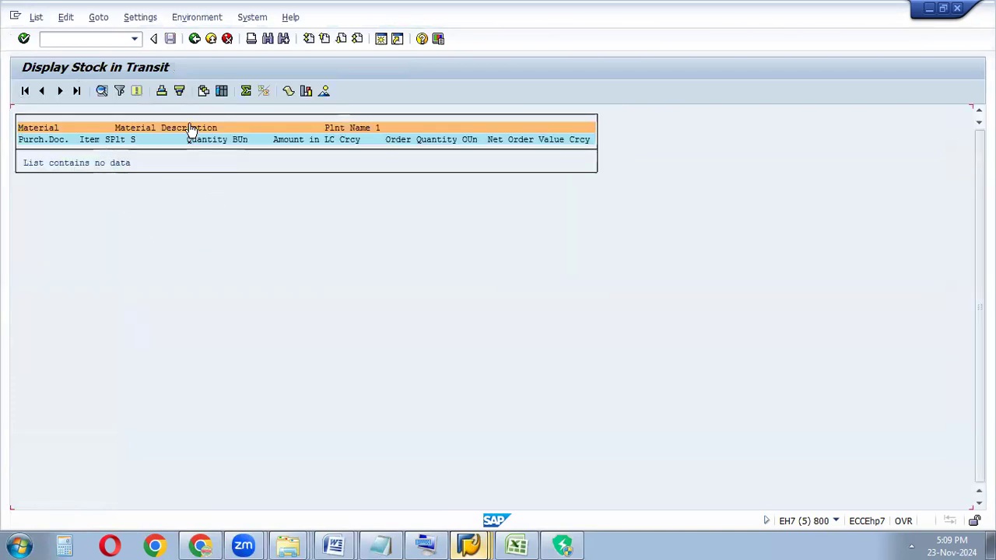
- Run transaction MMBE to display the stock of material 600000014 in plant PHV1
{"action": "type", "text": "/NMMBE"}
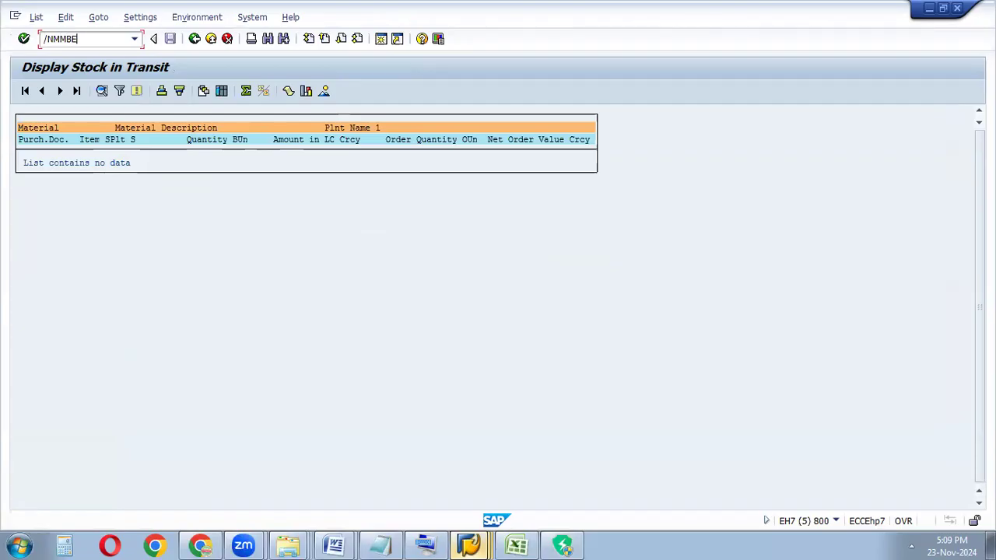
{"action": "left_click", "coordinate": [23, 38]}
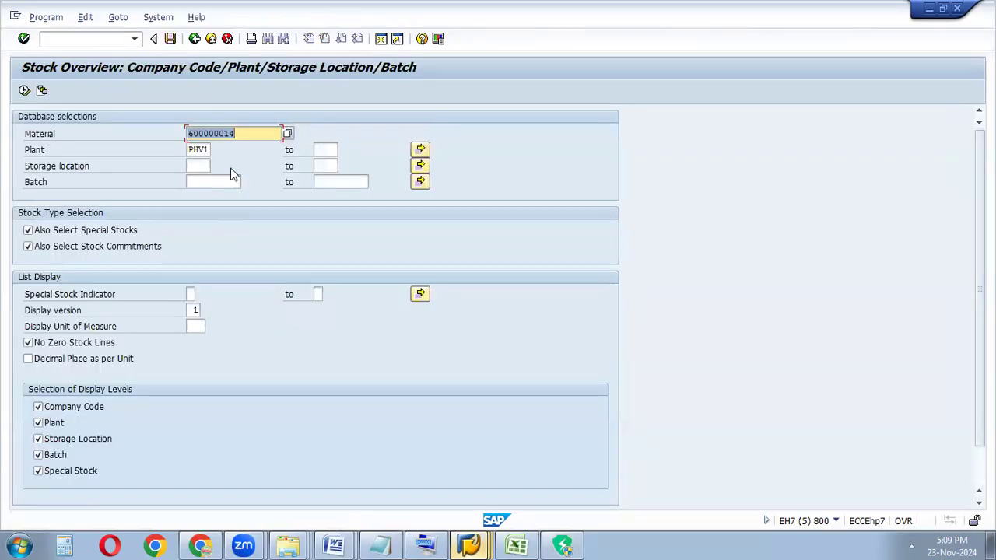
{"action": "left_click", "coordinate": [24, 91]}
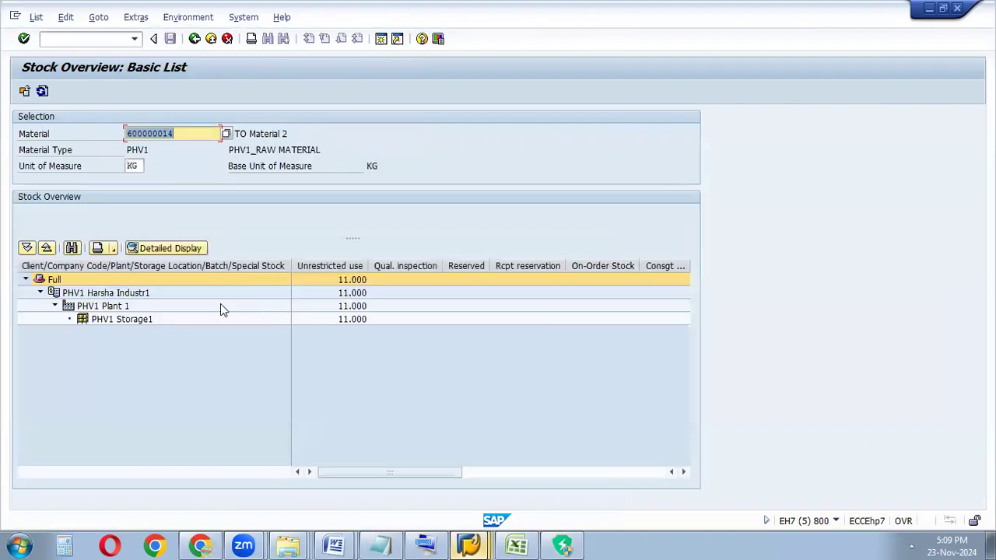
- Display the material movements for plant PHV1 and examine the newly posted goods receipt's quantity and material document
{"action": "left_click", "coordinate": [108, 307]}
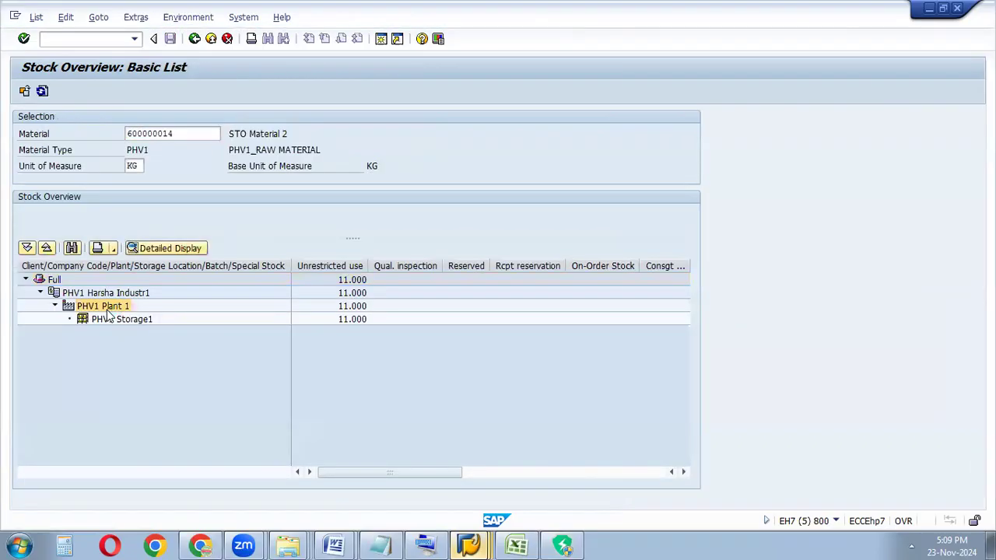
{"action": "right_click", "coordinate": [106, 312]}
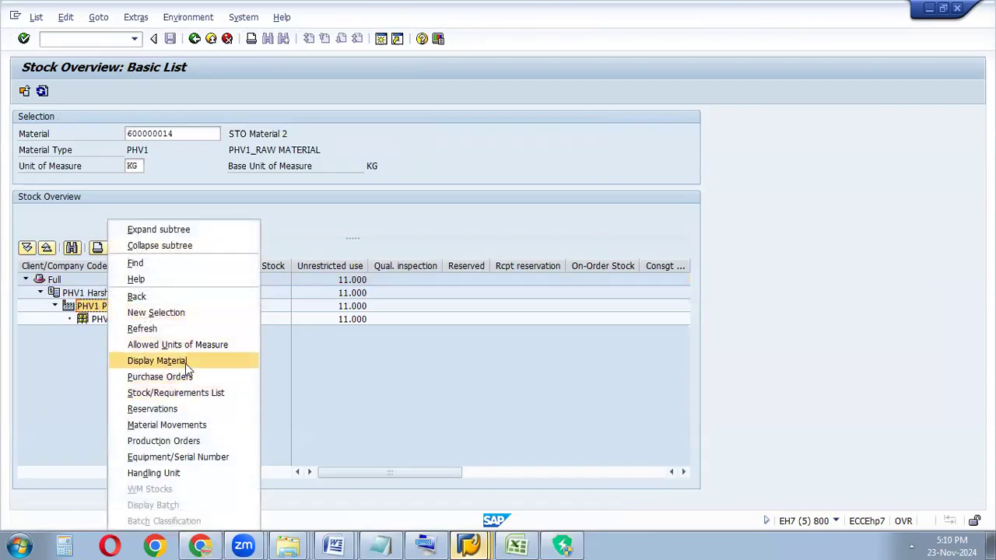
{"action": "left_click", "coordinate": [168, 425]}
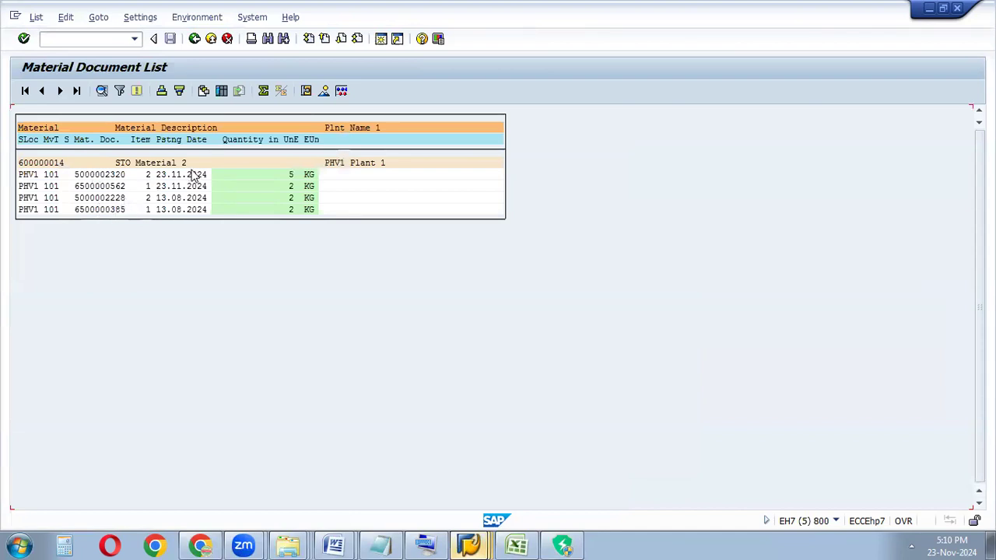
{"action": "left_click", "coordinate": [294, 187]}
{"action": "left_click", "coordinate": [113, 184]}
{"action": "left_click", "coordinate": [468, 540]}
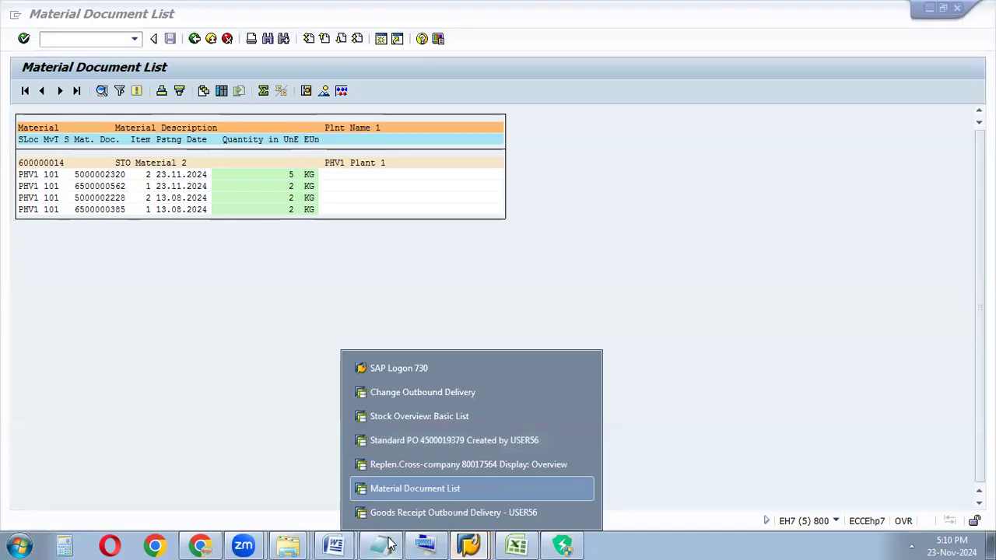
- Switch to the Stock Transfer order process class notes in Word and find the intercompany STO movement types
{"action": "left_click", "coordinate": [470, 545]}
{"action": "left_click", "coordinate": [469, 545]}
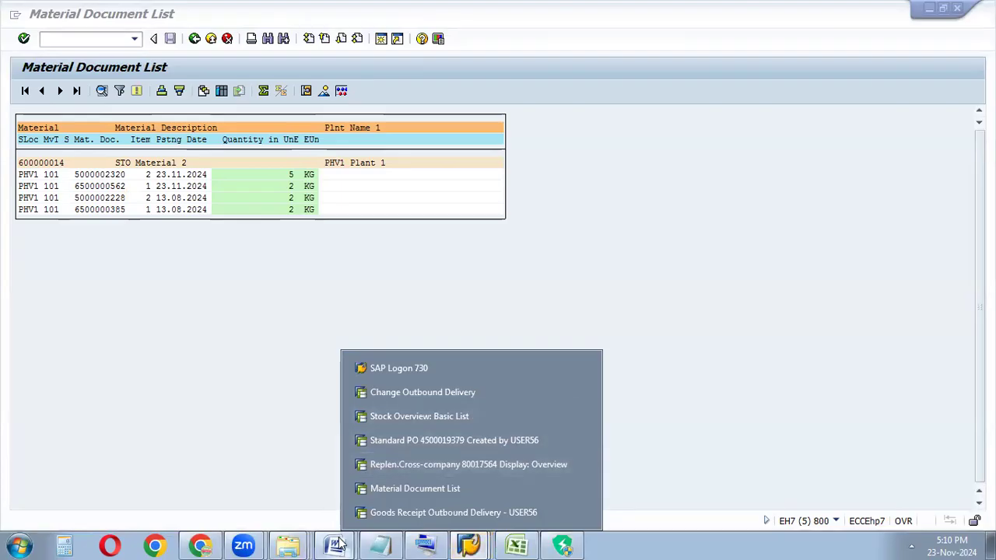
{"action": "mouse_move", "coordinate": [337, 543]}
{"action": "left_click", "coordinate": [300, 486]}
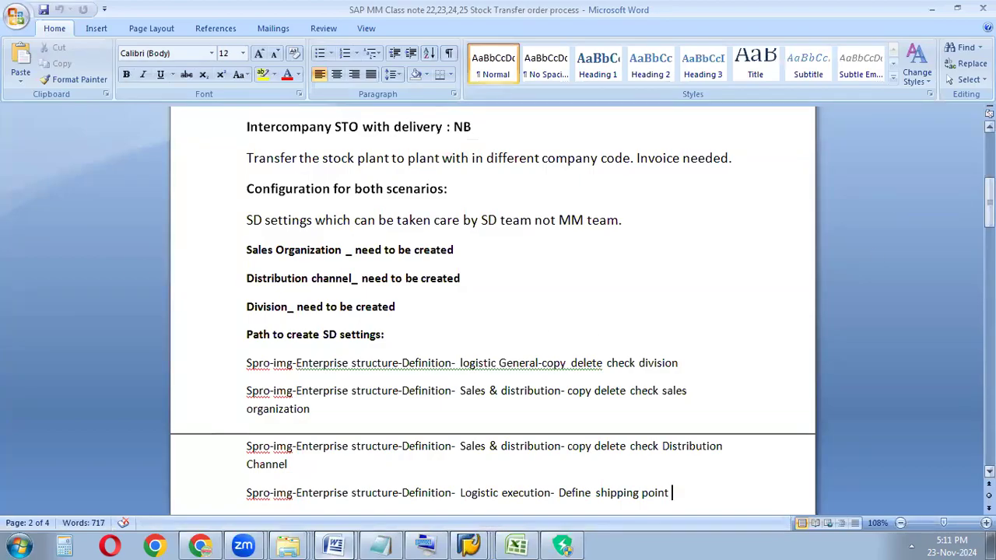
{"action": "scroll", "coordinate": [493, 312], "scroll_direction": "down", "scroll_amount": 15}
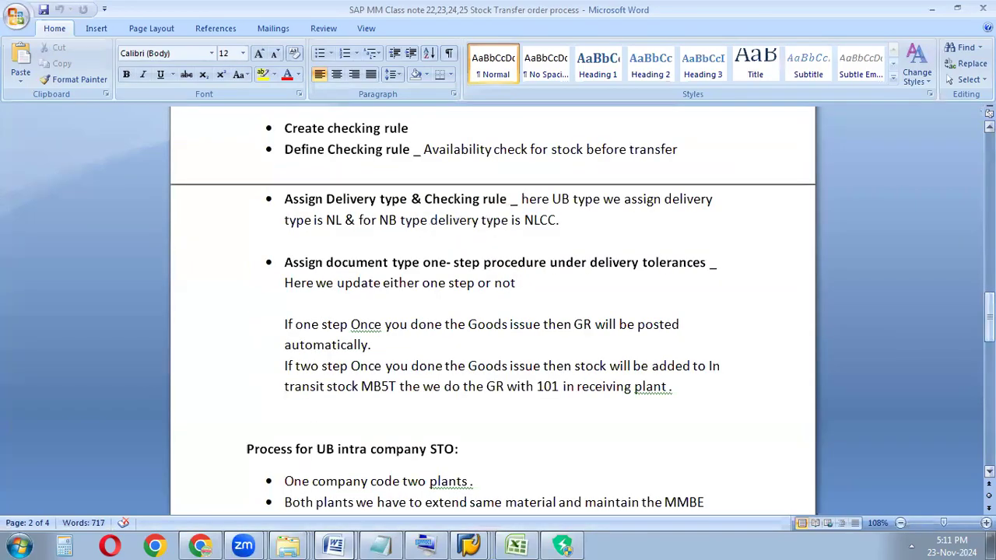
{"action": "scroll", "coordinate": [493, 311], "scroll_direction": "down", "scroll_amount": 10}
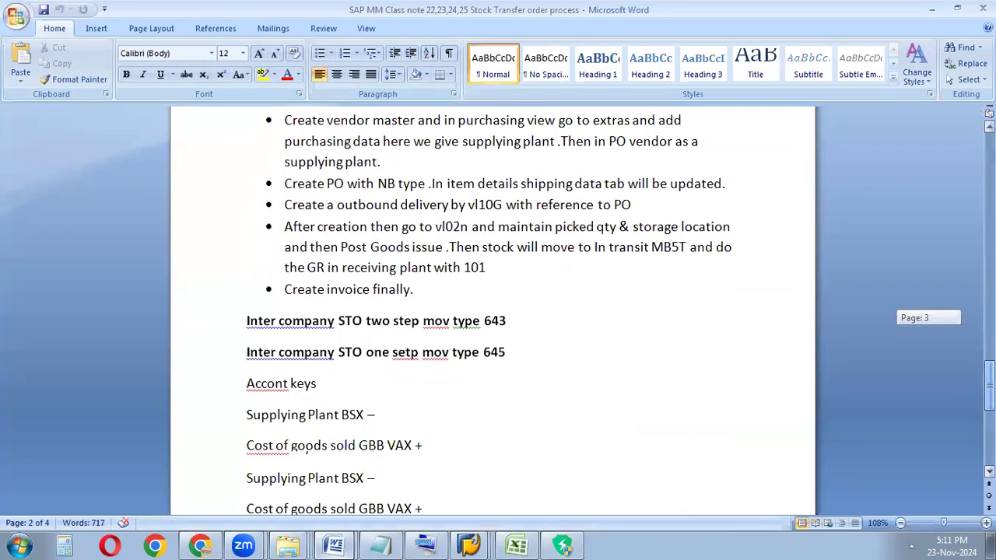
{"action": "scroll", "coordinate": [493, 311], "scroll_direction": "down", "scroll_amount": 3}
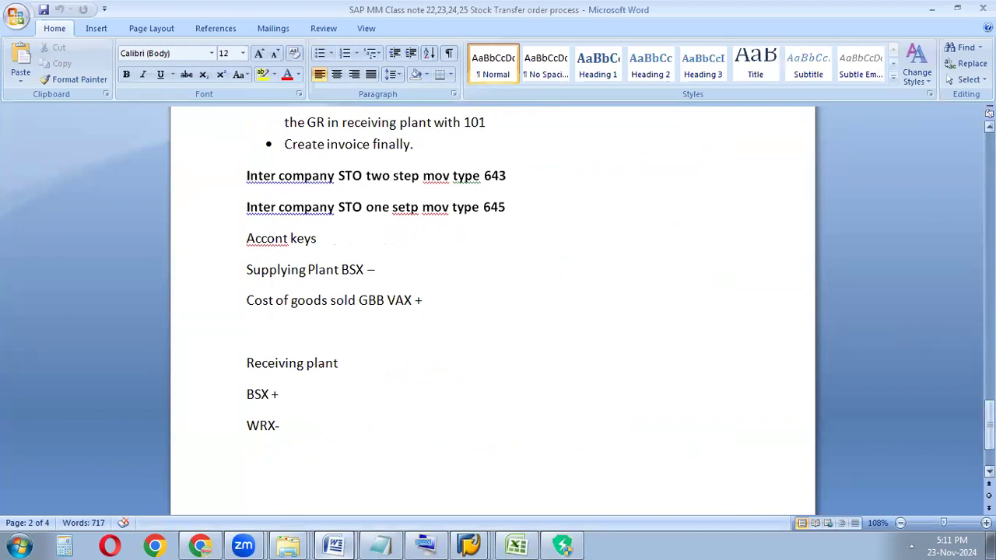
- Examine the account keys noted for the supplying and receiving plants, and review the intercompany STO process steps above them
{"action": "left_click", "coordinate": [989, 424]}
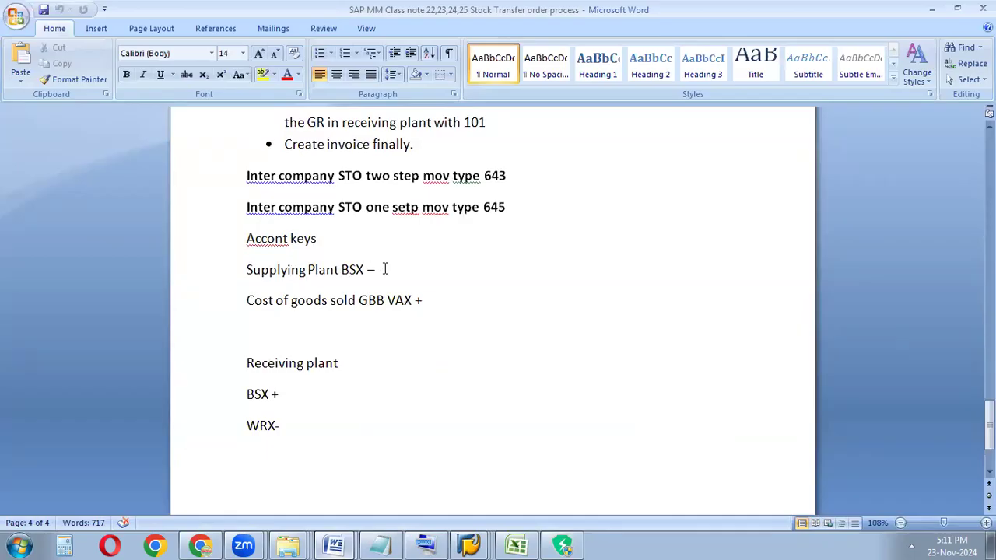
{"action": "left_click", "coordinate": [386, 268]}
{"action": "left_click_drag", "start_coordinate": [989, 425], "coordinate": [990, 431]}
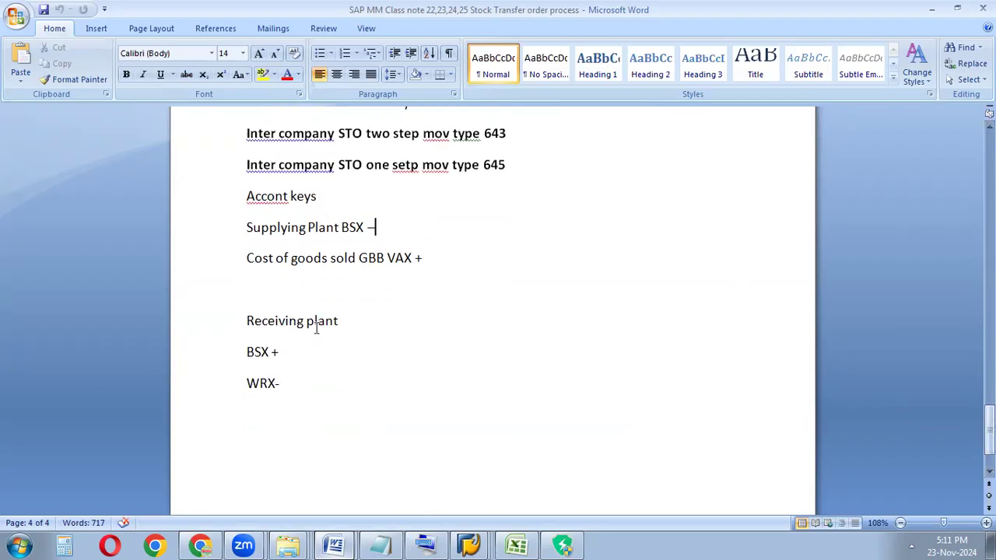
{"action": "left_click_drag", "start_coordinate": [283, 351], "coordinate": [265, 353]}
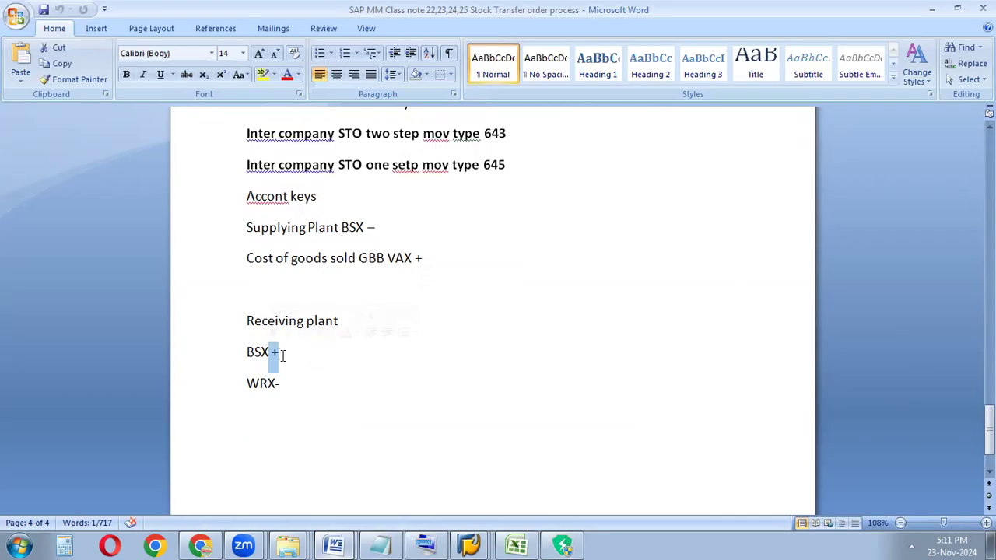
{"action": "left_click", "coordinate": [286, 381]}
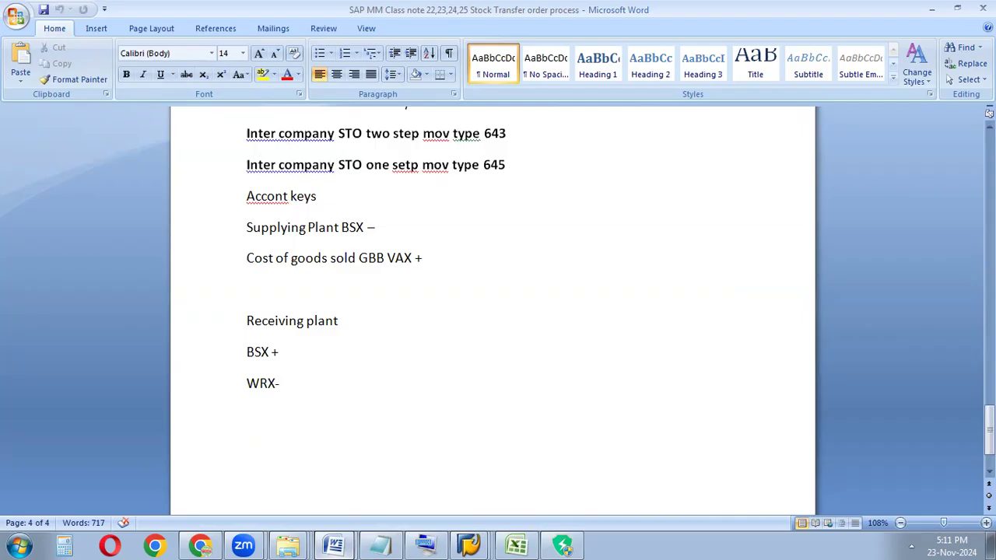
{"action": "left_click_drag", "start_coordinate": [989, 430], "coordinate": [990, 398]}
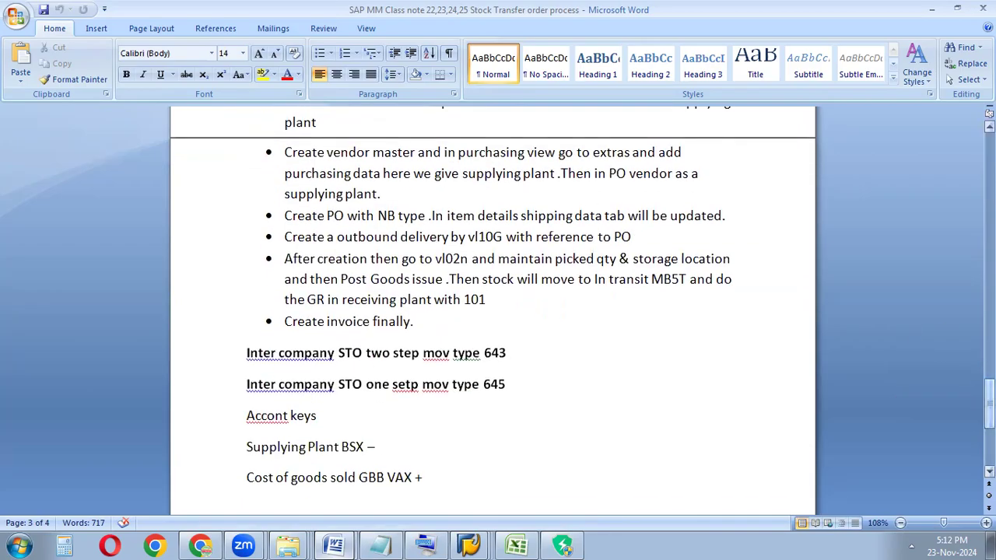